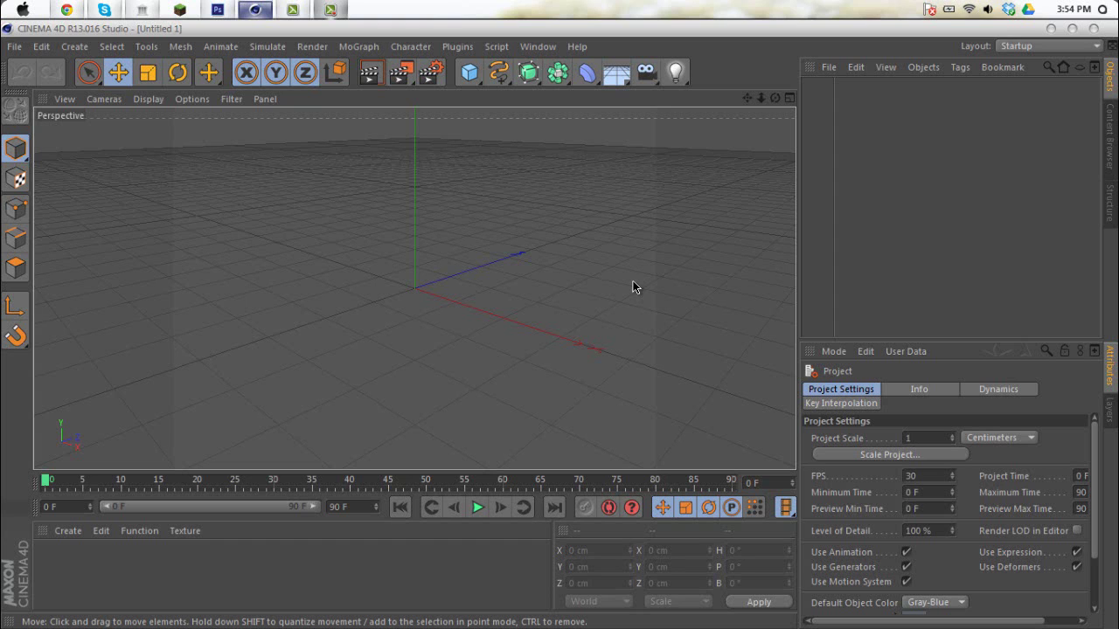
left_click(66, 10)
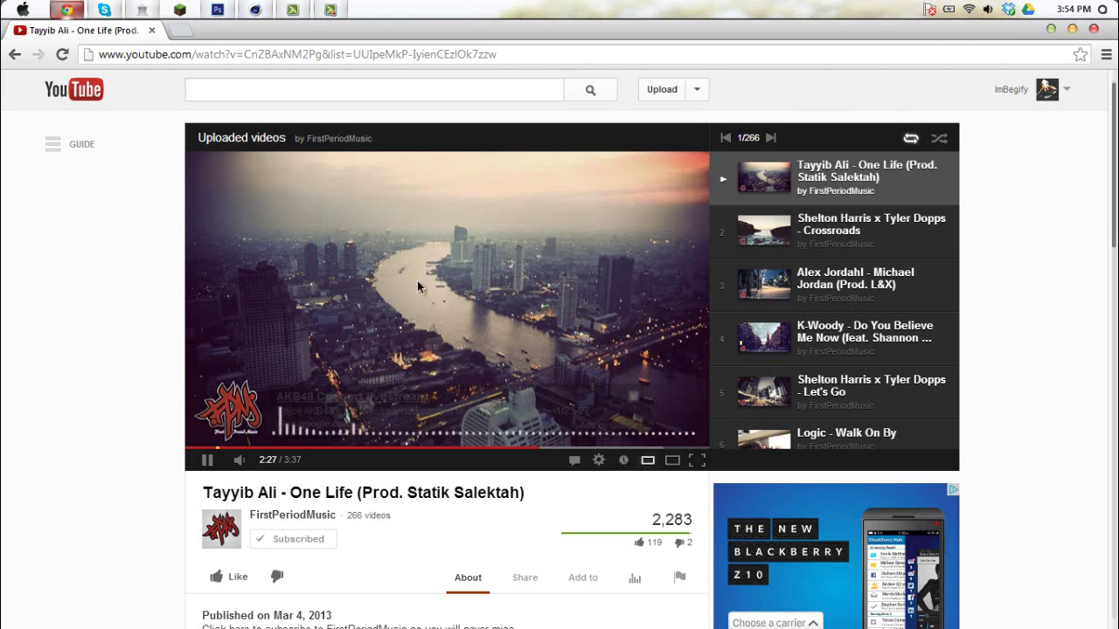
left_click(417, 281)
left_click(290, 12)
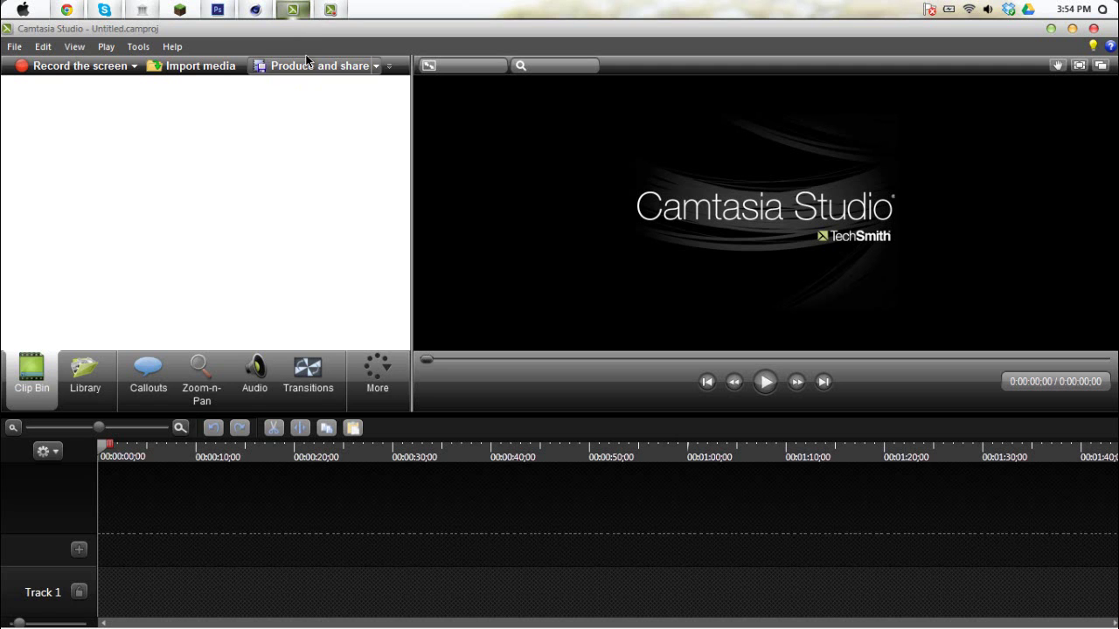
left_click(246, 10)
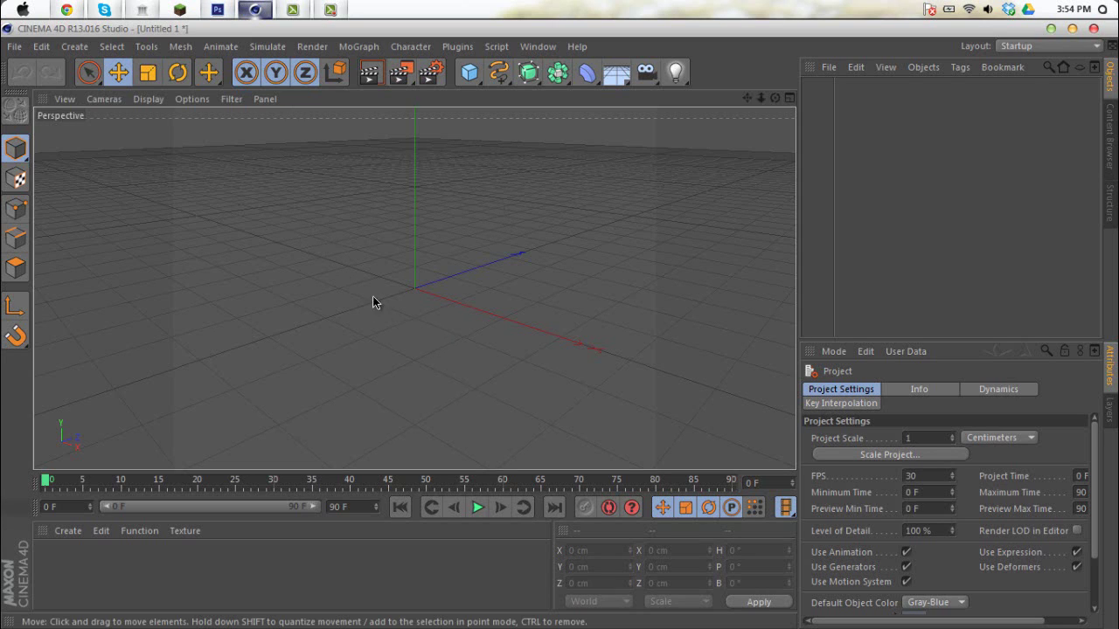
left_click_drag(326, 260, 512, 267, "alt")
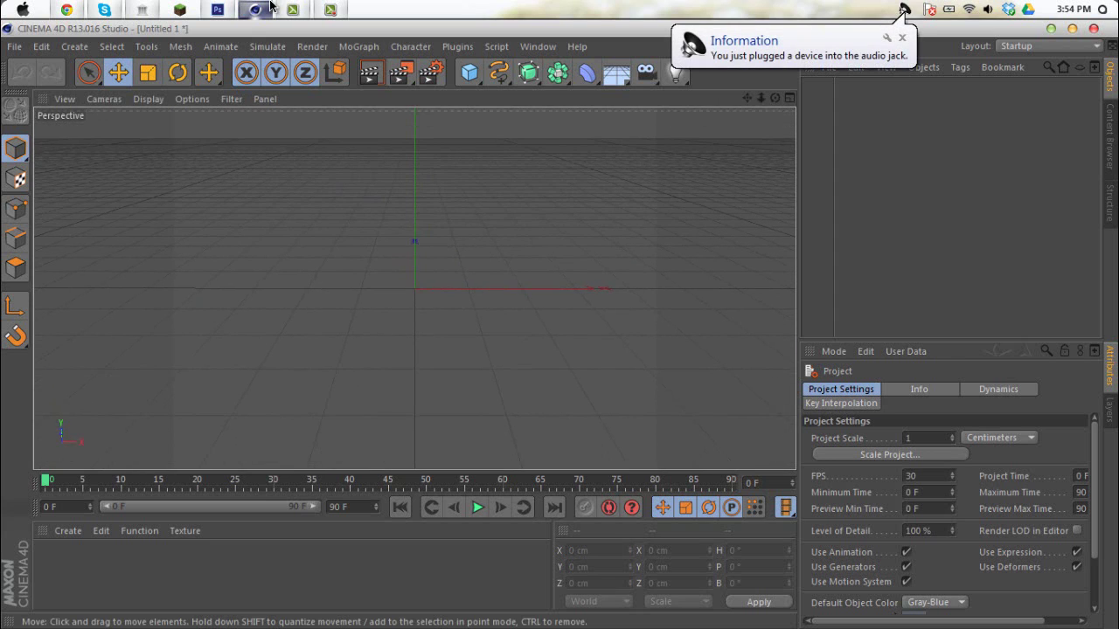
left_click_drag(382, 187, 457, 217, "alt")
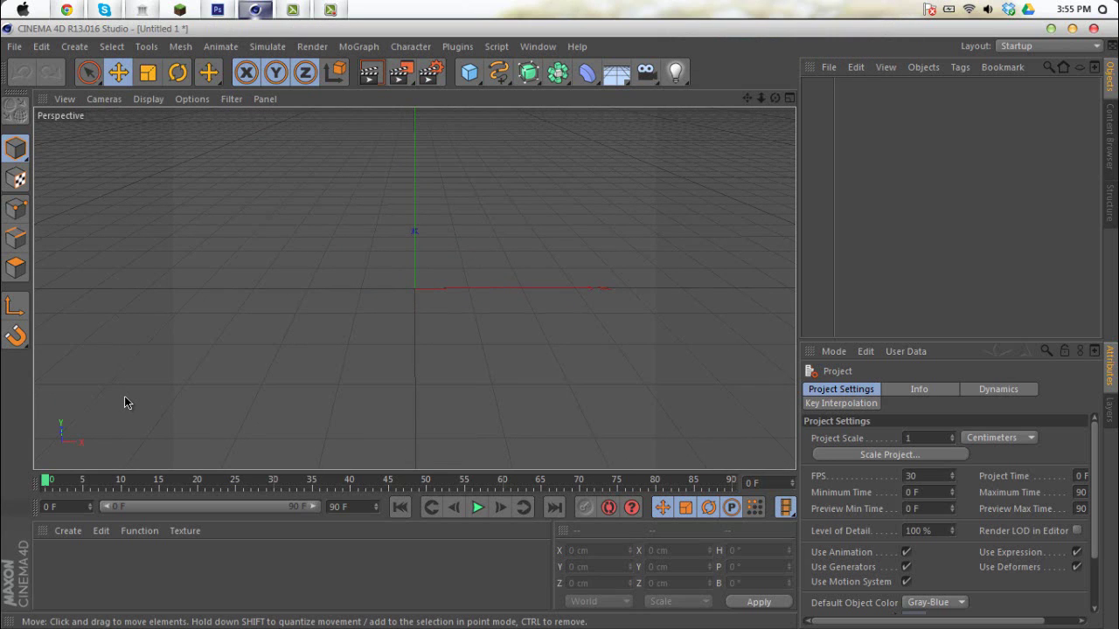
Set the render output size to 1280 pixels wide and 720 pixels high
left_click(433, 75)
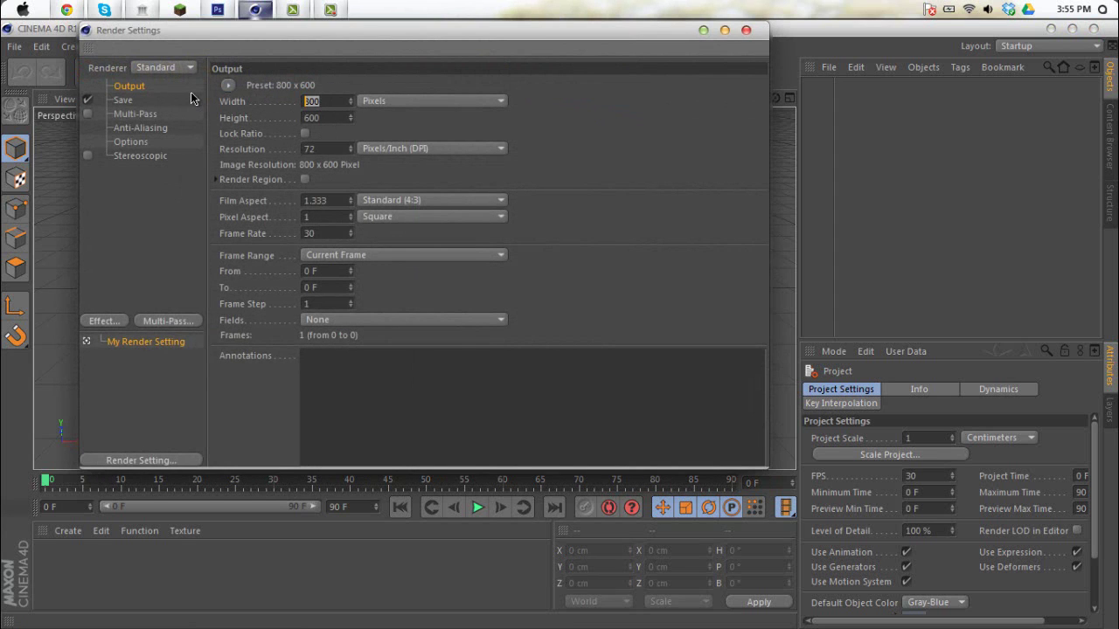
type("1280")
key("Tab")
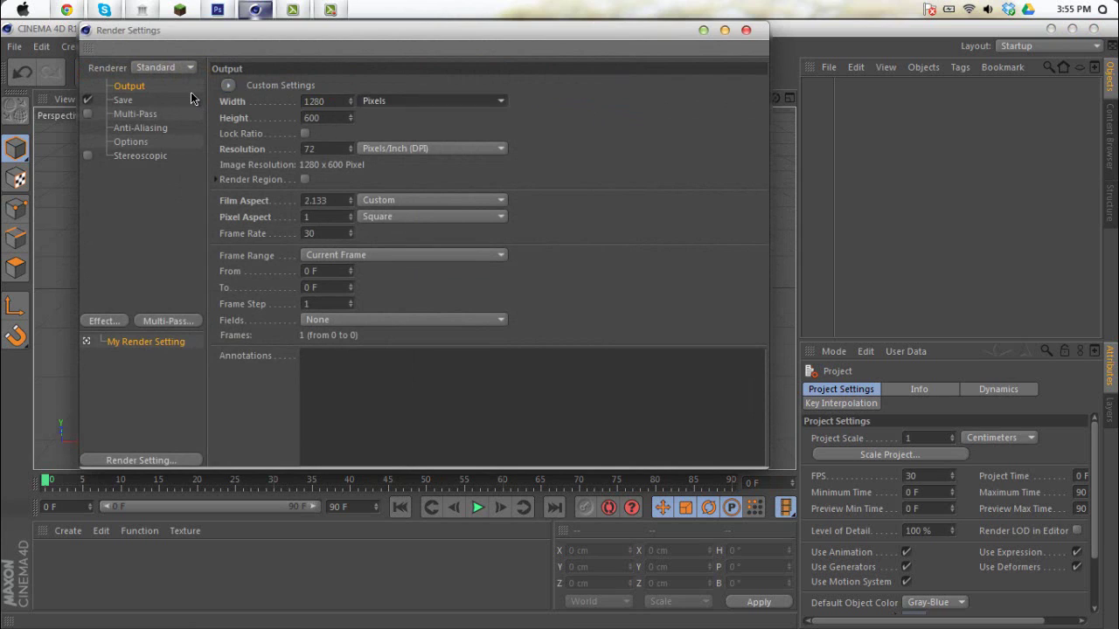
type("720")
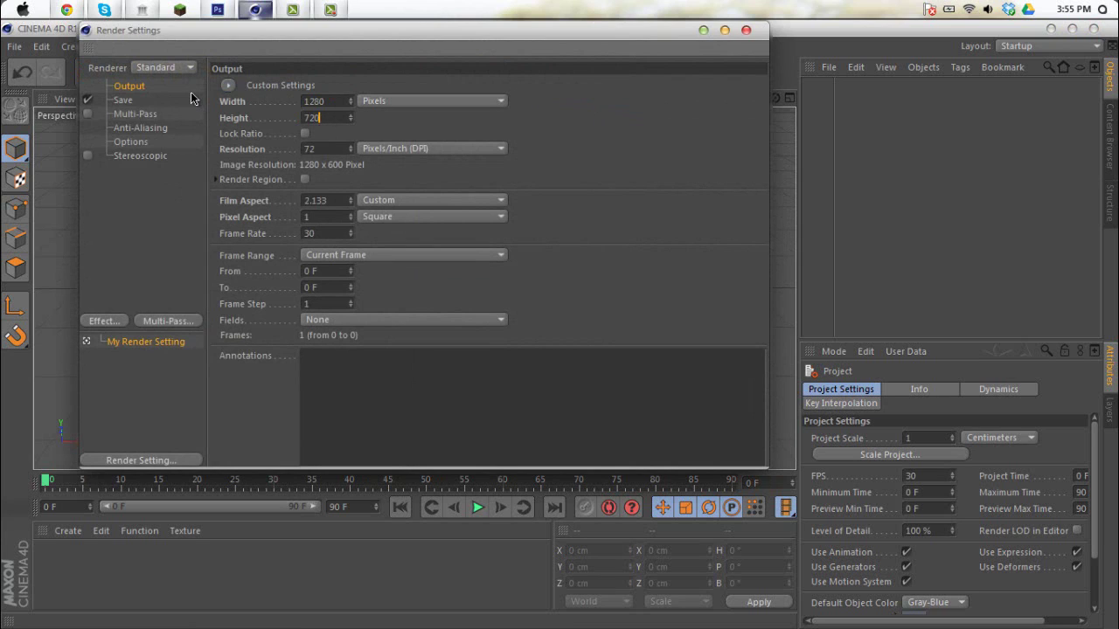
Set the render save format to PNG with the alpha channel enabled
left_click(119, 99)
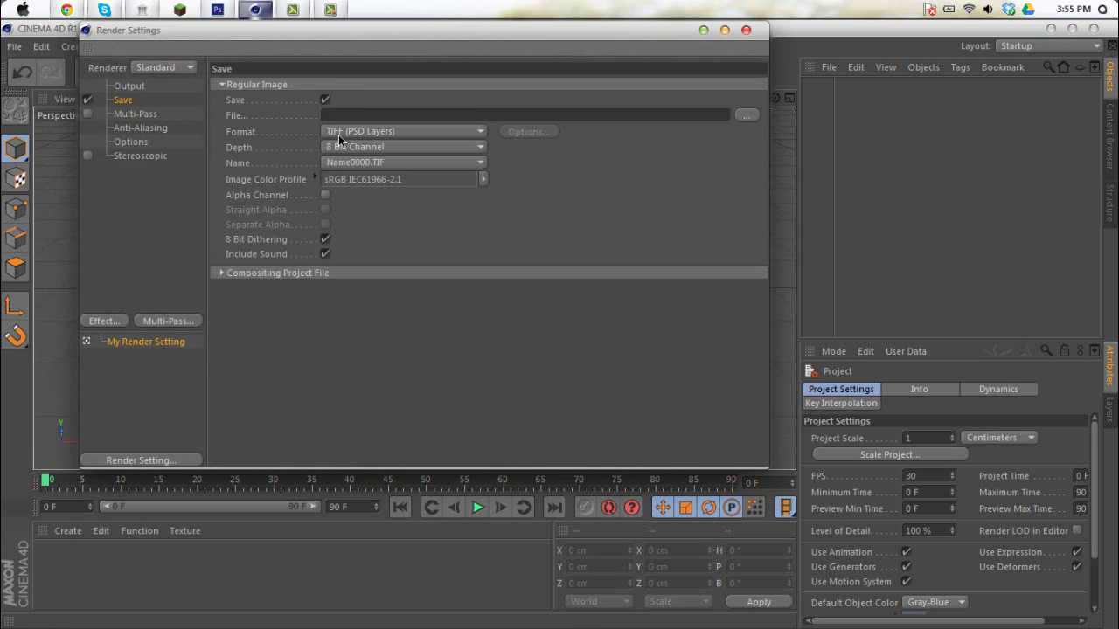
left_click(469, 134)
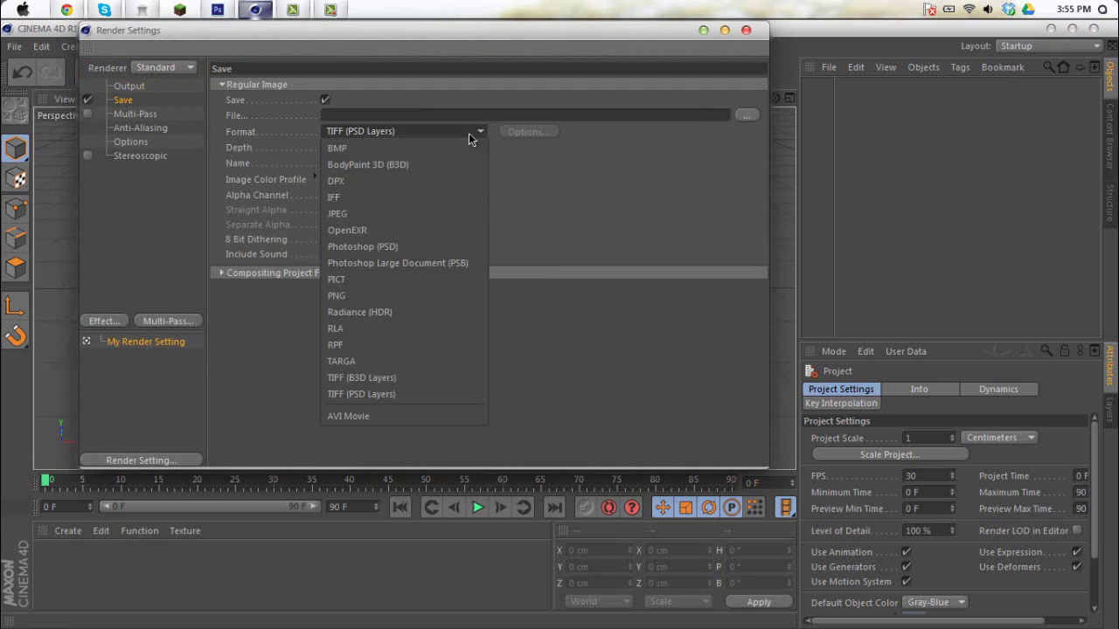
left_click(341, 296)
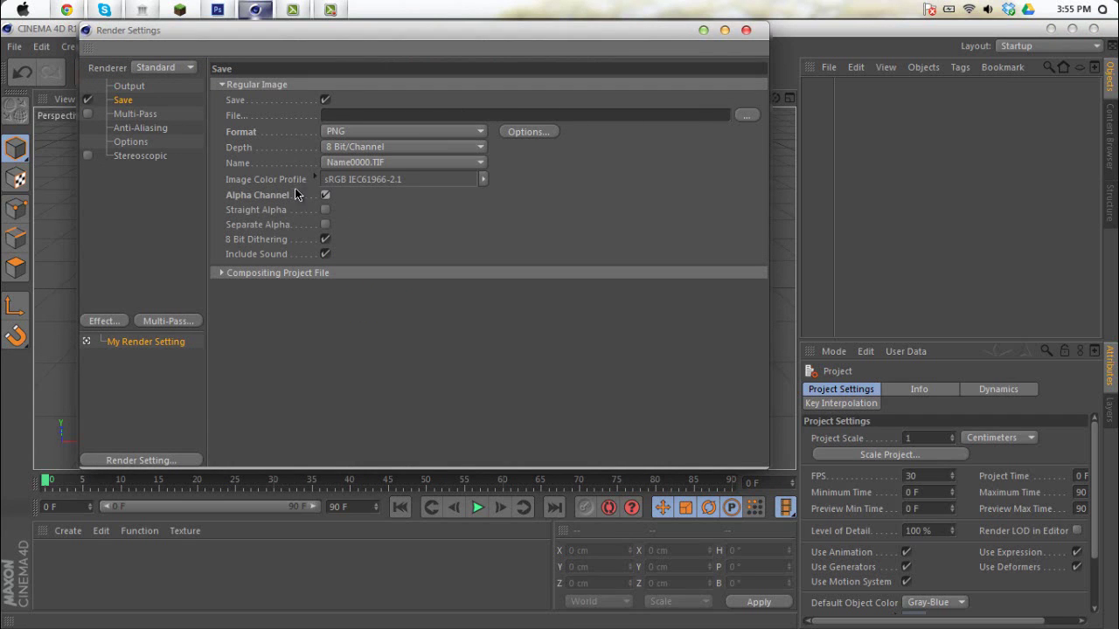
Add the Ambient Occlusion and Global Illumination effects to the render settings
left_click(122, 321)
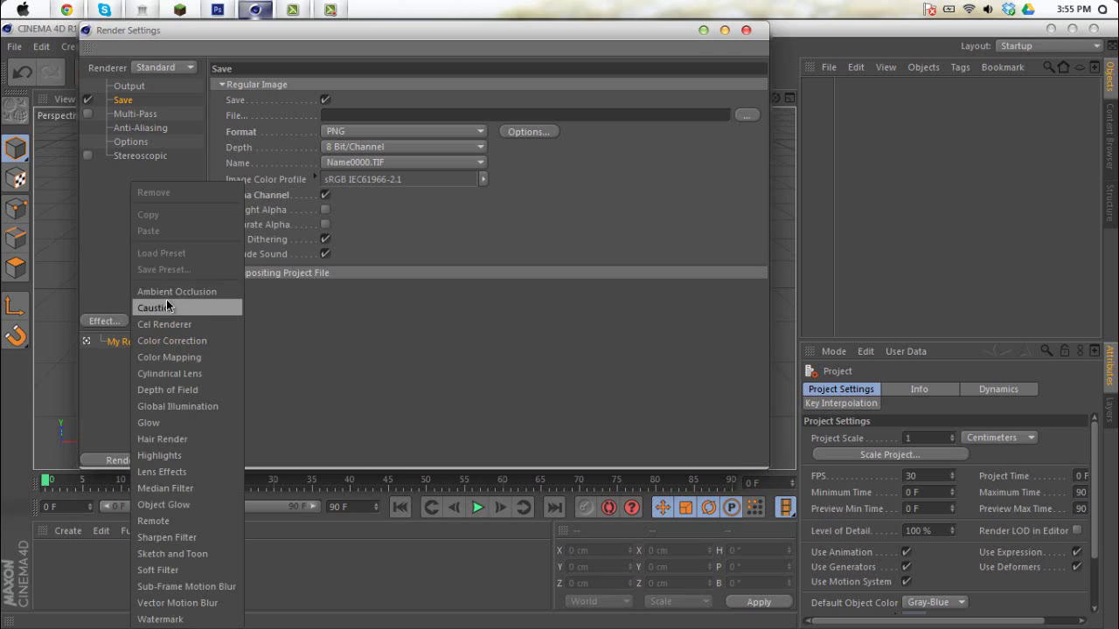
left_click(163, 294)
left_click(105, 320)
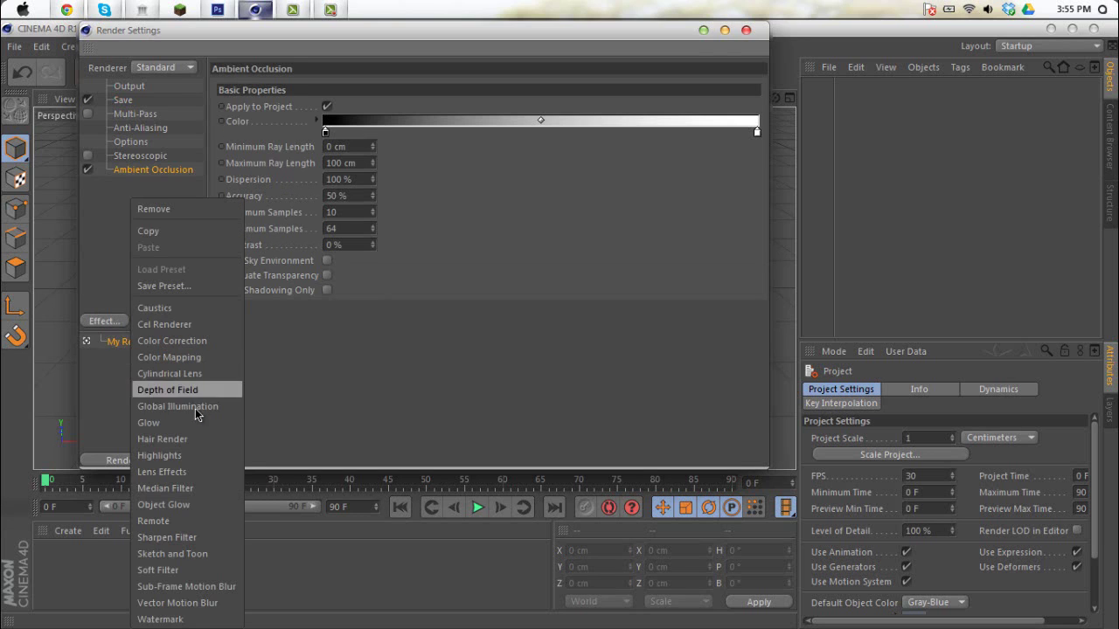
left_click(188, 406)
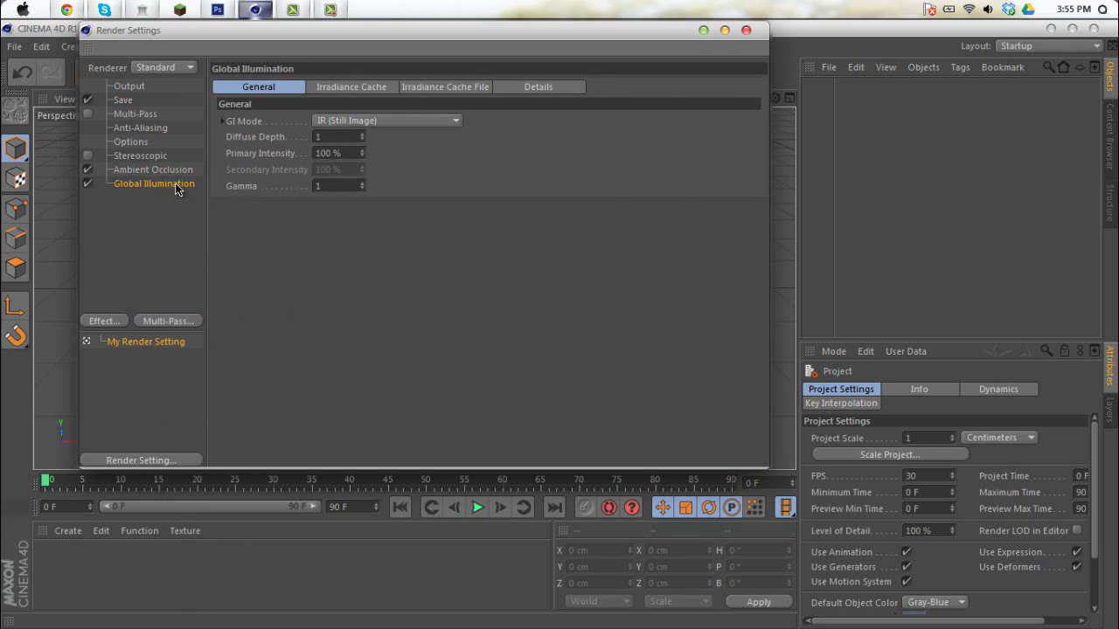
Set Global Illumination's irradiance cache to Low stochastic samples and Low record density, and close the render settings
left_click(339, 86)
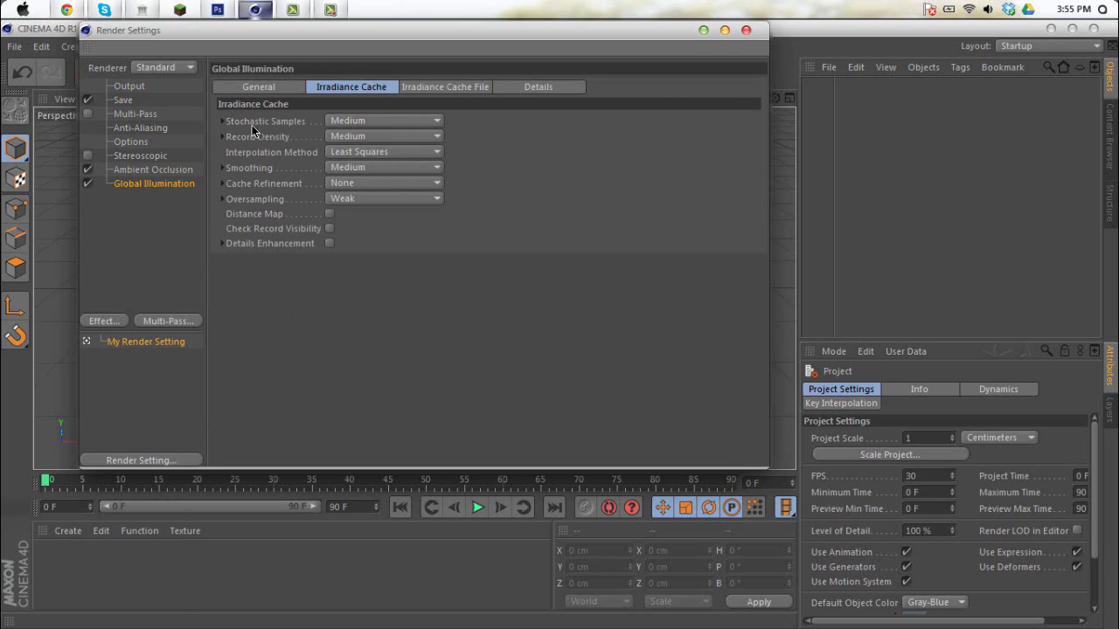
left_click(363, 120)
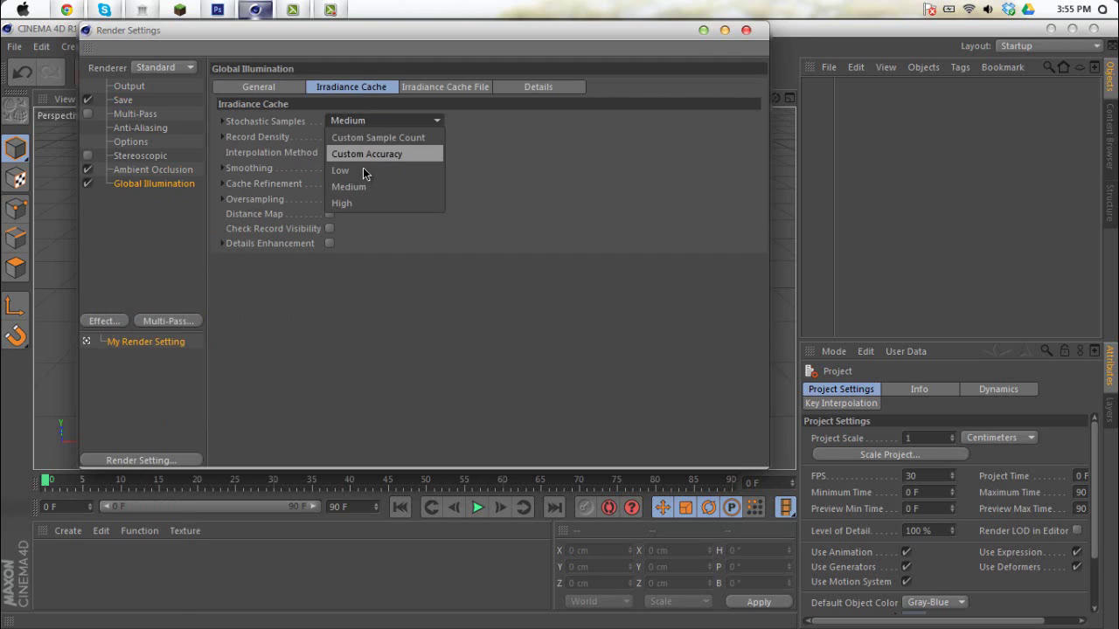
left_click(364, 170)
left_click(353, 138)
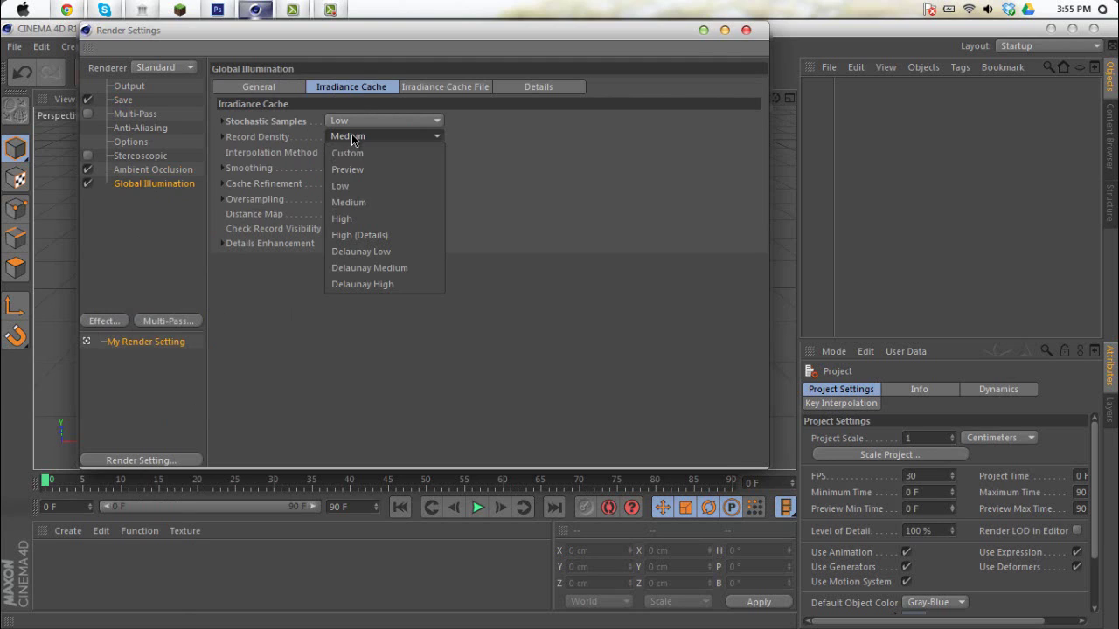
left_click(362, 184)
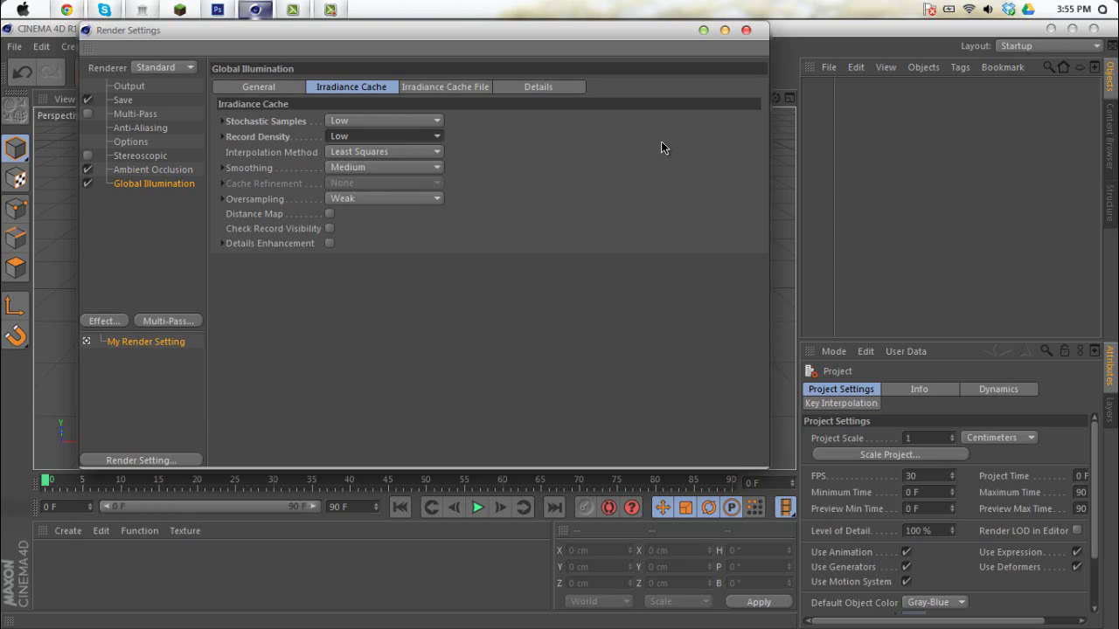
left_click(746, 31)
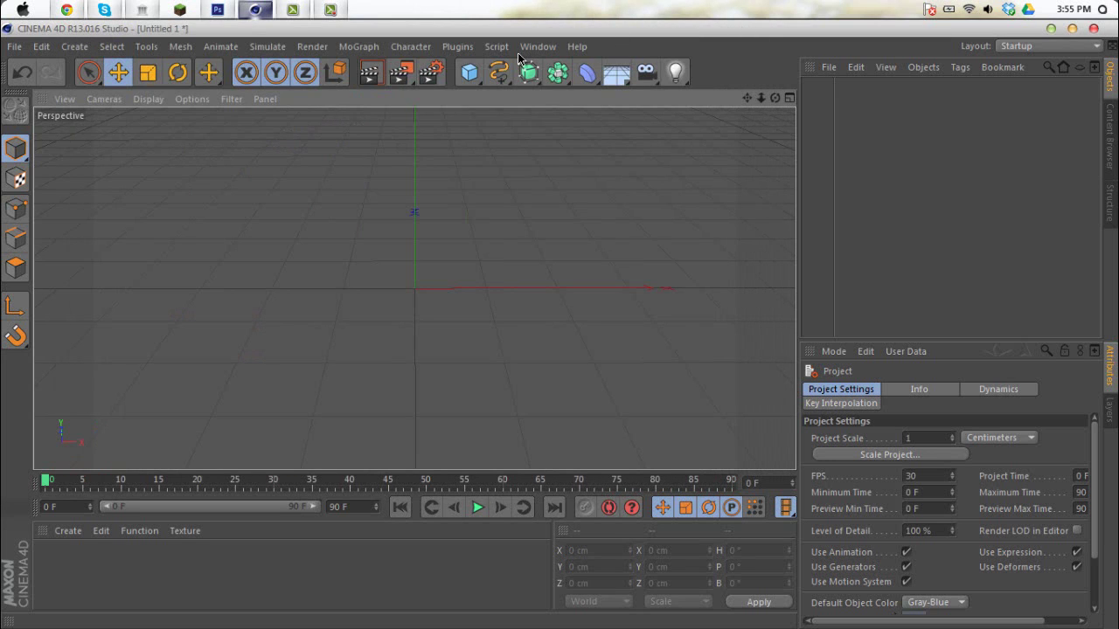
Create three new default materials in the scene
left_click_drag(553, 340, 343, 327, "alt")
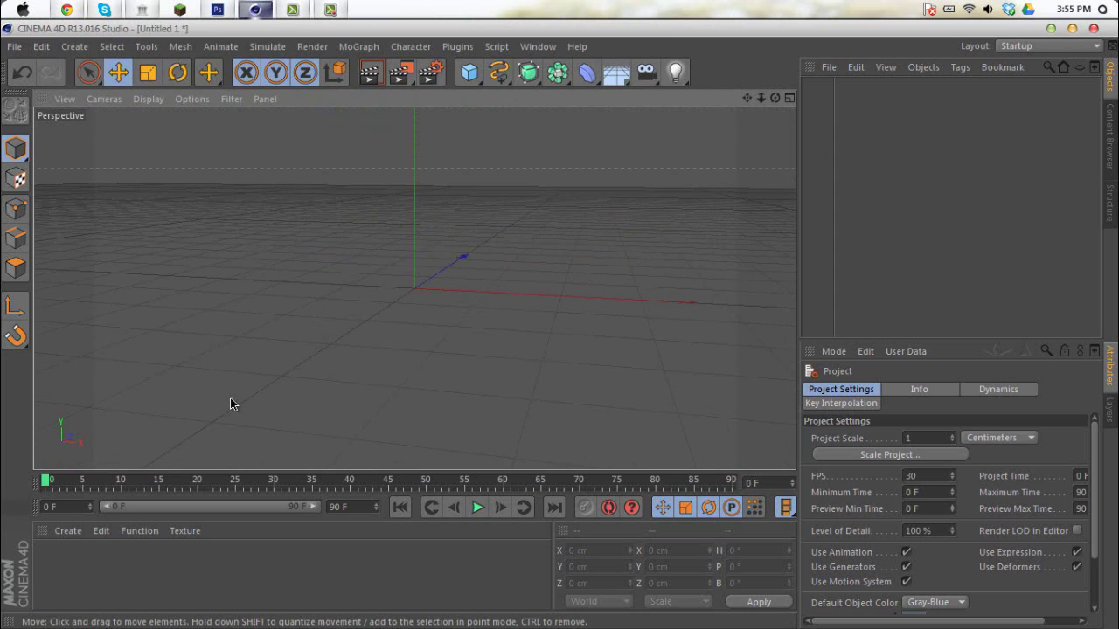
mouse_move(230, 399)
left_mouse_down("alt")
mouse_move(283, 415)
mouse_move(302, 385)
mouse_move(237, 411)
mouse_move(243, 388)
left_mouse_up("alt")
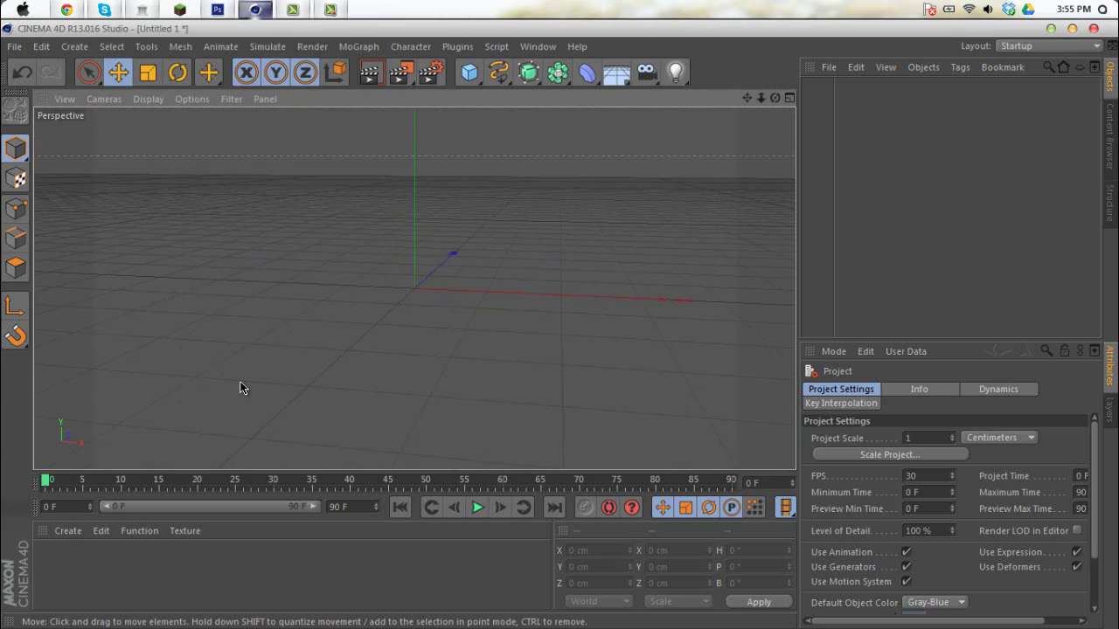
double_click(146, 566)
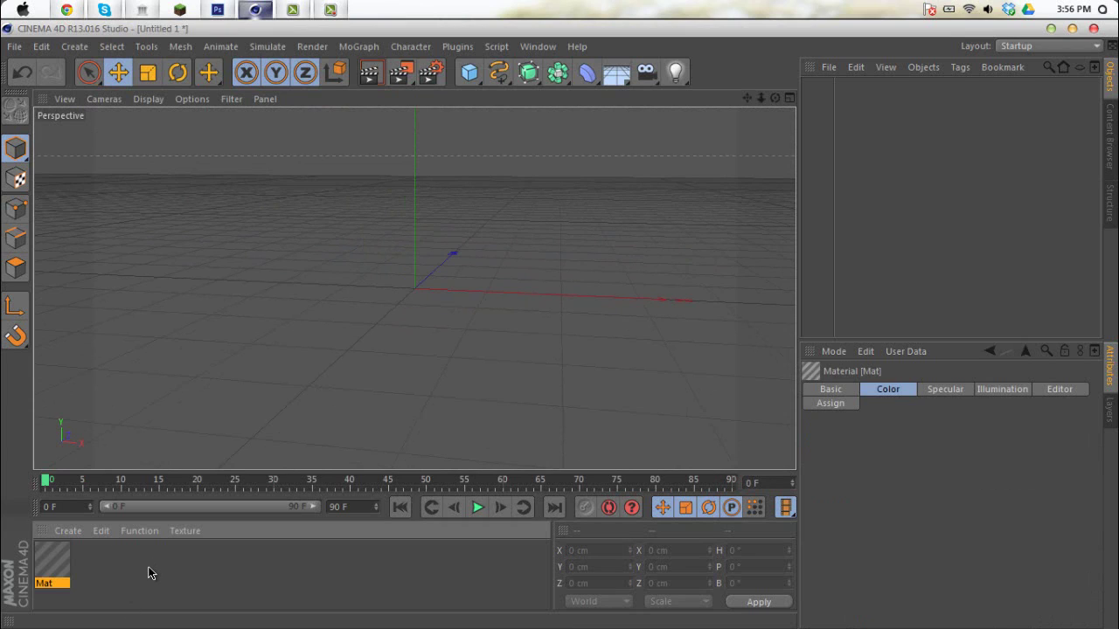
left_click(150, 572)
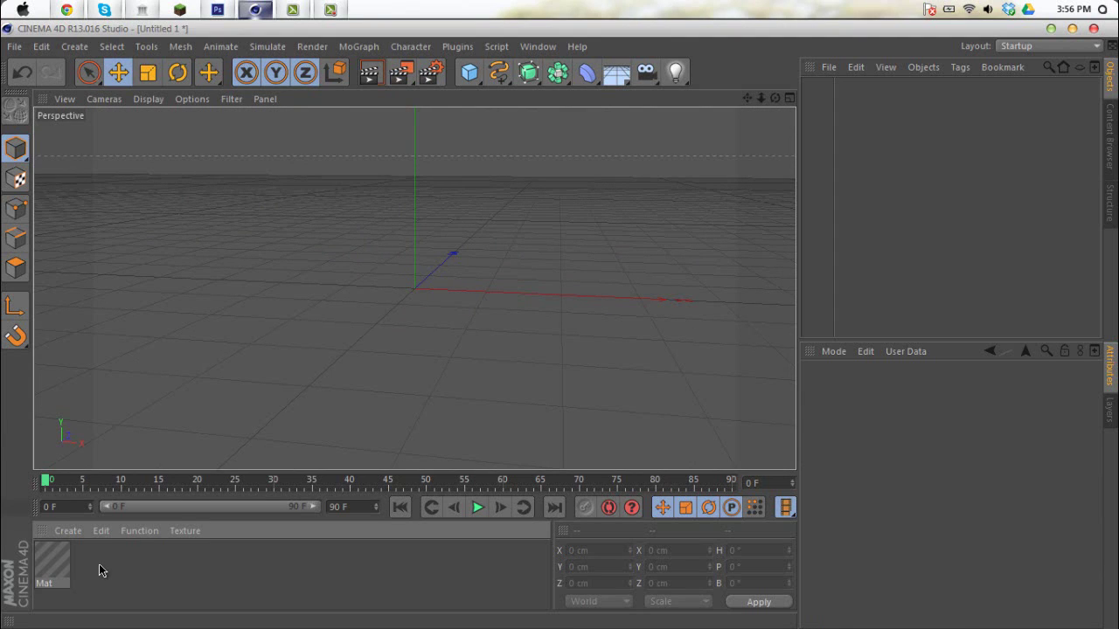
left_click(51, 568)
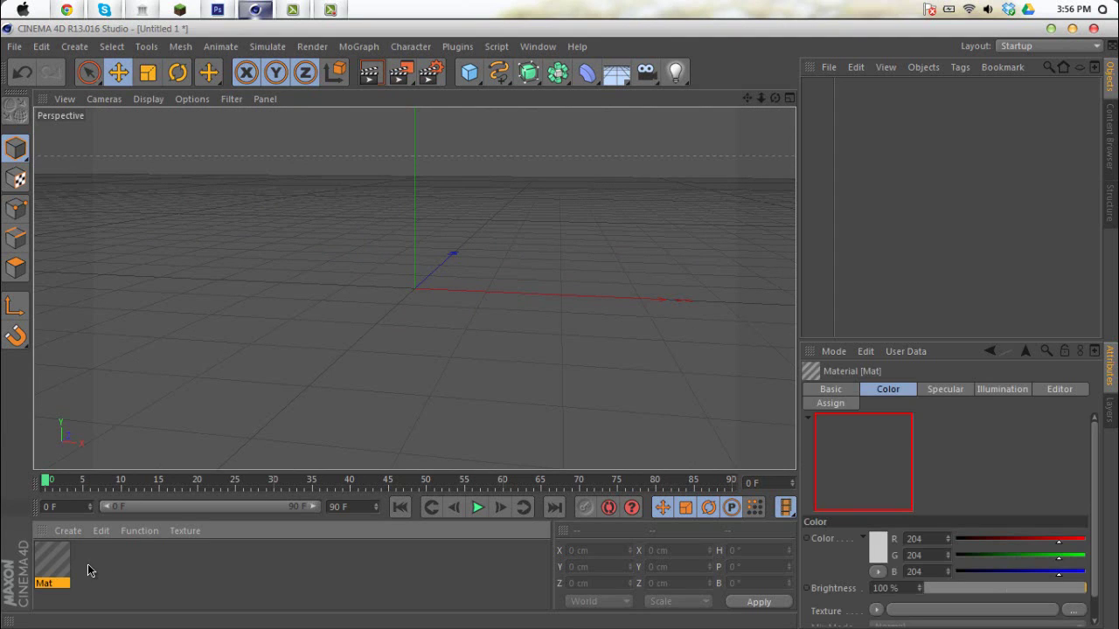
left_click(88, 564)
double_click(88, 563)
double_click(142, 560)
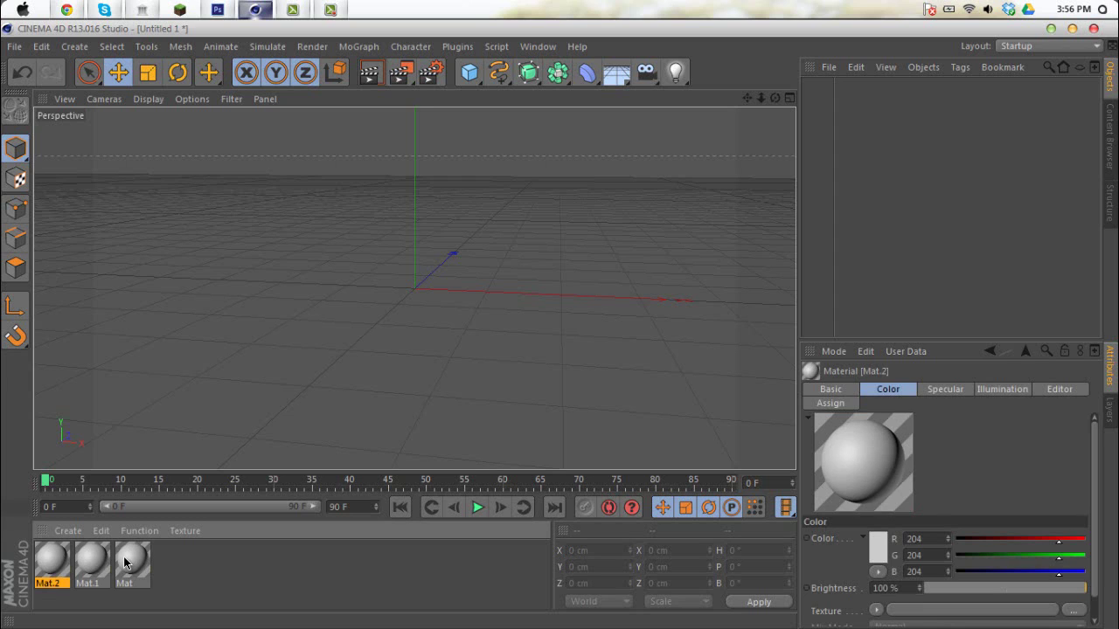
Open the material Mat for editing and set its color to dark gray, RGB 49, 49, 49
left_click(124, 558)
right_click(124, 558)
left_click(357, 546)
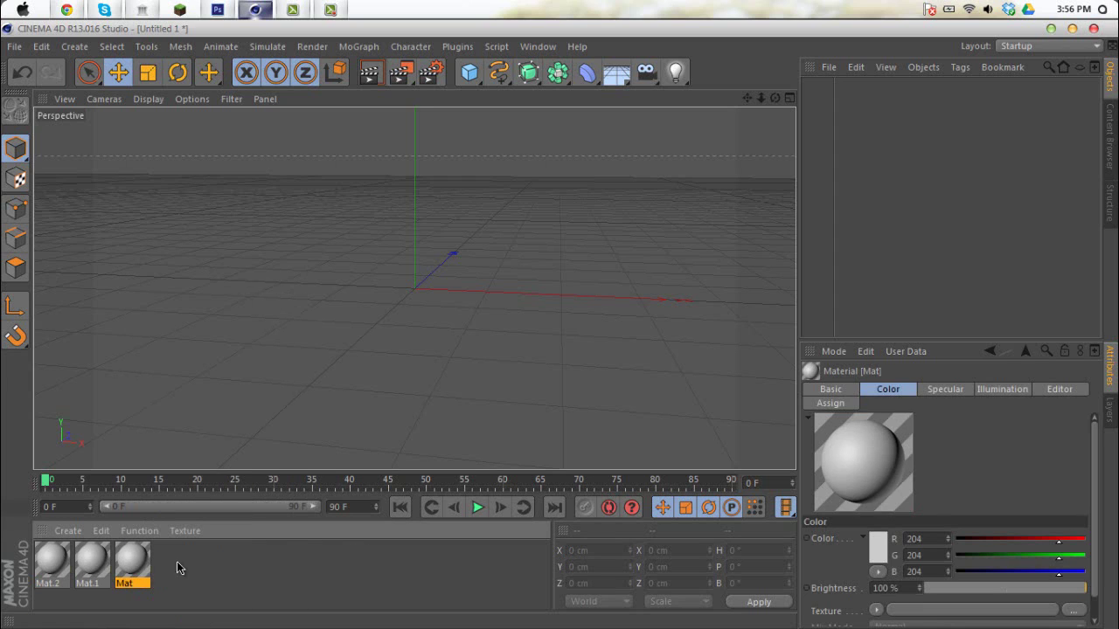
double_click(133, 562)
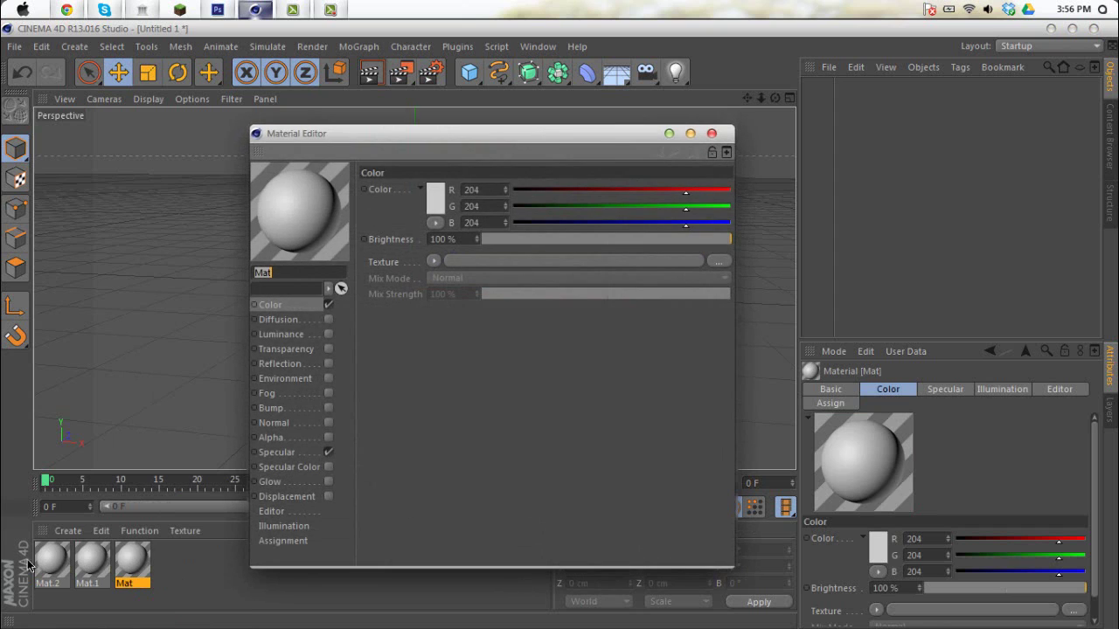
left_click(433, 196)
left_click_drag(377, 169, 298, 214)
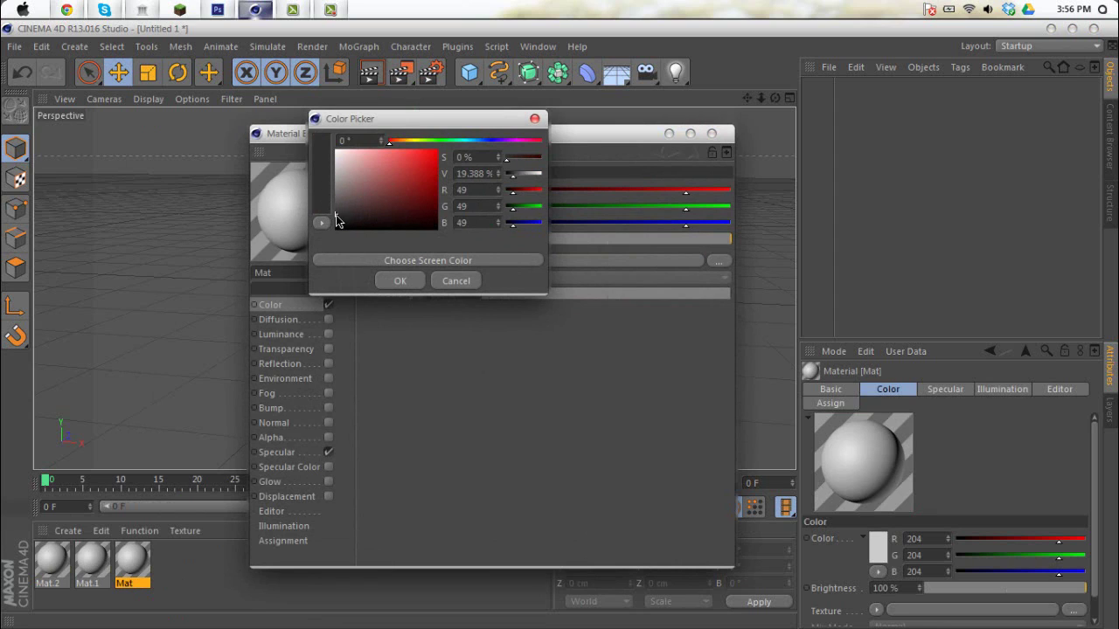
left_click(462, 173)
left_click(392, 280)
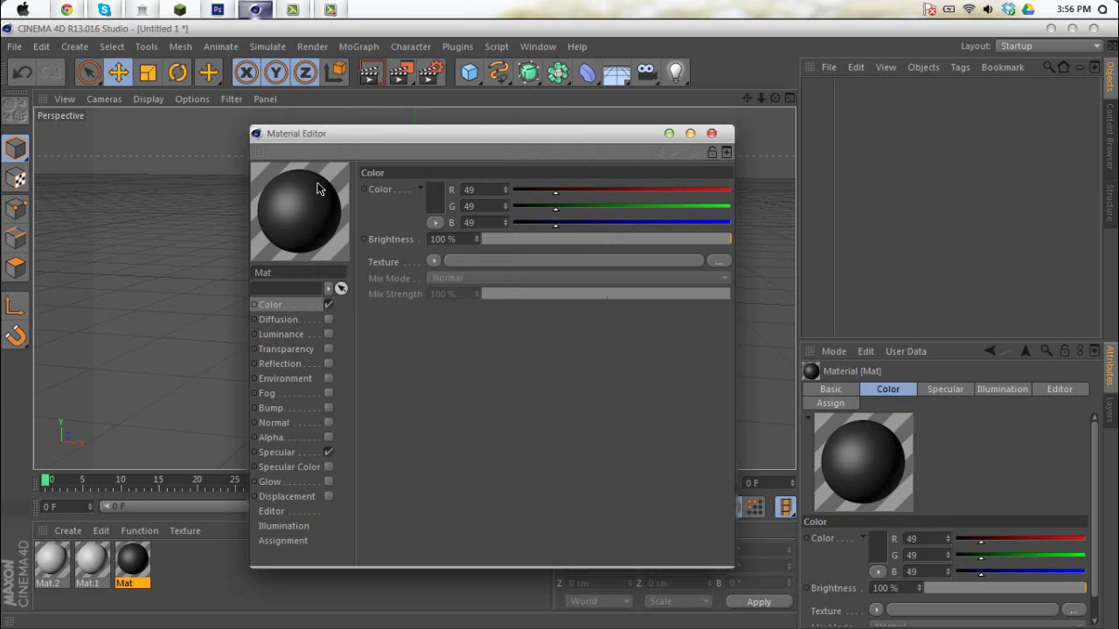
Change the preview shape of the material Mat to Double Torus (Soft Shadow)
right_click(304, 227)
left_click(562, 382)
right_click(289, 213)
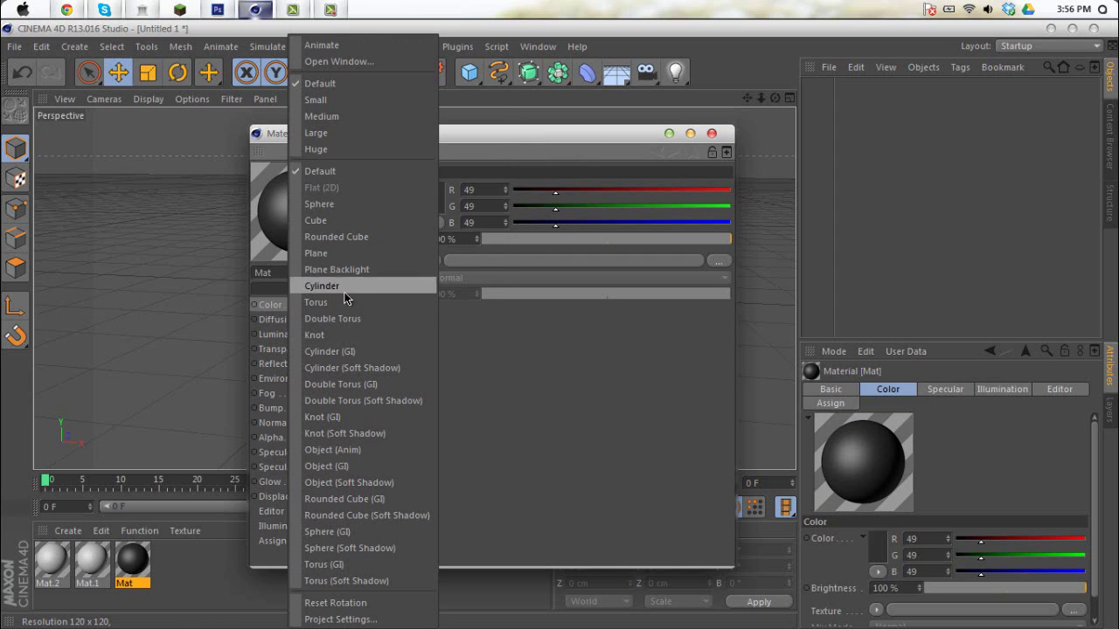
left_click(390, 401)
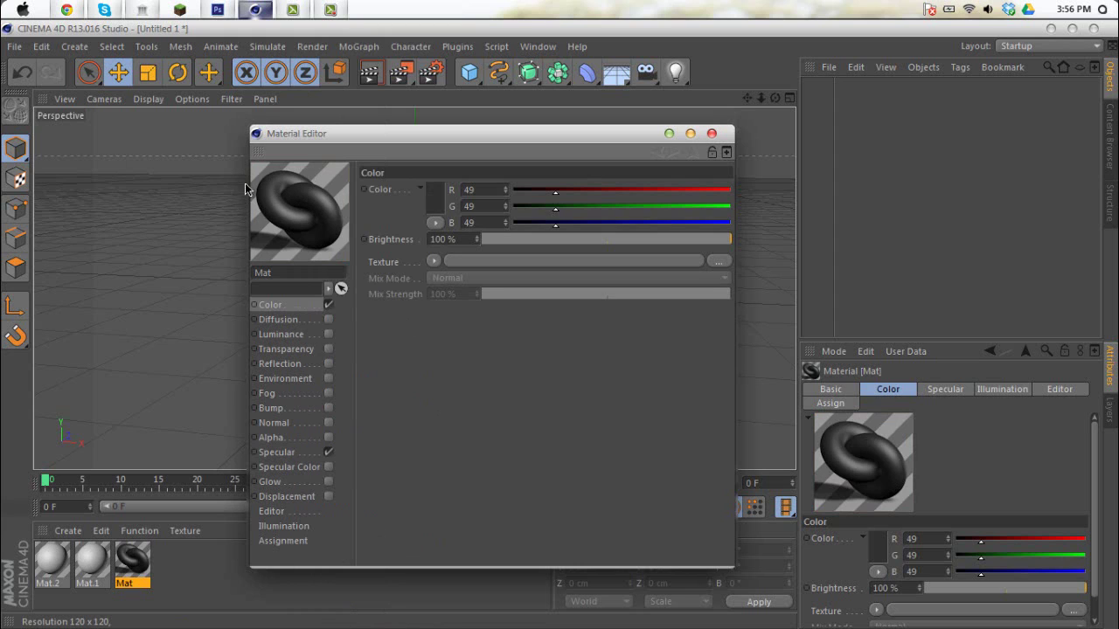
Try Rounded Cube (Soft Shadow) and Object (GI) as the material's preview shape, and return it to the double torus
right_click(313, 209)
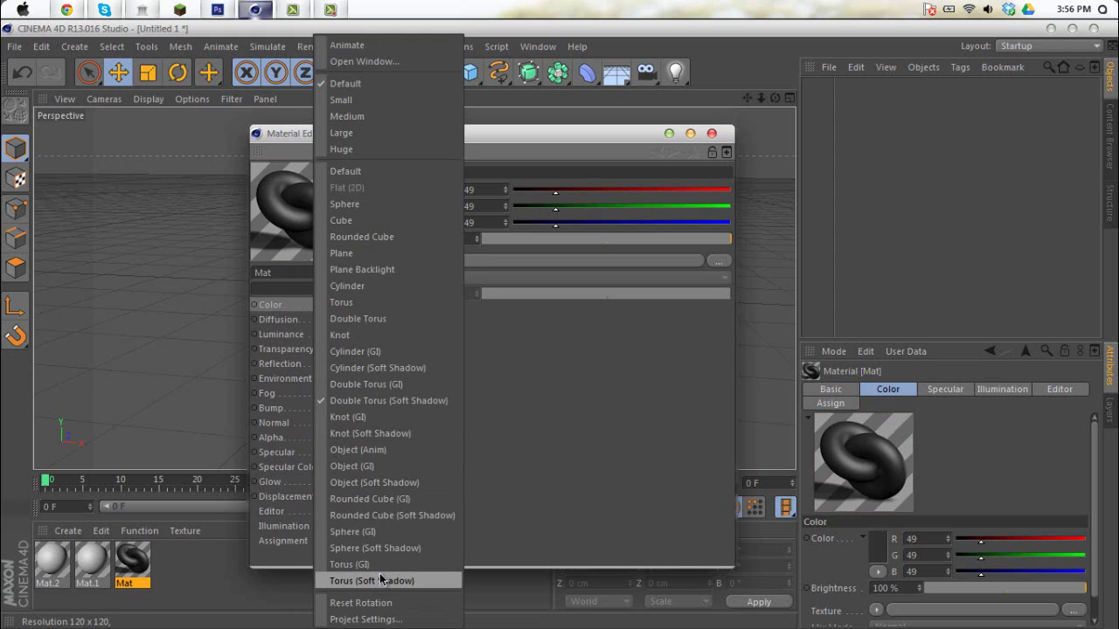
left_click(385, 515)
right_click(323, 207)
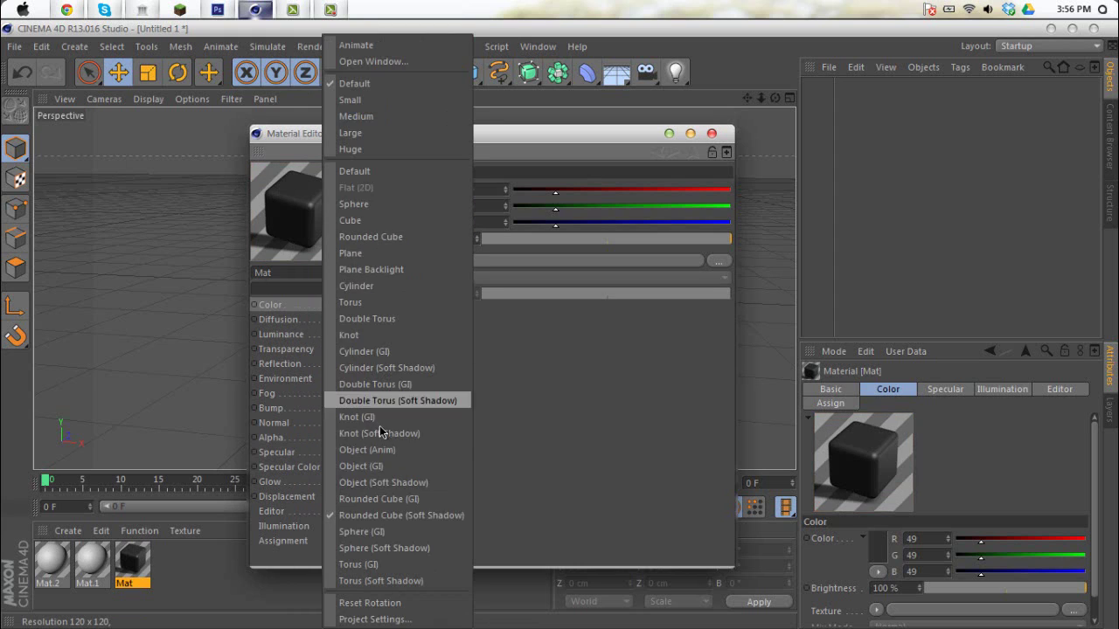
left_click(401, 465)
right_click(313, 214)
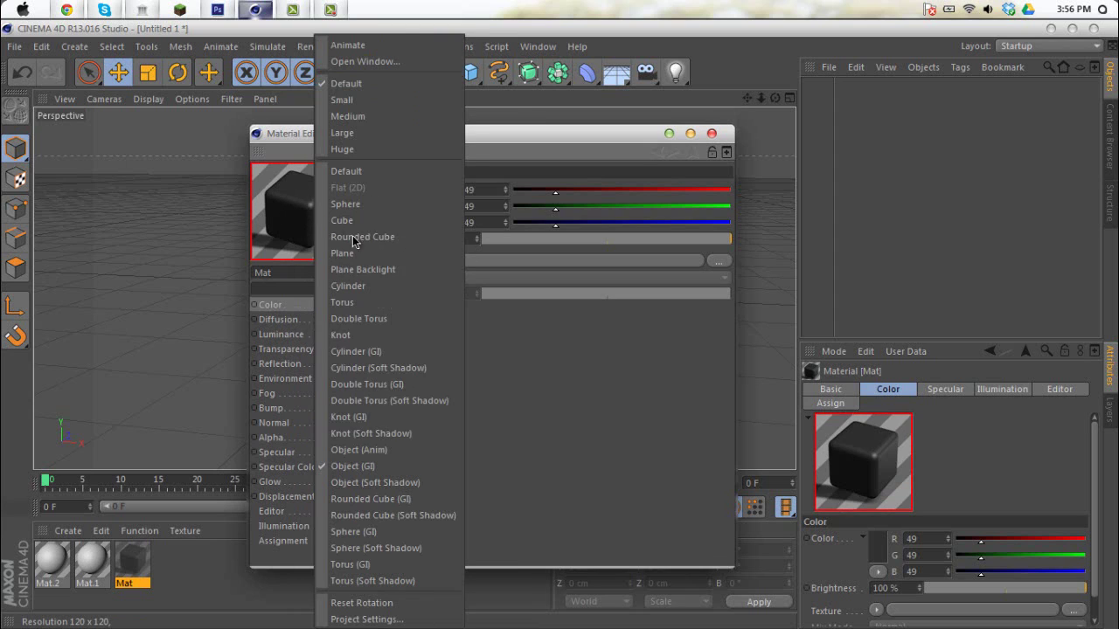
left_click(390, 429)
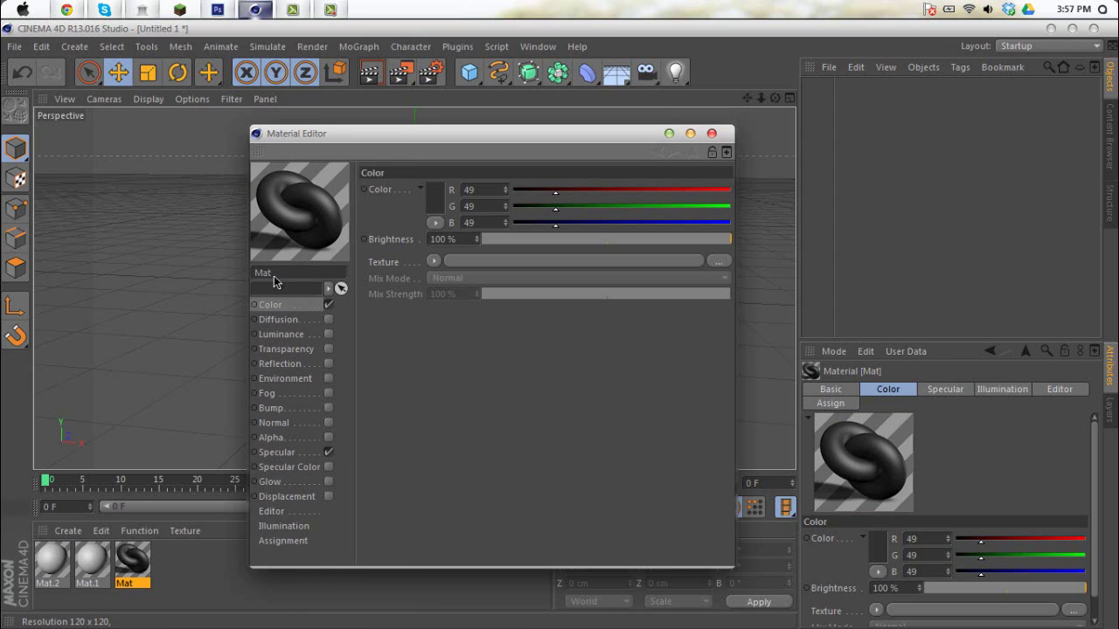
Enable Diffusion on the material Mat with slightly reduced brightness, and enable Luminance at a low brightness
left_click(329, 319)
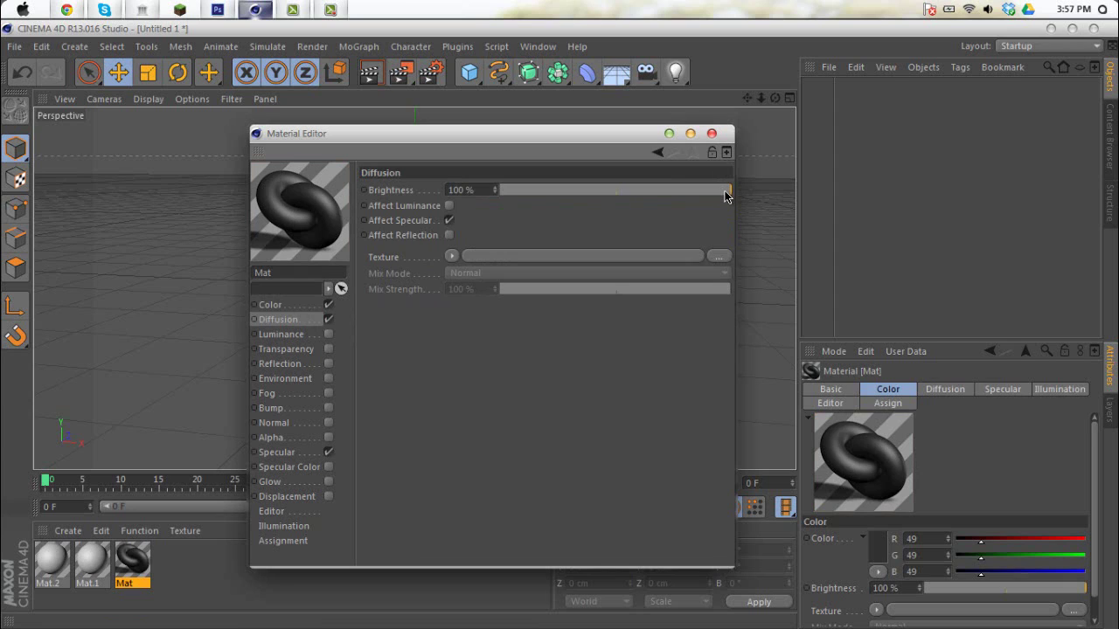
left_click_drag(726, 195, 722, 194)
left_click(328, 334)
left_click(484, 239)
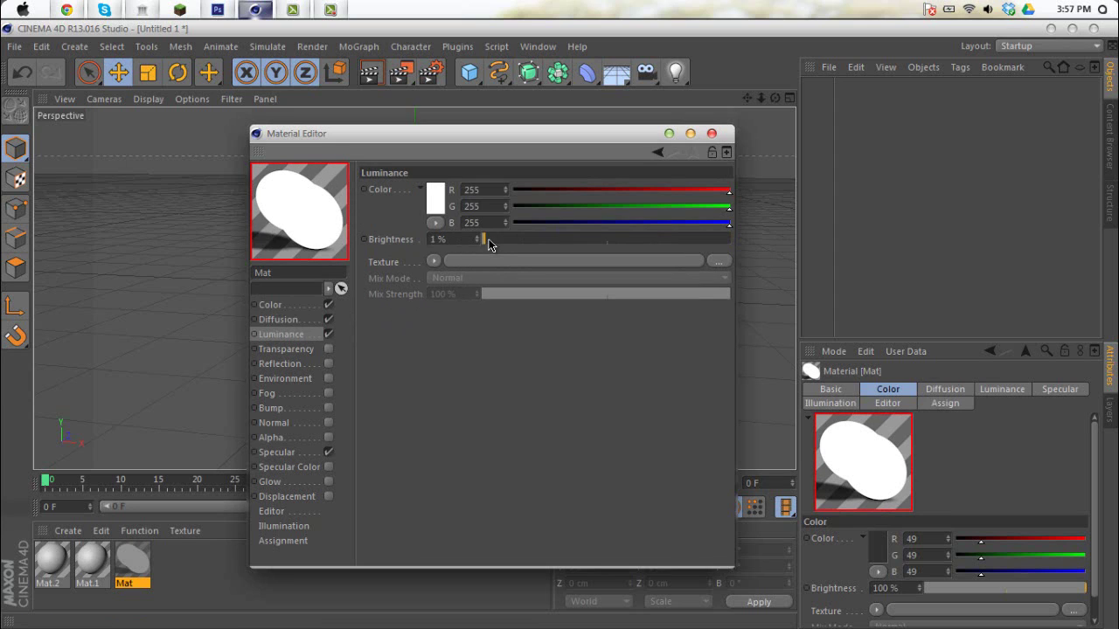
left_click_drag(491, 244, 500, 243)
Enable Reflection at 43 % brightness and Specular Color at 97 % brightness on the material Mat
left_click(328, 363)
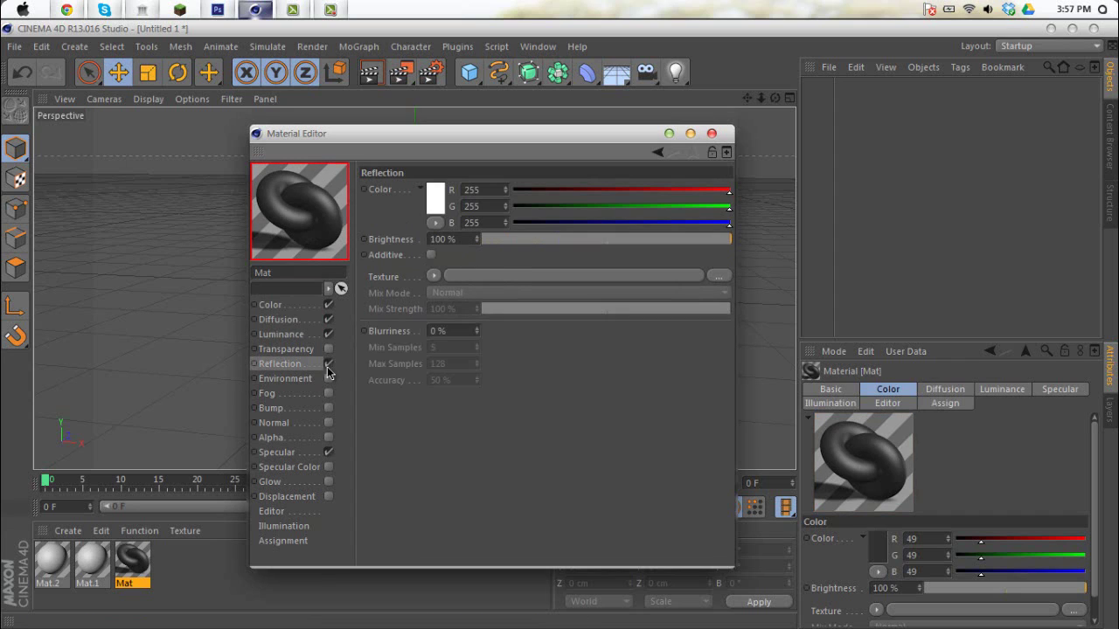
left_click(590, 239)
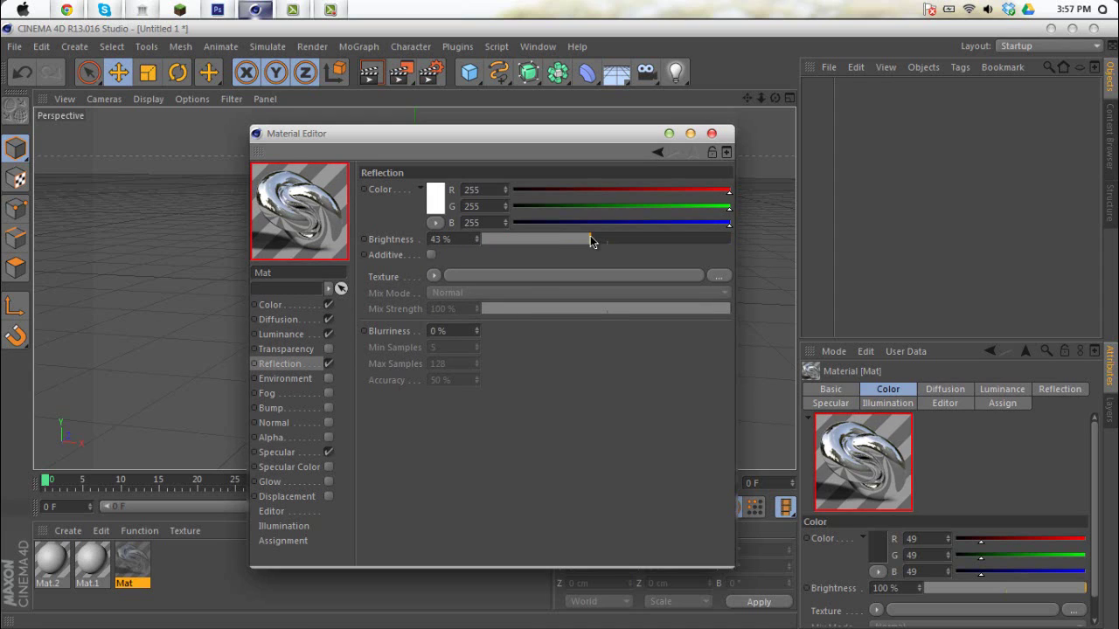
left_click(328, 468)
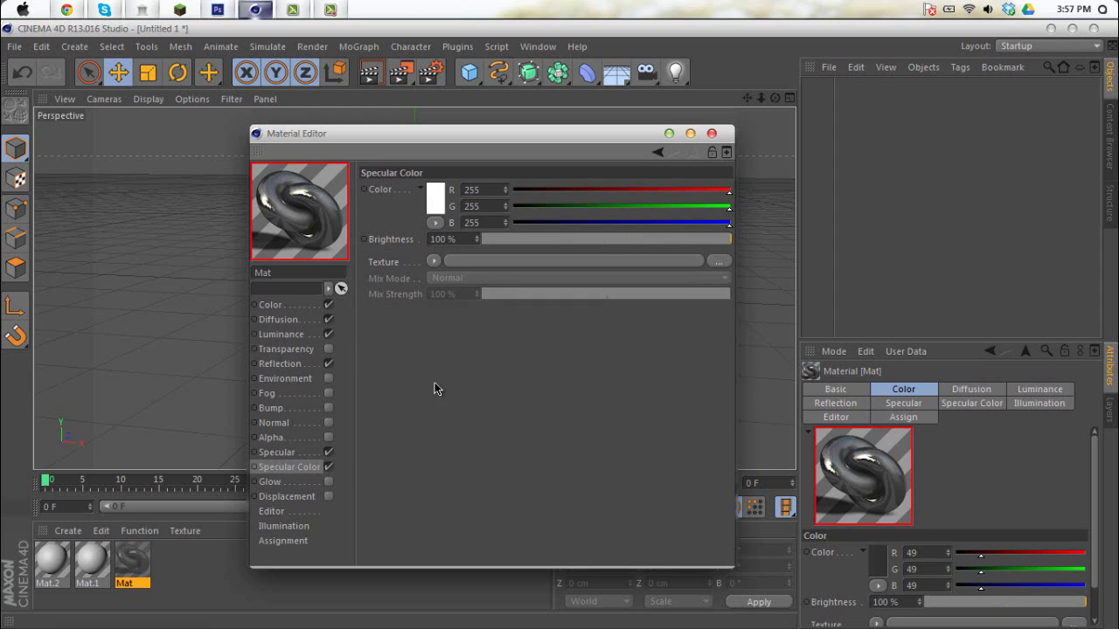
left_click(728, 236)
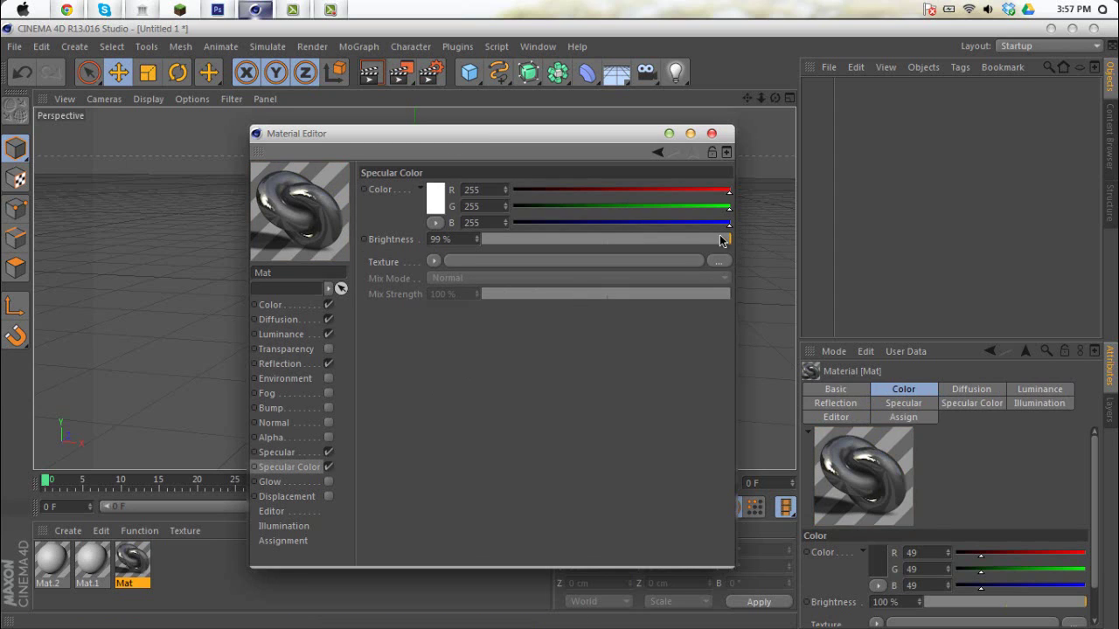
left_click(722, 237)
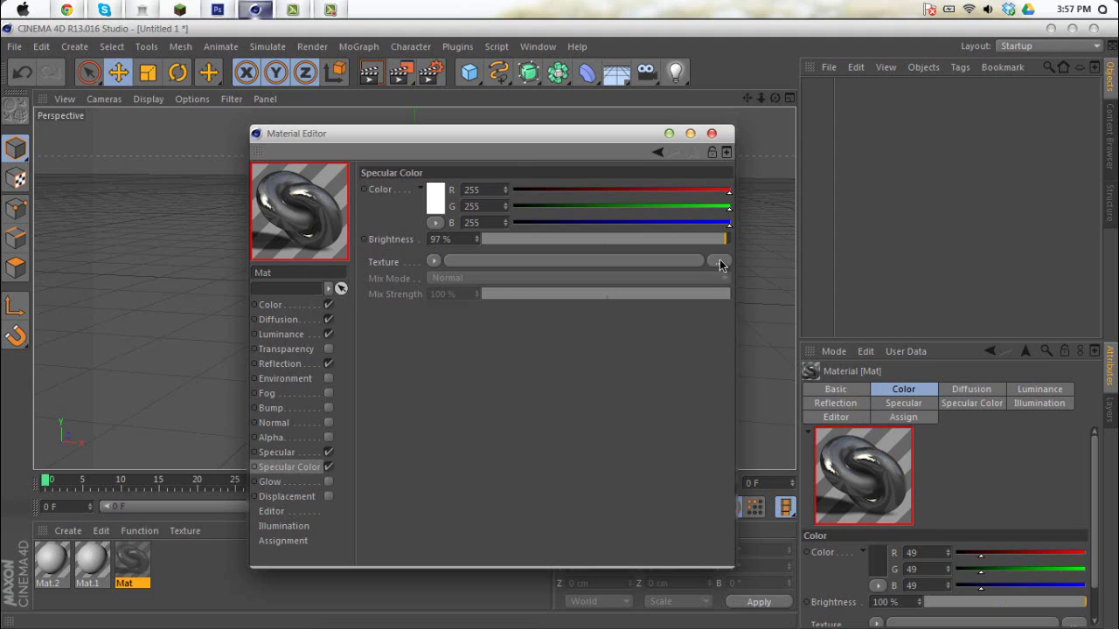
left_click(712, 134)
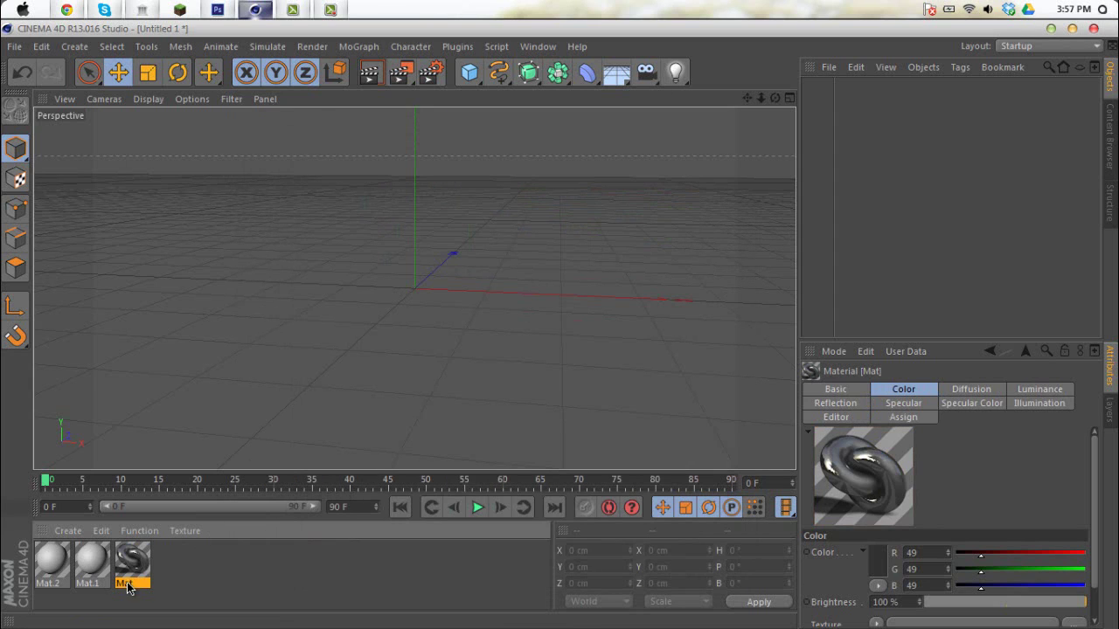
Rename the material Mat as Black/Grey
type("Blac")
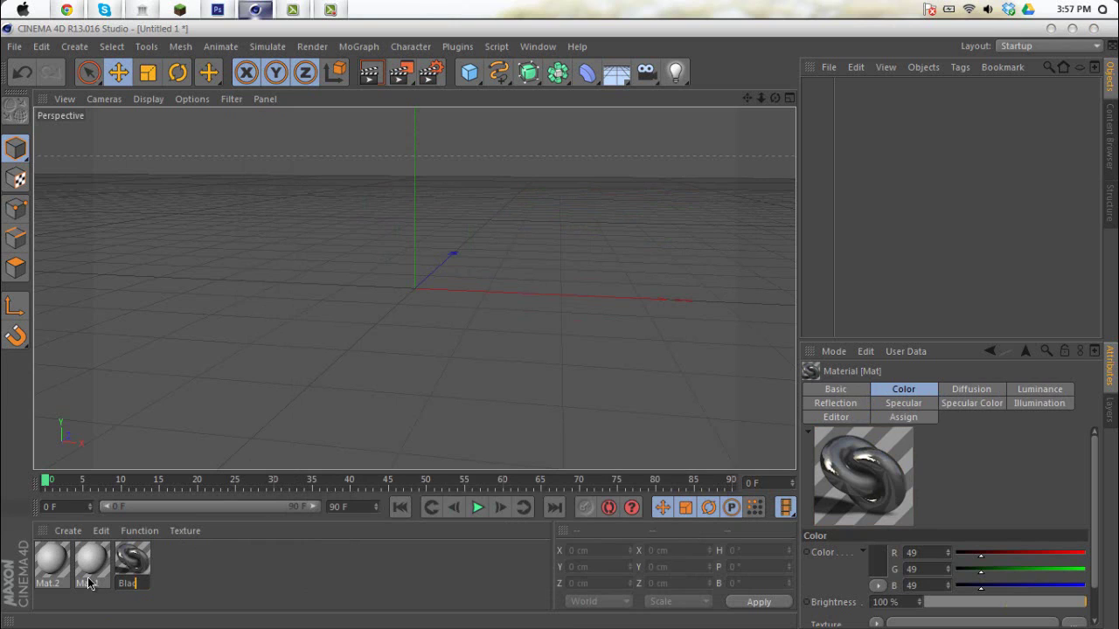
type("k/Grey")
key("Return")
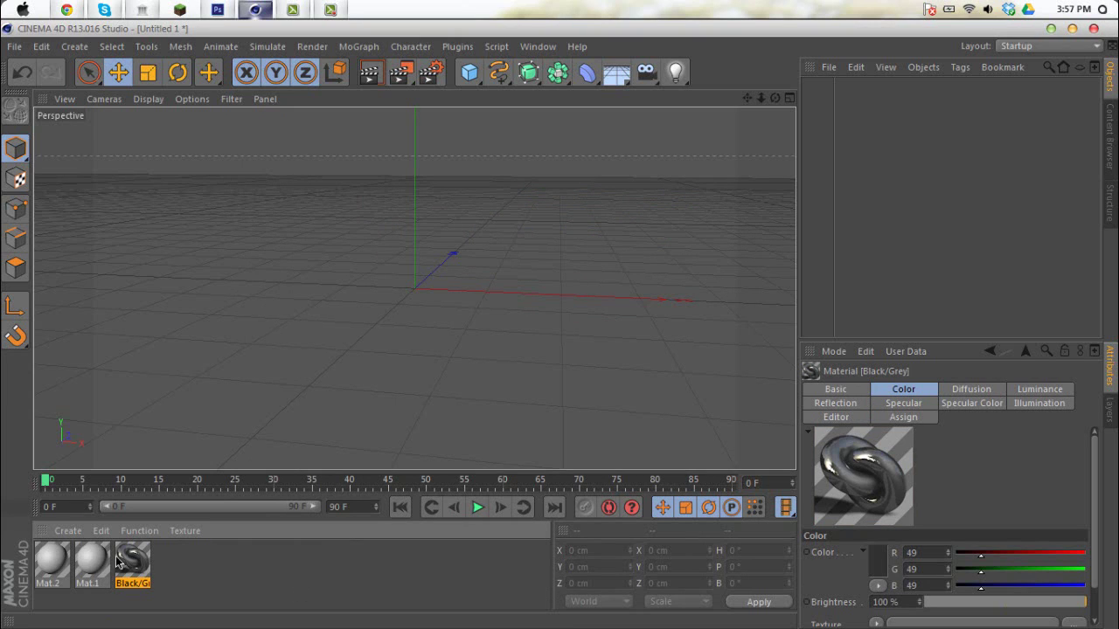
Set the color of the material Mat.1 to purple, RGB 165, 0, 255, and its preview shape to Double Torus (Soft Shadow)
double_click(101, 557)
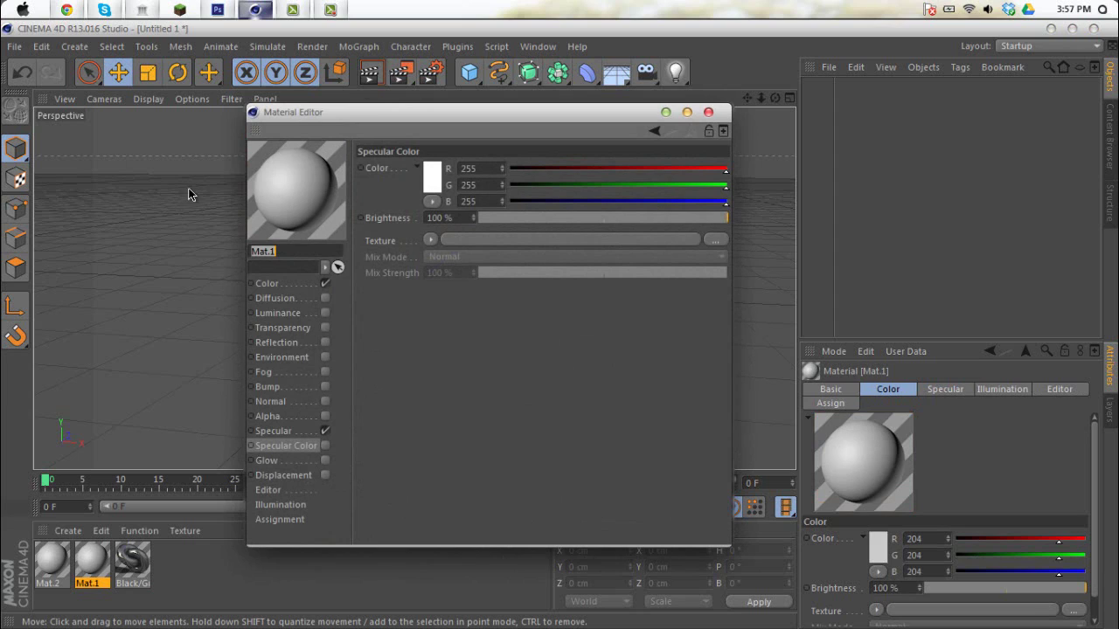
left_click(272, 283)
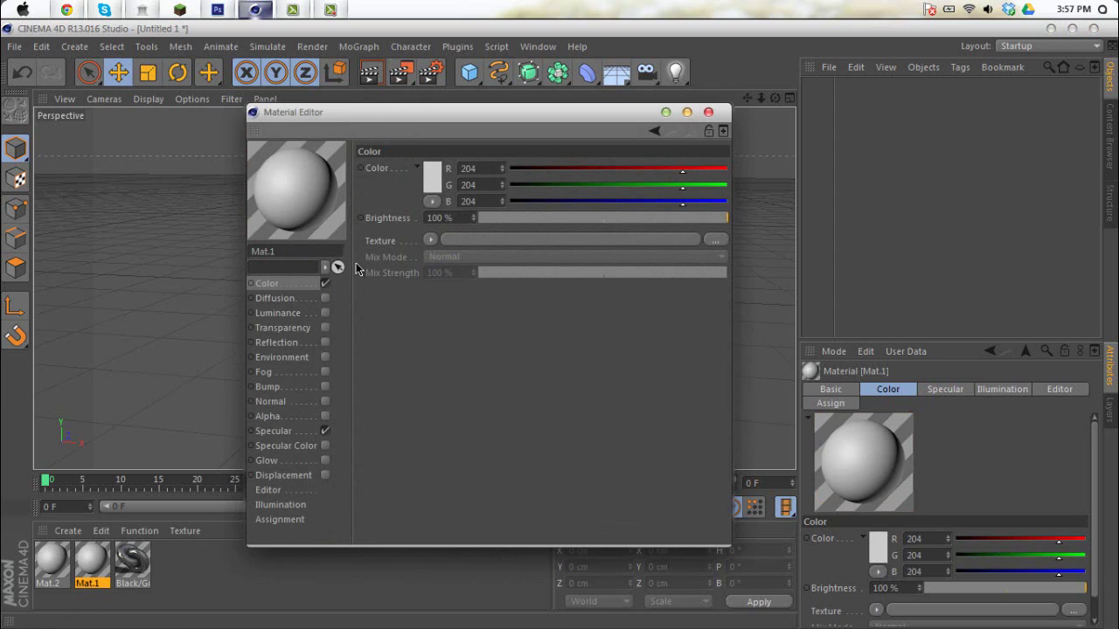
left_click(437, 186)
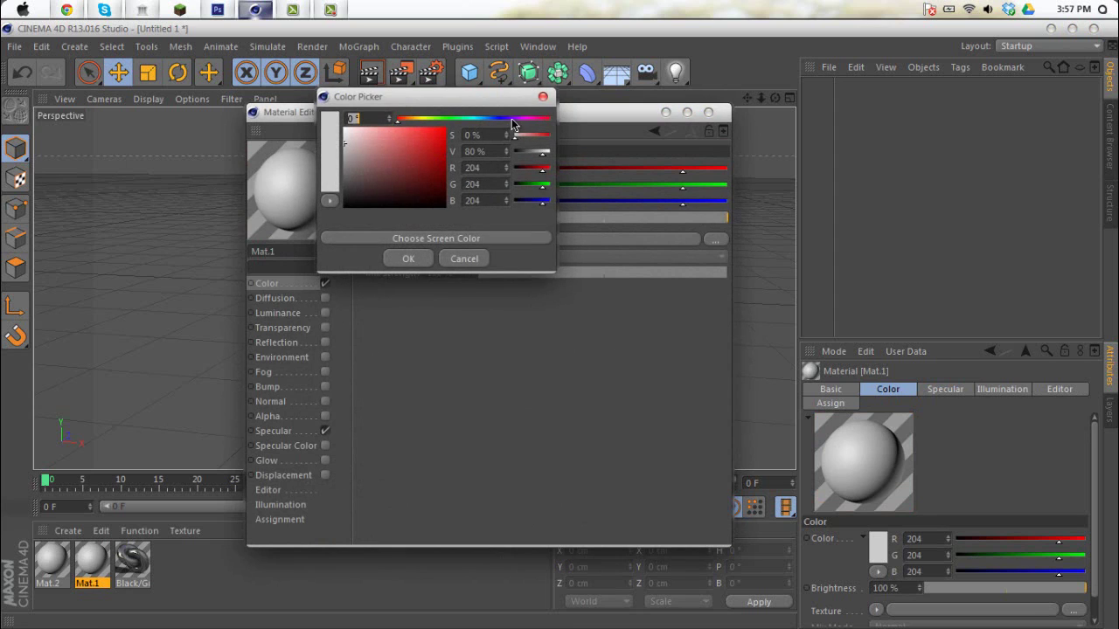
left_click_drag(515, 125, 513, 124)
left_click(513, 121)
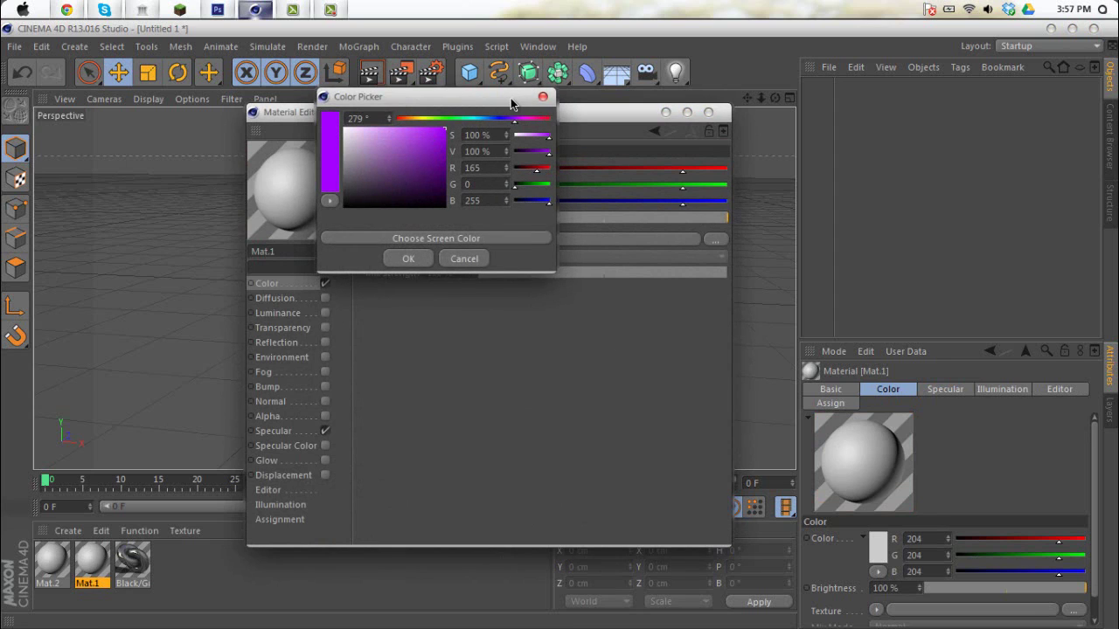
left_click(407, 260)
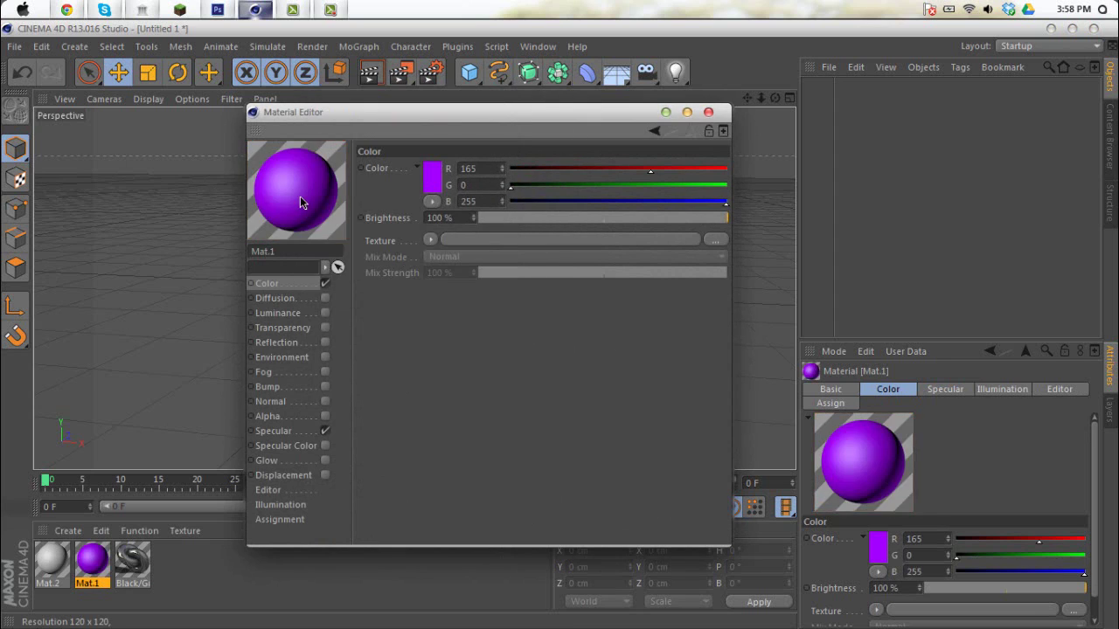
right_click(308, 184)
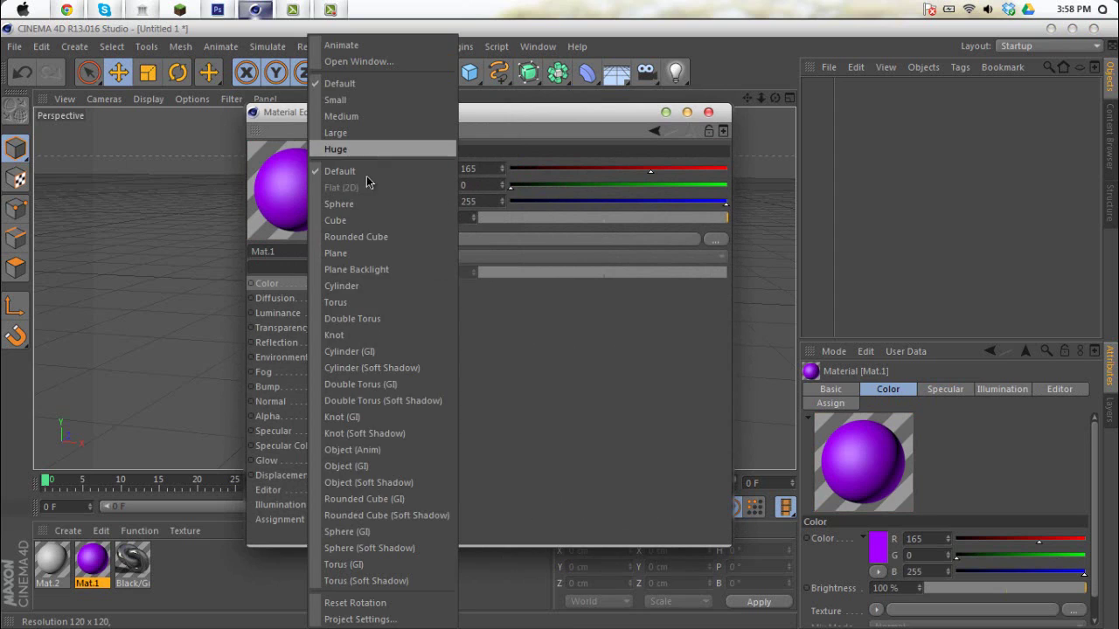
left_click(356, 398)
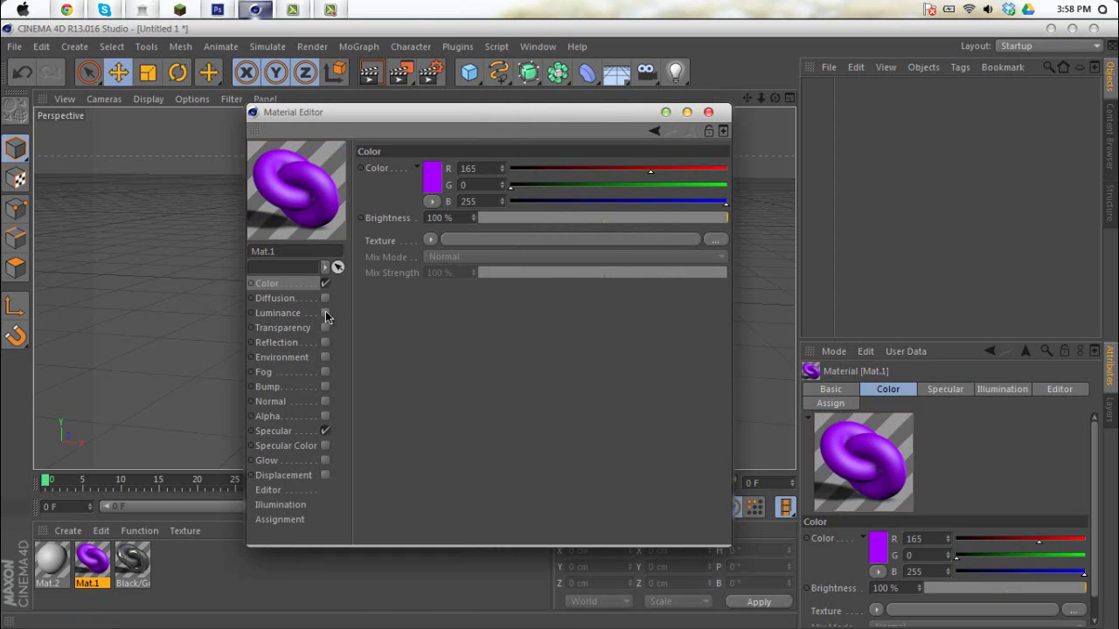
Enable Diffusion on the material Mat.1 with slightly reduced brightness, and enable Luminance at 10 % brightness
left_click(327, 299)
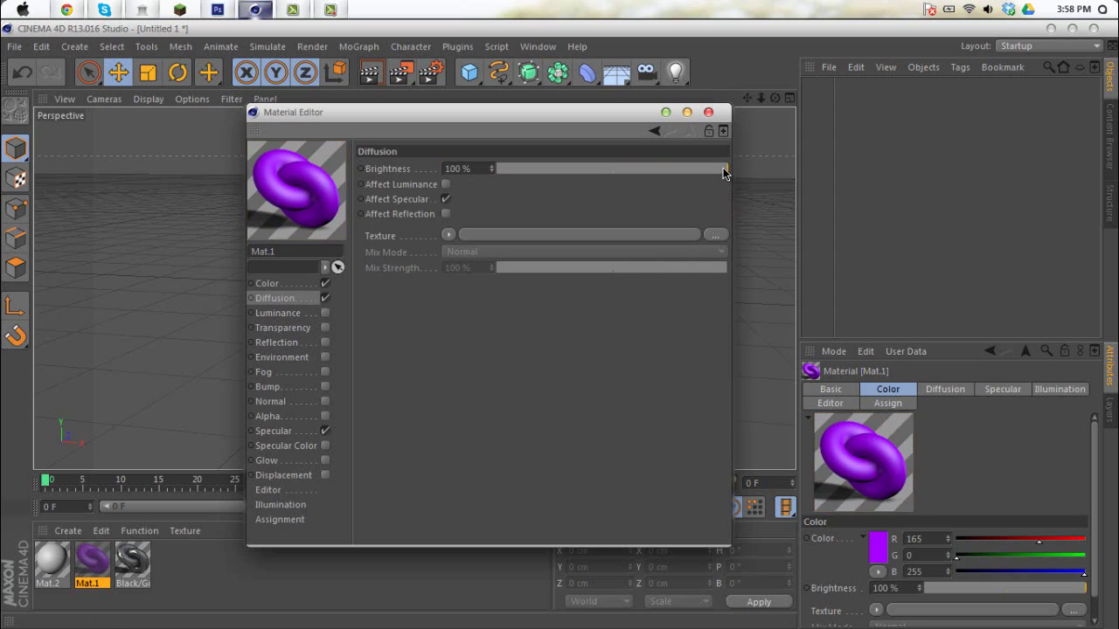
left_click_drag(726, 168, 722, 168)
left_click(325, 313)
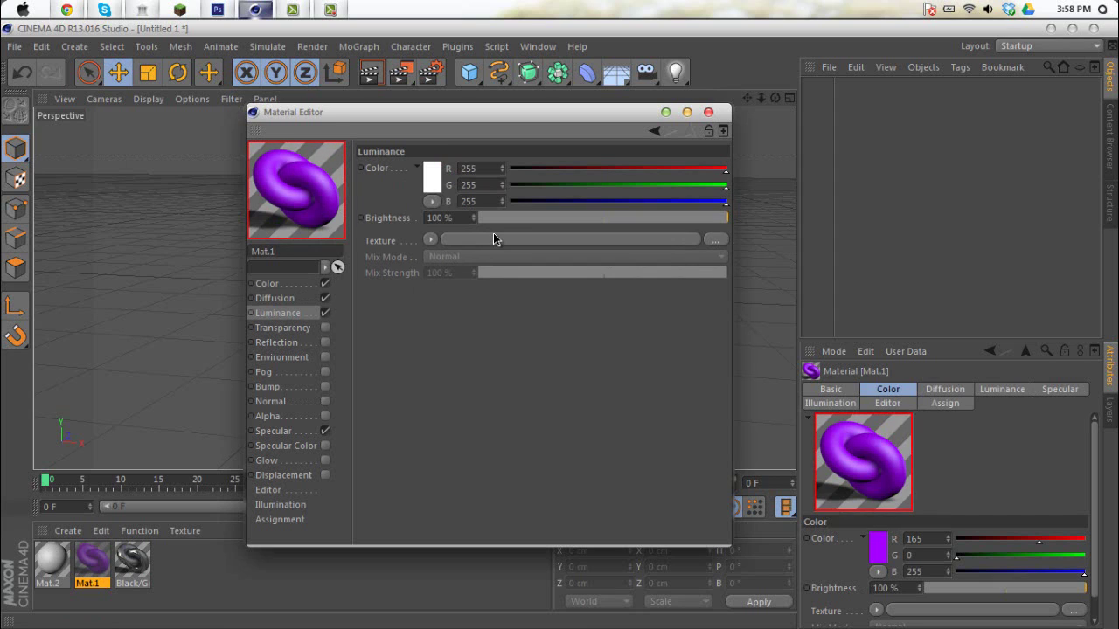
left_click_drag(493, 223, 517, 222)
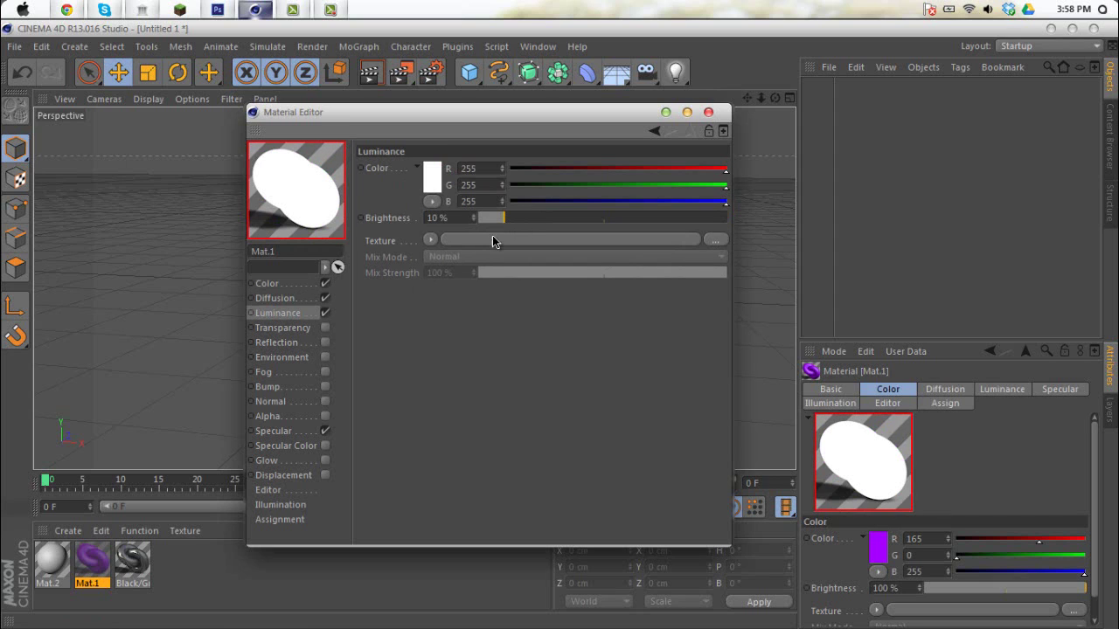
Enable Reflection at 14 % brightness and Specular Color at 98 % brightness on the material Mat.1
left_click(325, 343)
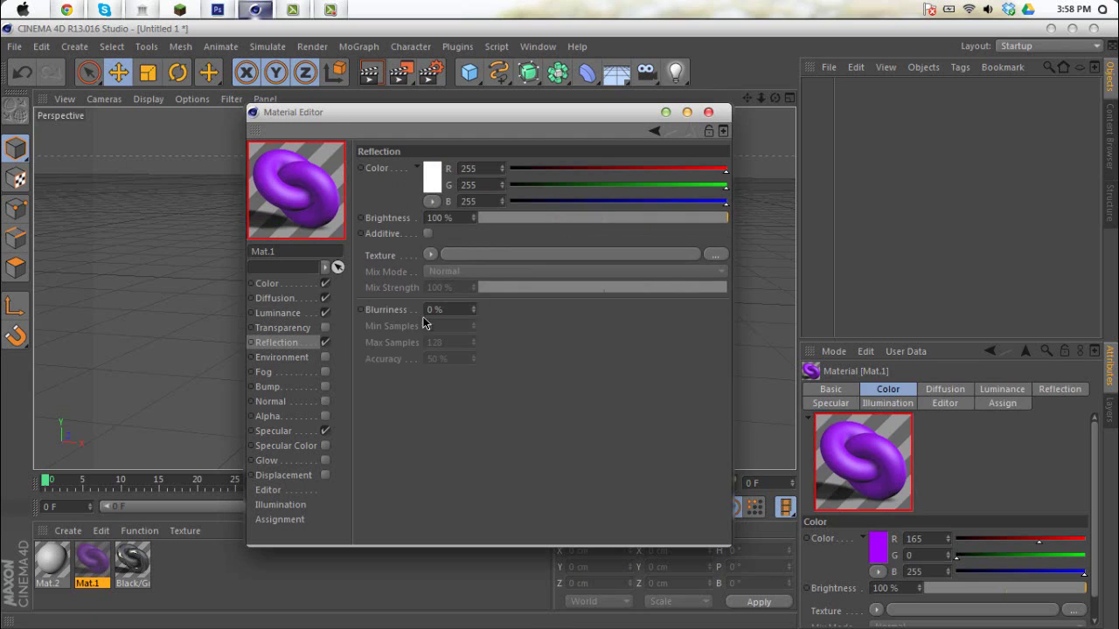
left_click(594, 218)
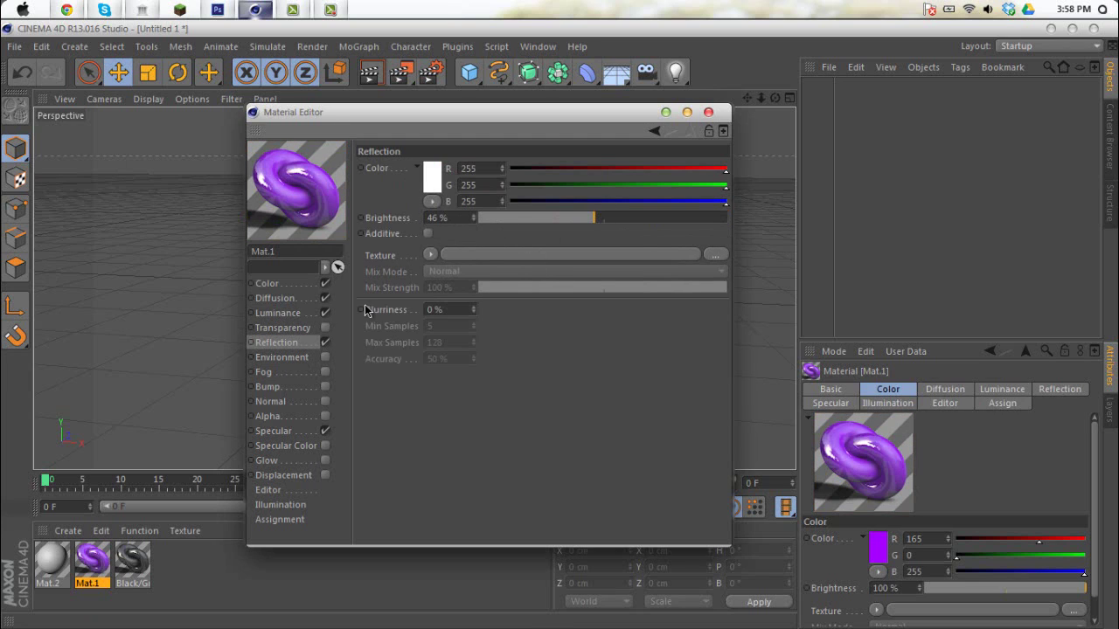
left_click_drag(494, 218, 513, 217)
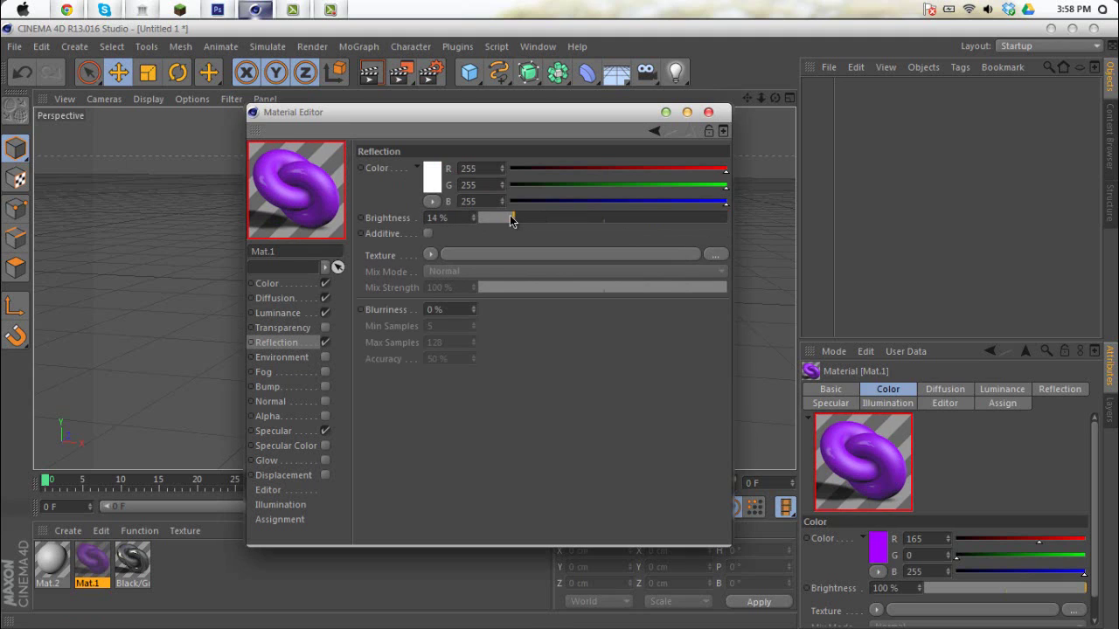
left_click(326, 446)
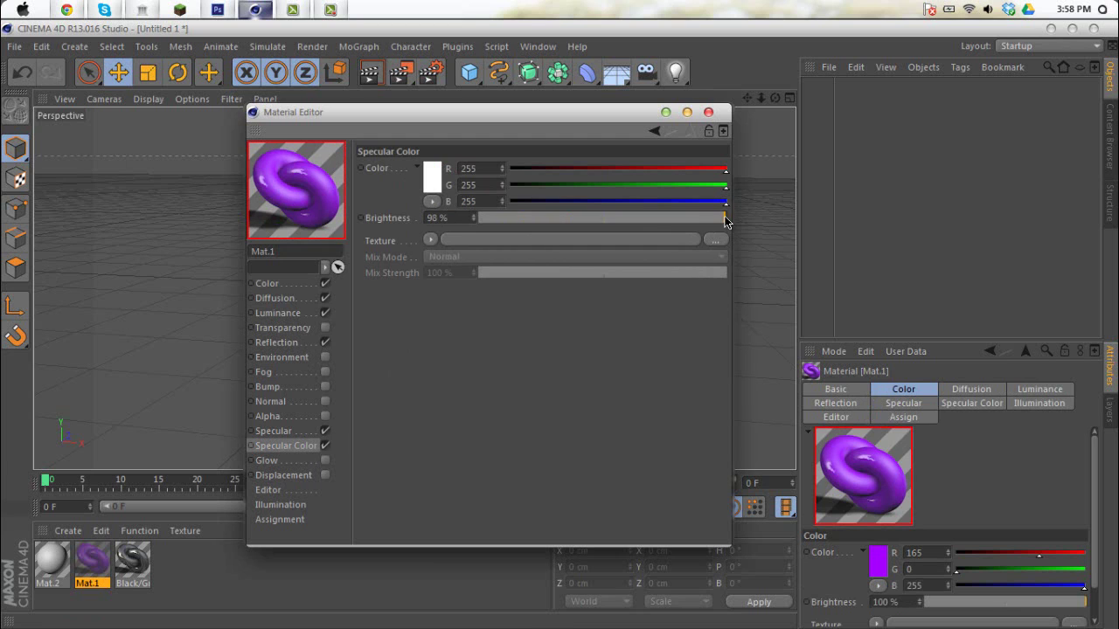
left_click(708, 112)
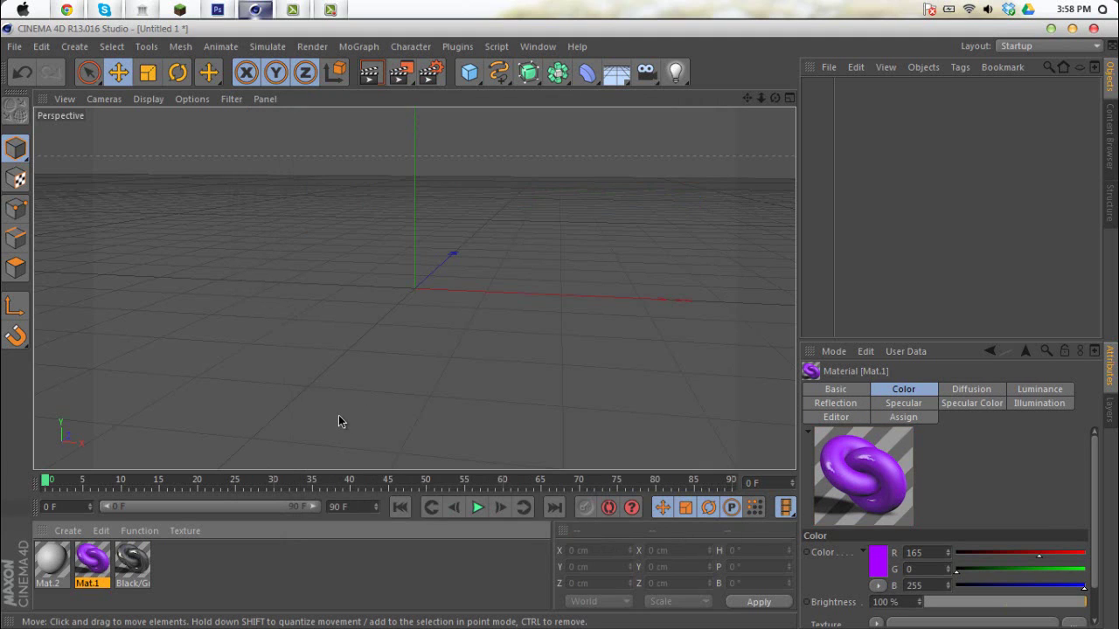
Rename the purple material Mat.1 as Balls
left_click(225, 584)
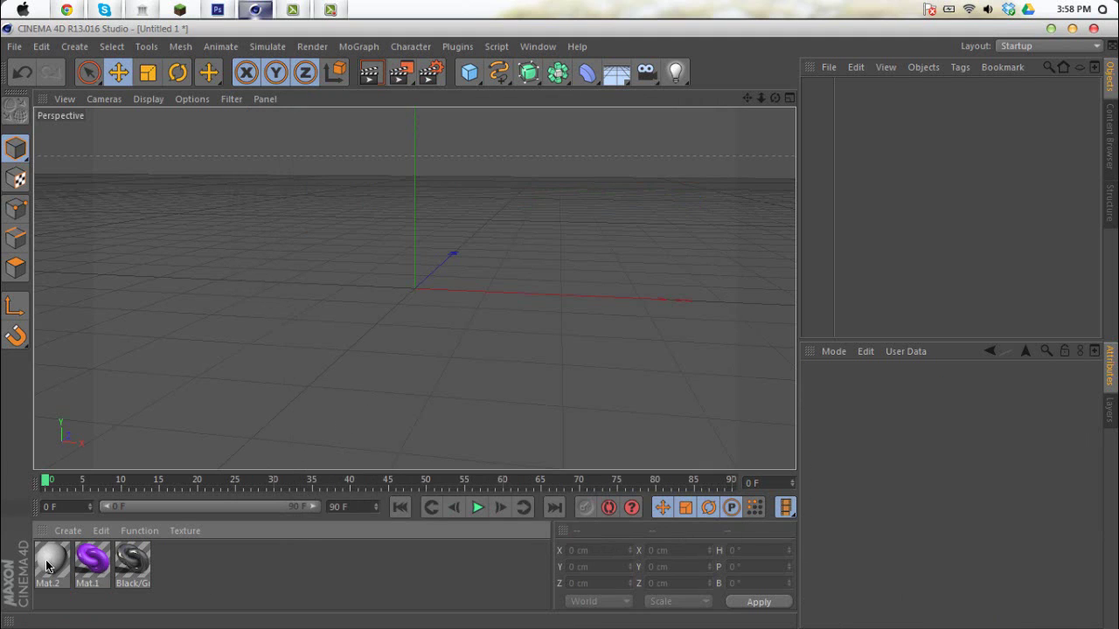
left_click(48, 566)
left_click(92, 581)
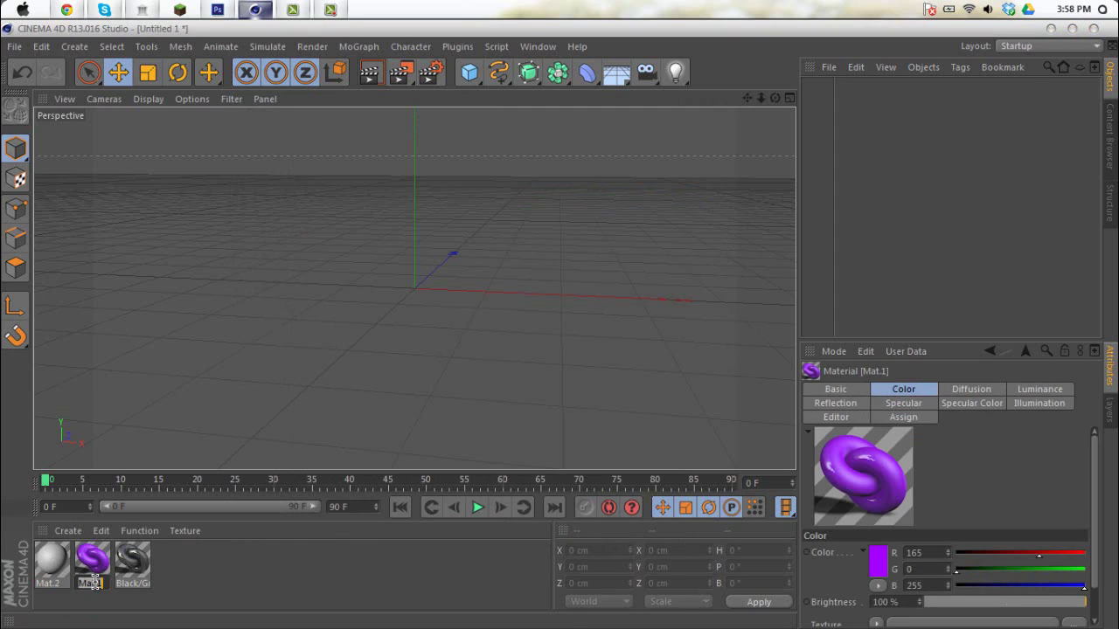
Enable Luminance at full white brightness on the material Mat.2 and rename the material as Light
double_click(48, 563)
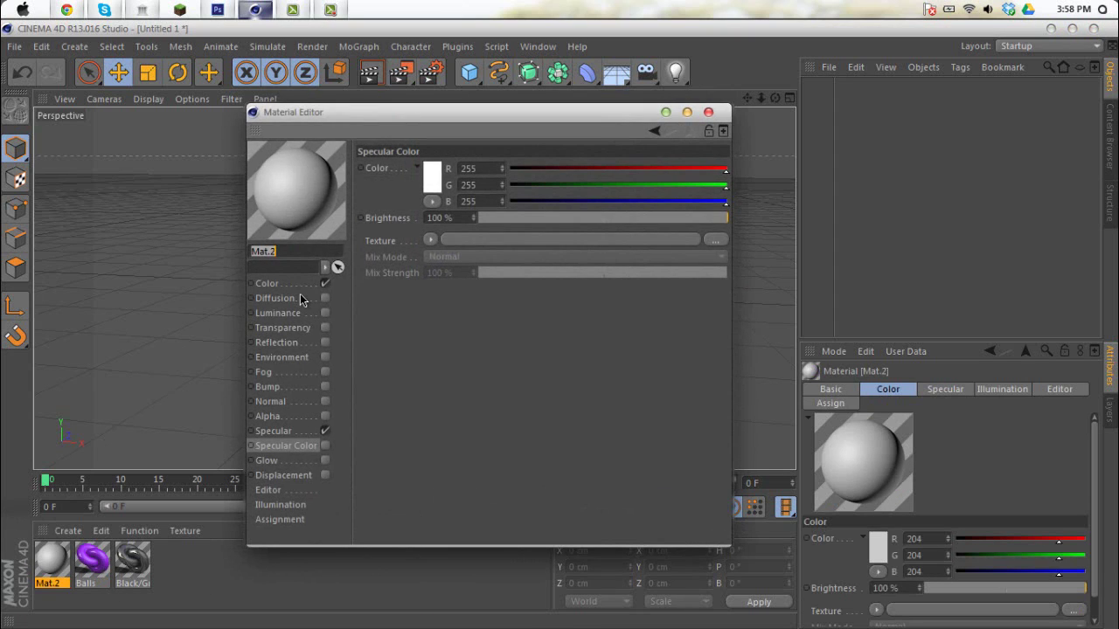
left_click(325, 313)
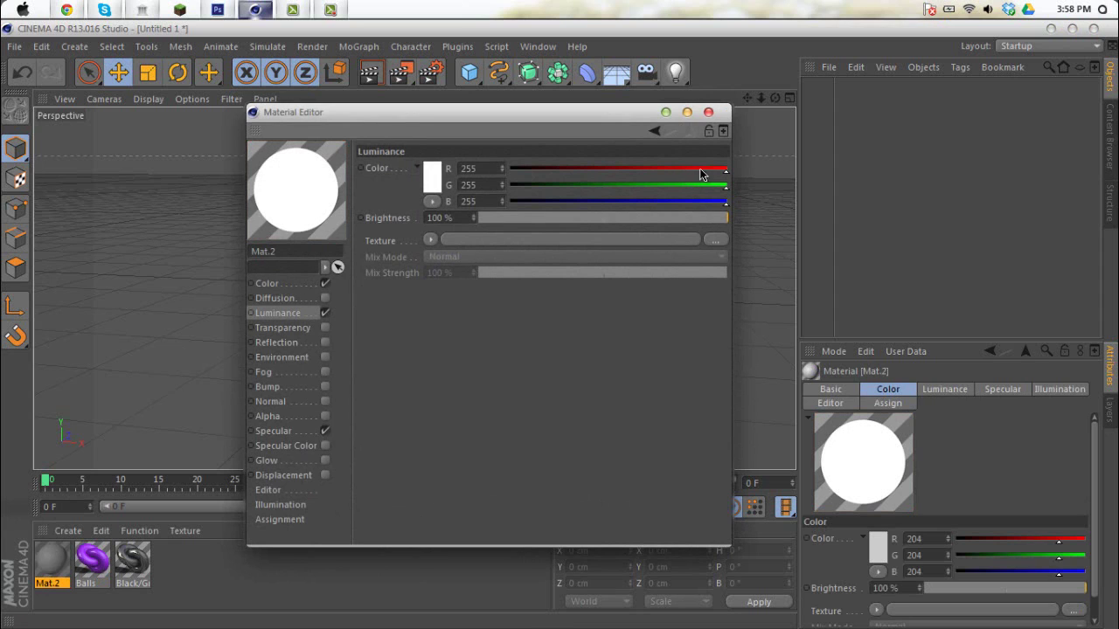
left_click(708, 113)
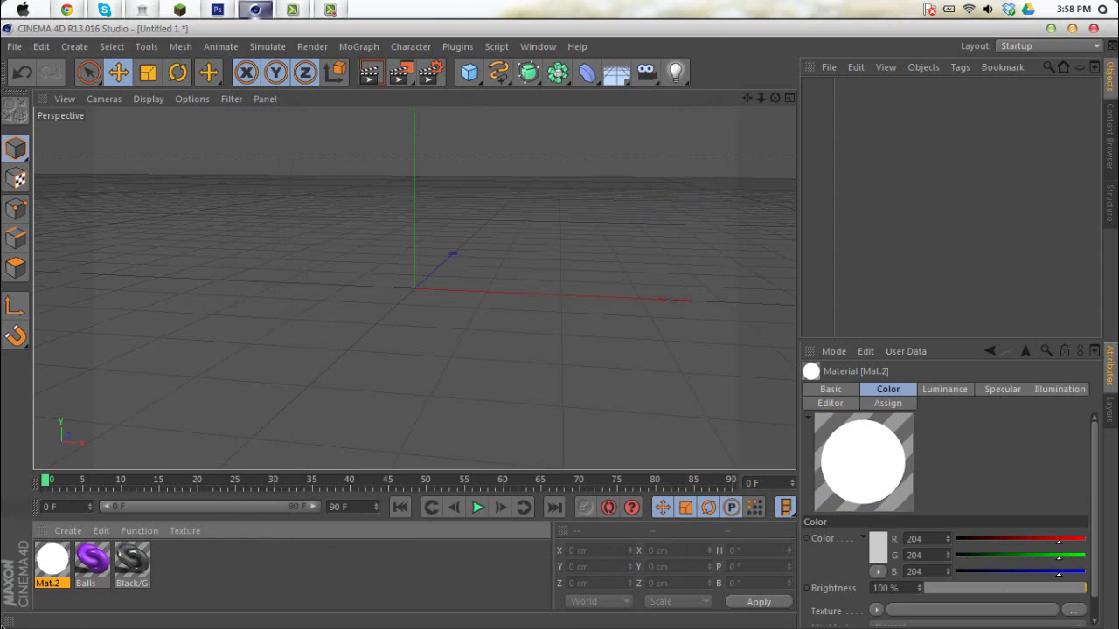
double_click(52, 586)
key("Return")
left_click(188, 565)
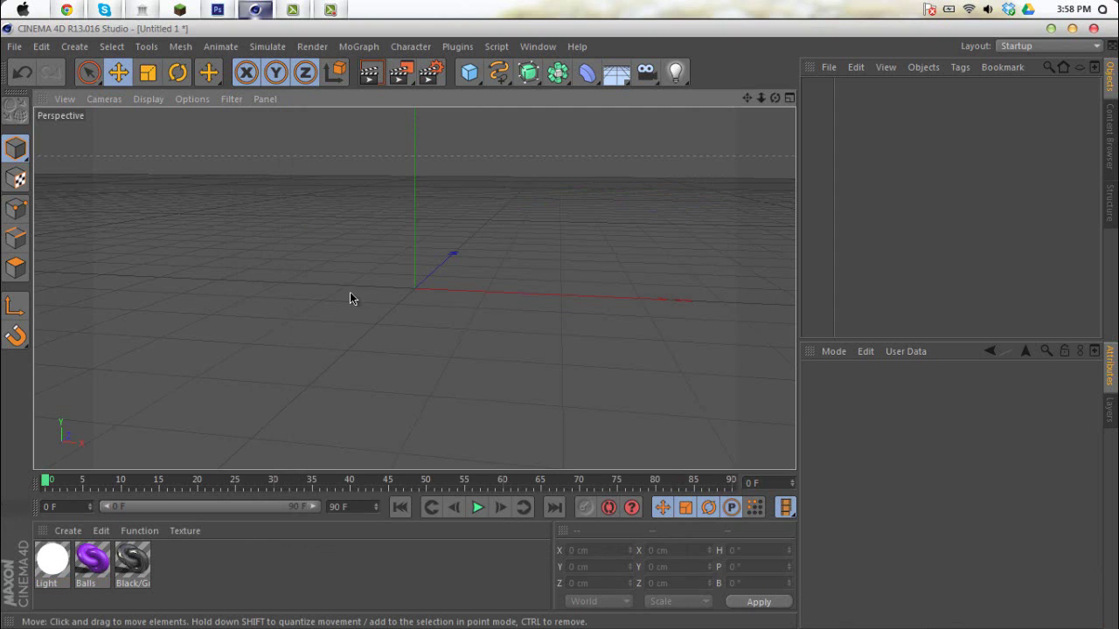
Add a MoText object to the scene
left_click_drag(350, 292, 436, 309, "alt")
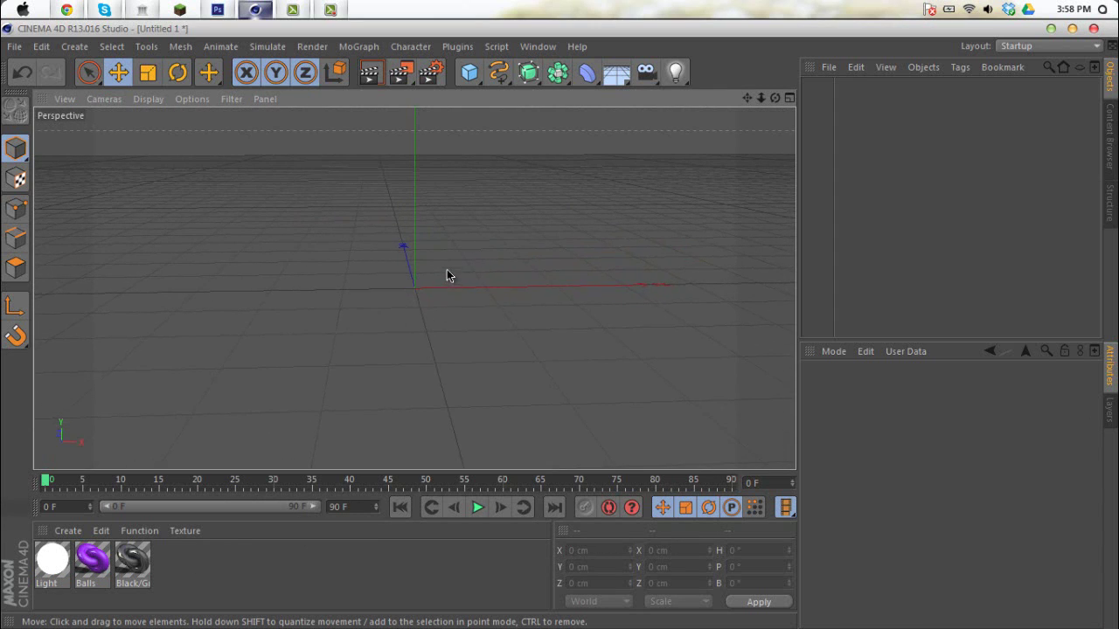
left_click(115, 7)
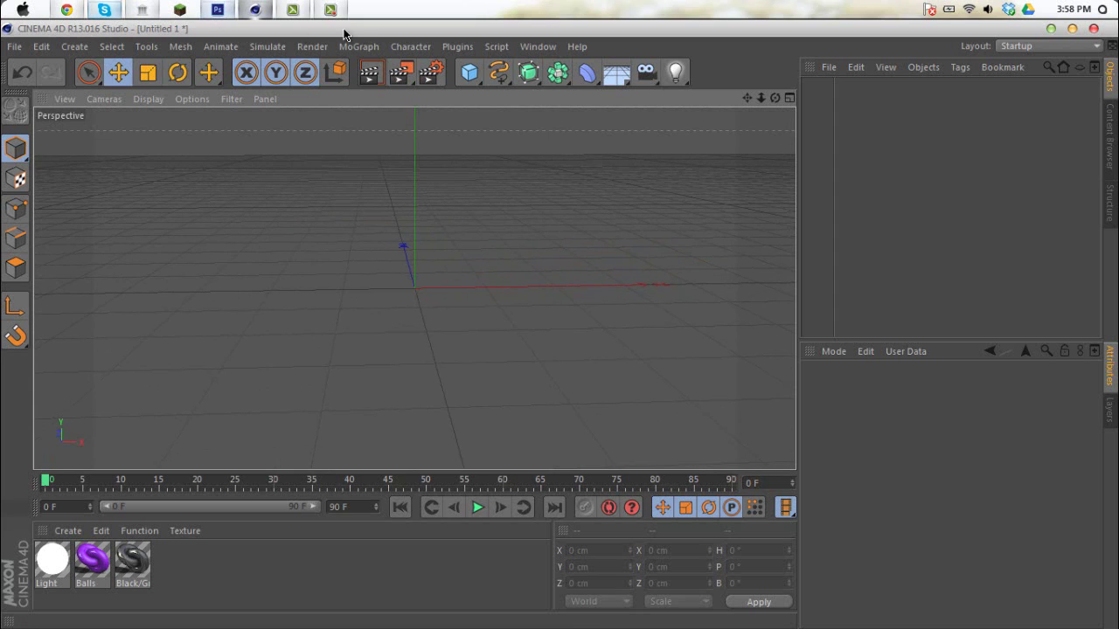
left_click(256, 9)
left_click(359, 46)
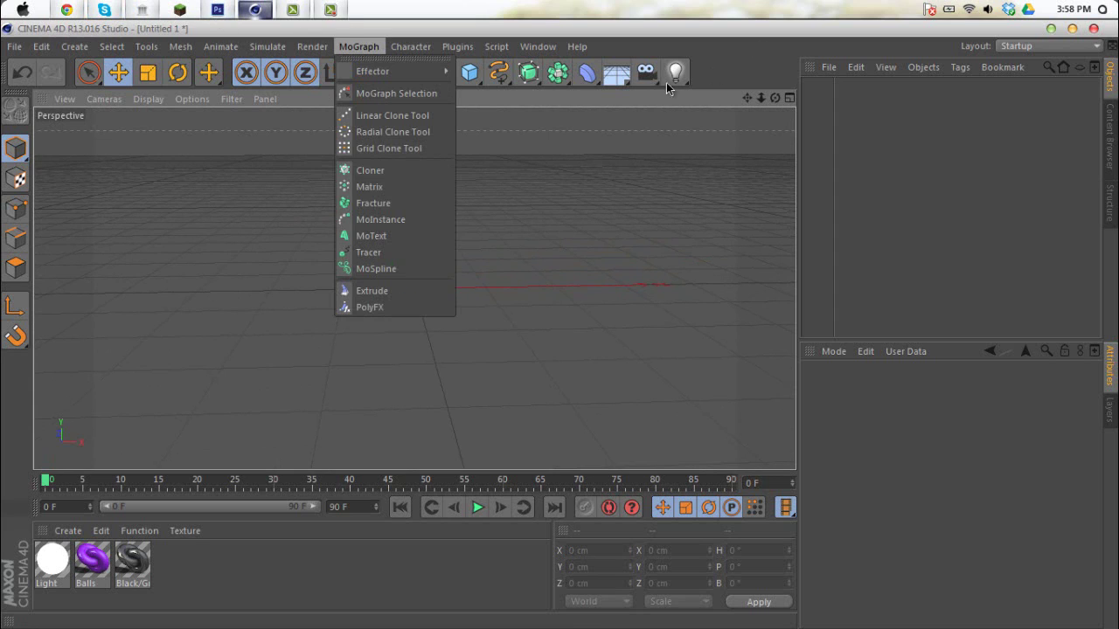
left_click(400, 236)
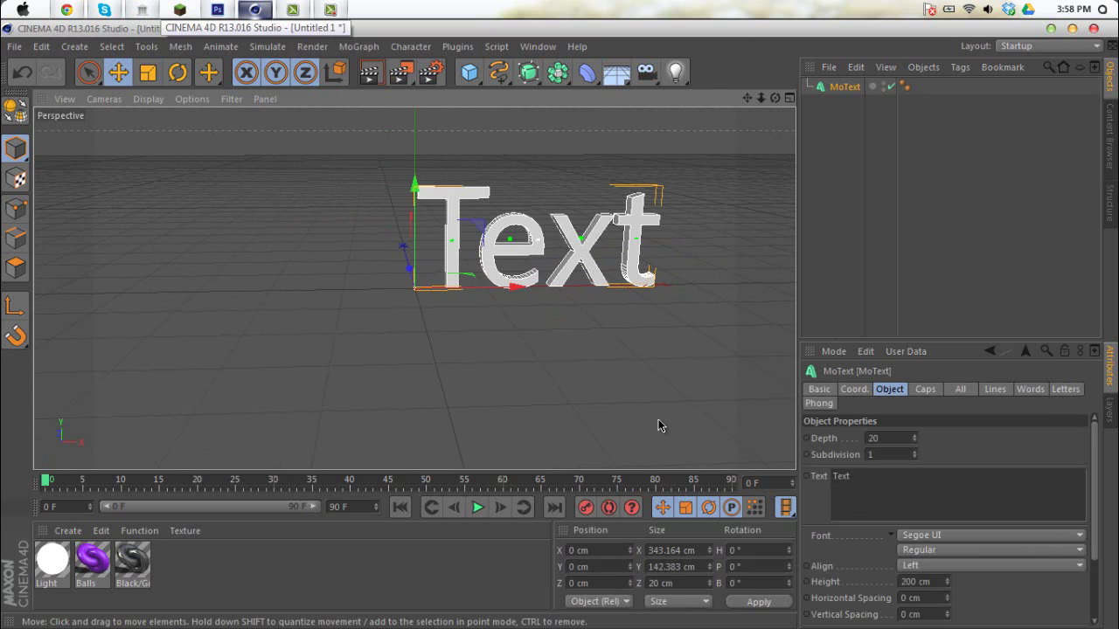
Set the MoText object's text to 500 and its font to Alien League
mouse_move(533, 353)
left_mouse_down("alt")
mouse_move(505, 387)
mouse_move(370, 340)
mouse_move(338, 314)
mouse_move(501, 375)
mouse_move(523, 353)
mouse_move(492, 303)
mouse_move(506, 307)
mouse_move(505, 347)
mouse_move(555, 352)
left_mouse_up("alt")
left_click_drag(901, 500, 520, 366)
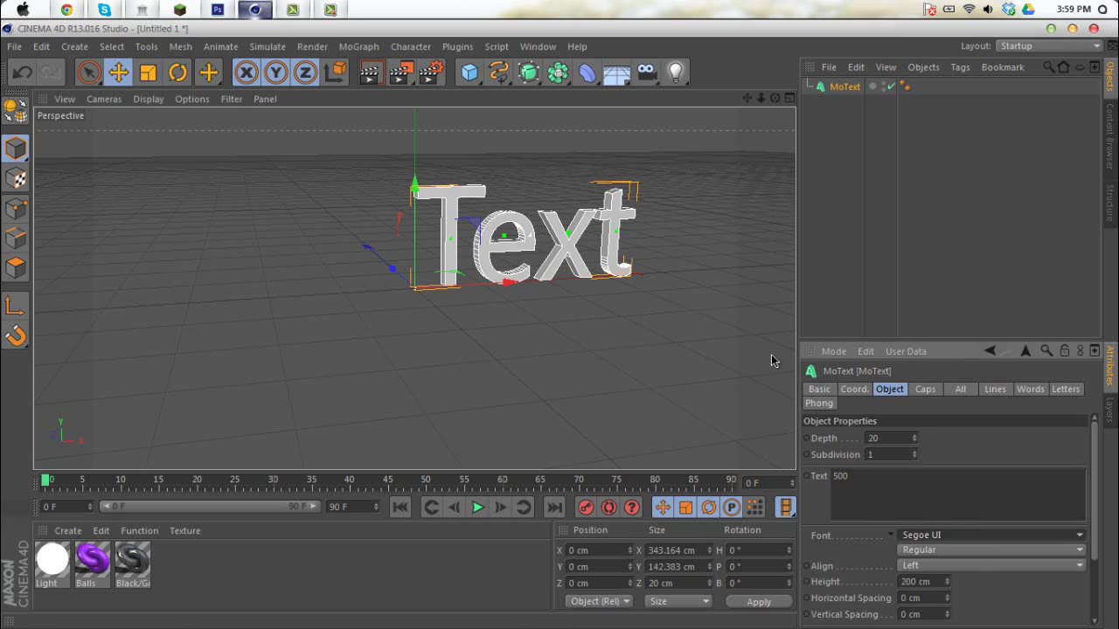
left_click(987, 535)
scroll(976, 285, "up", 5)
scroll(976, 282, "up", 10)
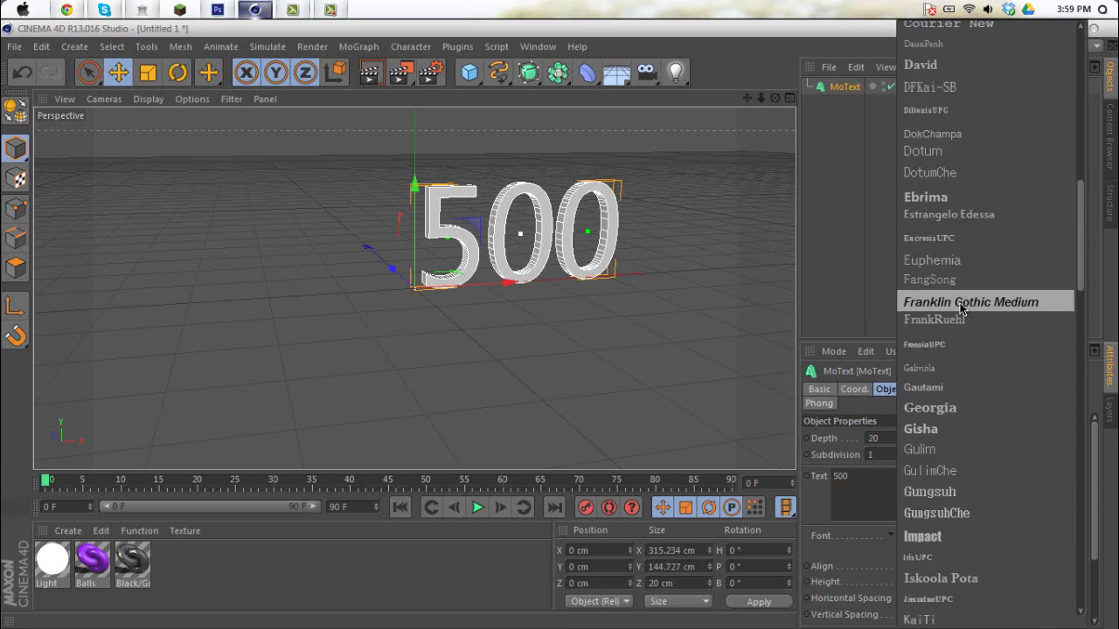
left_click(977, 51)
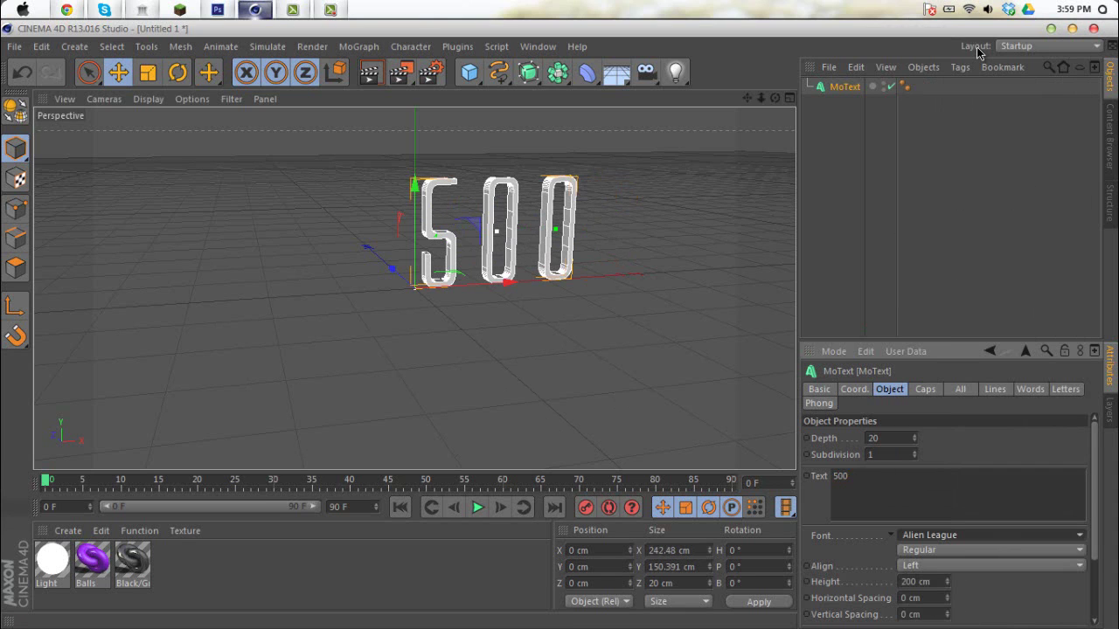
Try the Transformers Movie font on the 500 text and switch back to Alien League
left_click(968, 535)
scroll(926, 259, "down", 20)
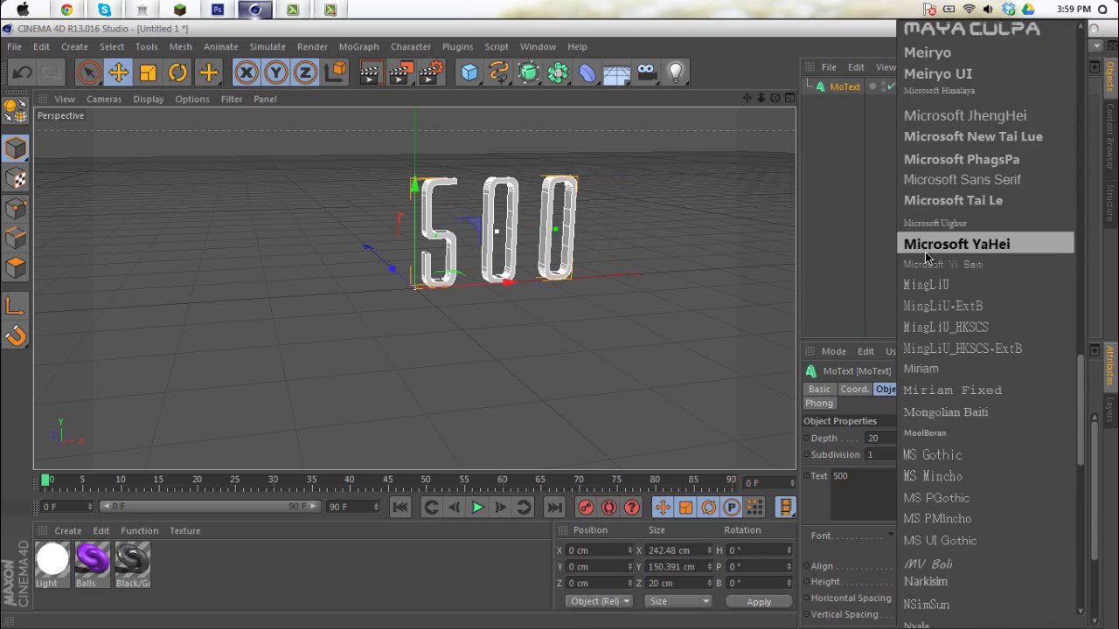
scroll(926, 259, "down", 5)
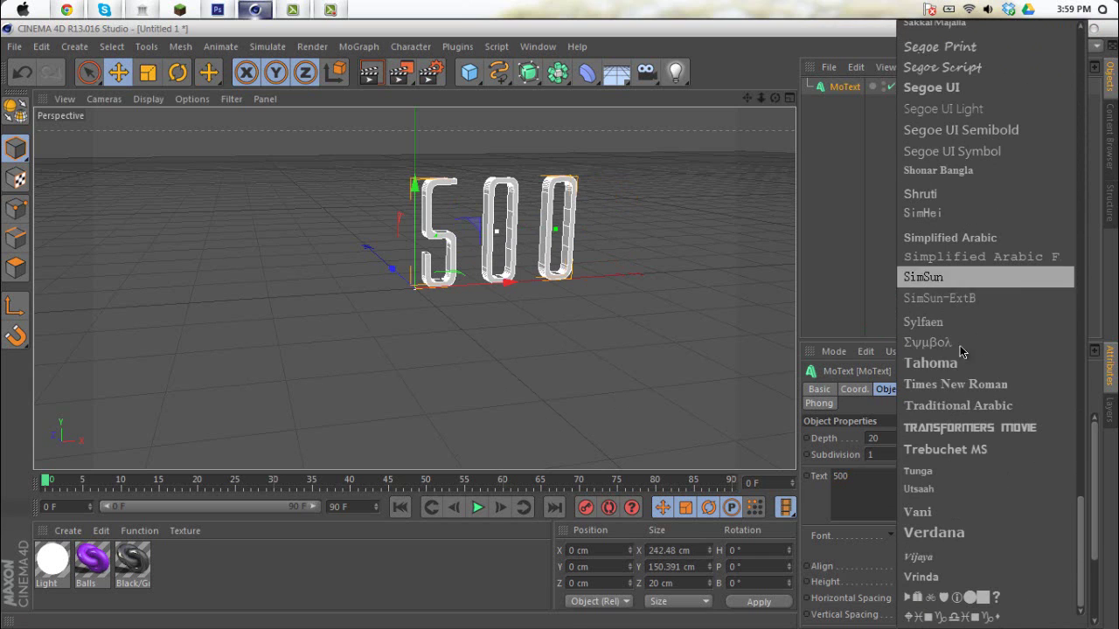
left_click(957, 428)
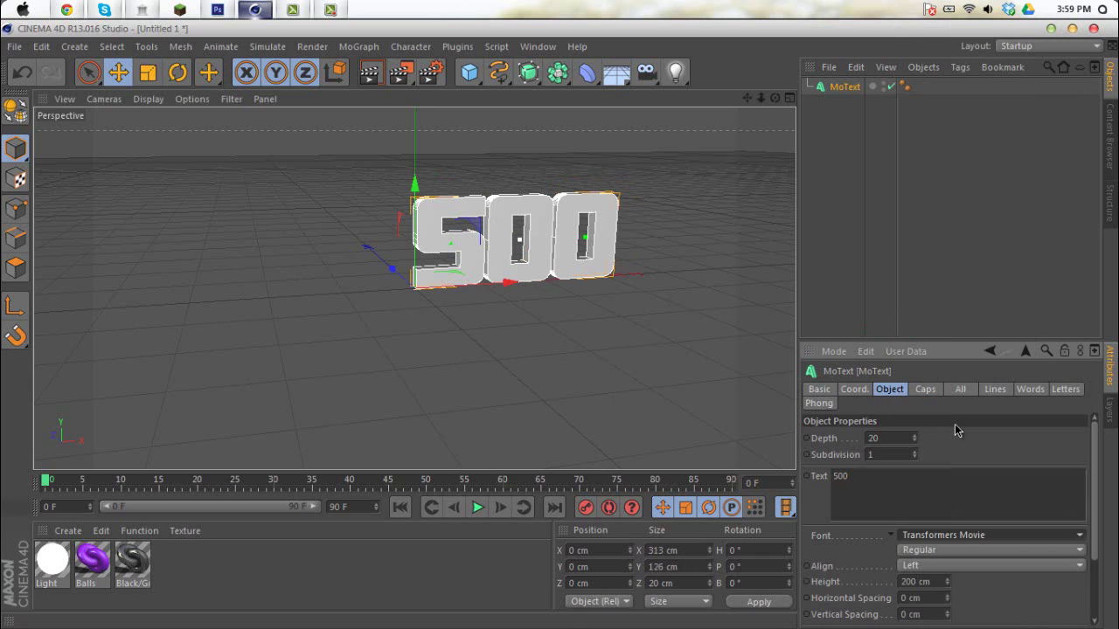
left_click(965, 533)
scroll(958, 523, "up", 20)
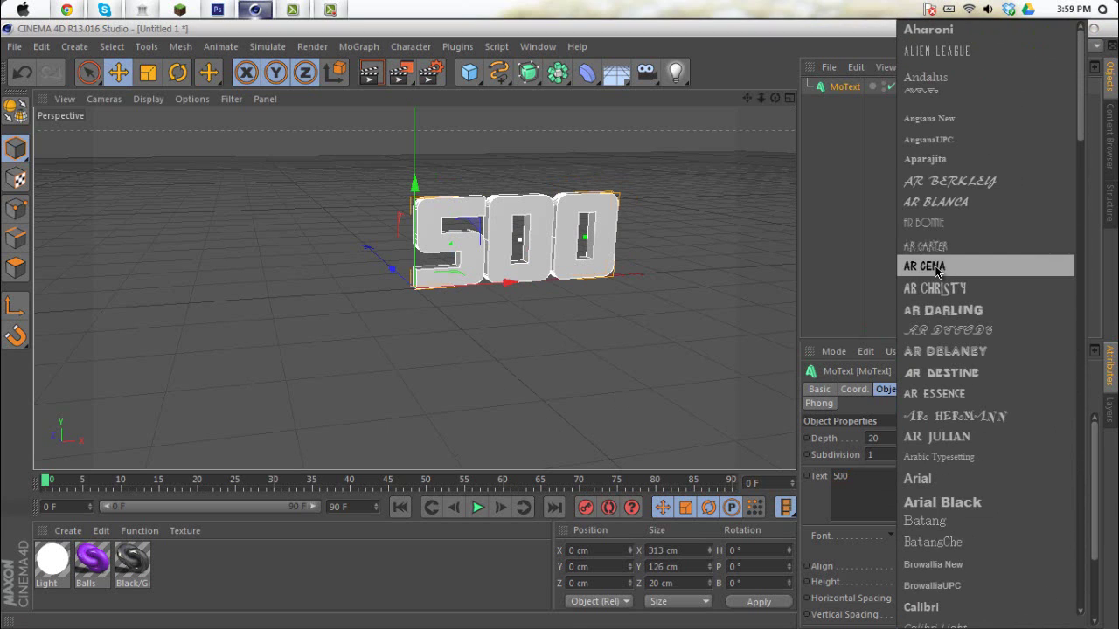
left_click(976, 59)
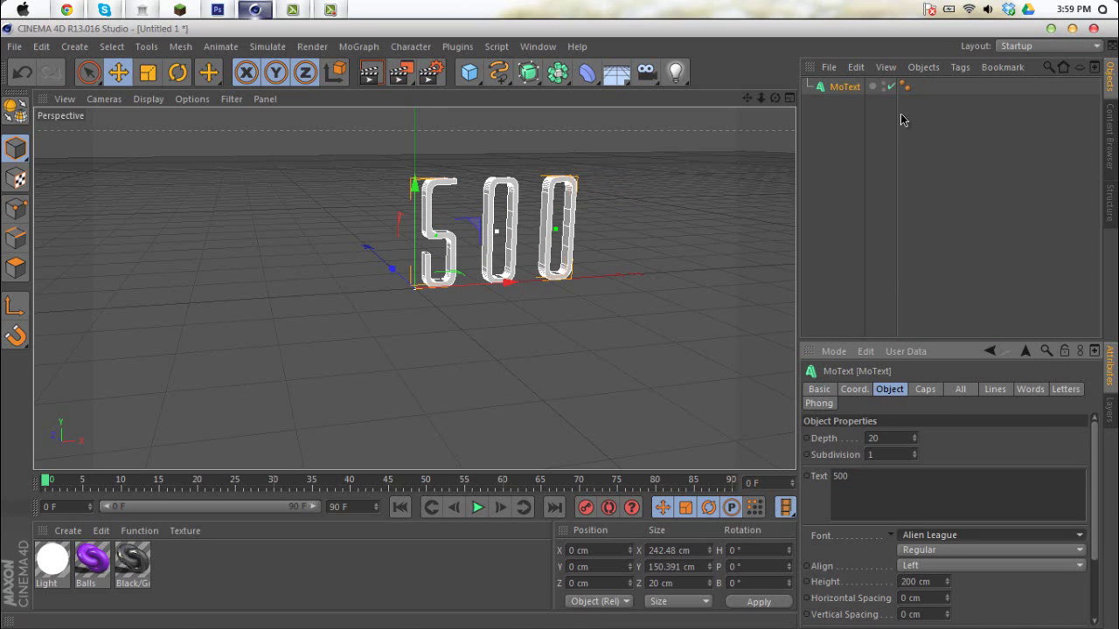
Set the extrusion depth of the 500 text to 100
left_click(890, 437)
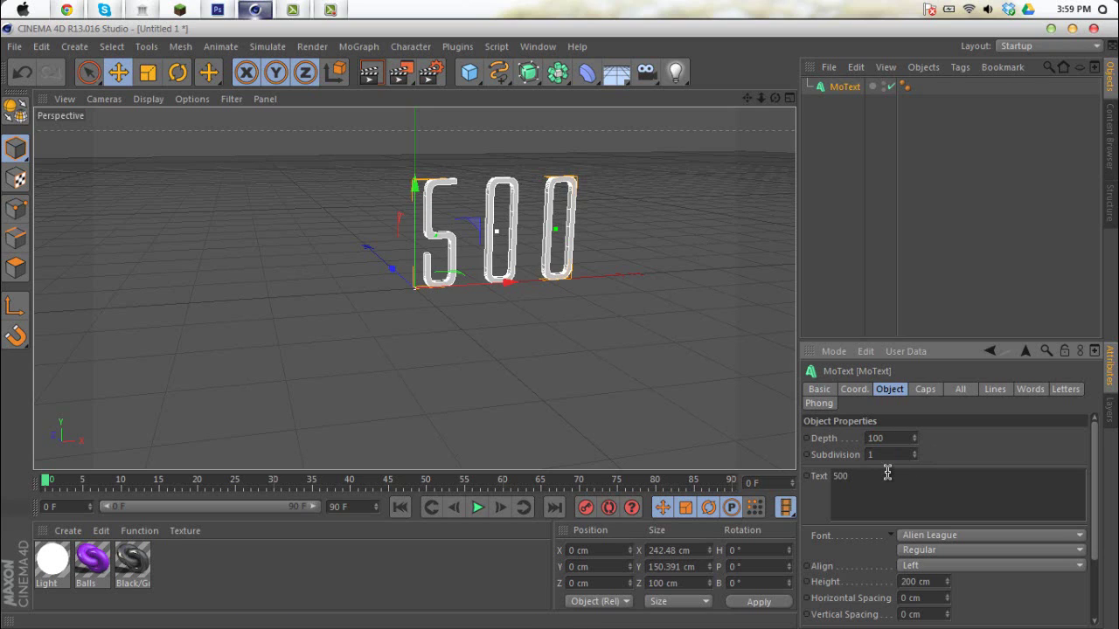
key("Return")
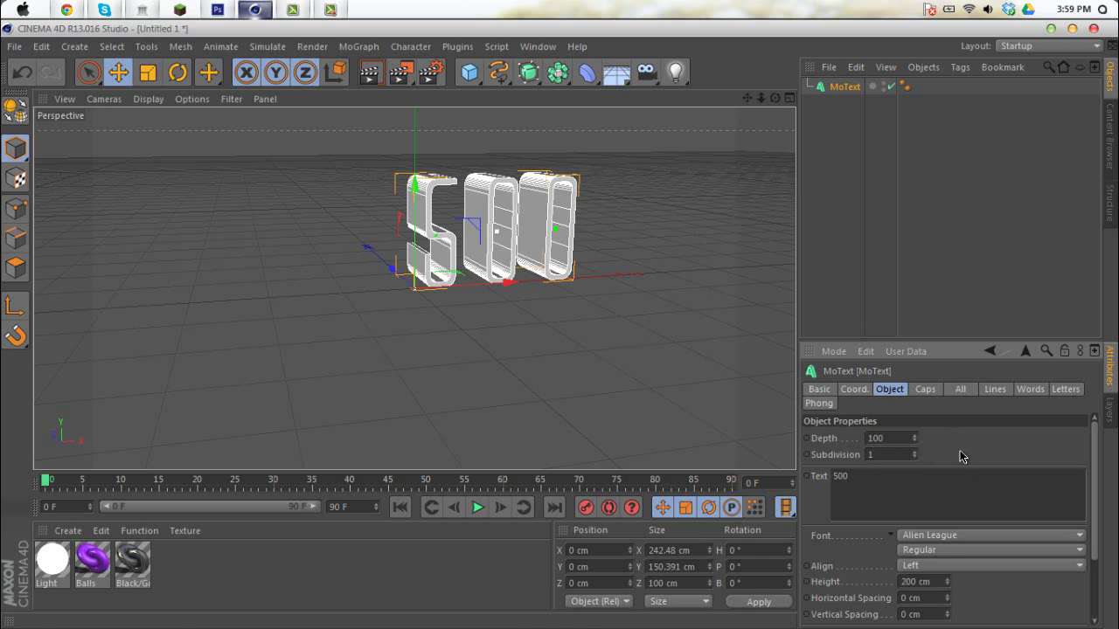
left_click_drag(577, 255, 469, 216, "alt")
scroll(468, 212, "up", 3)
scroll(492, 250, "down", 3)
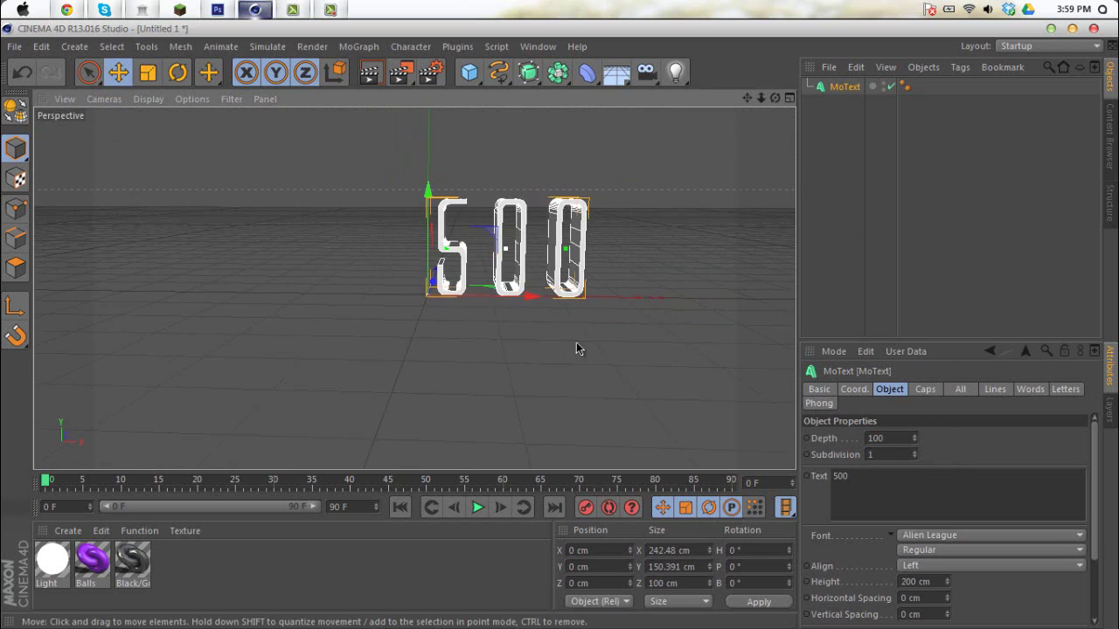
left_click_drag(576, 342, 315, 316, "alt")
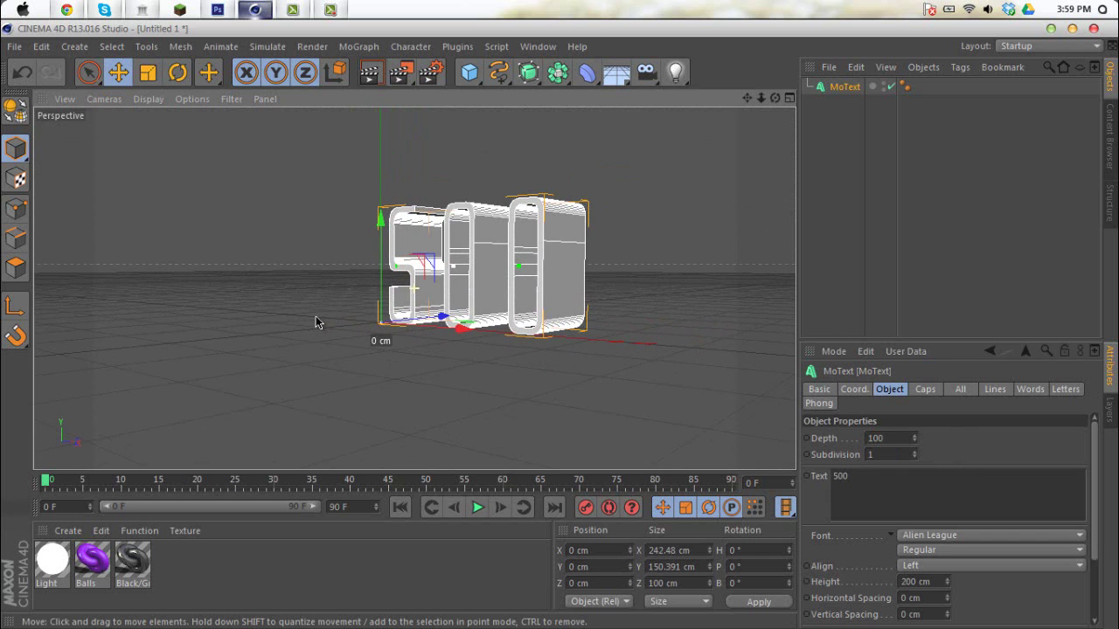
Set the extrusion depth of the 500 text to 40
mouse_move(914, 438)
left_mouse_down()
mouse_move(914, 464)
mouse_move(915, 440)
left_mouse_up()
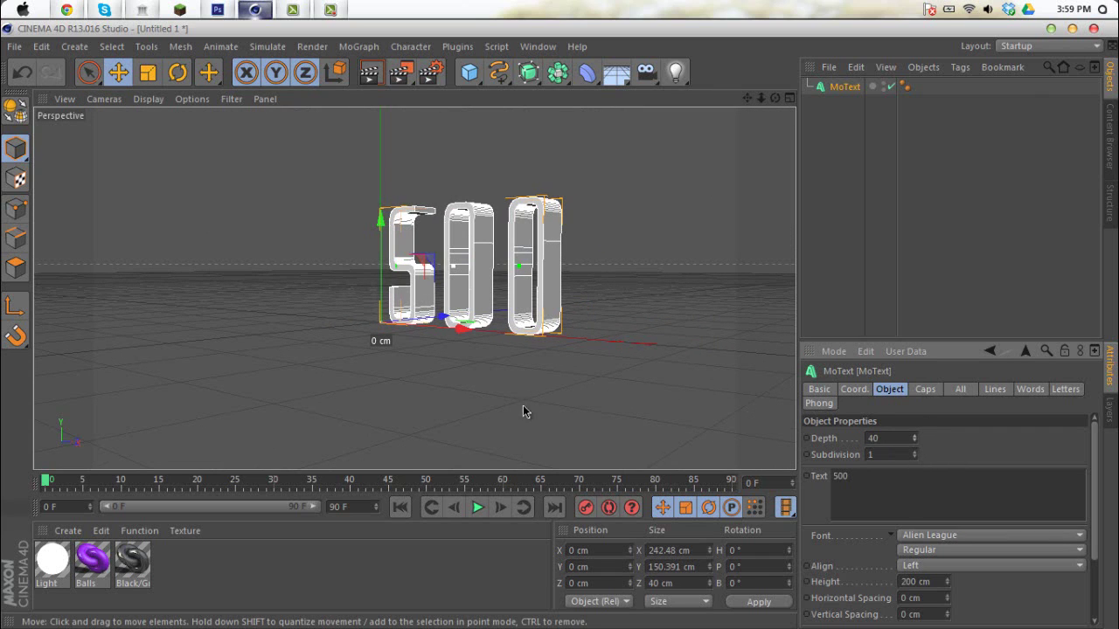
left_click(495, 421)
left_click_drag(495, 421, 542, 412, "alt")
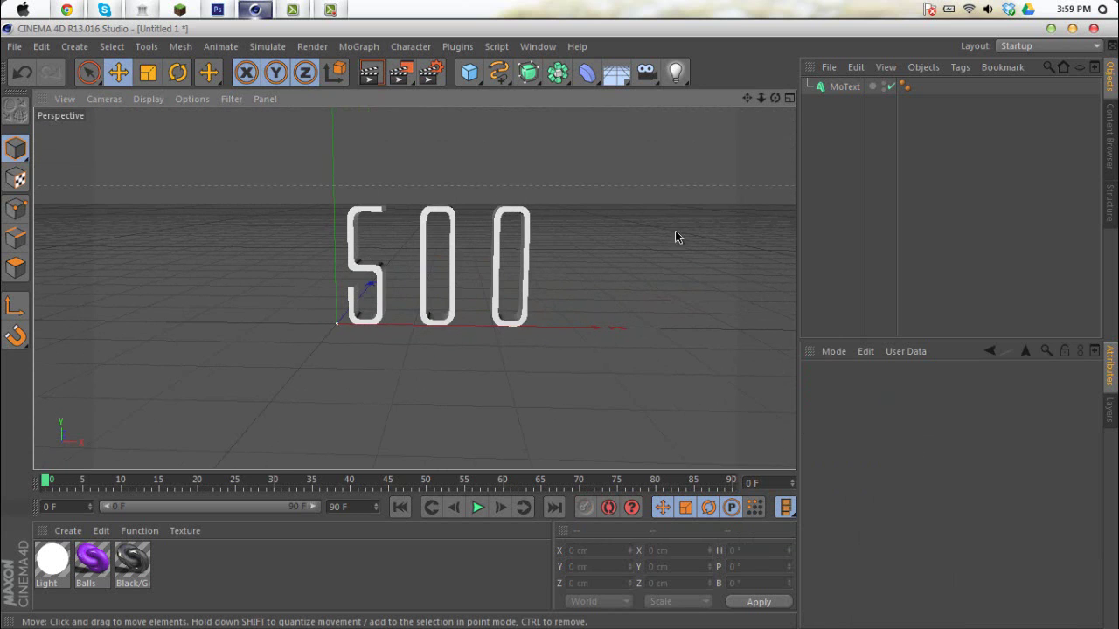
Set the MoText object's height to 219 cm and its horizontal spacing to -35 cm
left_click(825, 89)
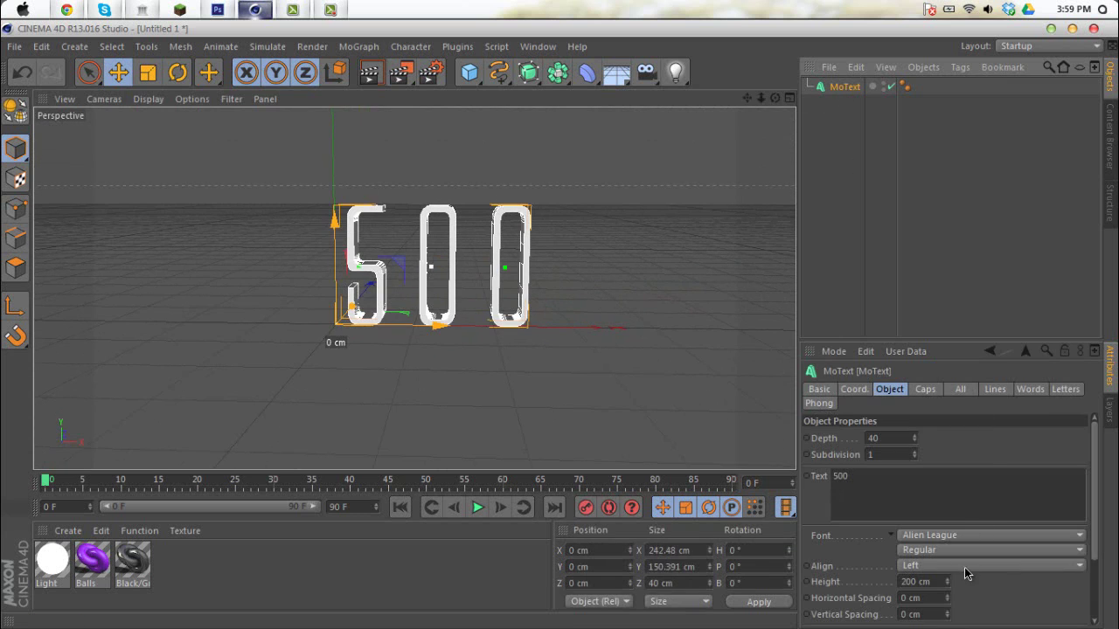
mouse_move(945, 601)
left_mouse_down()
mouse_move(940, 585)
mouse_move(951, 610)
mouse_move(947, 572)
mouse_move(948, 584)
left_mouse_up()
left_click(510, 385)
left_click_drag(512, 391, 432, 375, "alt")
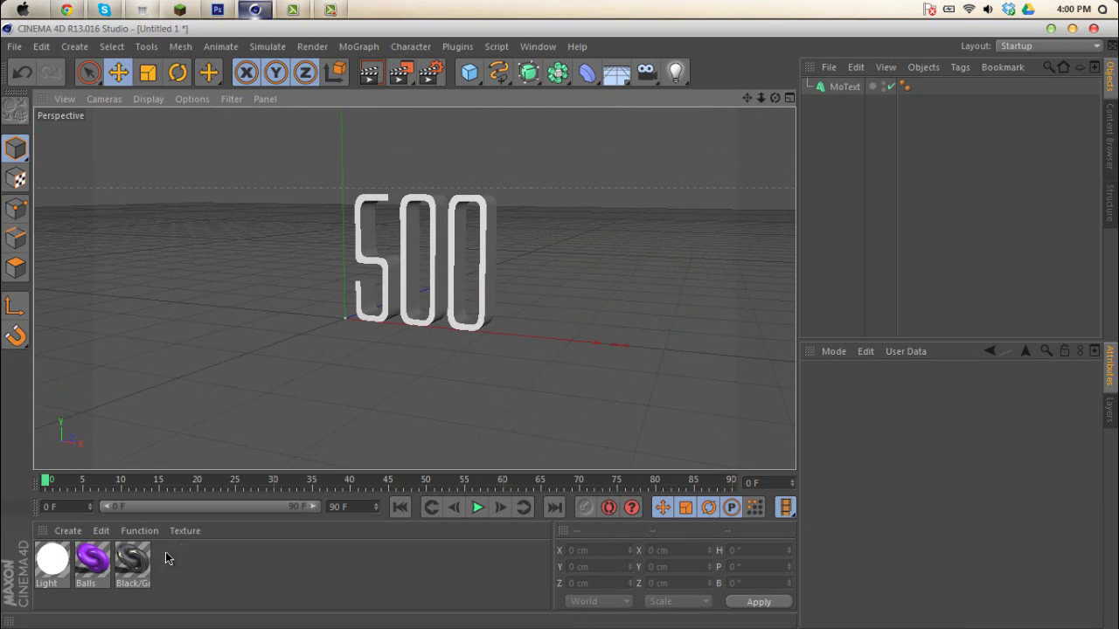
Apply the Black/Grey material to the MoText object
left_click(131, 560)
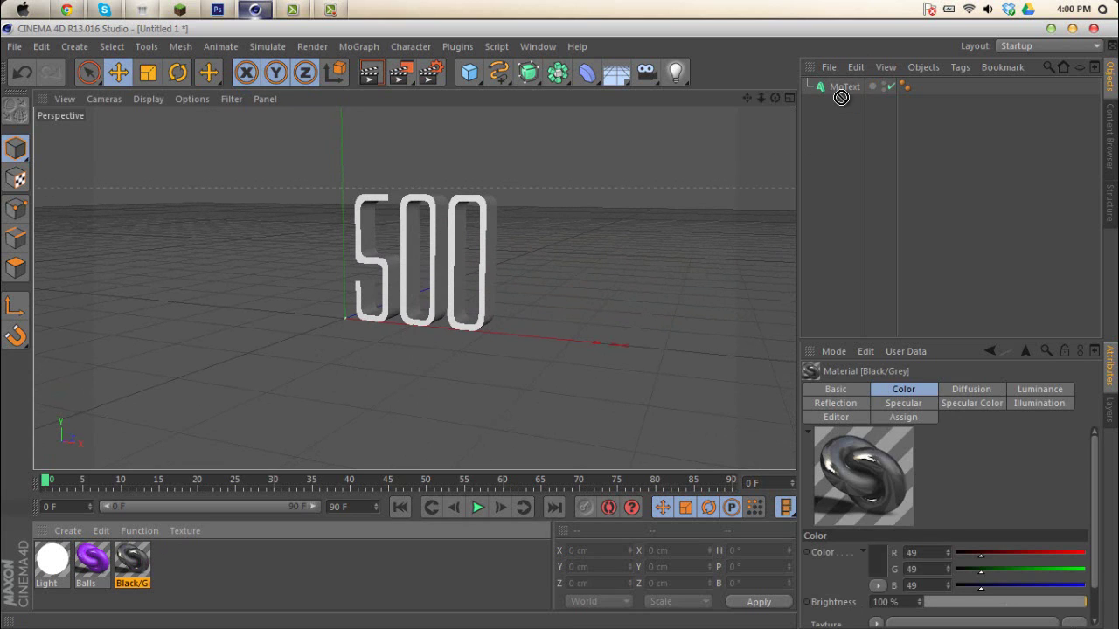
left_click_drag(841, 97, 845, 86)
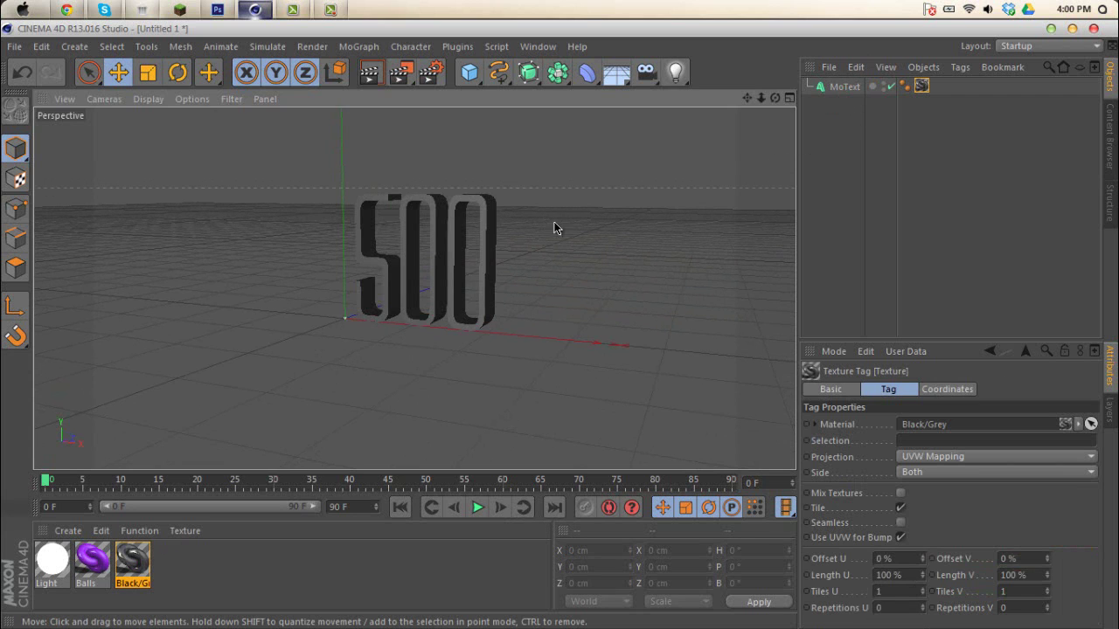
left_click_drag(554, 230, 583, 268, "alt")
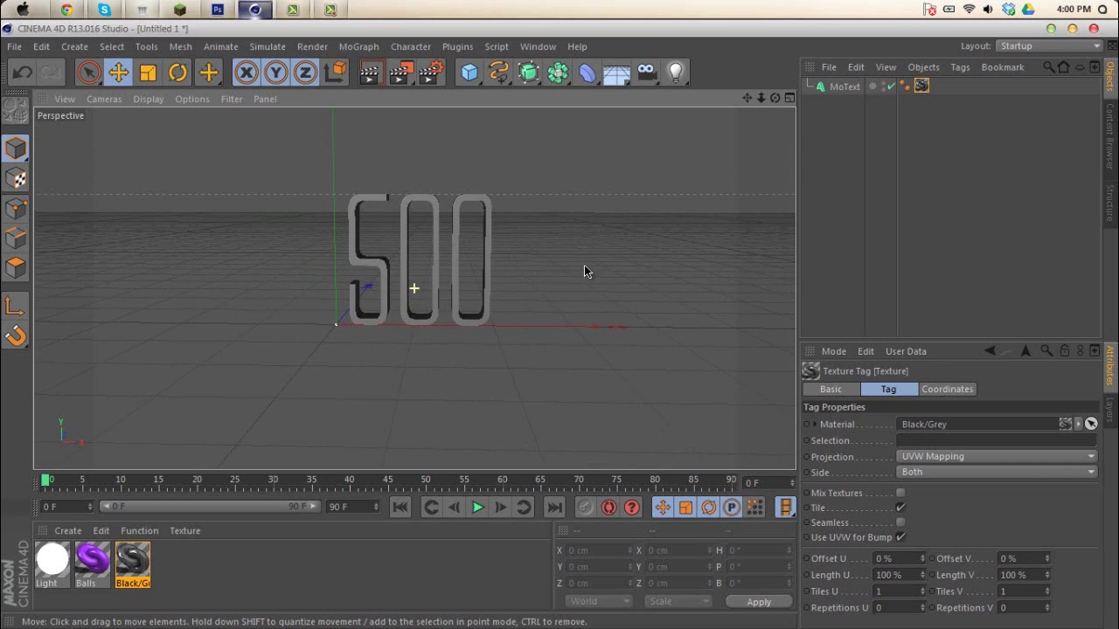
Give the MoText object fillet caps at start and end, each with a 1 cm radius
left_click(842, 87)
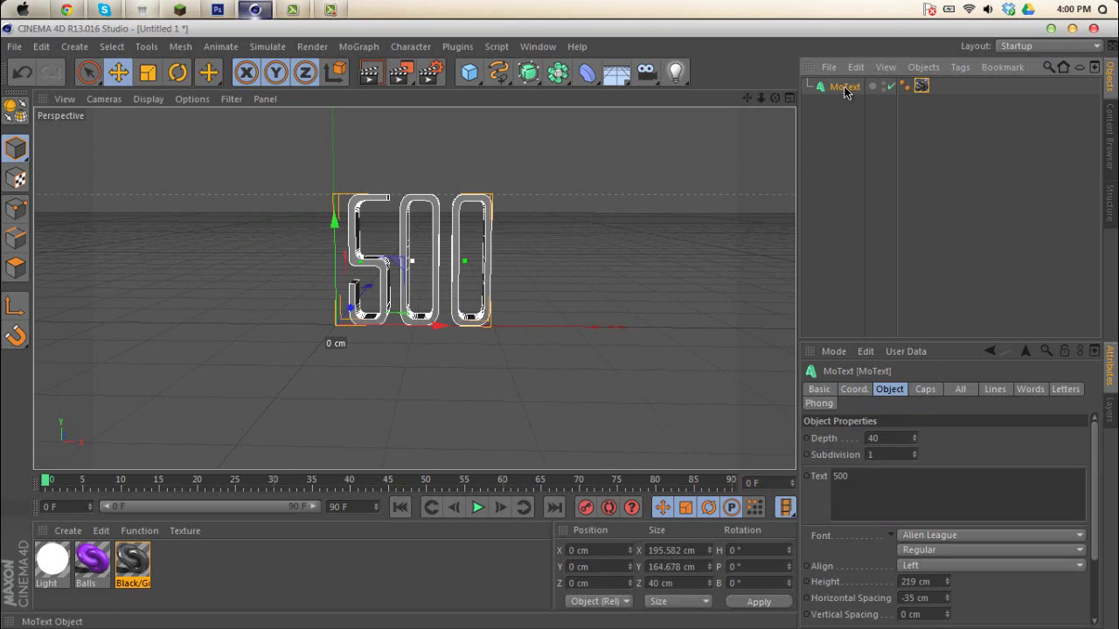
left_click(927, 390)
left_click(882, 440)
left_click(894, 502)
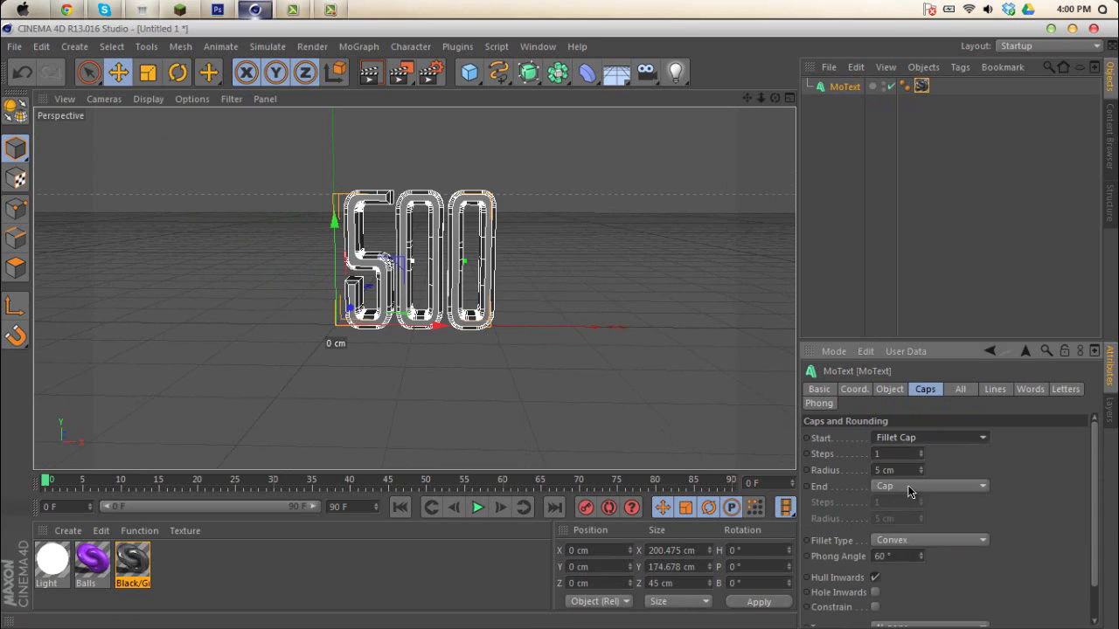
left_click(906, 487)
left_click(887, 549)
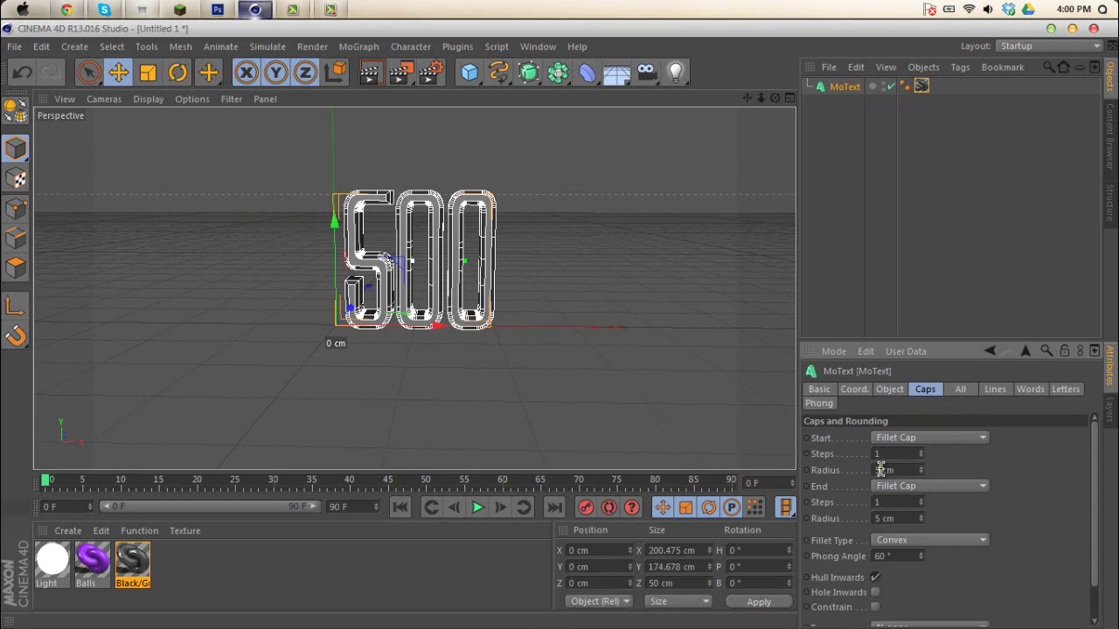
left_click(881, 517)
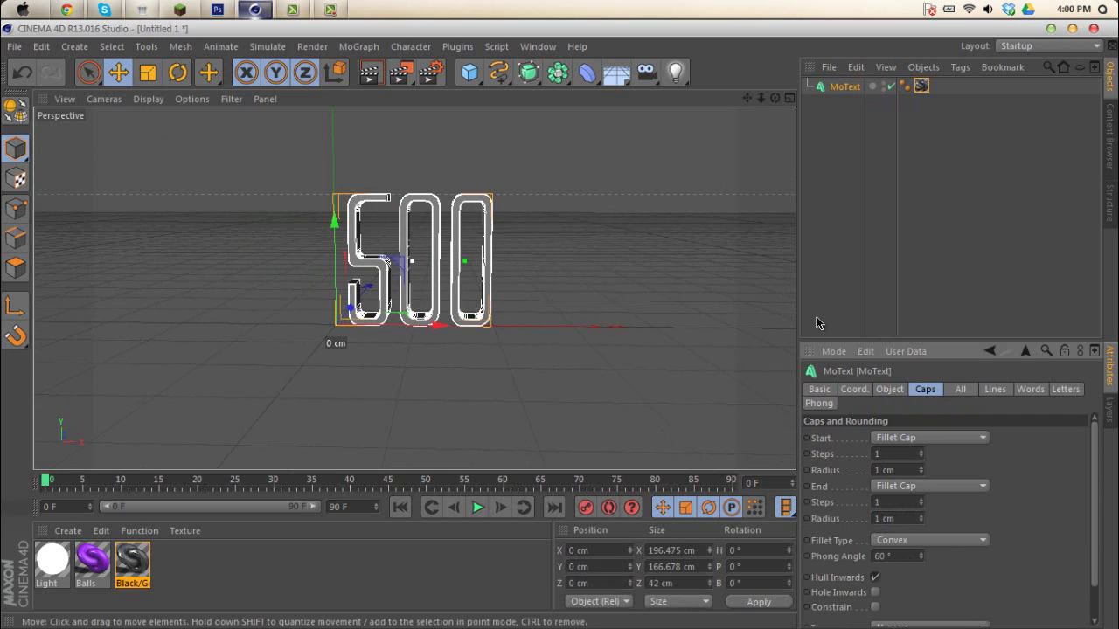
left_click(648, 311)
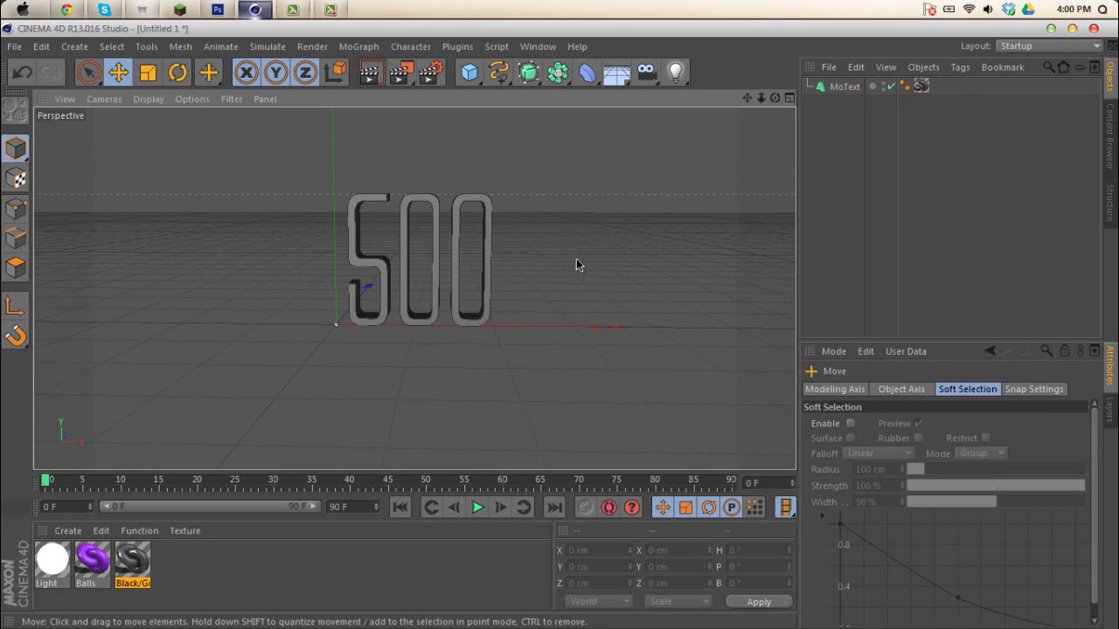
Add an area light to the scene
left_click_drag(577, 264, 452, 242, "alt")
mouse_move(452, 242)
right_mouse_down("alt")
mouse_move(507, 237)
mouse_move(483, 216)
right_mouse_up("alt")
right_click_drag(529, 247, 556, 378, "alt")
left_click_drag(556, 377, 512, 337, "alt")
left_click_drag(599, 371, 544, 367, "alt")
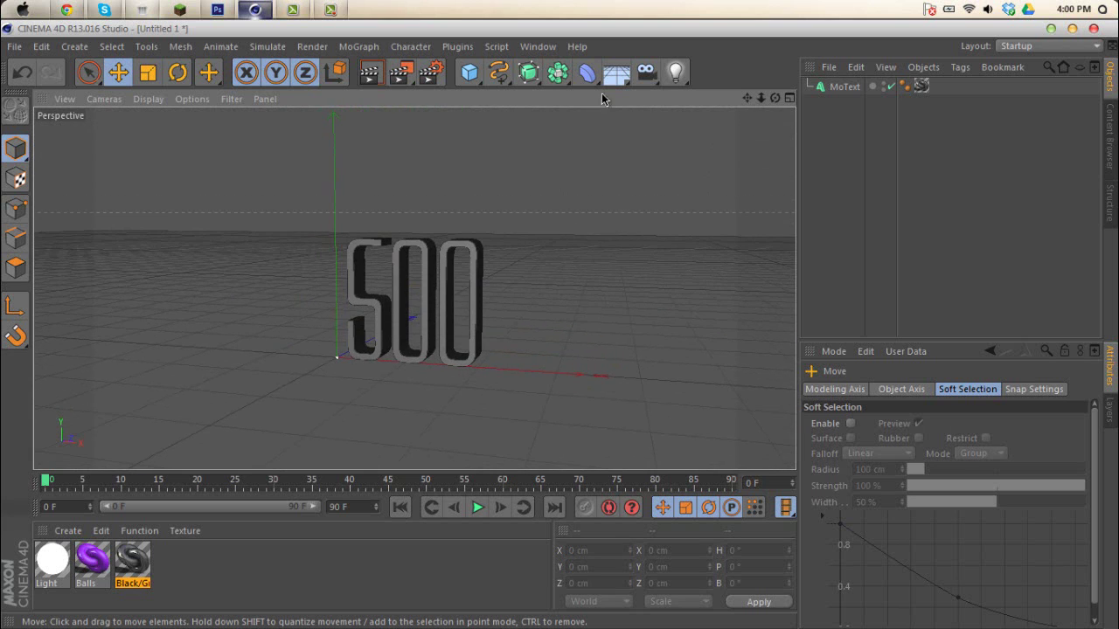
left_click(675, 79)
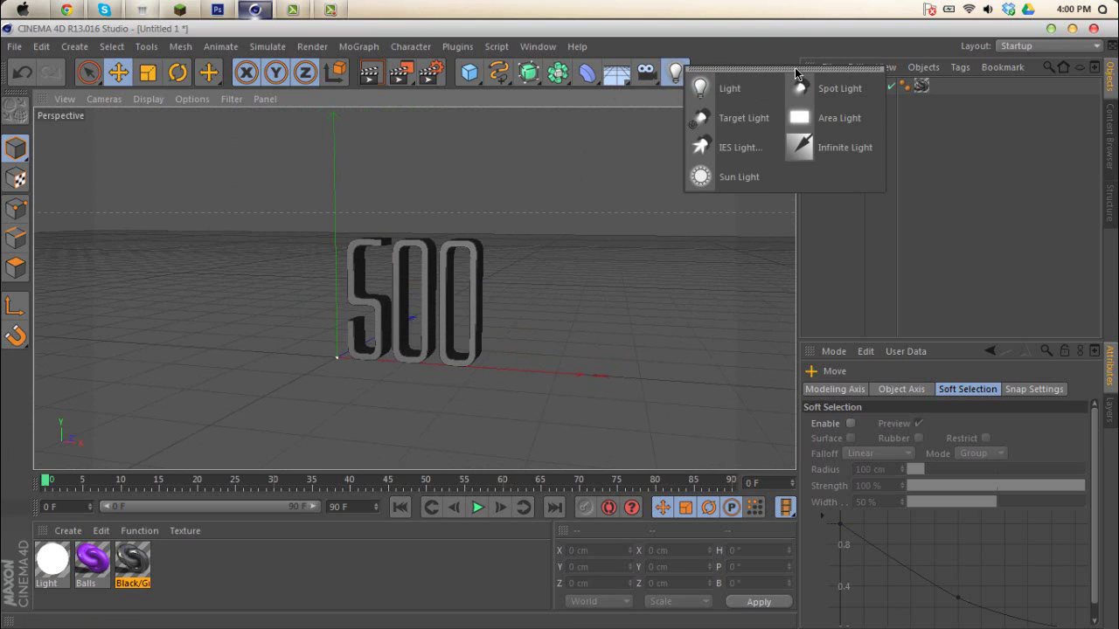
left_click(841, 121)
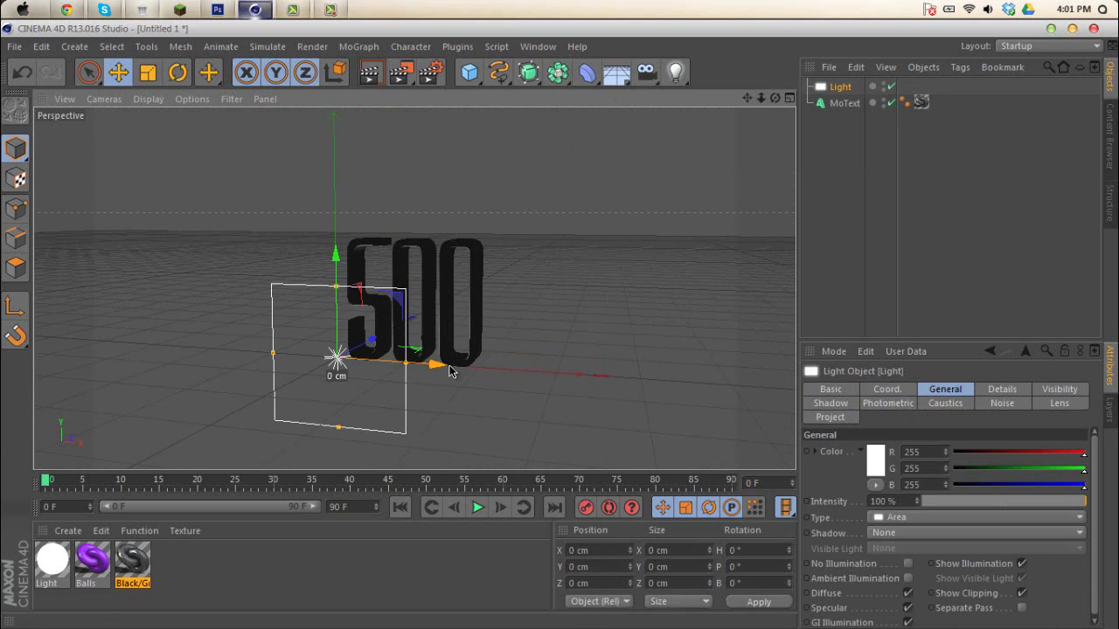
Move the area light in front of the 500 text, to about X 113 cm, Y 70 cm and Z -169 cm
left_click_drag(485, 369, 518, 367)
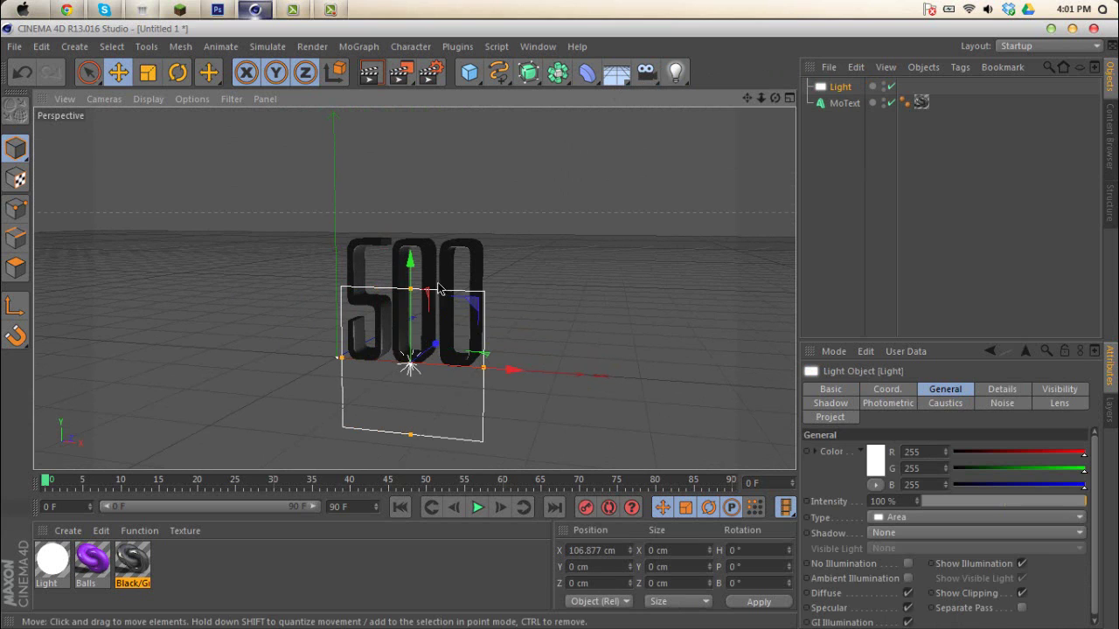
left_click_drag(407, 259, 416, 218)
left_click_drag(436, 291, 420, 305)
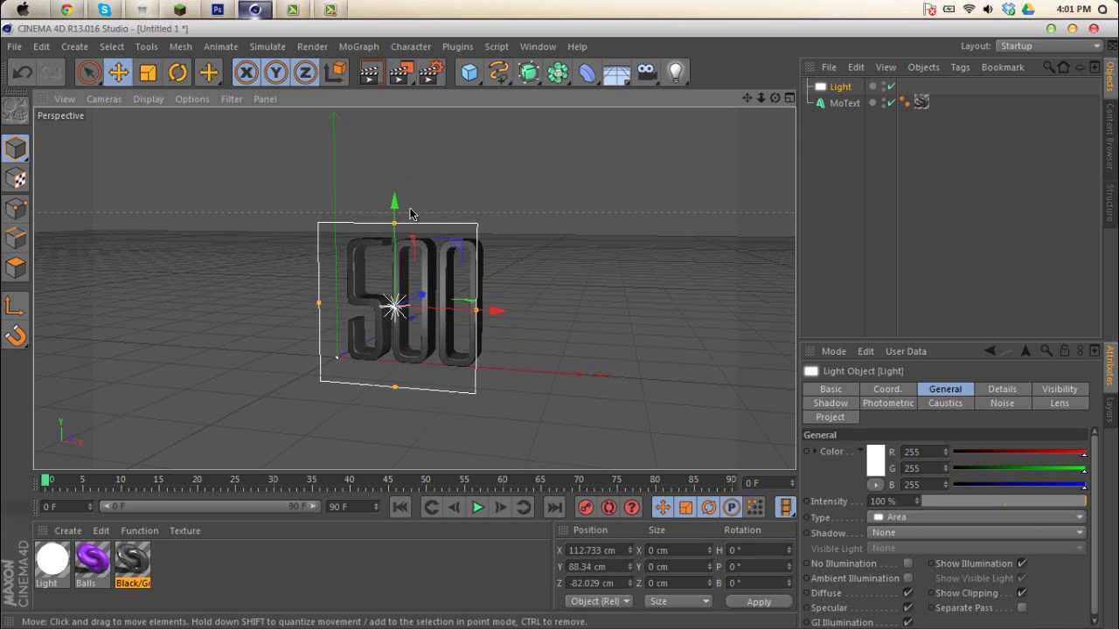
left_click_drag(395, 195, 394, 217)
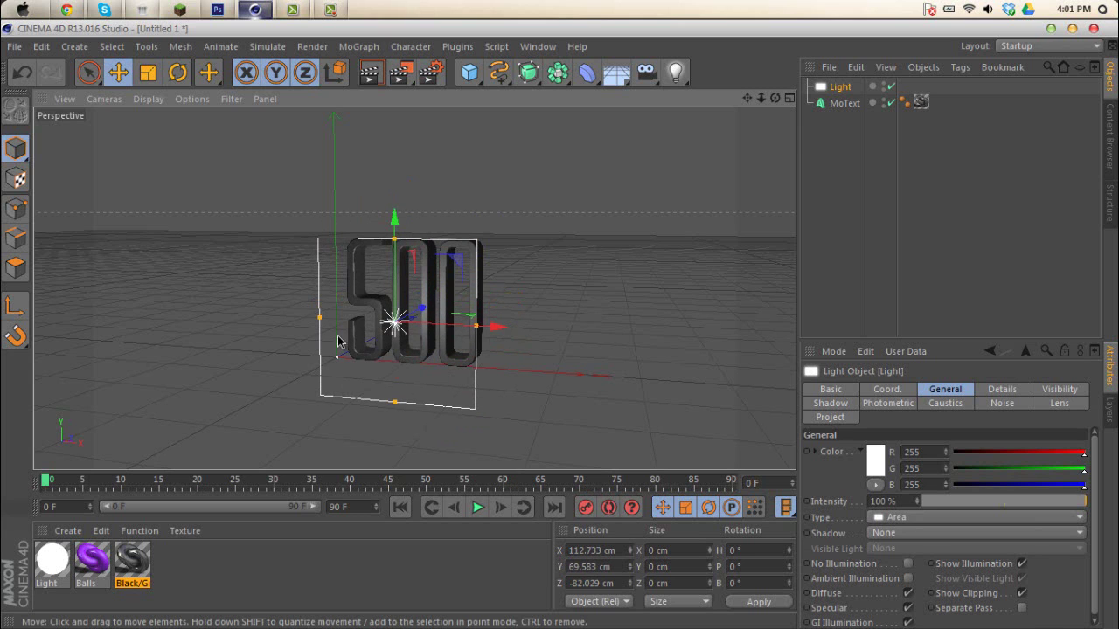
left_click_drag(321, 337, 391, 311, "alt")
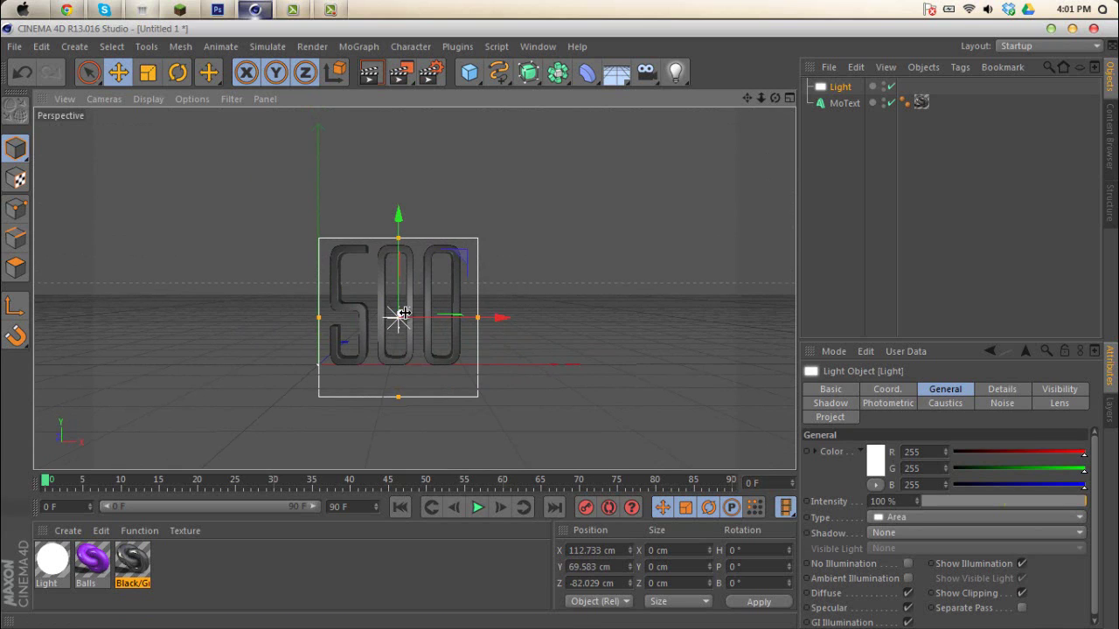
left_click_drag(404, 313, 326, 325)
left_click_drag(310, 325, 313, 326)
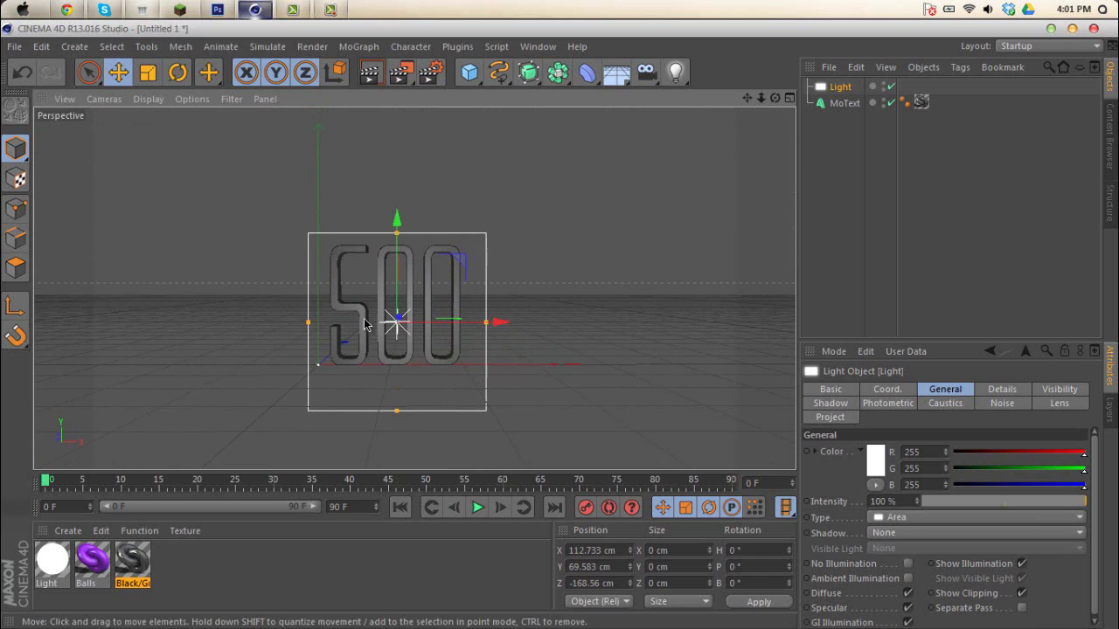
left_click_drag(395, 317, 492, 201)
left_click(528, 312)
Add a disc with an outer radius of about 328 cm and place it above the text at about X 106 cm, Y 351 cm
left_click_drag(472, 73, 538, 127)
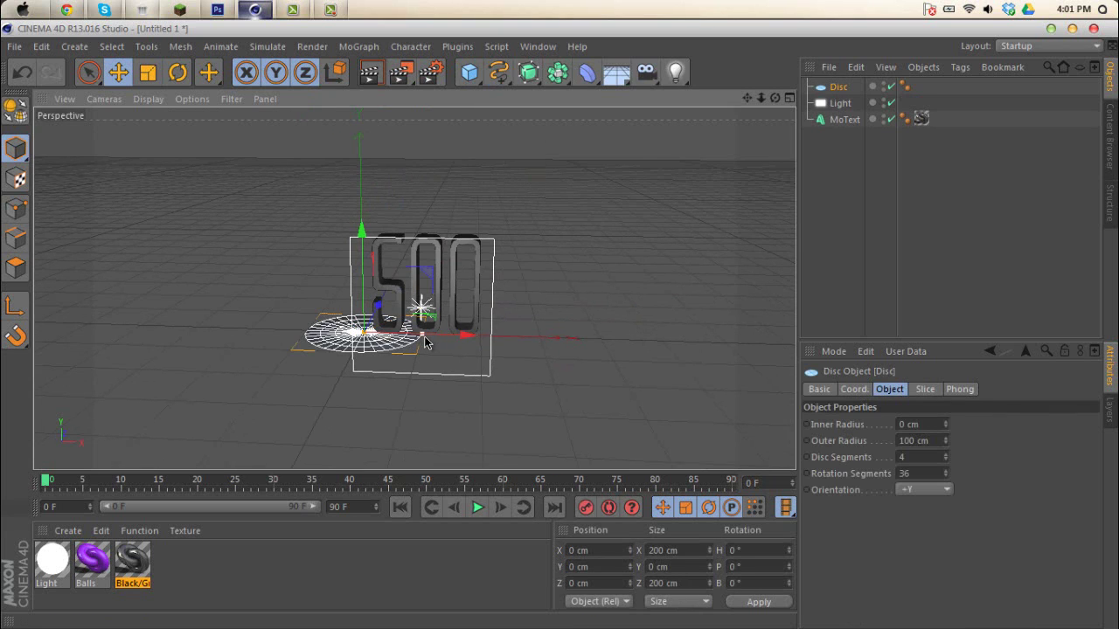
left_click_drag(426, 340, 556, 337)
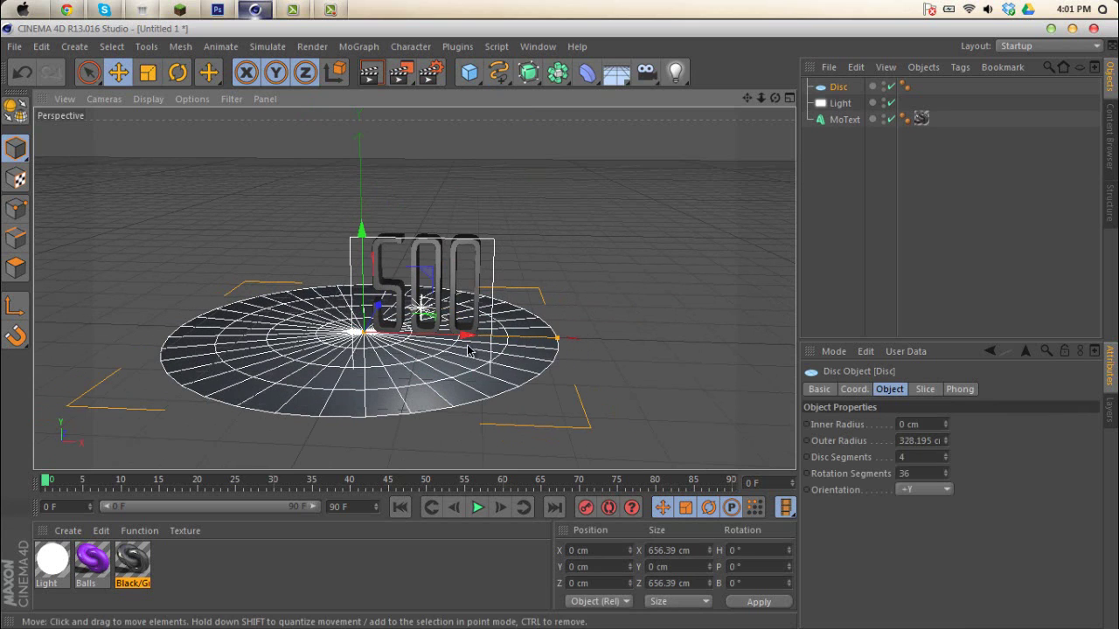
left_click_drag(486, 340, 528, 339)
left_click_drag(425, 232, 434, 21)
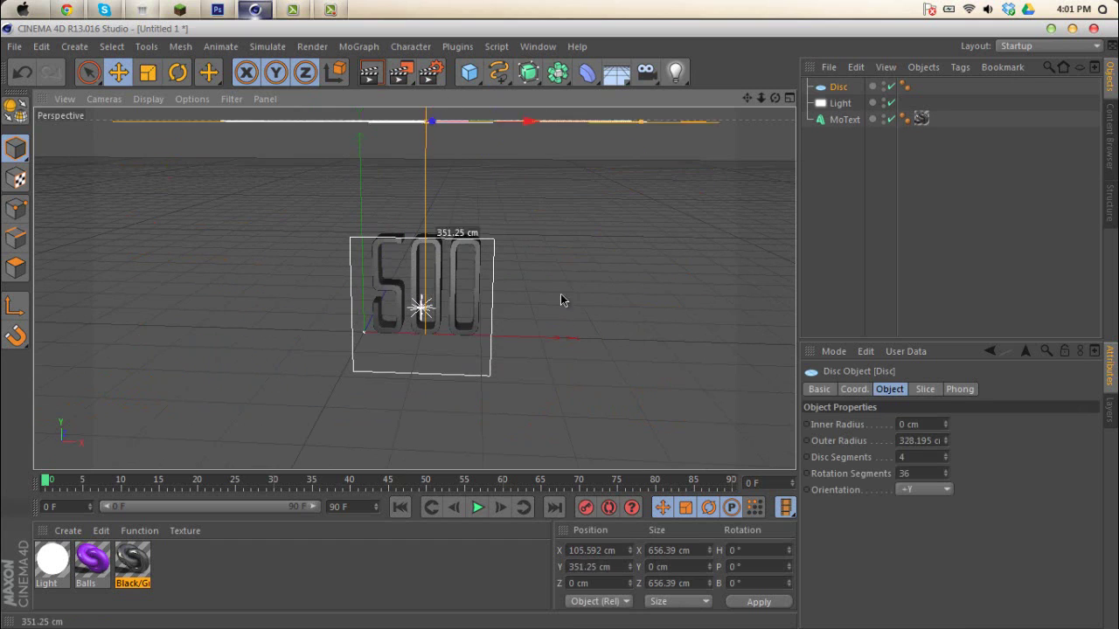
Raise the disc to about Y 507 cm and apply the Light material to it
left_click_drag(561, 300, 561, 333)
left_click(61, 570)
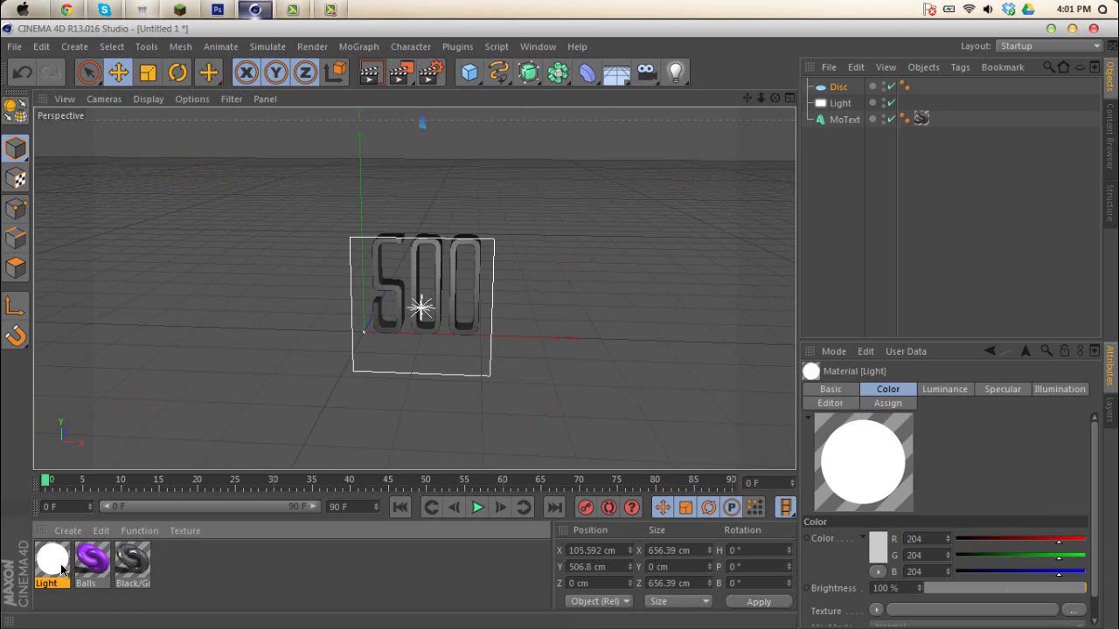
left_click_drag(826, 337, 839, 89)
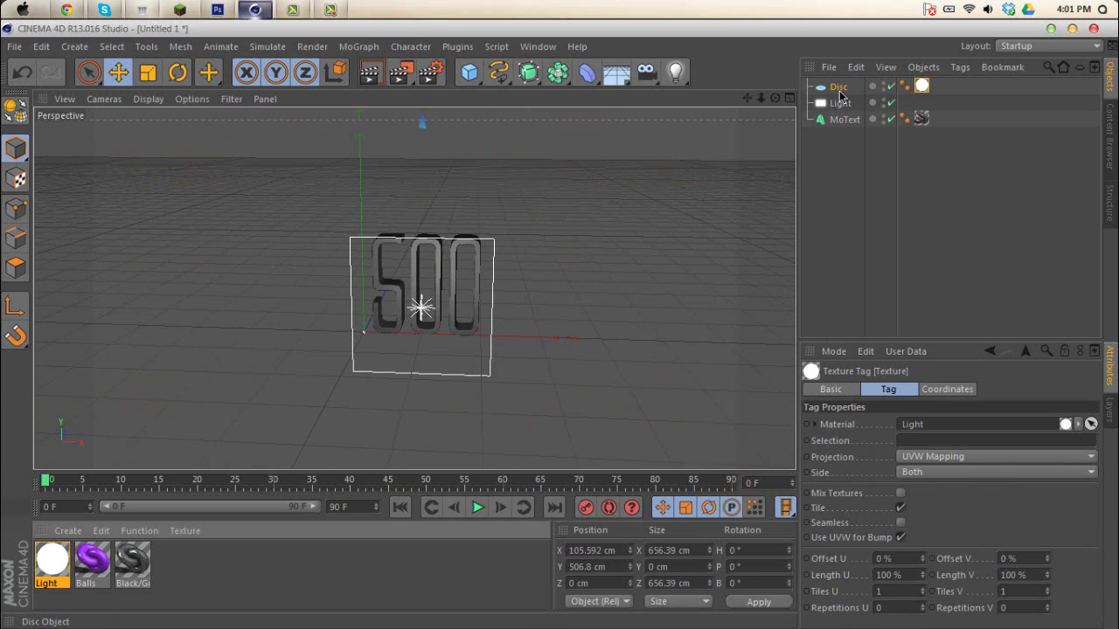
Reorder the object hierarchy so the MoText object sits above the Disc and Light
left_click(841, 101, "ctrl")
left_click_drag(841, 145, 841, 148)
left_click(841, 150)
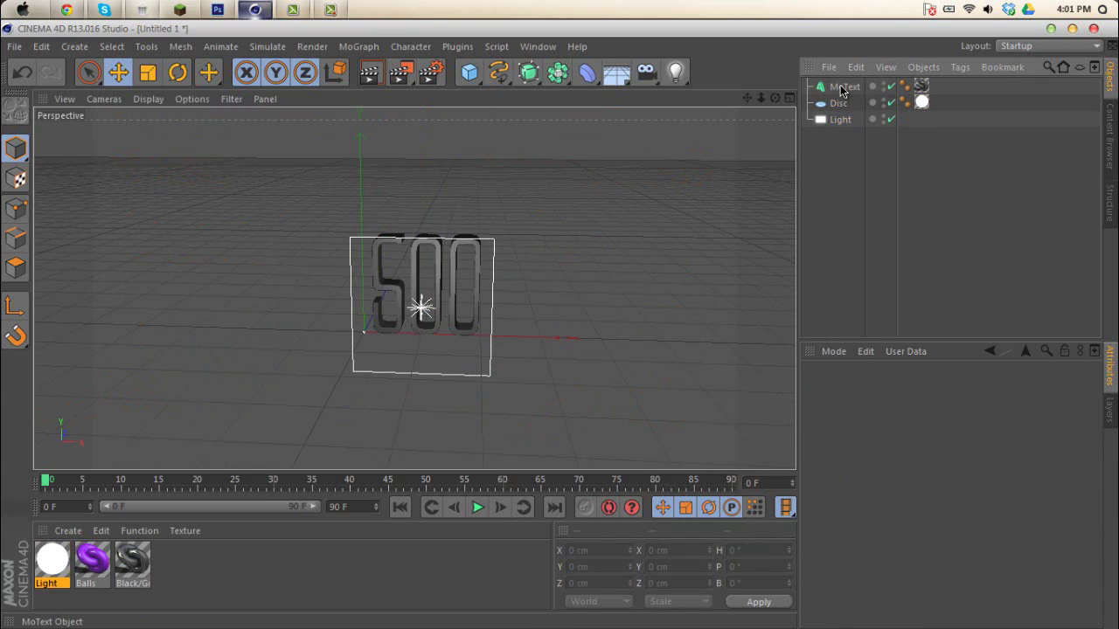
left_click(840, 87)
left_click(842, 187)
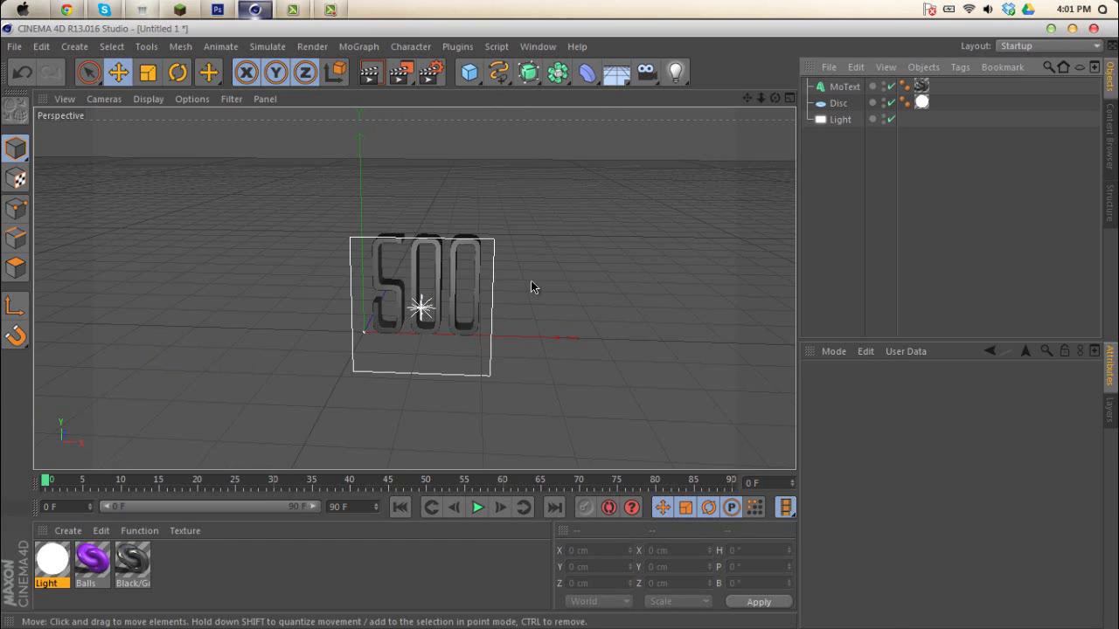
scroll(531, 282, "up", 10)
scroll(480, 252, "down", 5)
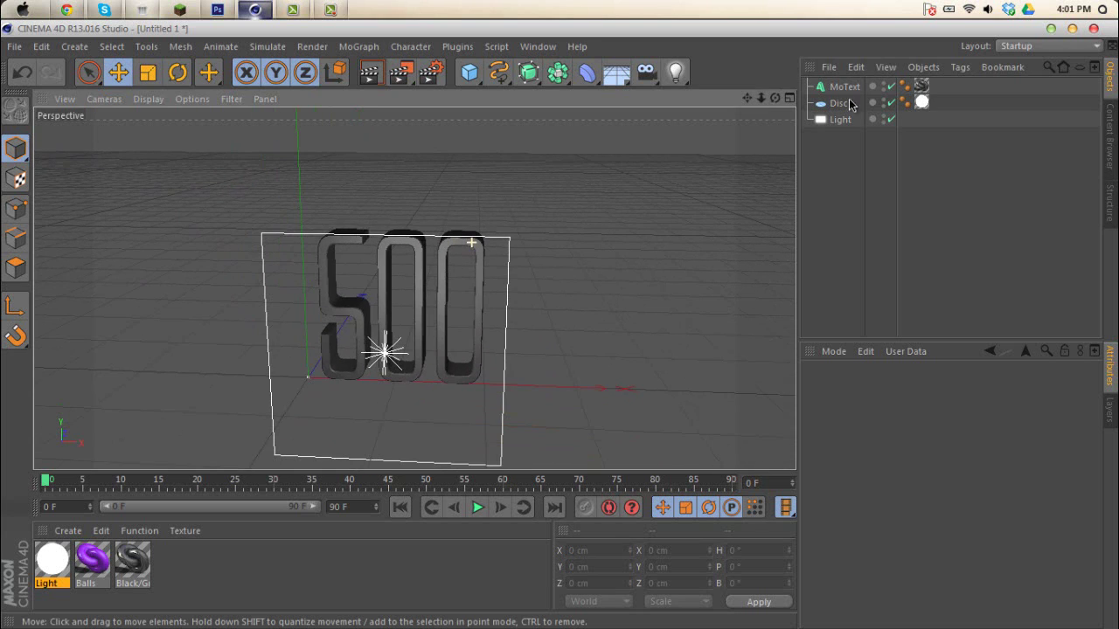
Add a Random effector to the MoText object
left_click(844, 87)
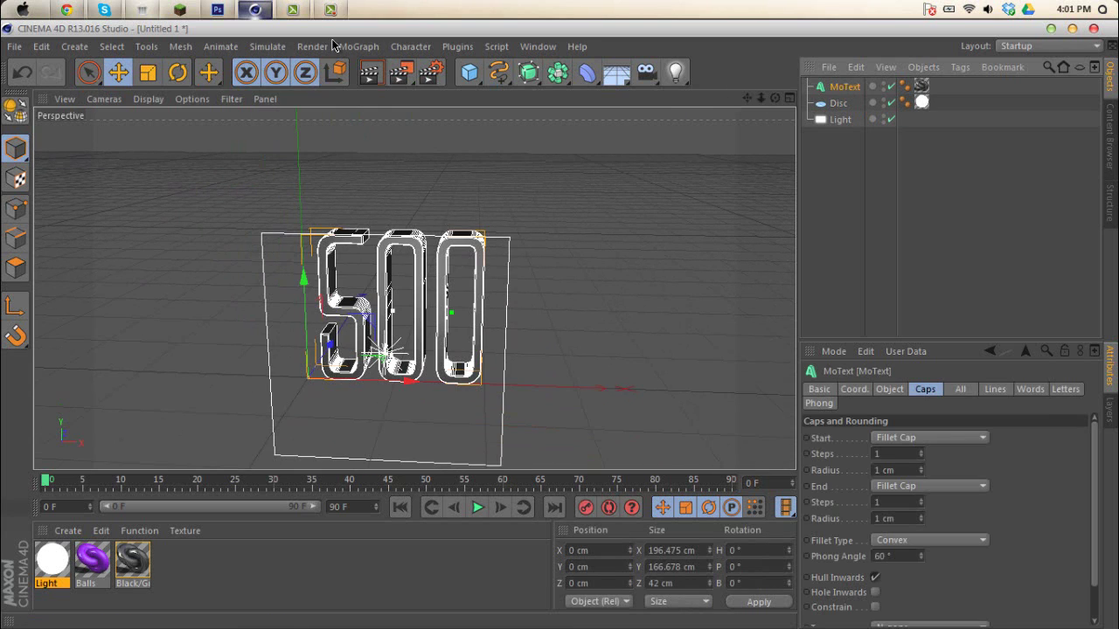
left_click(359, 46)
mouse_move(359, 71)
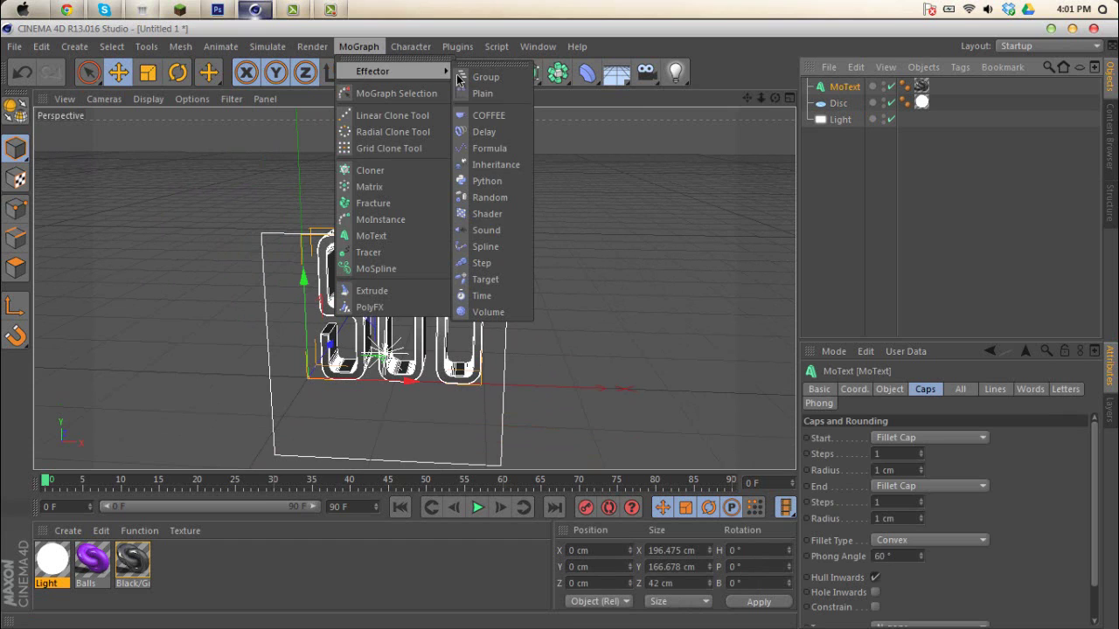
left_click(483, 197)
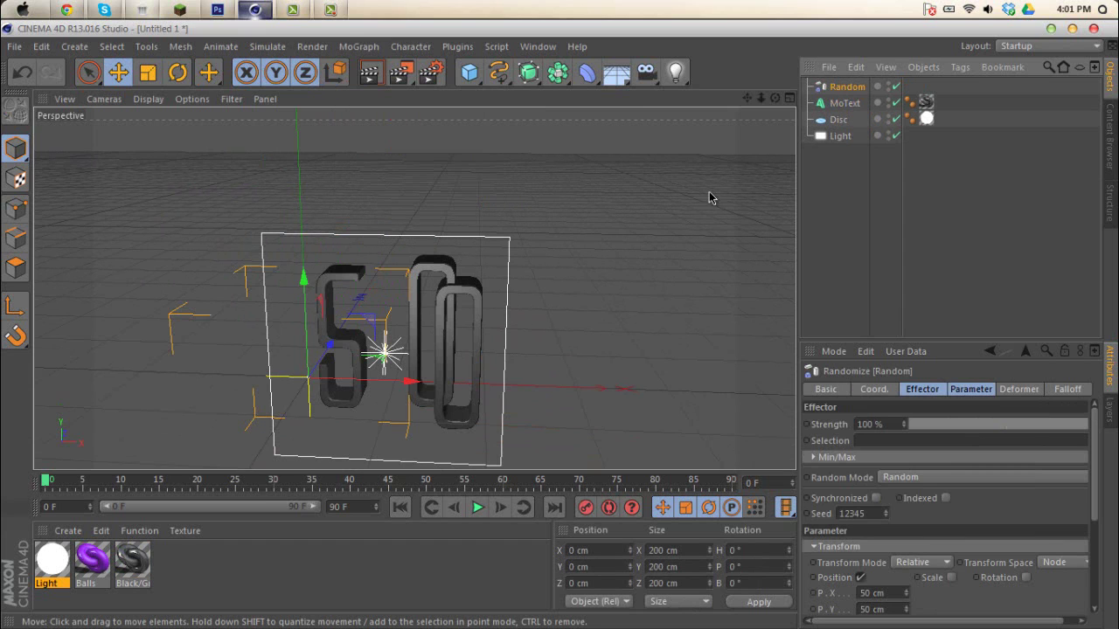
Group the Random effector and the MoText object together under one null
left_click(846, 106)
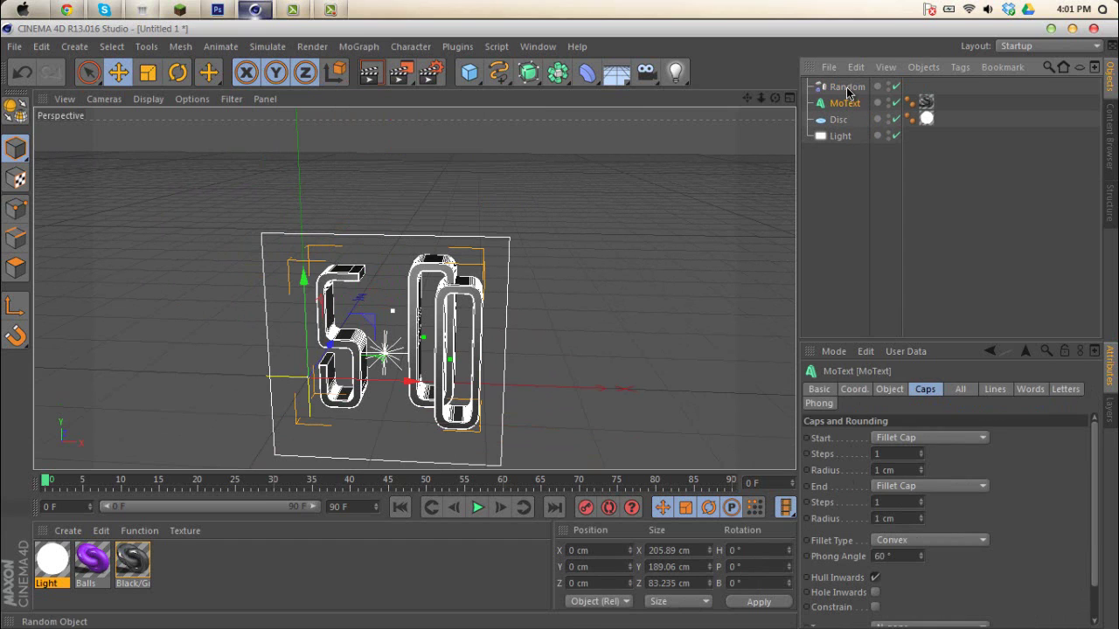
left_click(847, 88, "ctrl")
right_click(851, 104)
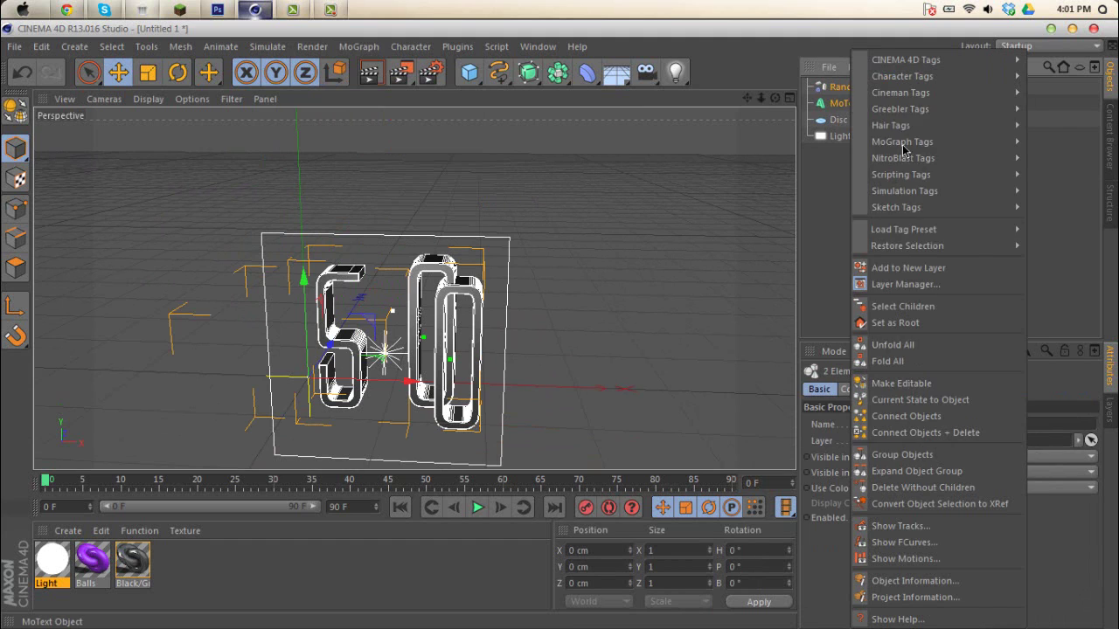
left_click(902, 454)
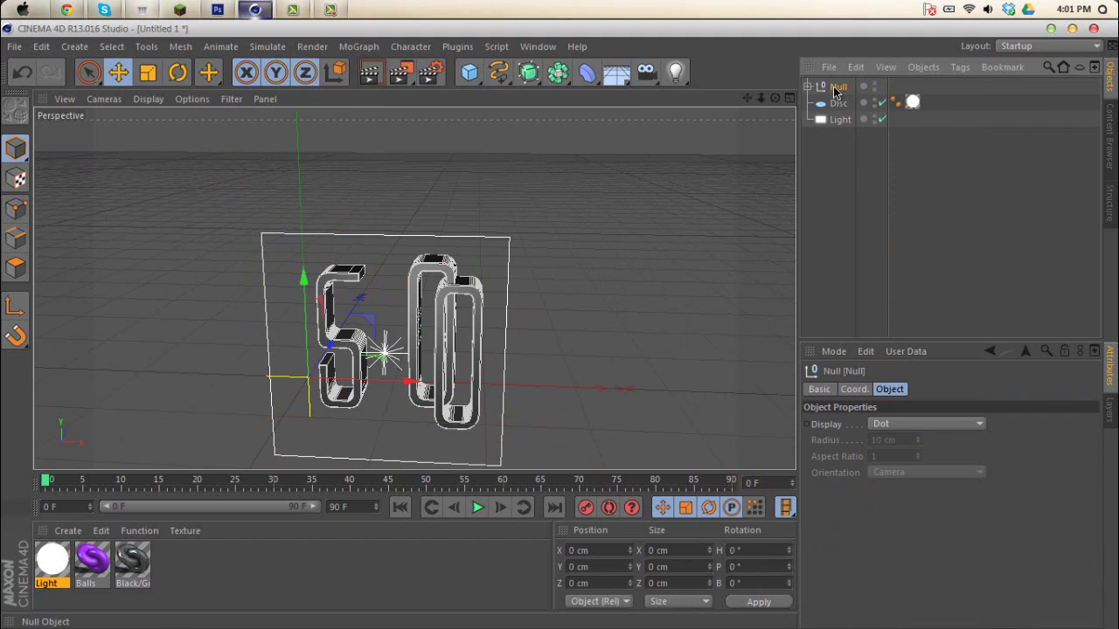
Set the Random effector's deformation to Point
left_click(809, 87)
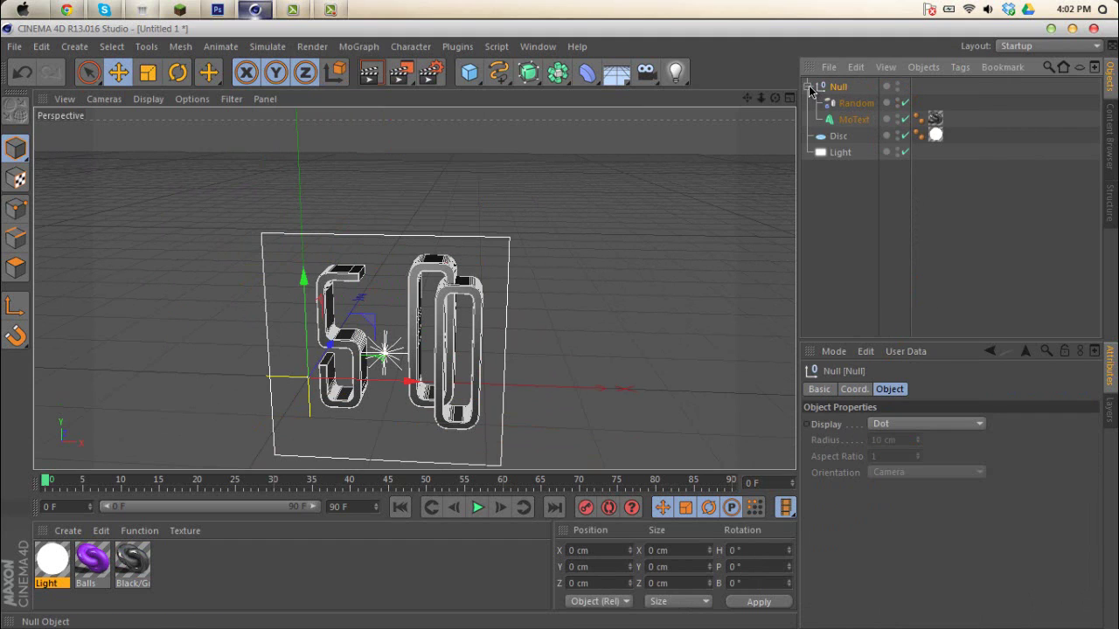
left_click(856, 104)
left_click(1016, 390)
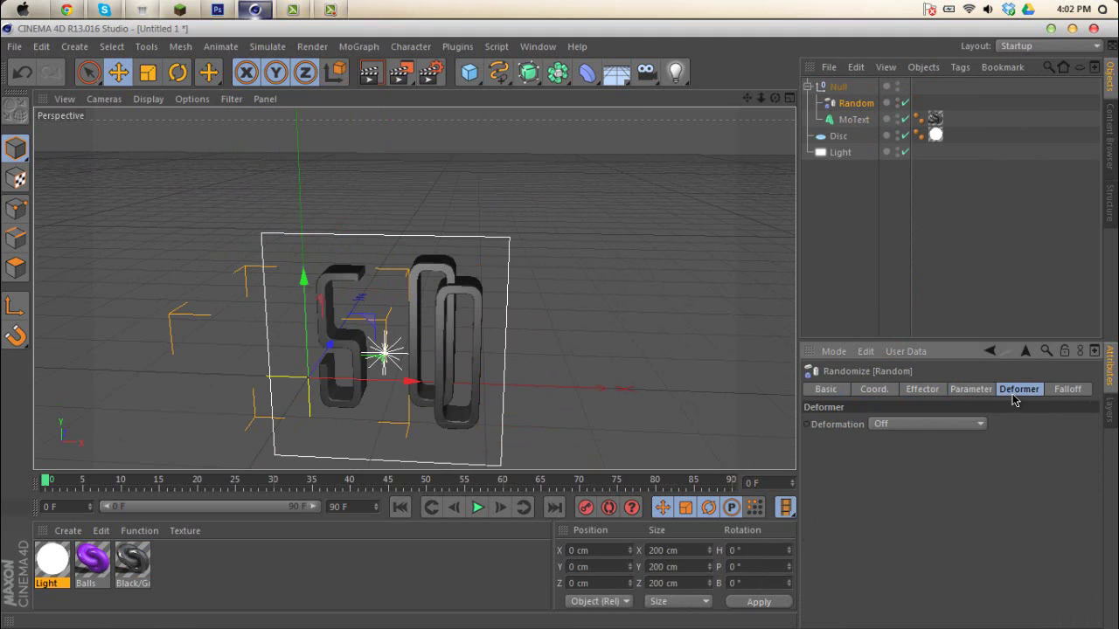
left_click(916, 424)
left_click(886, 474)
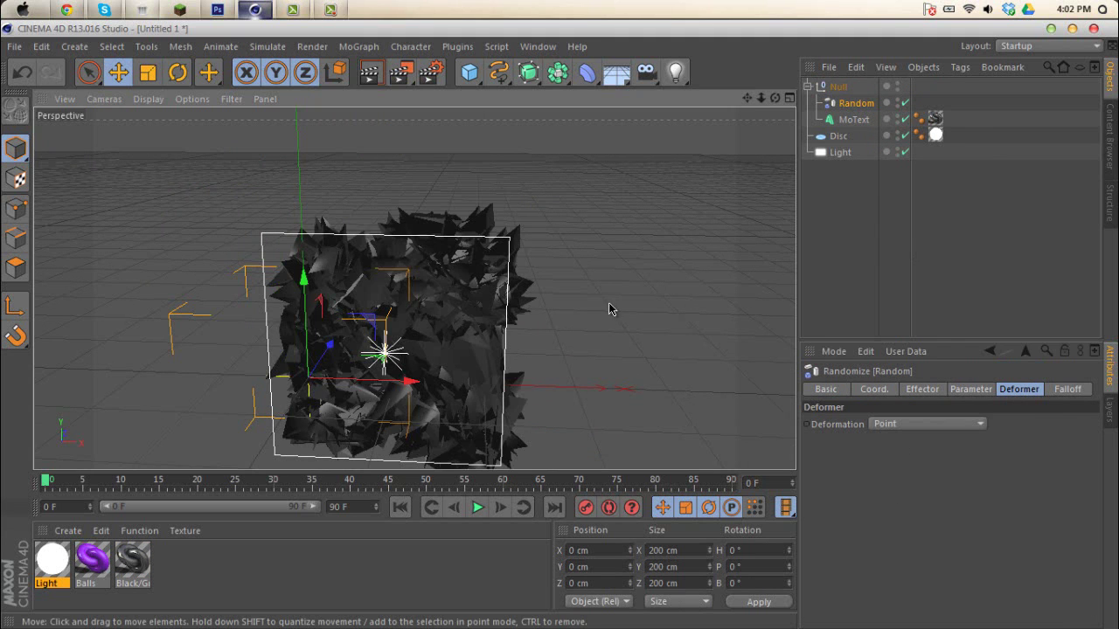
left_click_drag(609, 307, 652, 280, "alt")
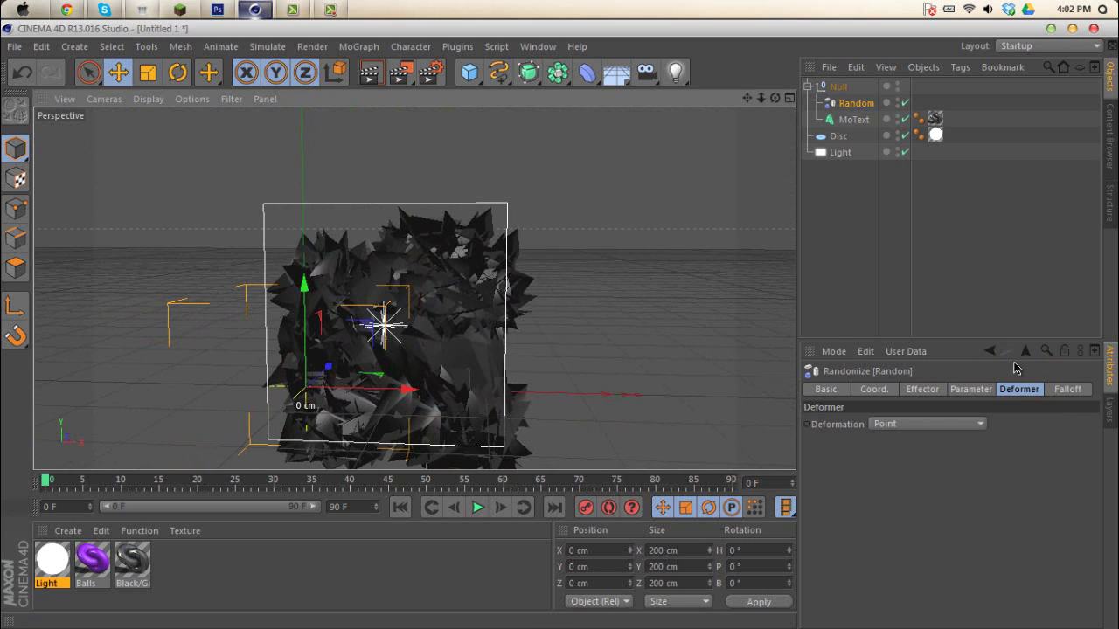
Reduce the Random effector's falloff weight to 11 % and its strength to 28 %
left_click(1068, 390)
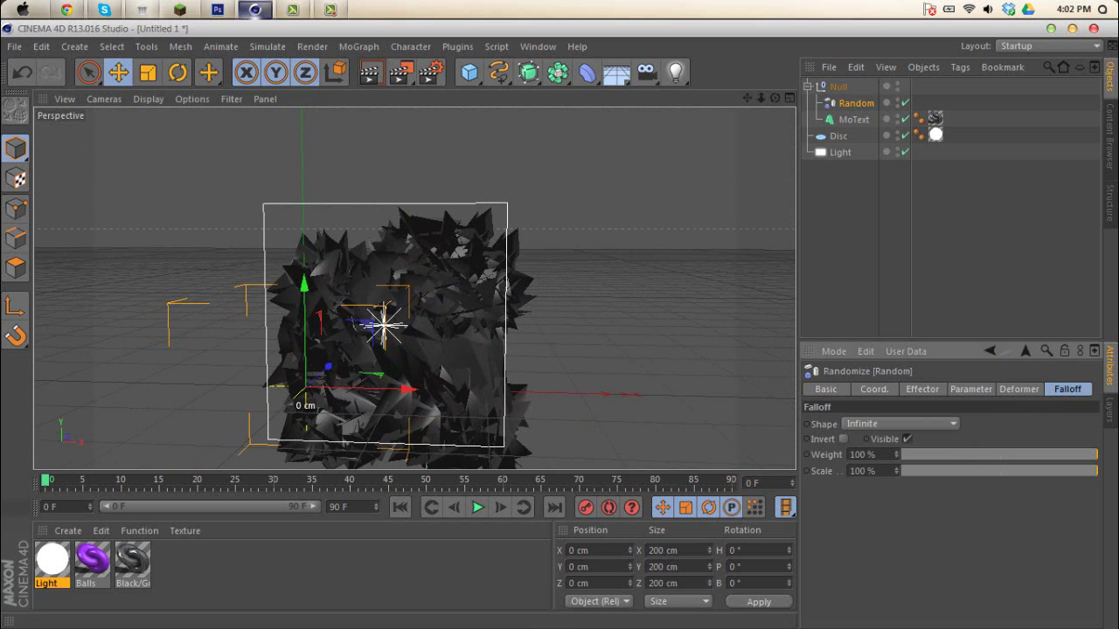
left_click_drag(914, 457, 924, 459)
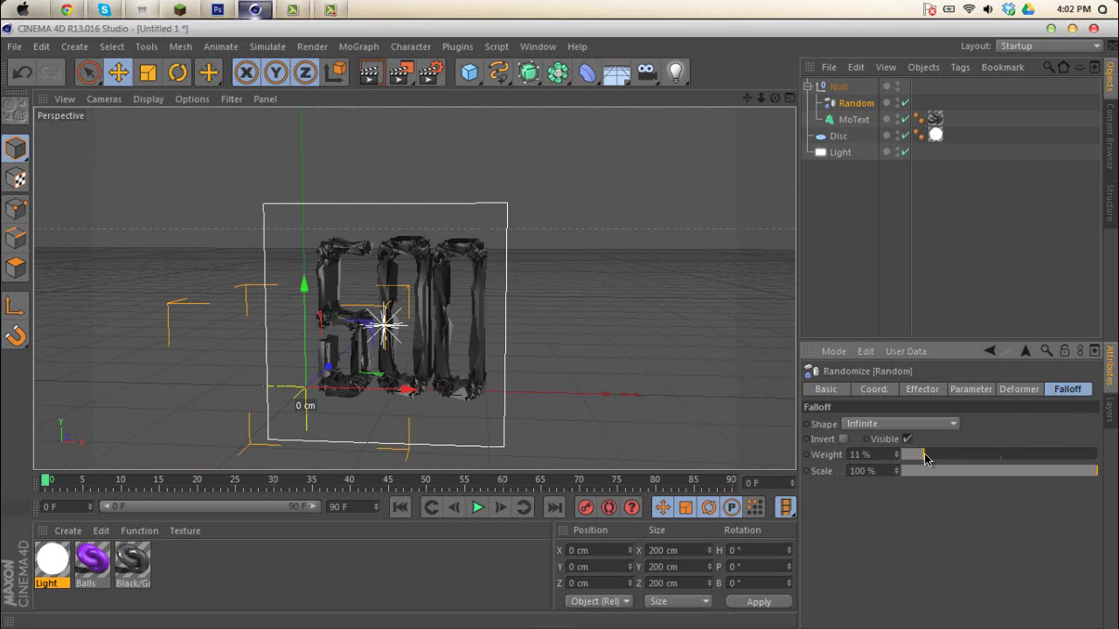
left_click(920, 390)
left_click_drag(1083, 432, 963, 437)
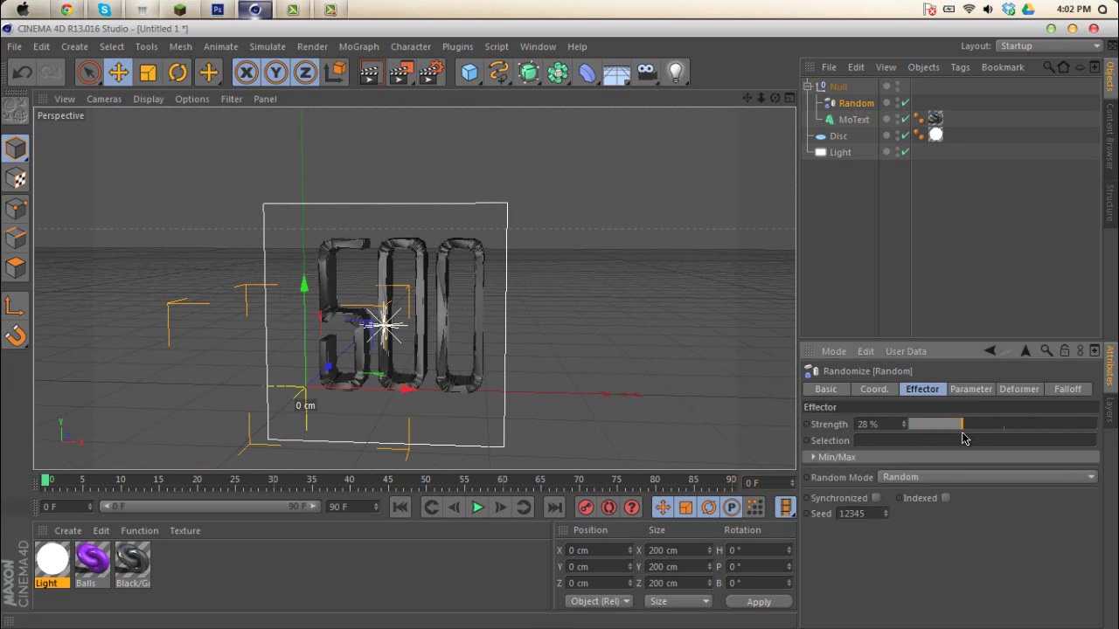
Render a preview of the distorted 500 text in the perspective view, then return to the editor display
left_click(866, 255)
mouse_move(586, 294)
left_mouse_down("alt")
mouse_move(370, 367)
mouse_move(512, 334)
mouse_move(597, 253)
mouse_move(604, 302)
left_mouse_up("alt")
left_click(369, 73)
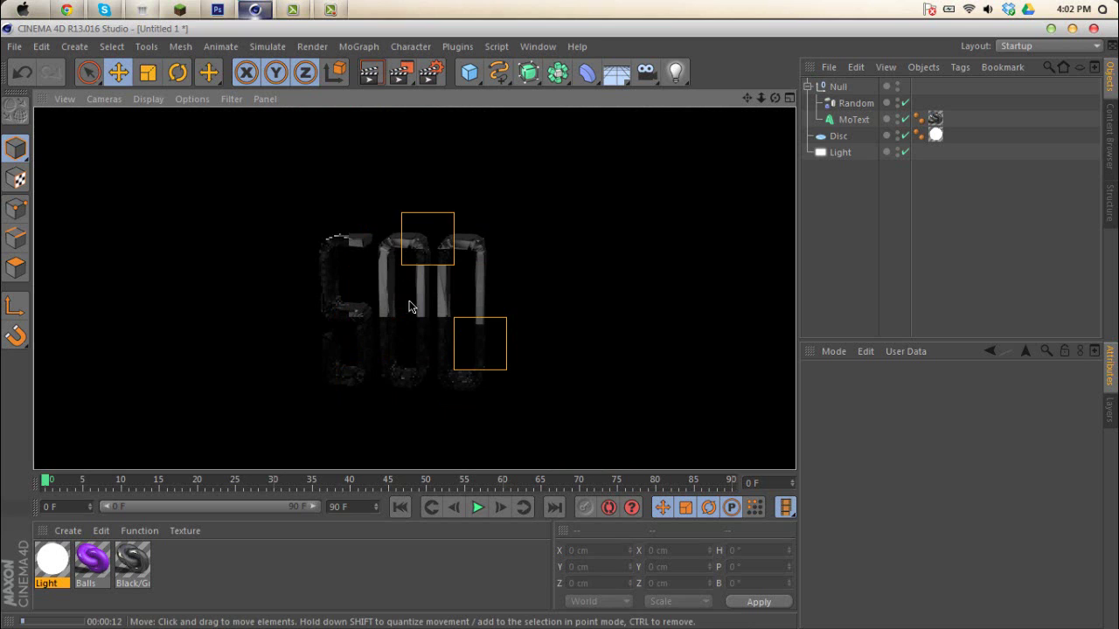
left_click(626, 303)
left_click(481, 280)
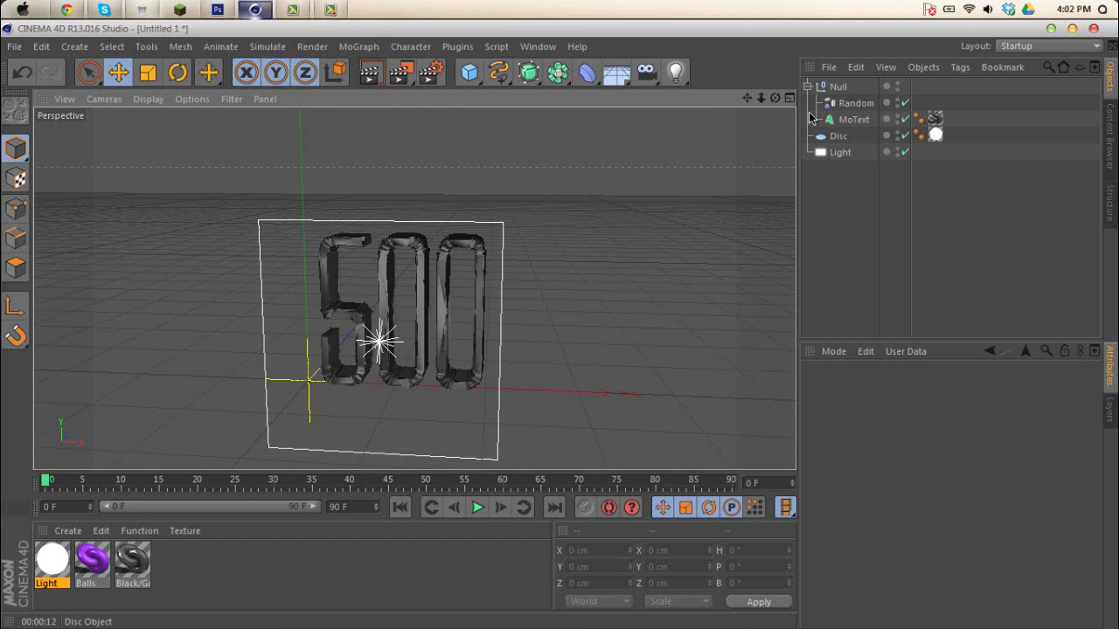
Duplicate the MoText object, placing the copy outside the null group
left_click(858, 126)
key("ctrl+c")
key("ctrl+v")
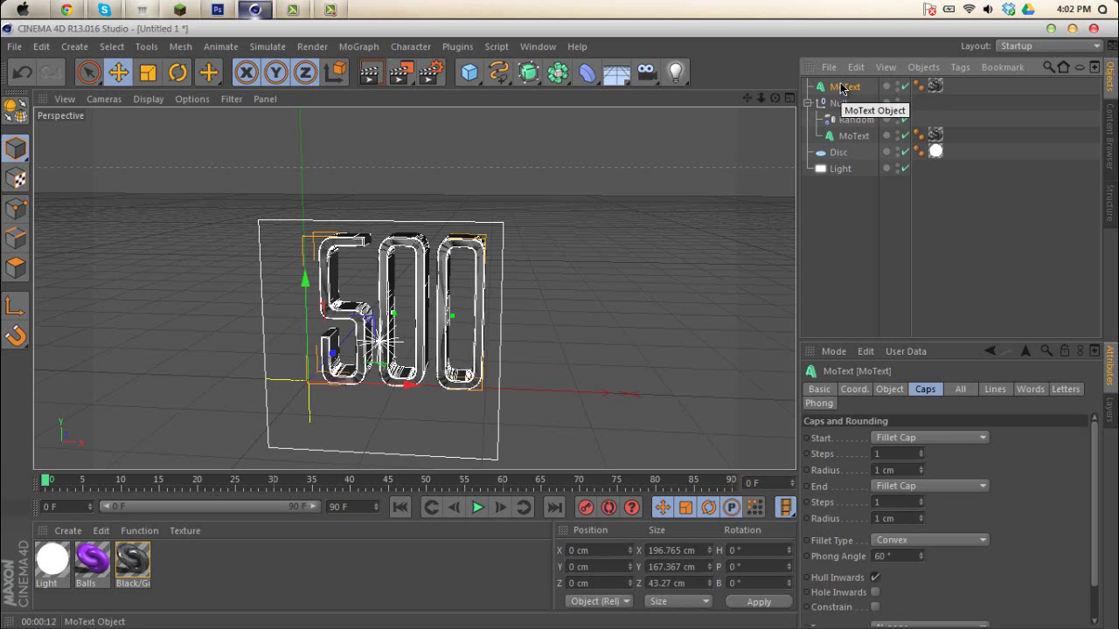
Break the MoText inside the null into 25 random pieces with Thrausi and close the plugin window
left_click(854, 136)
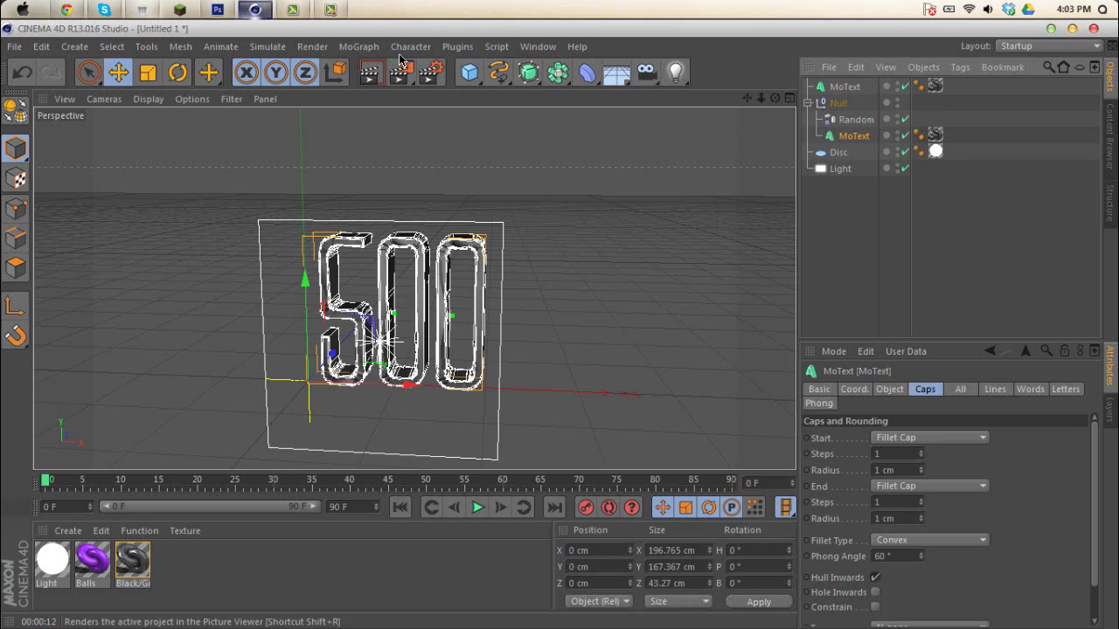
left_click(365, 48)
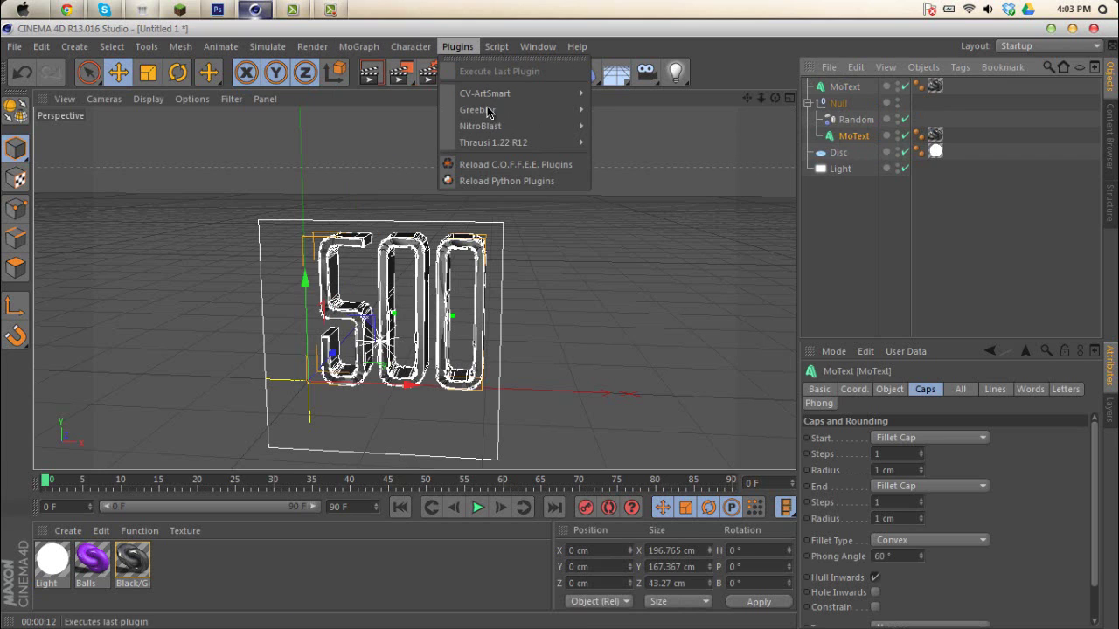
mouse_move(490, 144)
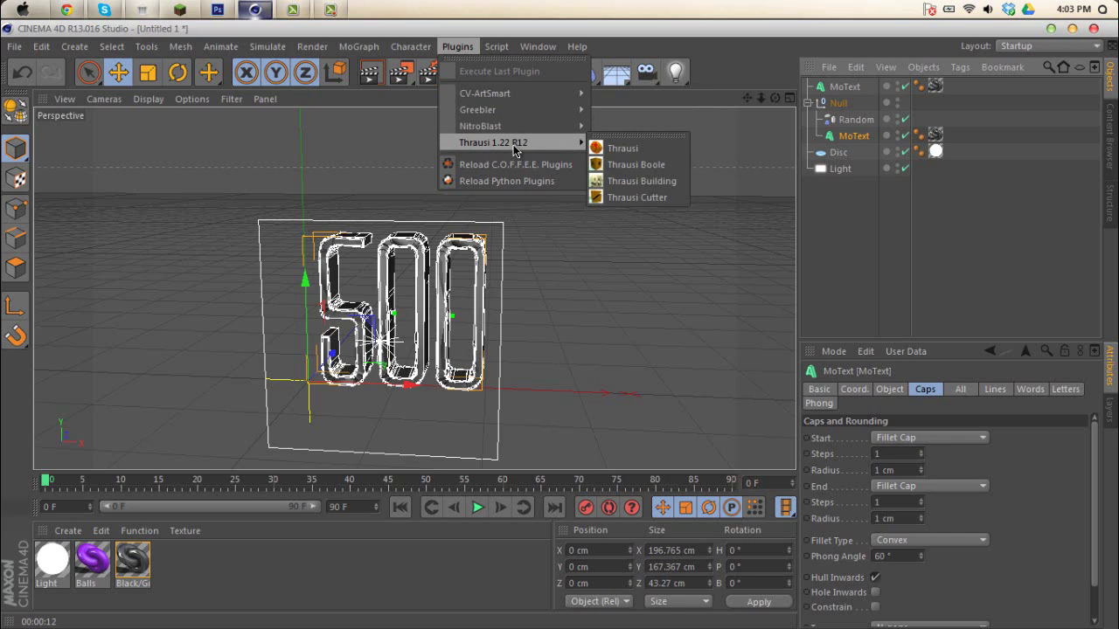
left_click(657, 153)
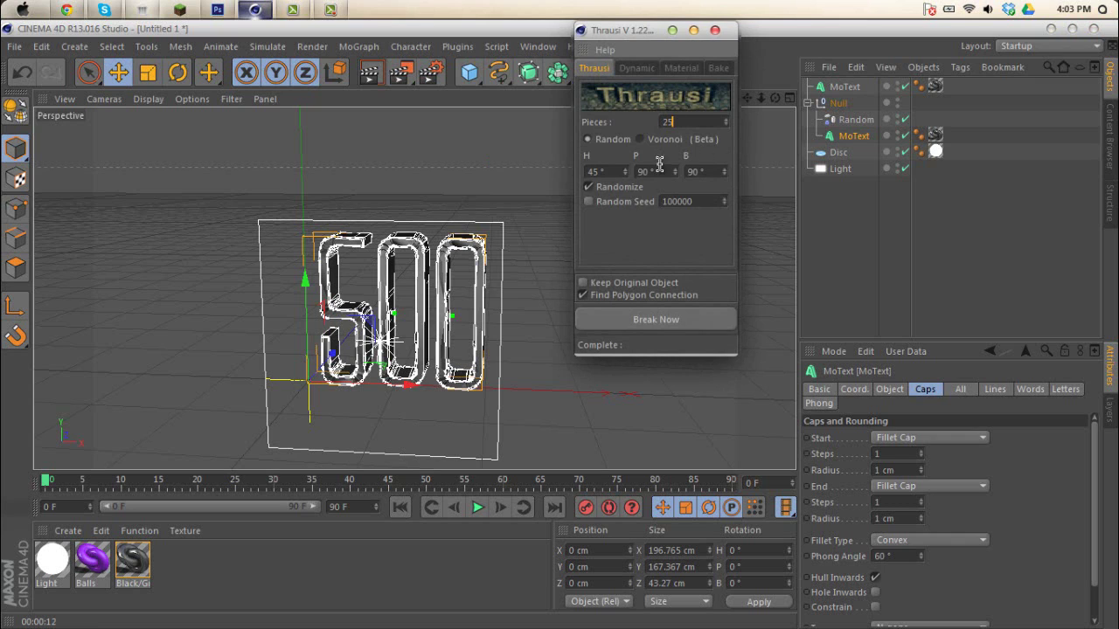
left_click(670, 323)
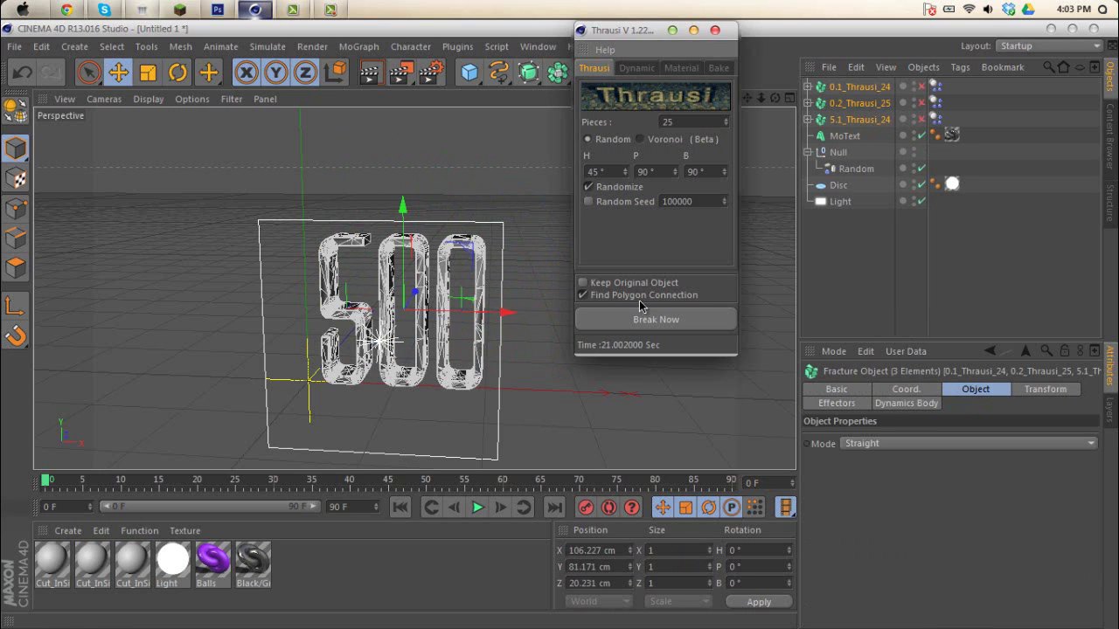
left_click(714, 31)
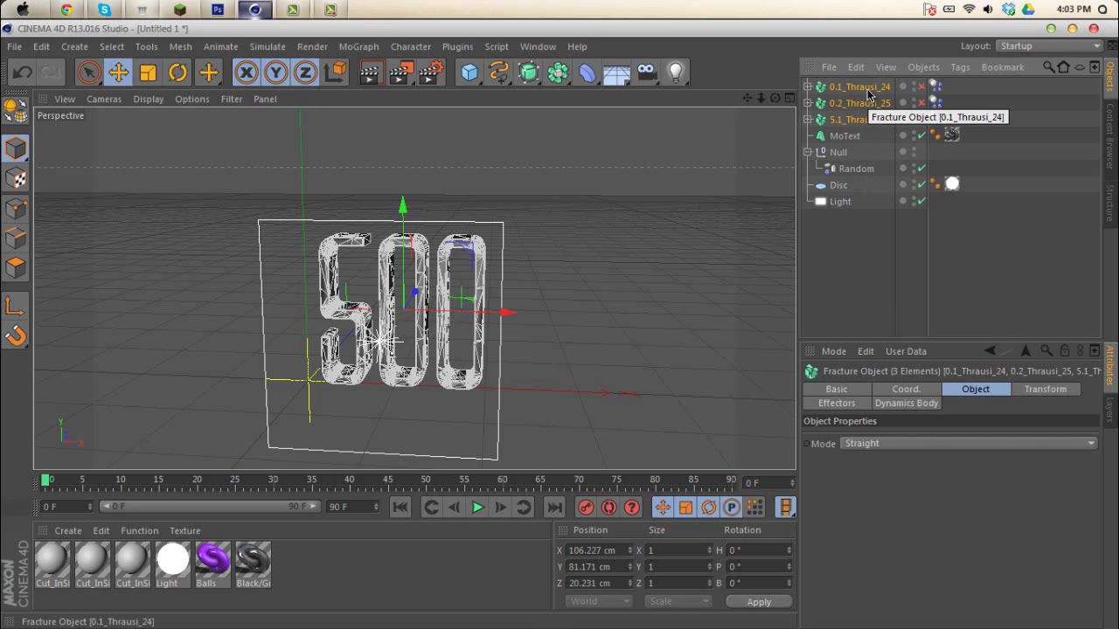
Move the three Thrausi fracture objects into the null beneath the Random effector
left_click_drag(868, 91, 867, 173)
left_click(755, 282)
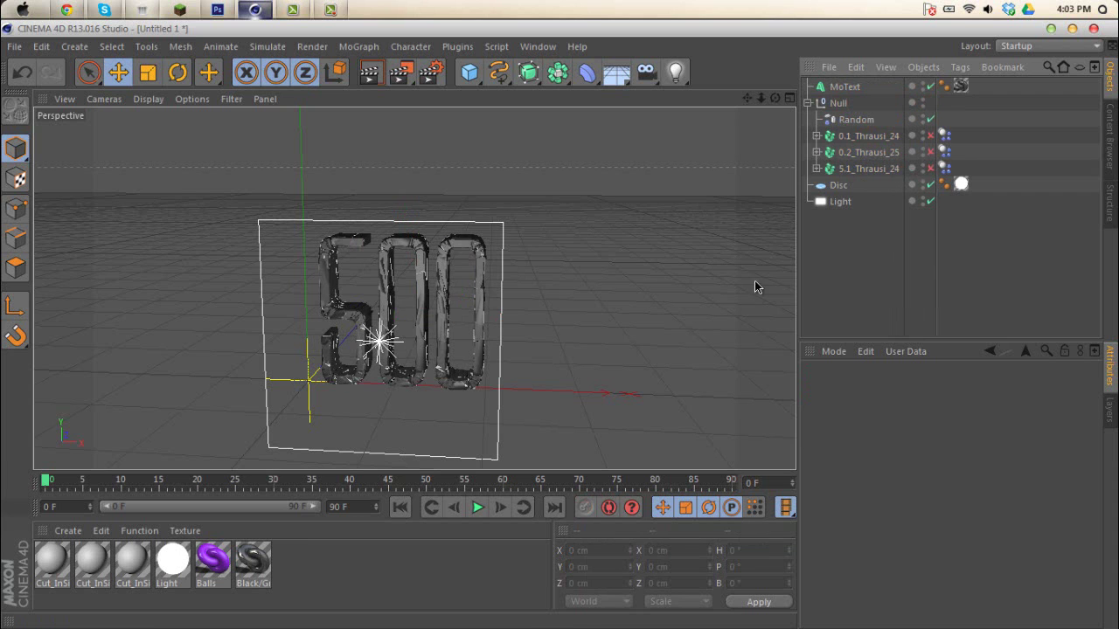
scroll(472, 279, "up", 5)
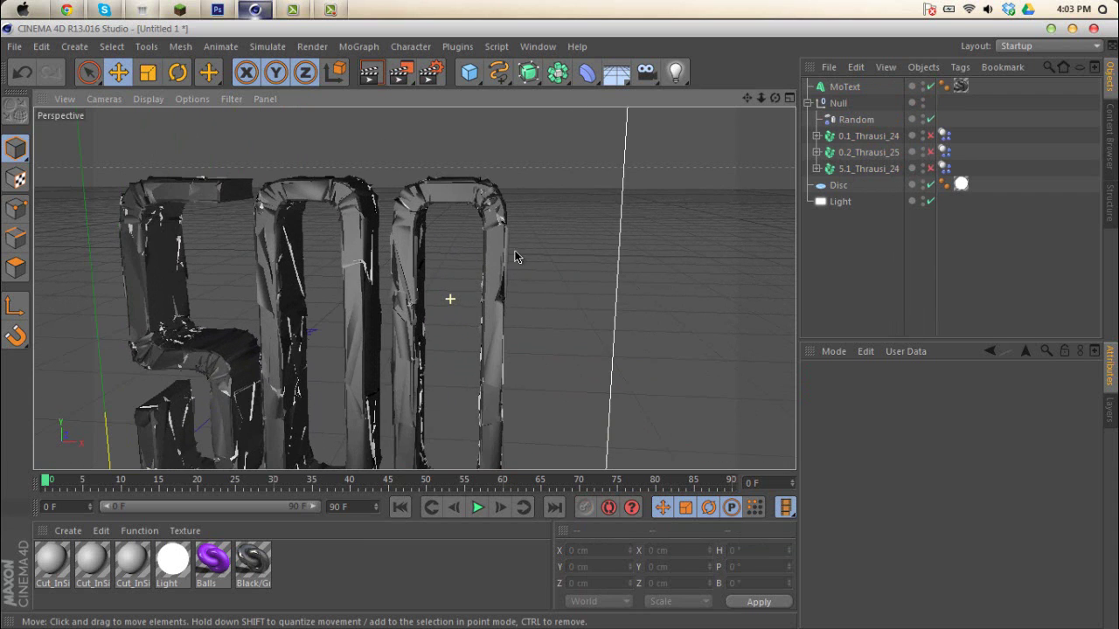
left_click_drag(515, 257, 271, 272, "alt")
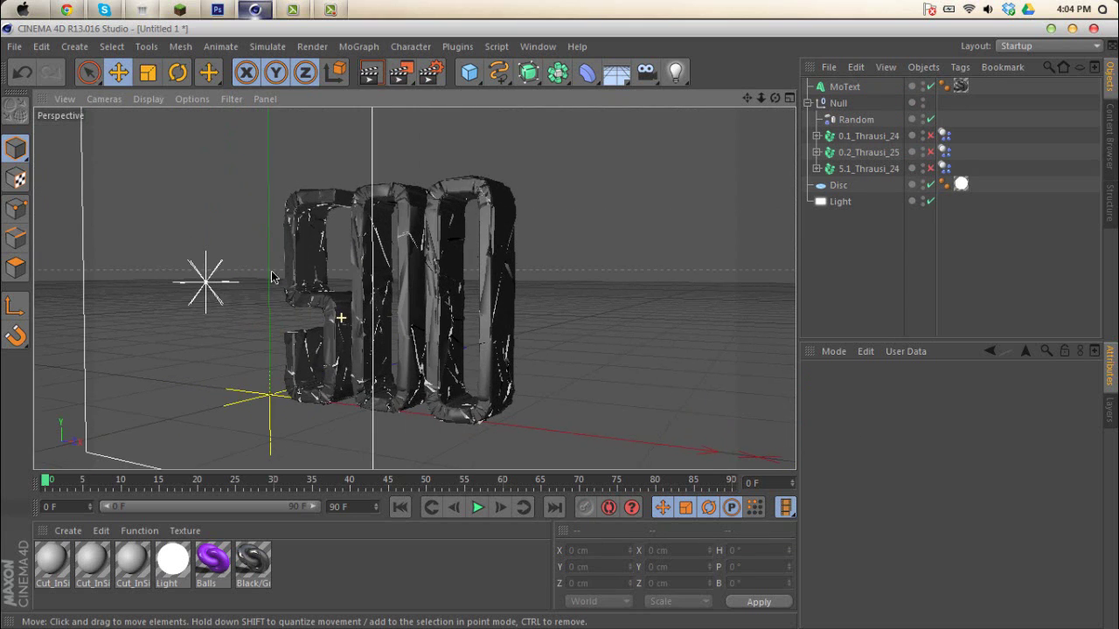
Delete the three Cut_InSide materials
left_click(133, 559)
left_click(58, 559, "shift")
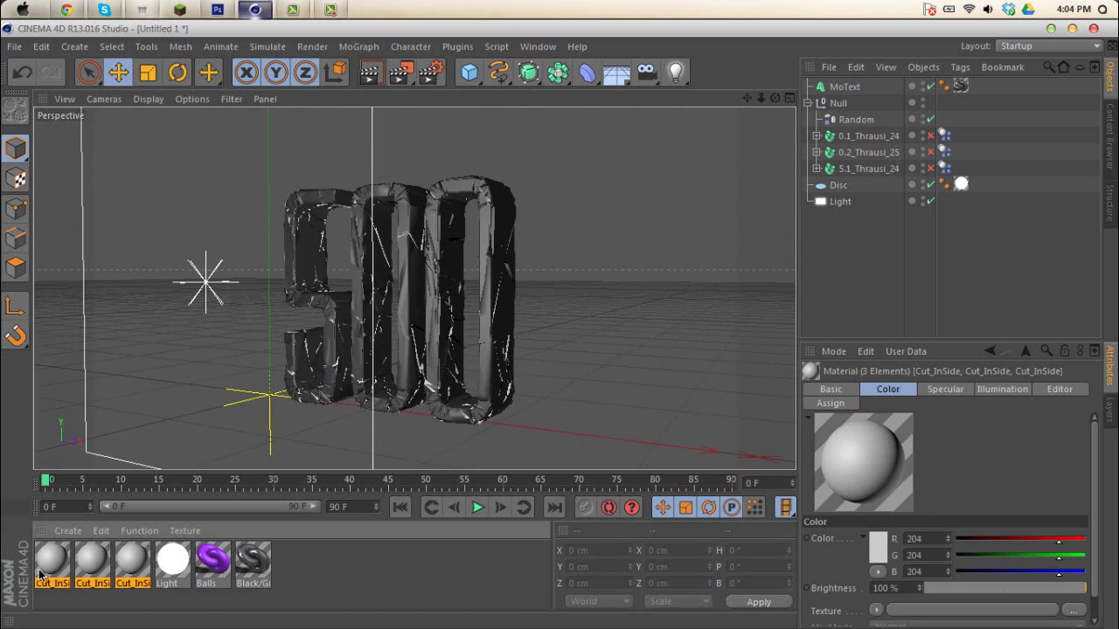
key("Delete")
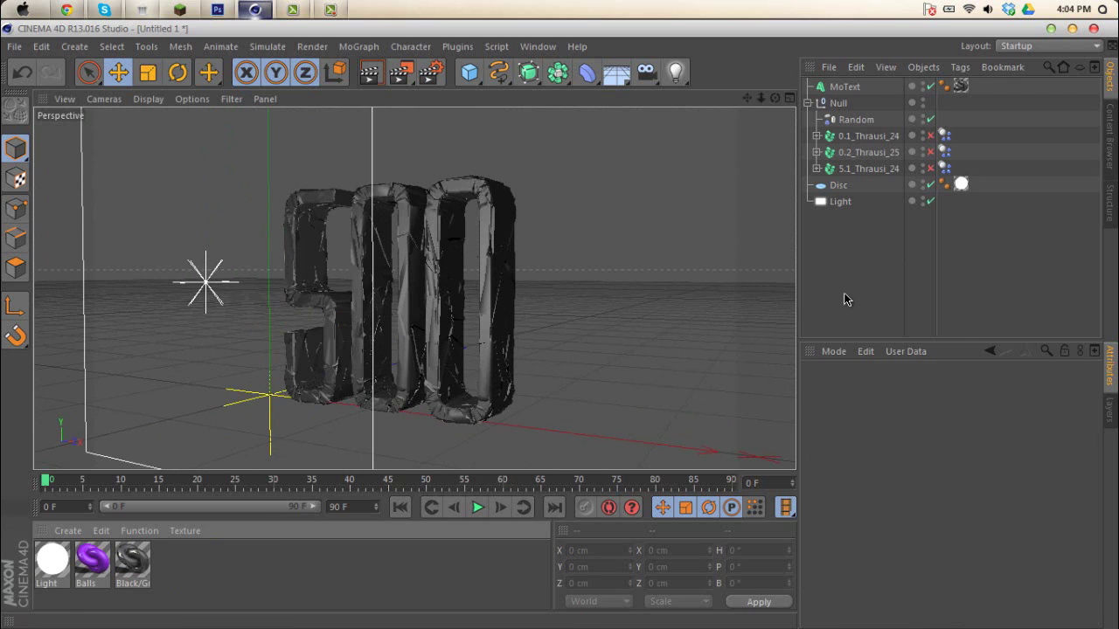
Group the MoText object outside the null and name its new group Balls
scroll(479, 341, "down", 1)
right_click_drag(474, 334, 455, 325, "alt")
left_click_drag(396, 295, 510, 315, "alt")
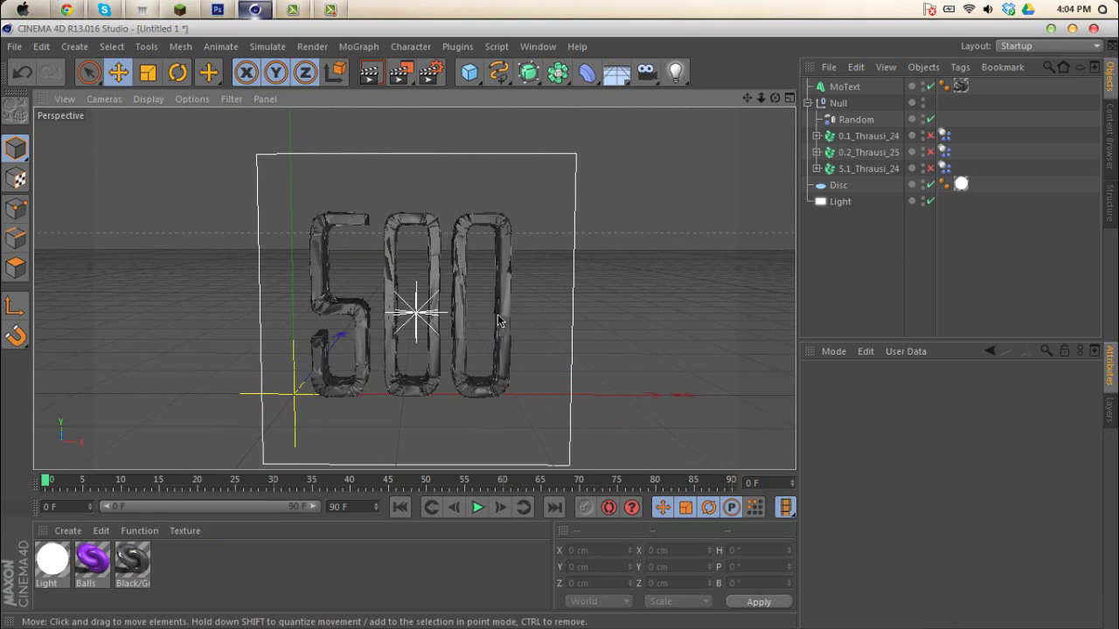
left_click(843, 87)
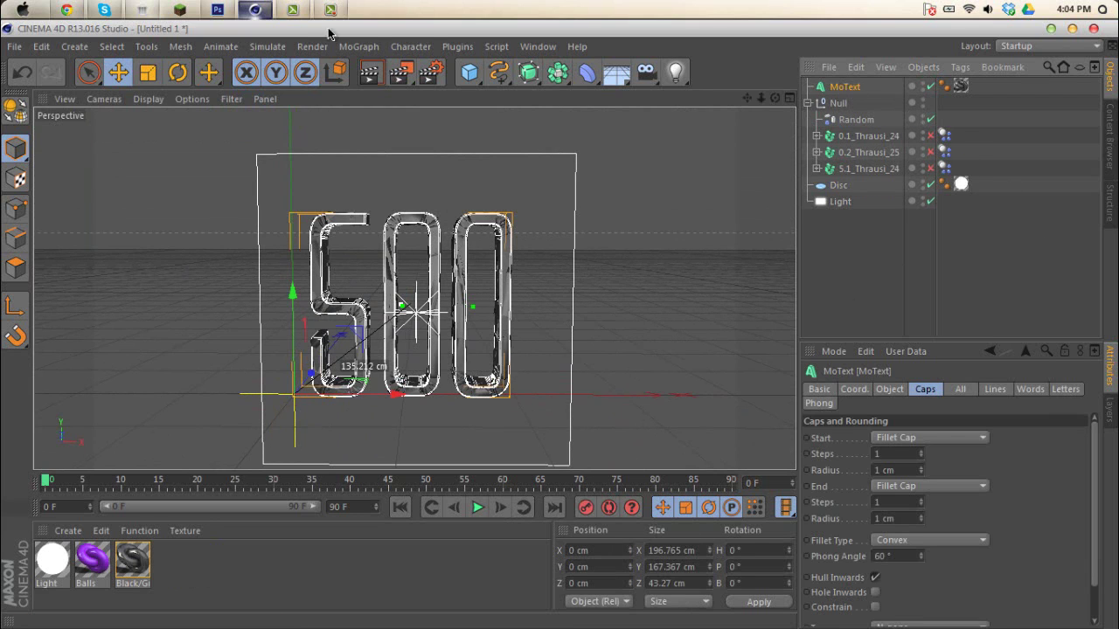
right_click(837, 88)
left_click(836, 291)
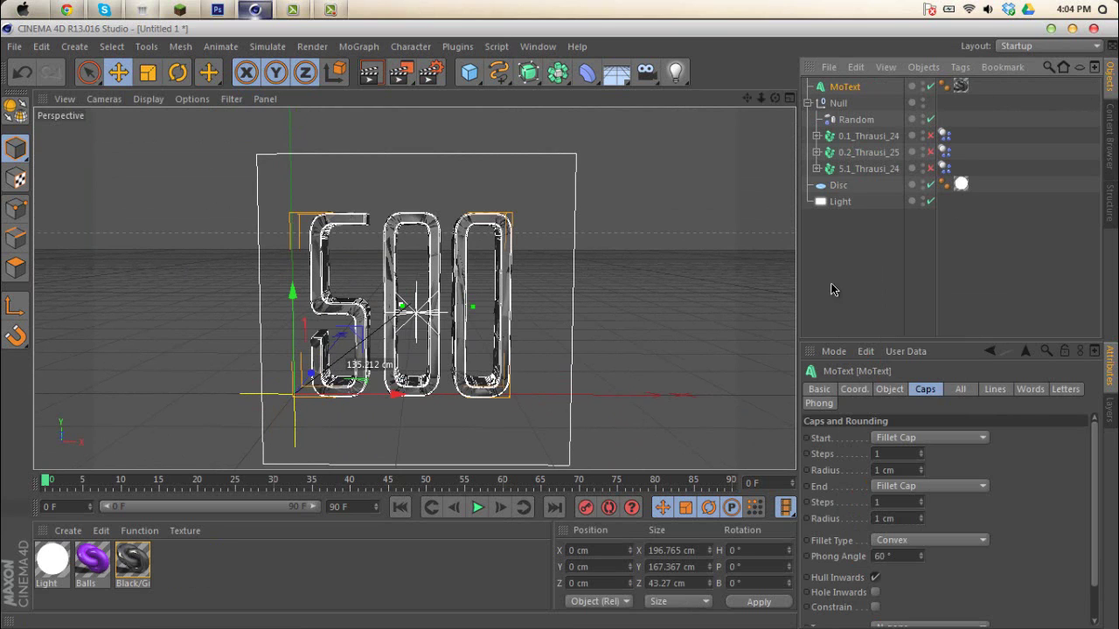
right_click(844, 88)
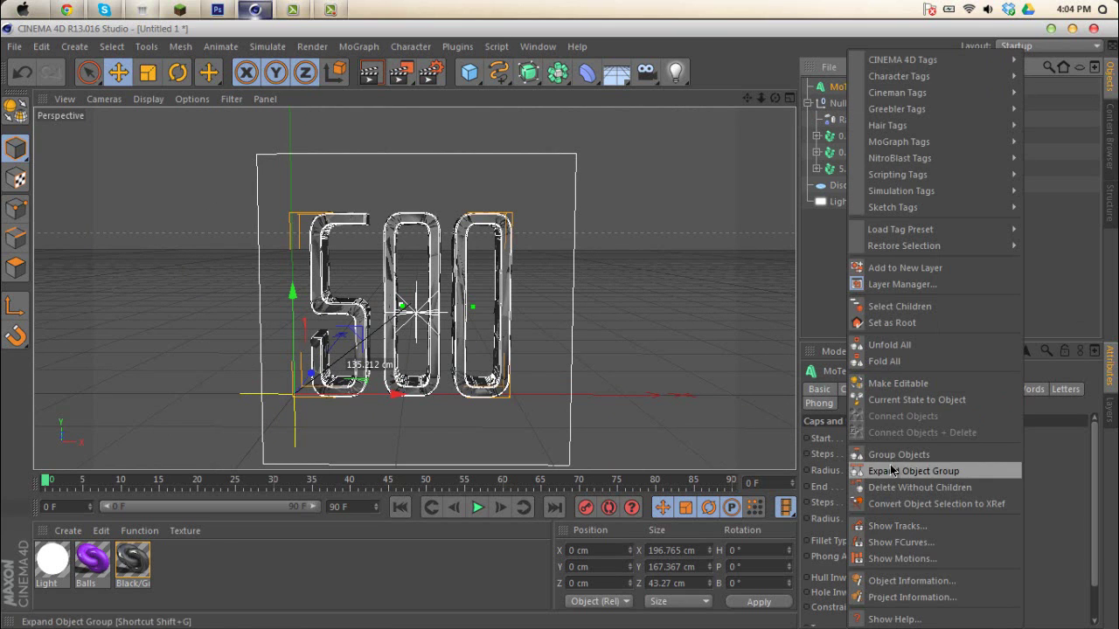
left_click(883, 454)
double_click(838, 87)
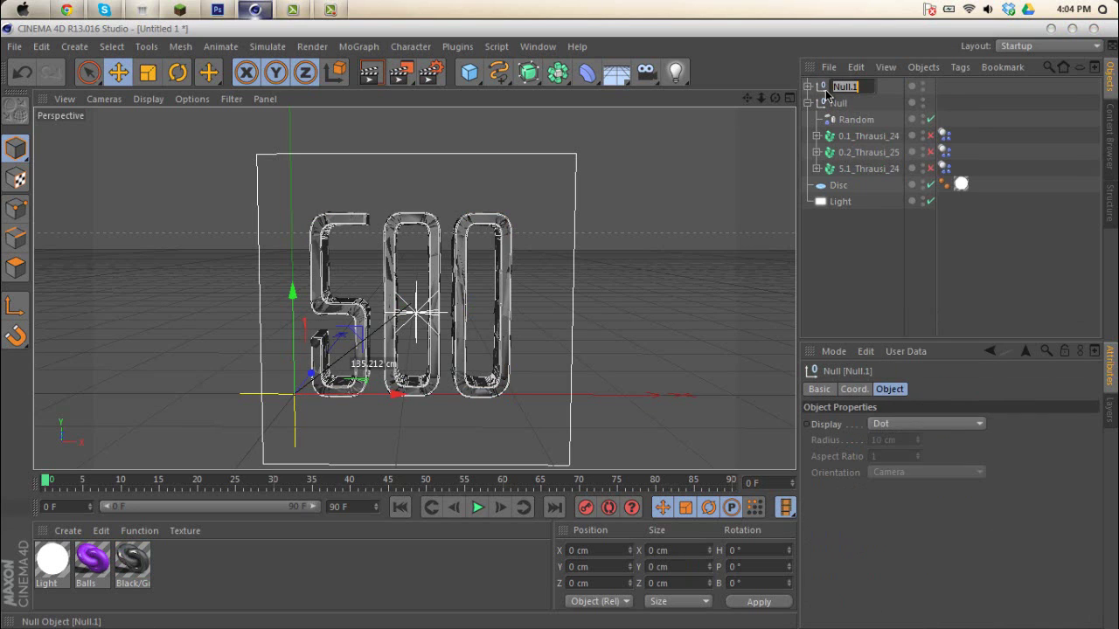
type("Balls")
key("Return")
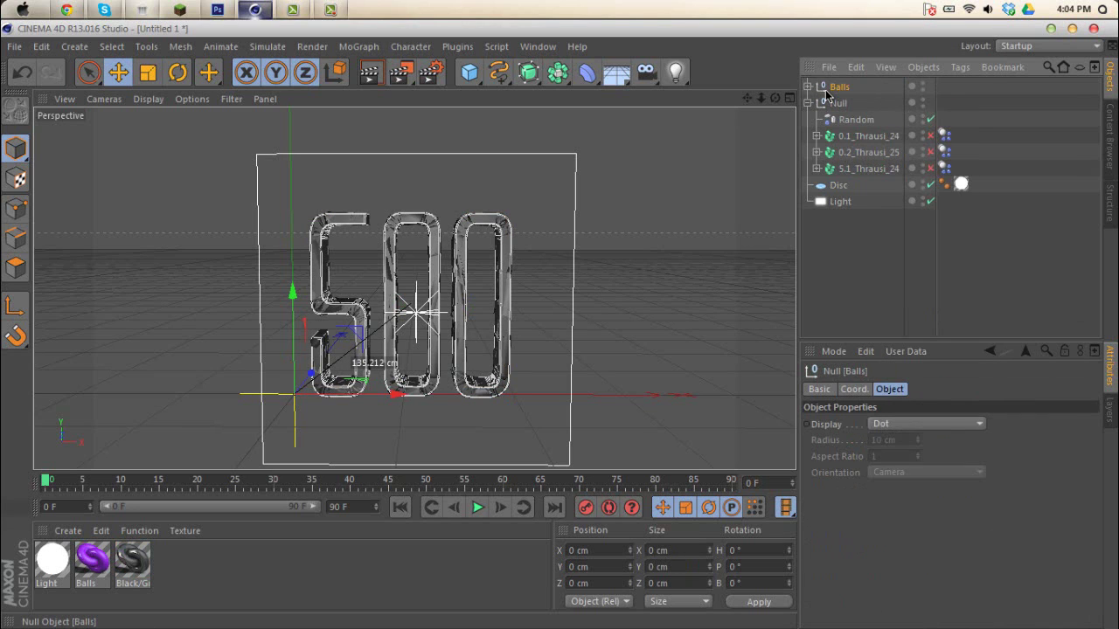
Add an Atom Array inside the Balls null and make the MoText its child
left_click(808, 87)
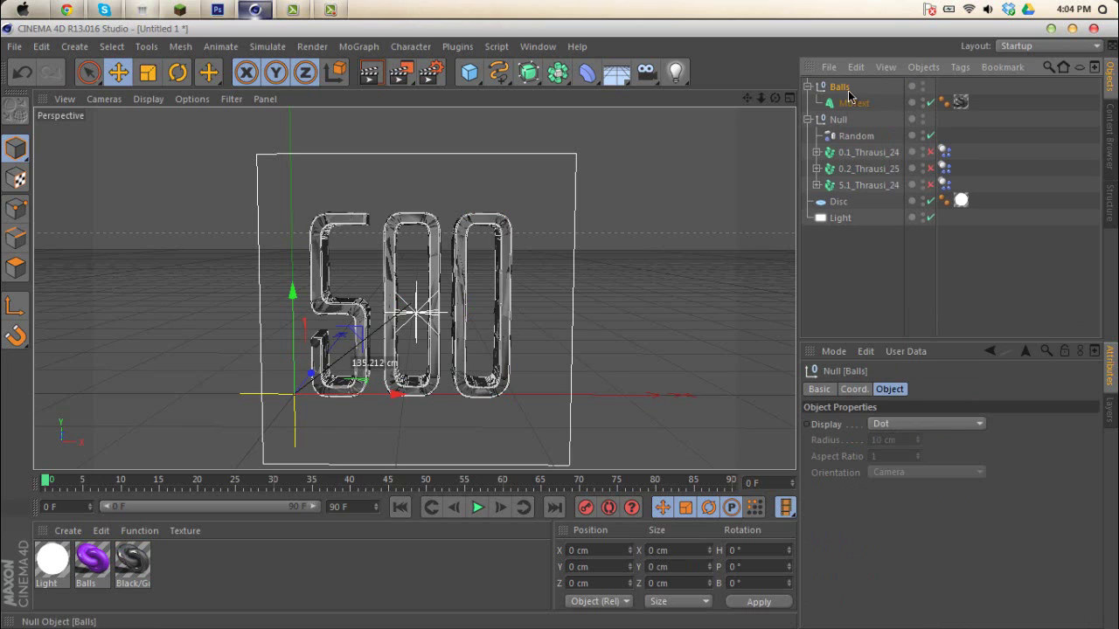
left_click(849, 102)
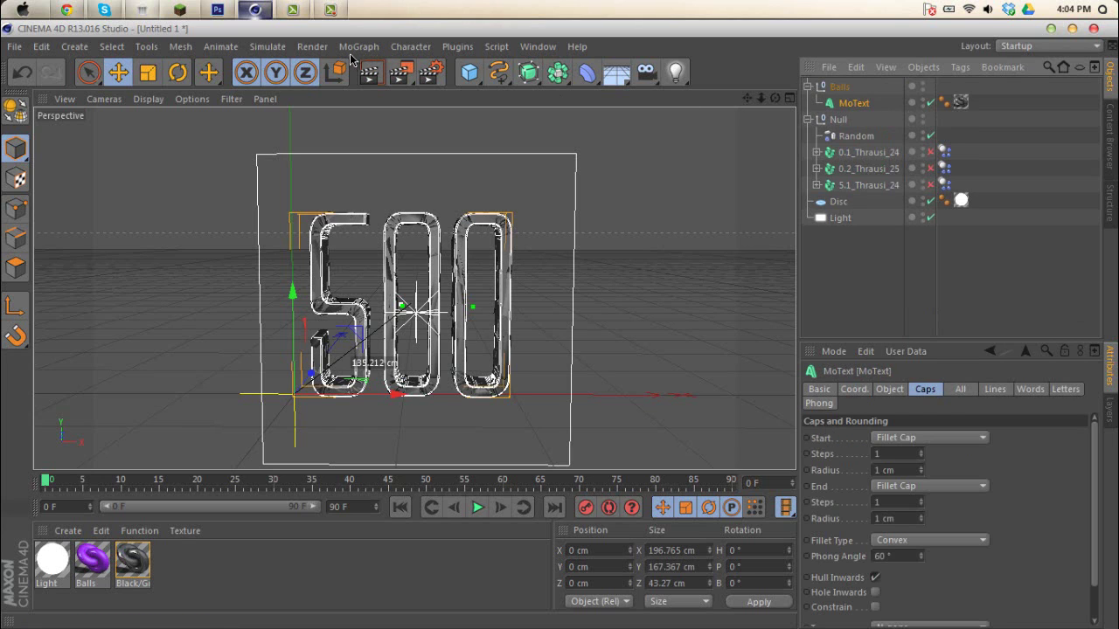
left_click(526, 77)
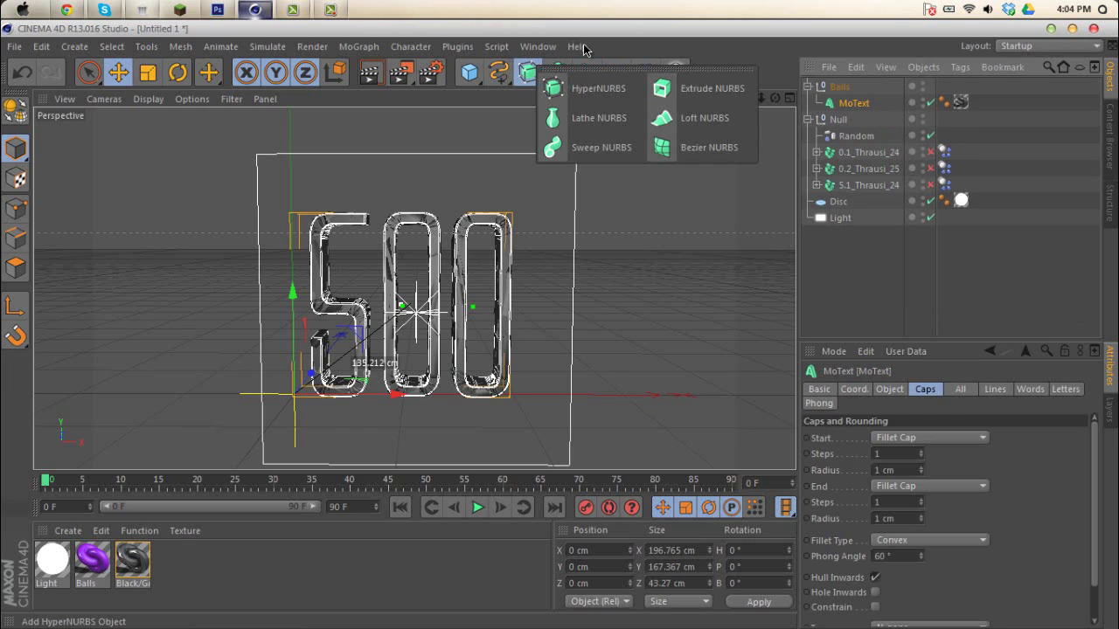
left_click(558, 73)
left_click(725, 88)
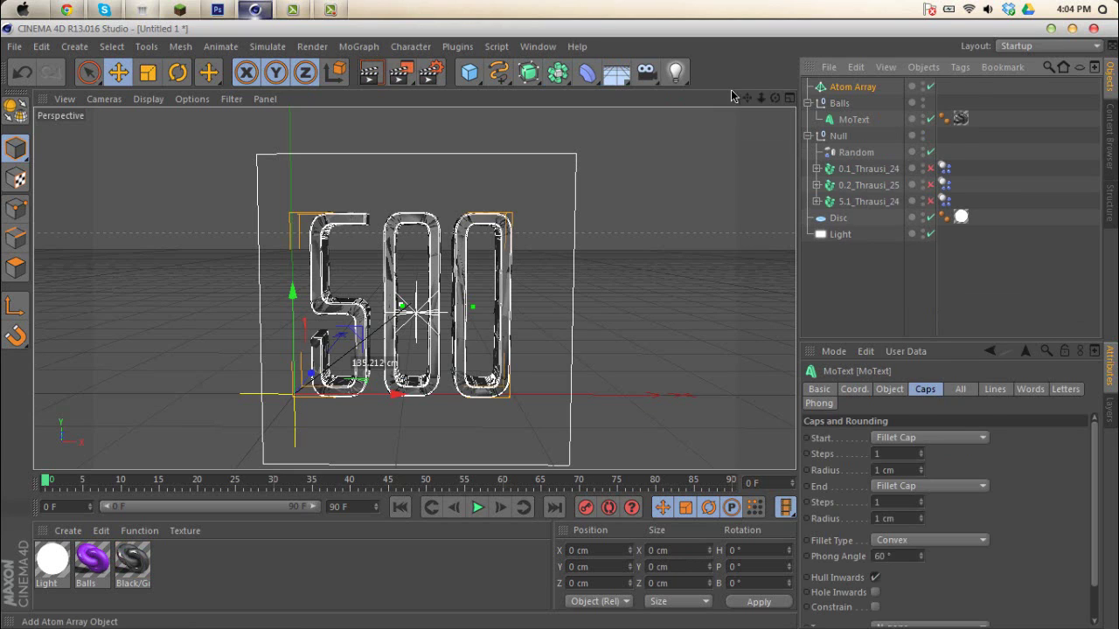
left_click_drag(847, 103, 854, 105)
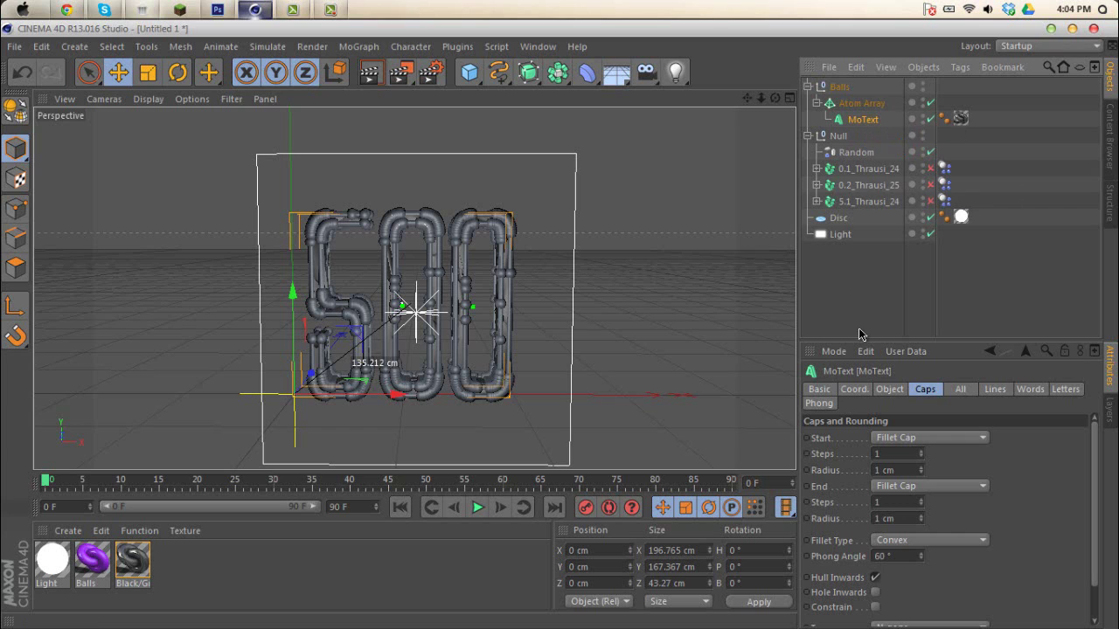
Set the Atom Array's cylinder radius to 0.01 cm
left_click(862, 103)
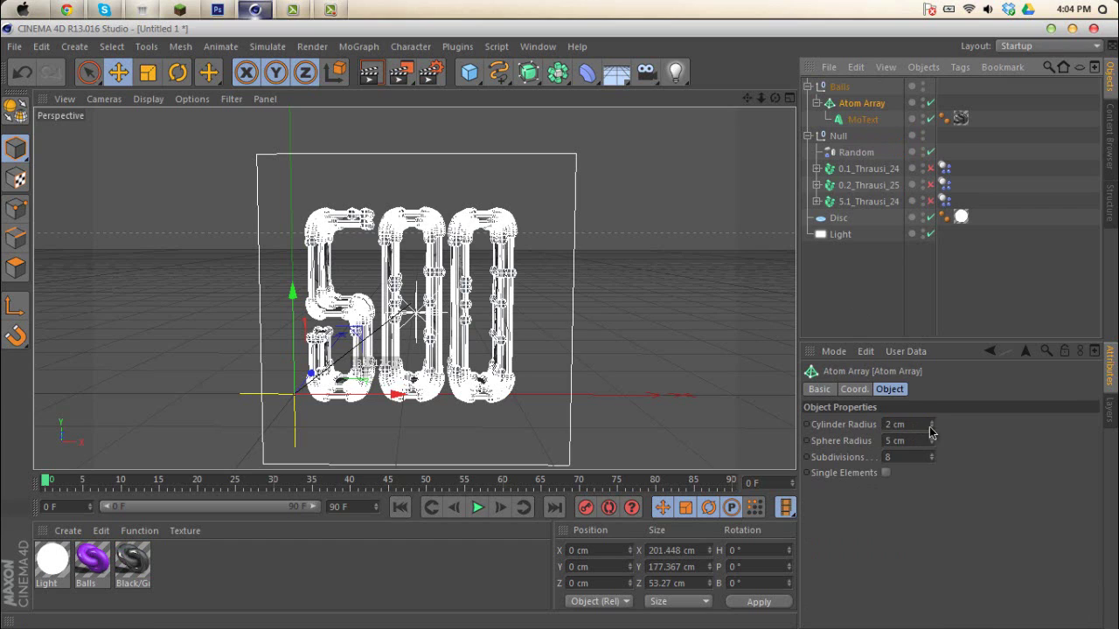
left_click(889, 425)
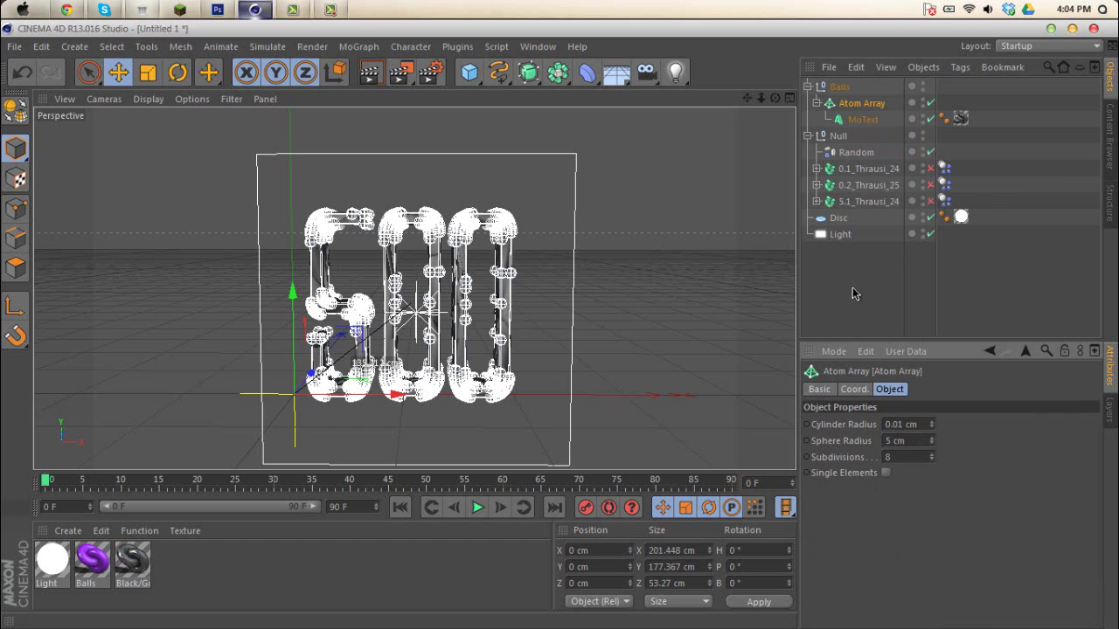
left_click(826, 323)
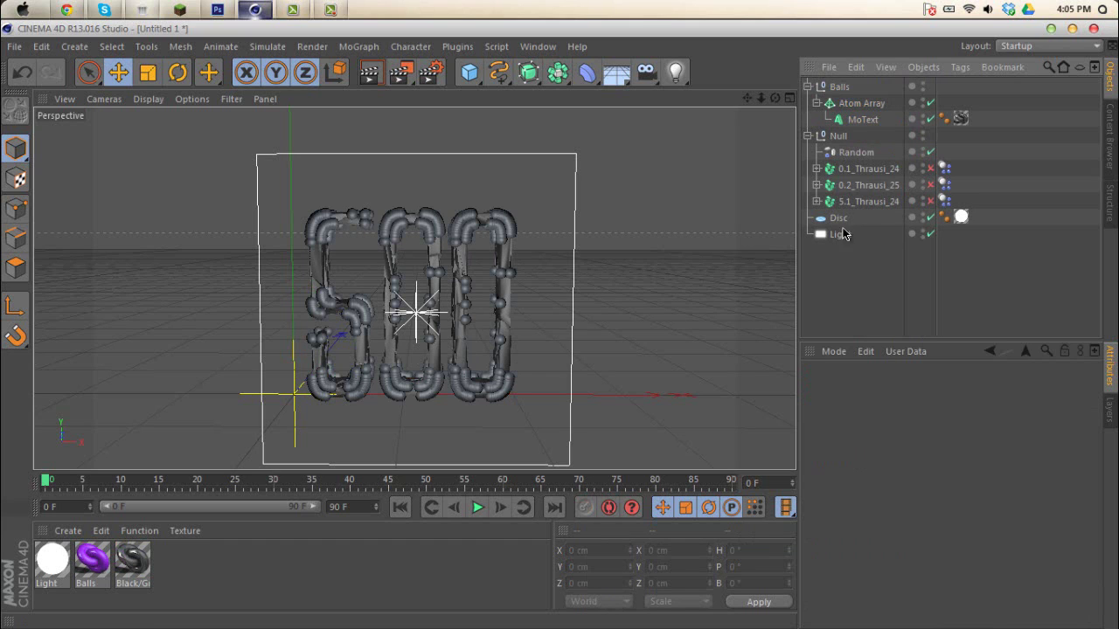
Set the Atom Array's sphere radius to 10 cm
left_click(855, 105)
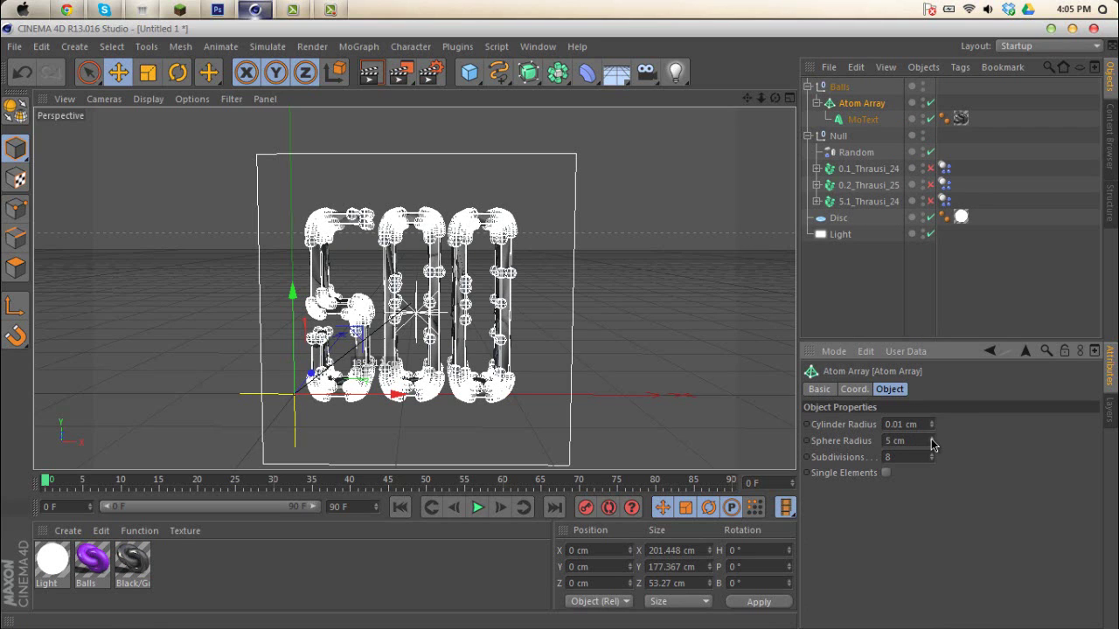
left_click_drag(931, 441, 932, 427)
left_click(905, 440)
left_click(831, 292)
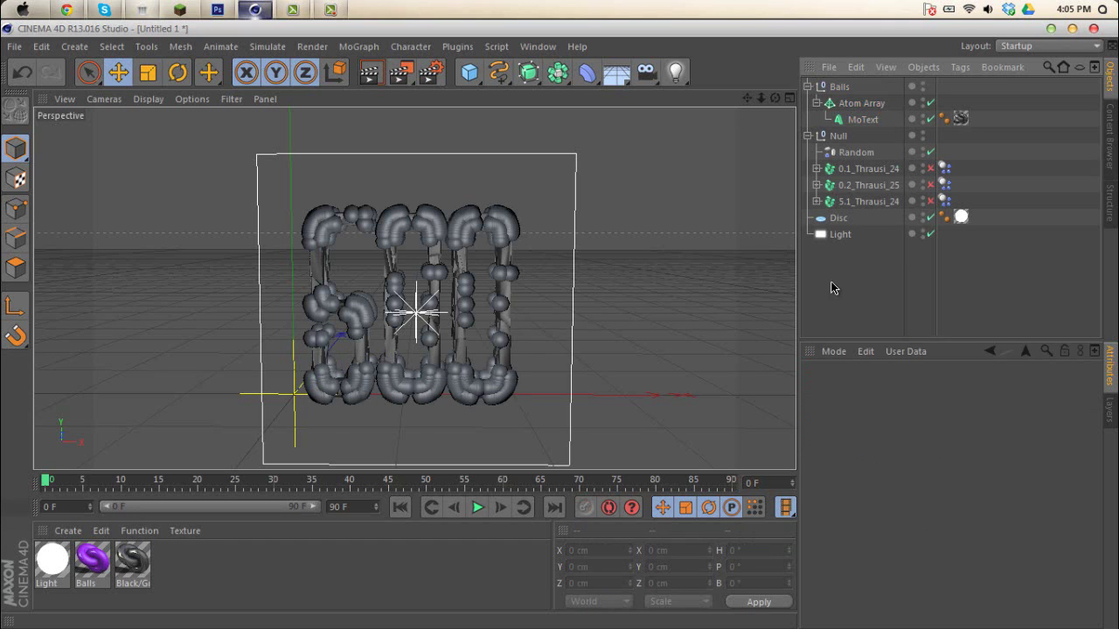
left_click(856, 107)
left_click(891, 441)
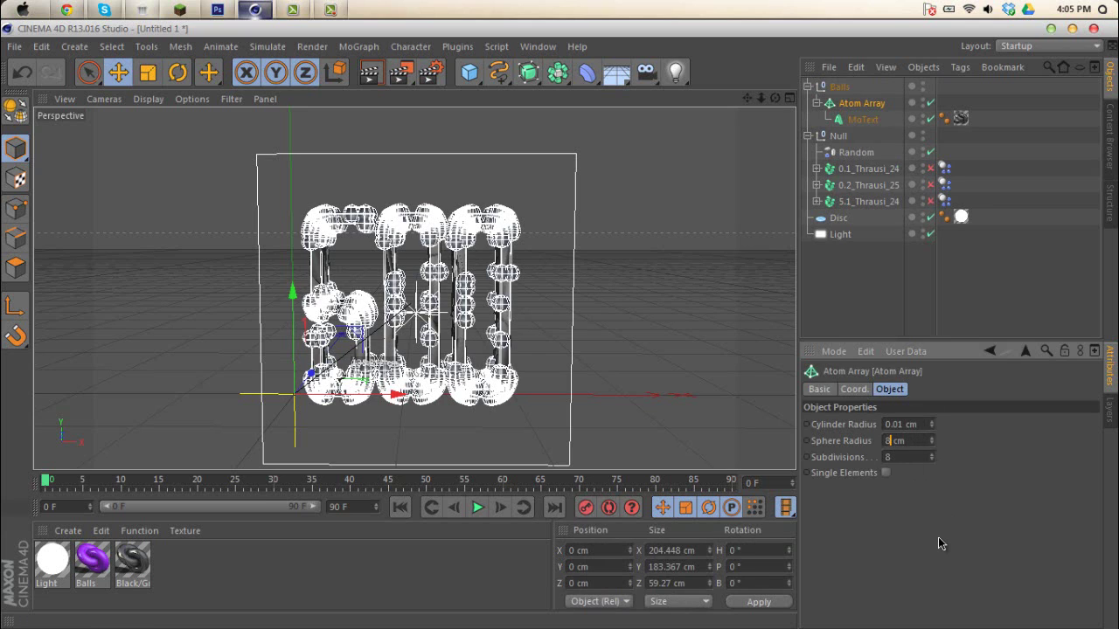
key("Return")
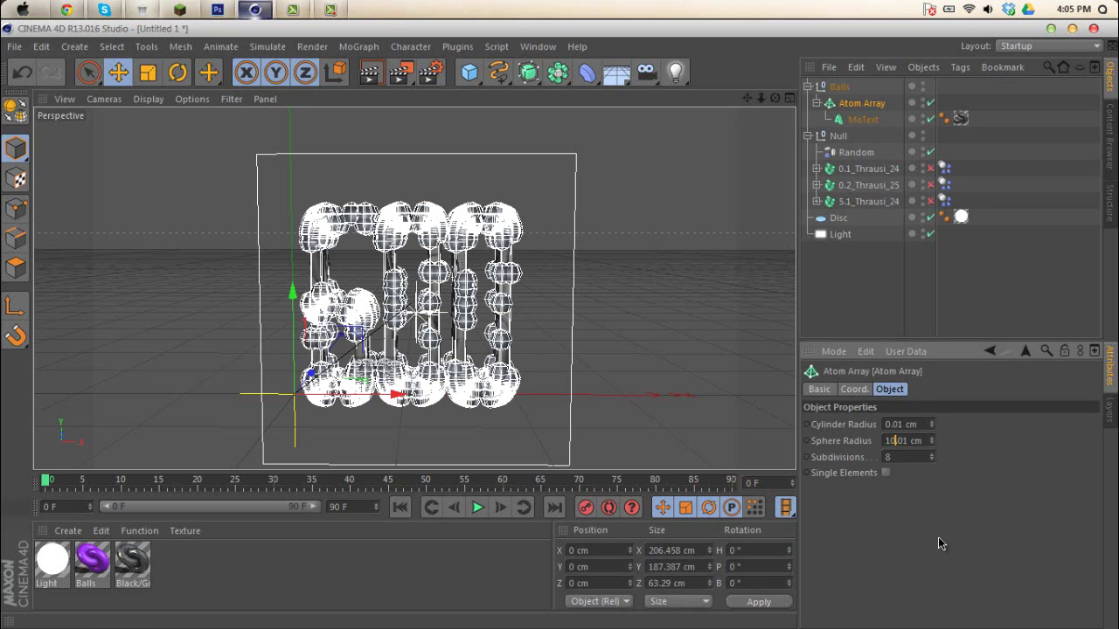
key("Delete")
key("Delete")
key("Delete")
key("Return")
left_click(848, 278)
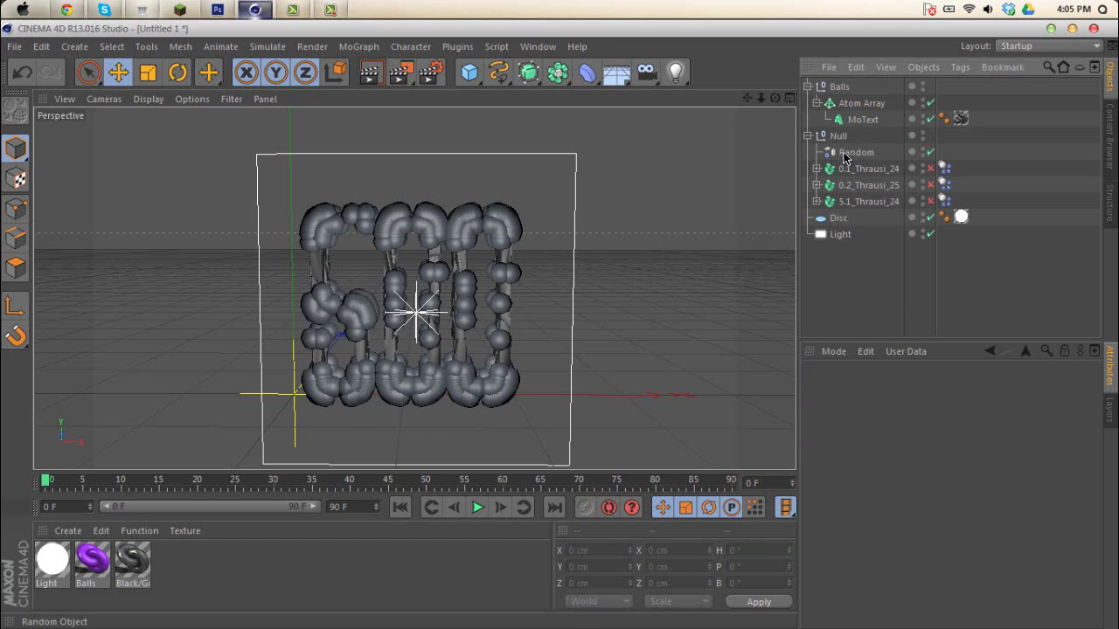
Set the Atom Array's subdivisions to 25
left_click(861, 103)
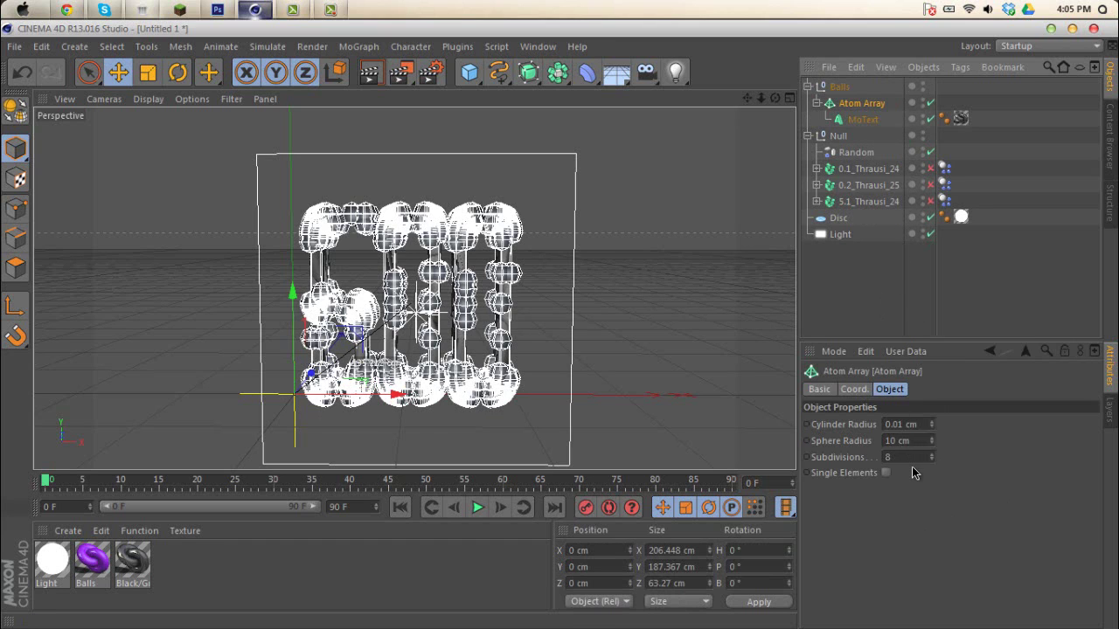
left_click(912, 457)
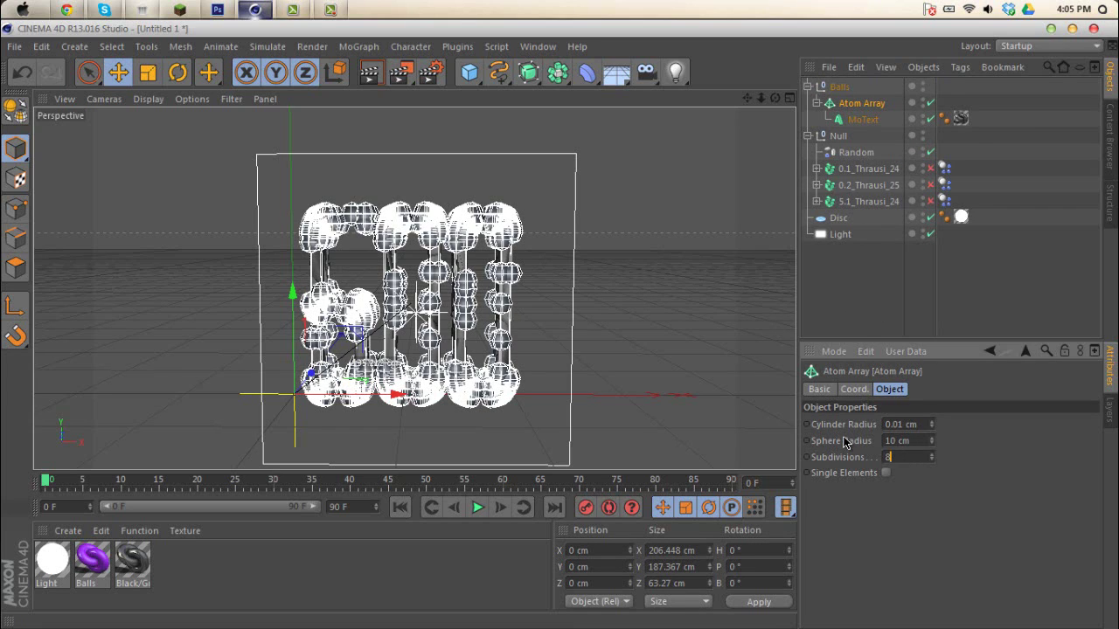
left_click(839, 298)
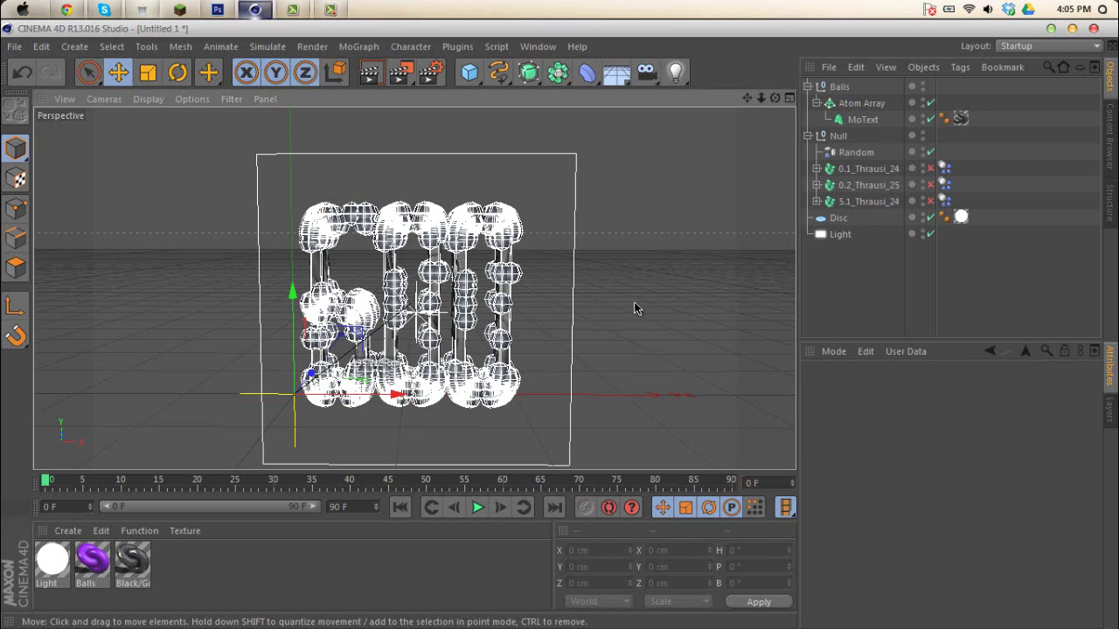
left_click(861, 103)
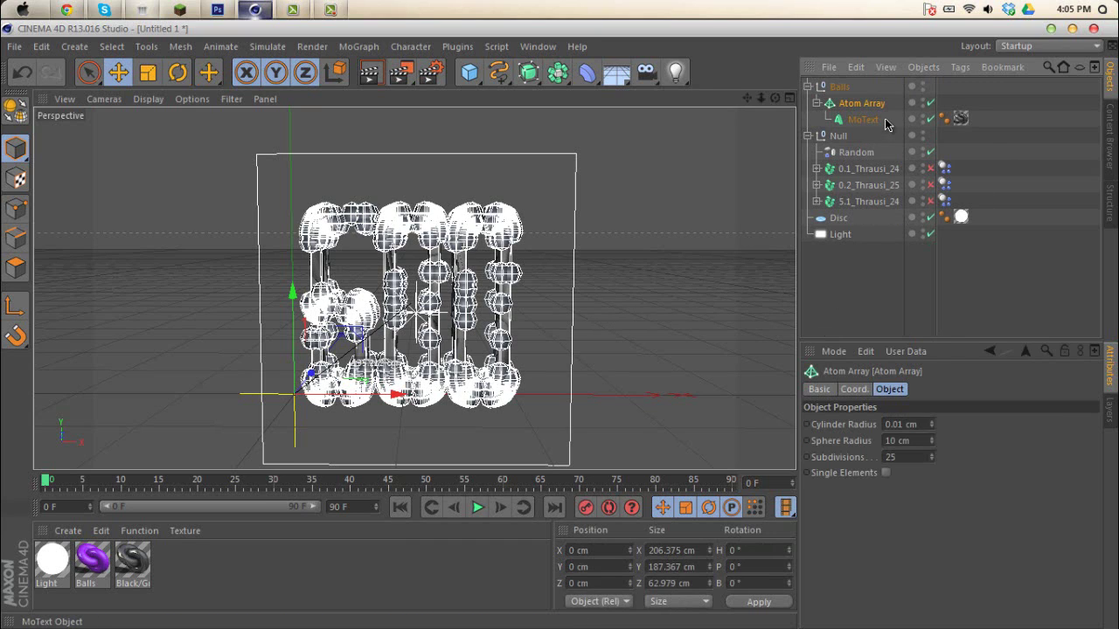
left_click(929, 313)
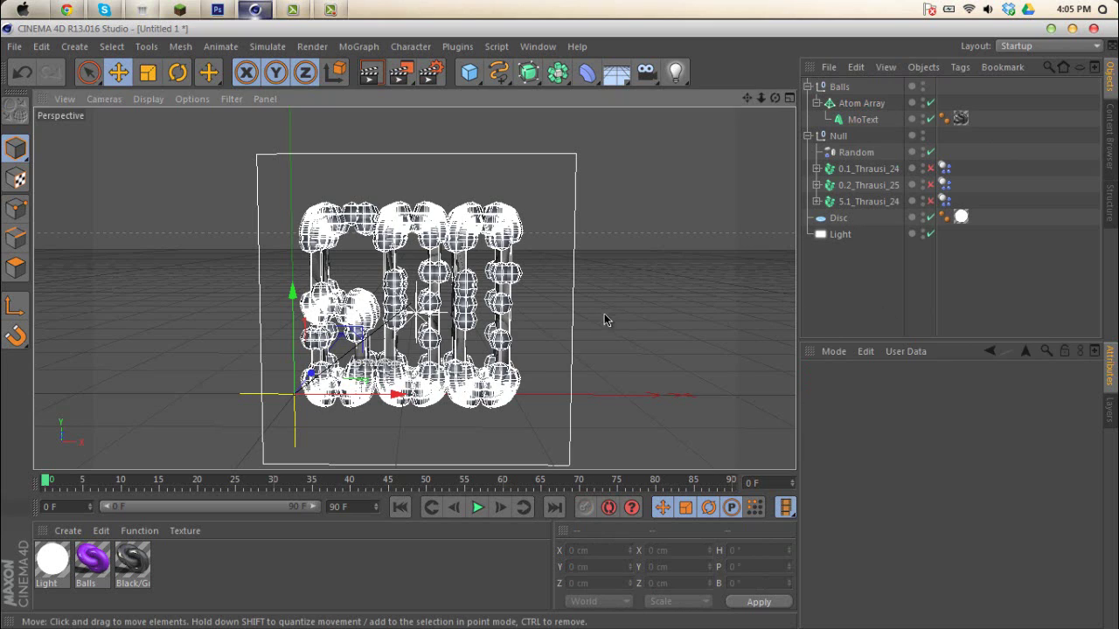
Add a Random effector to the Balls null and set its deformation to Point
left_click_drag(589, 362, 581, 367, "alt")
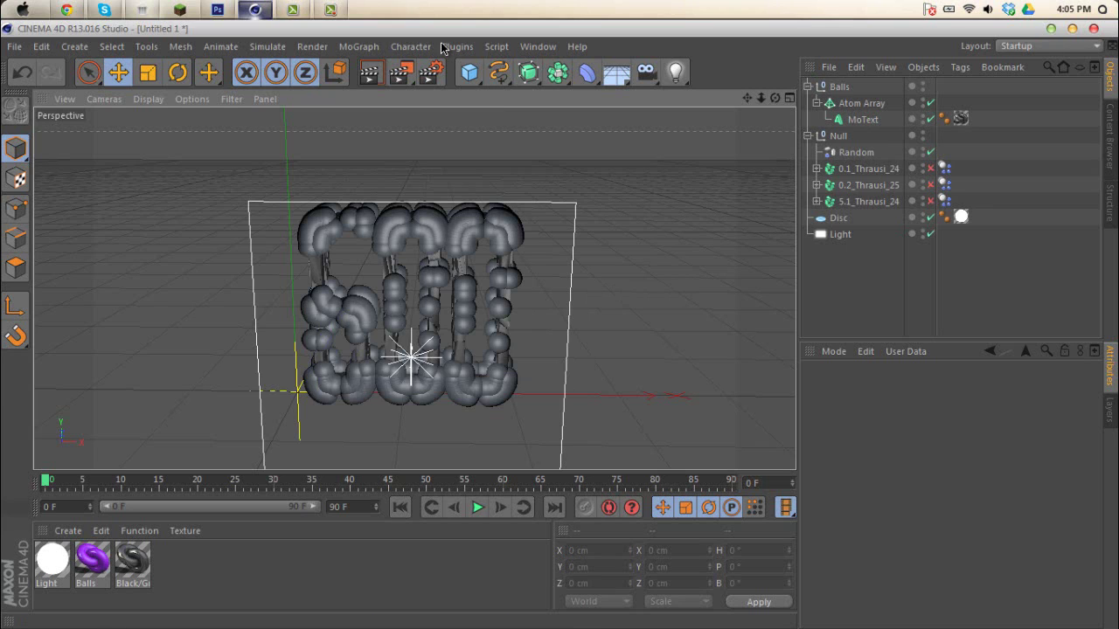
left_click(368, 51)
mouse_move(398, 70)
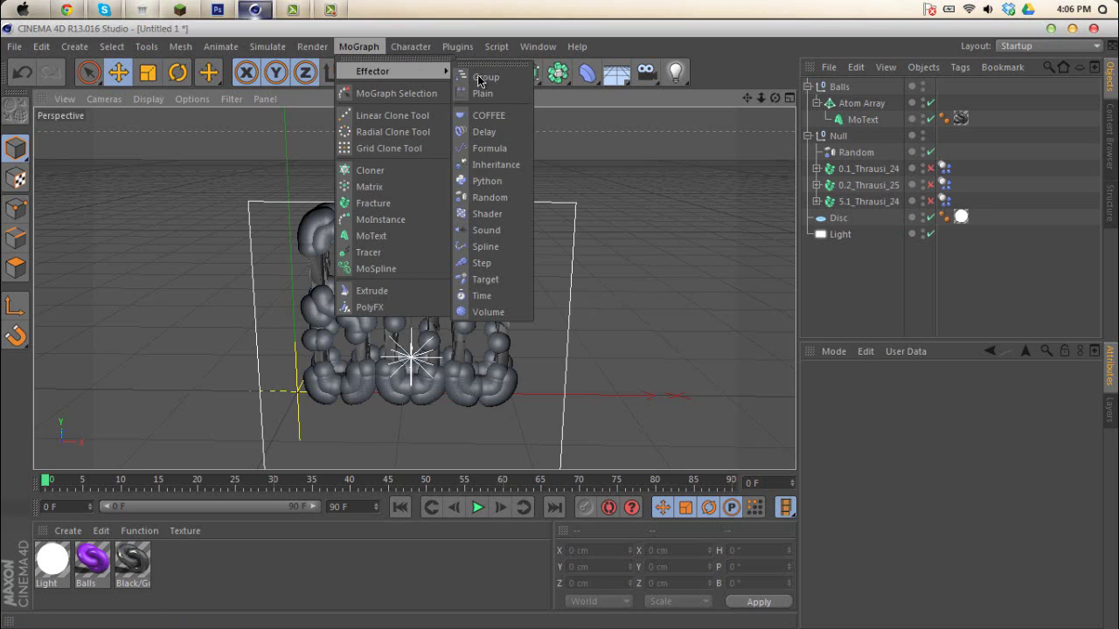
left_click(486, 198)
left_click_drag(853, 87, 849, 111)
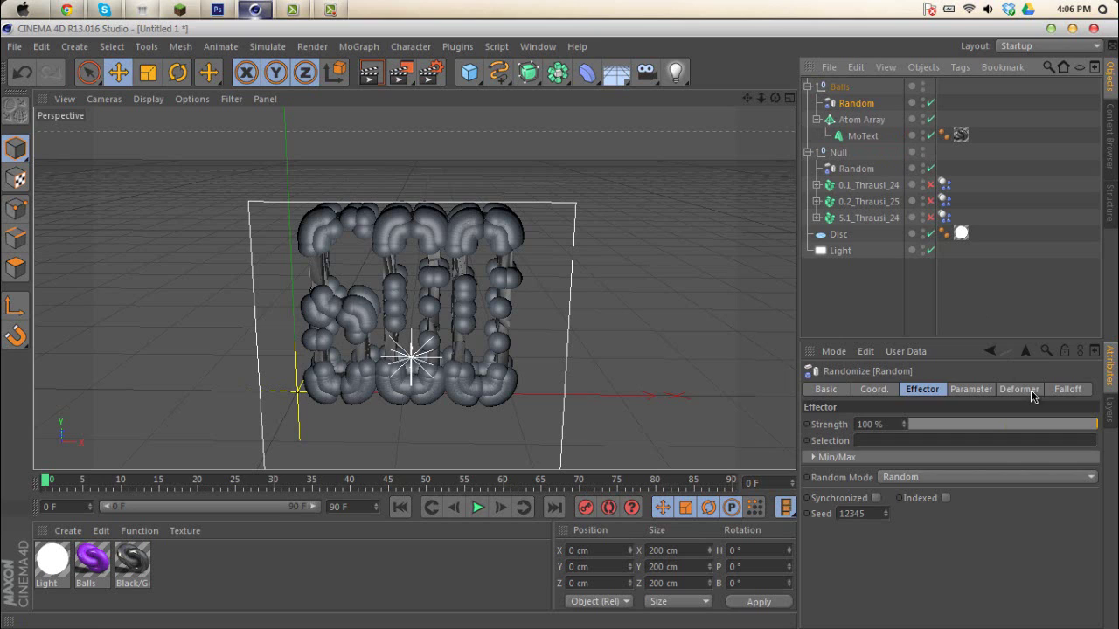
left_click(1030, 390)
left_click(897, 425)
left_click(896, 476)
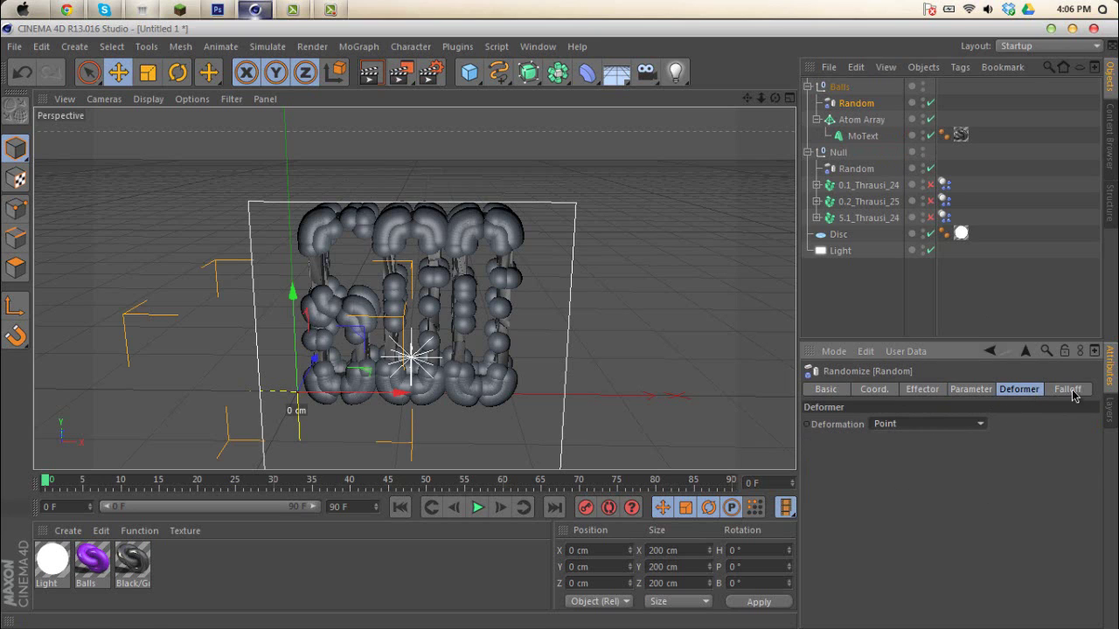
Place the Random effector under the Atom Array and reduce its falloff weight to 19%
left_click_drag(856, 104, 860, 128)
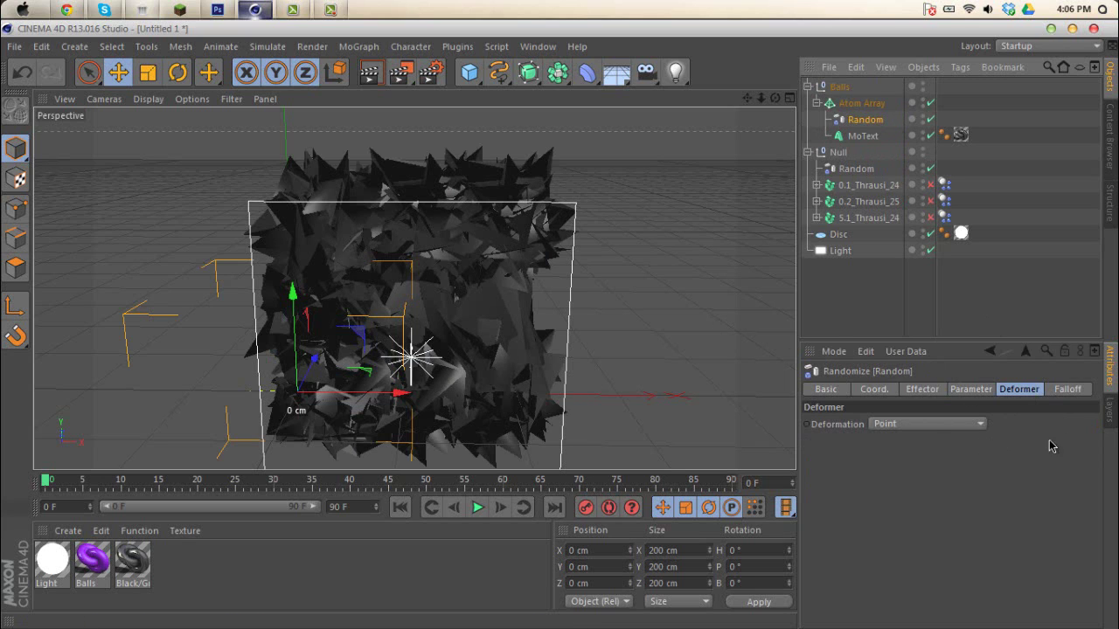
left_click(1068, 390)
left_click_drag(954, 456, 939, 456)
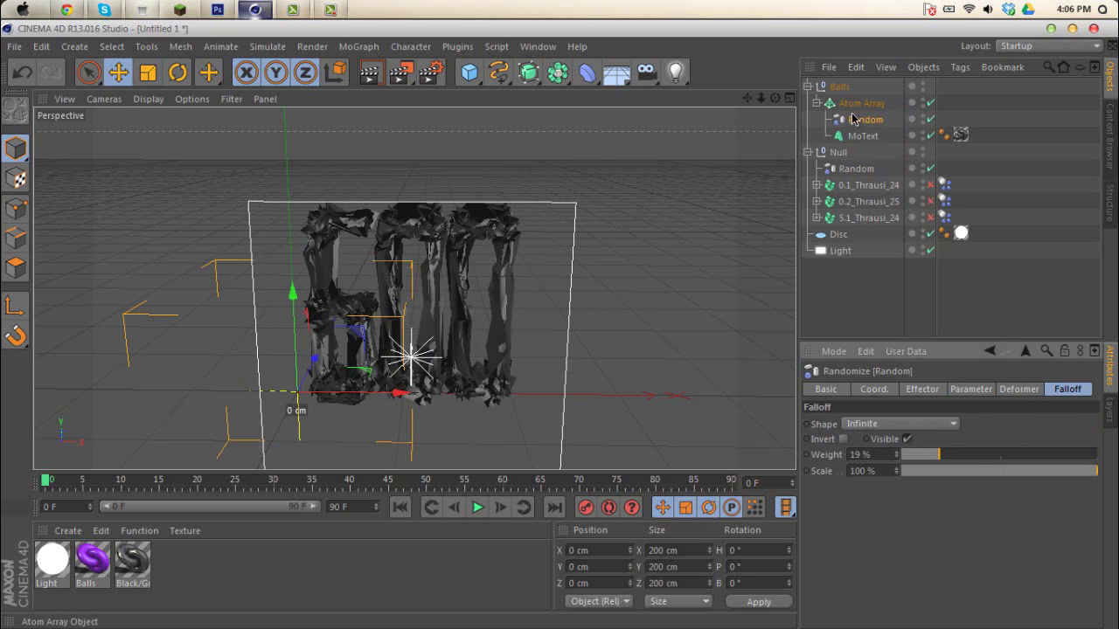
Try the Random effector directly in the Balls null and under the MoText, and delete it
left_click_drag(862, 120, 861, 97)
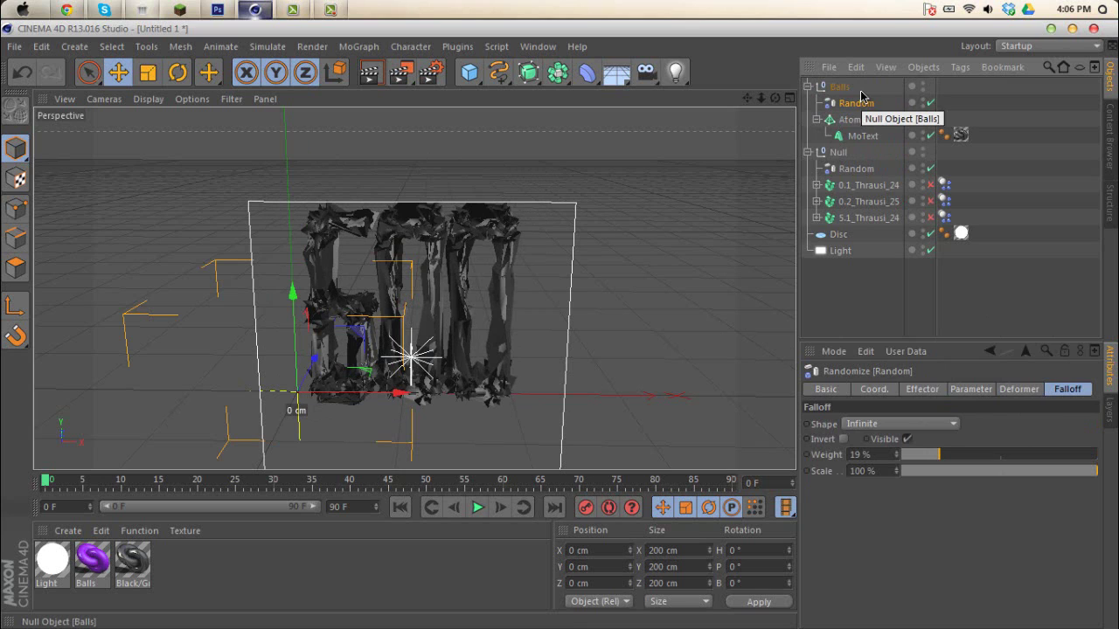
left_click(862, 332)
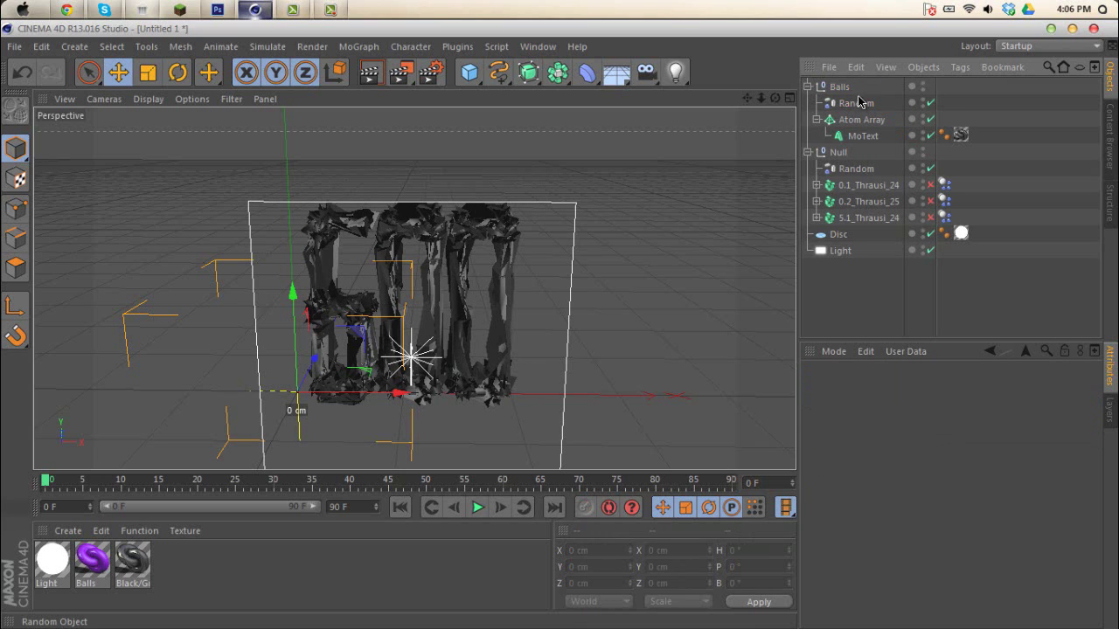
left_click_drag(857, 105, 858, 139)
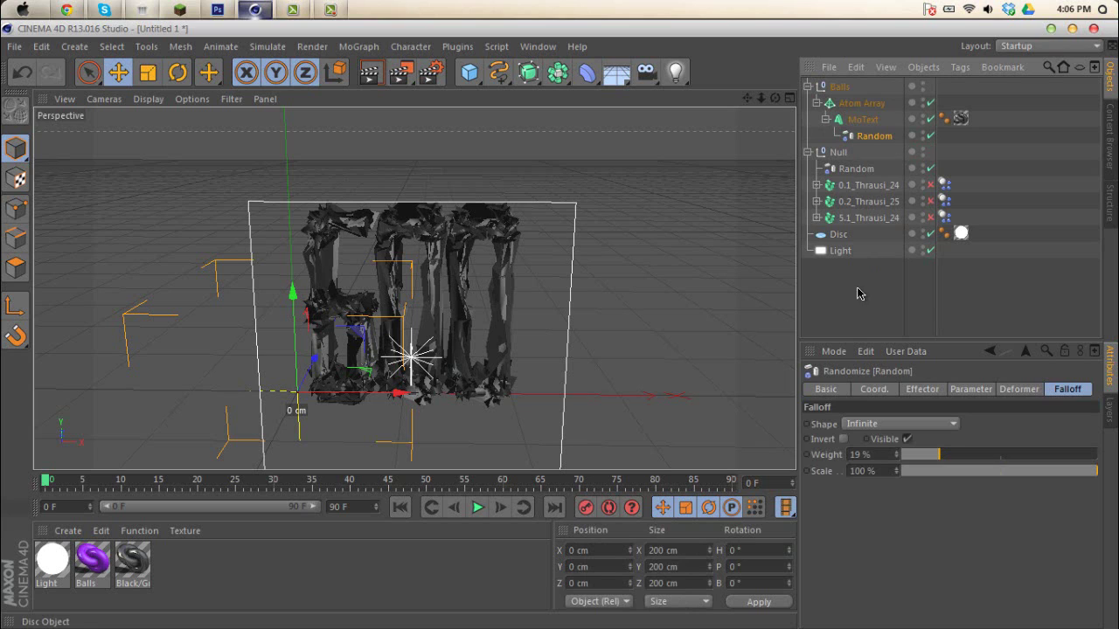
left_click(862, 328)
left_click(859, 137)
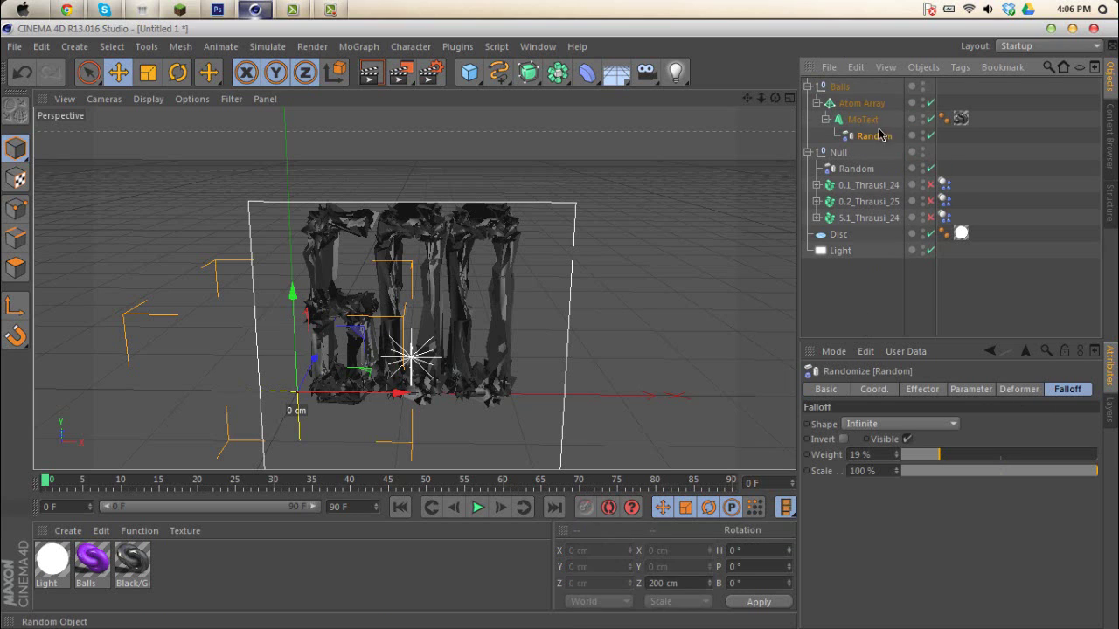
key("Delete")
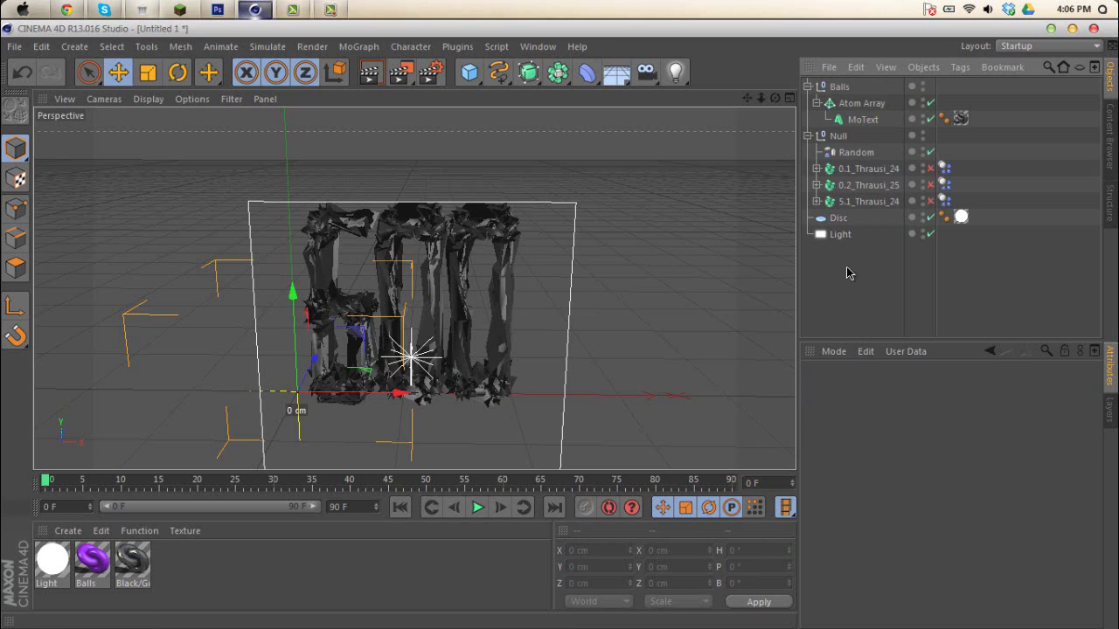
Examine the settings of the Atom Array and the fracture layer's Random effector, and the ball text in the viewport
left_click(852, 120)
left_click(857, 104)
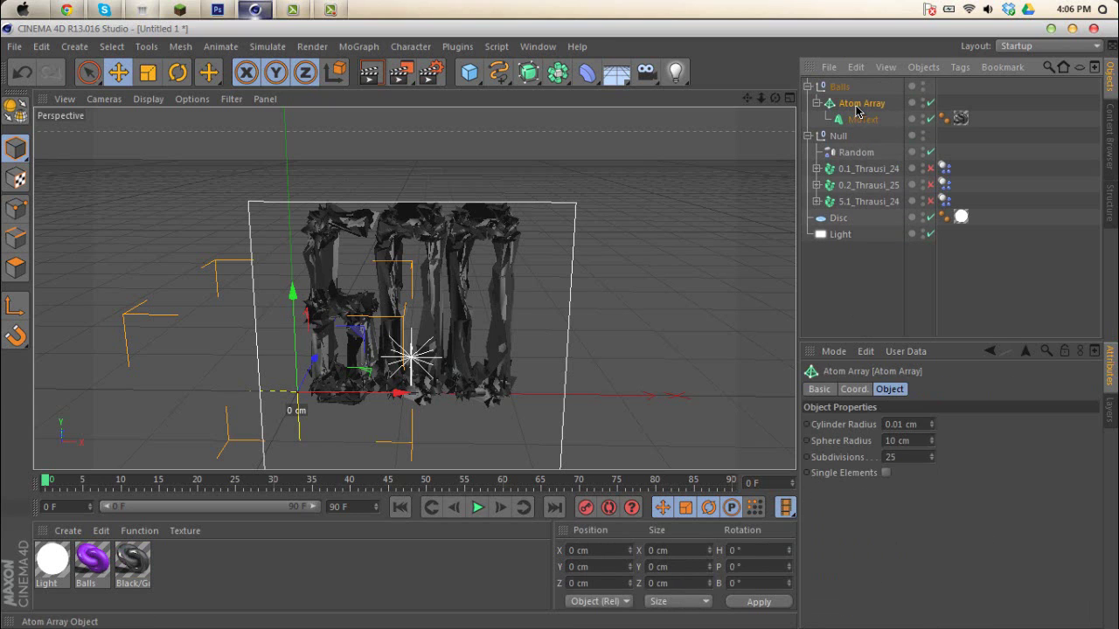
left_click(856, 152)
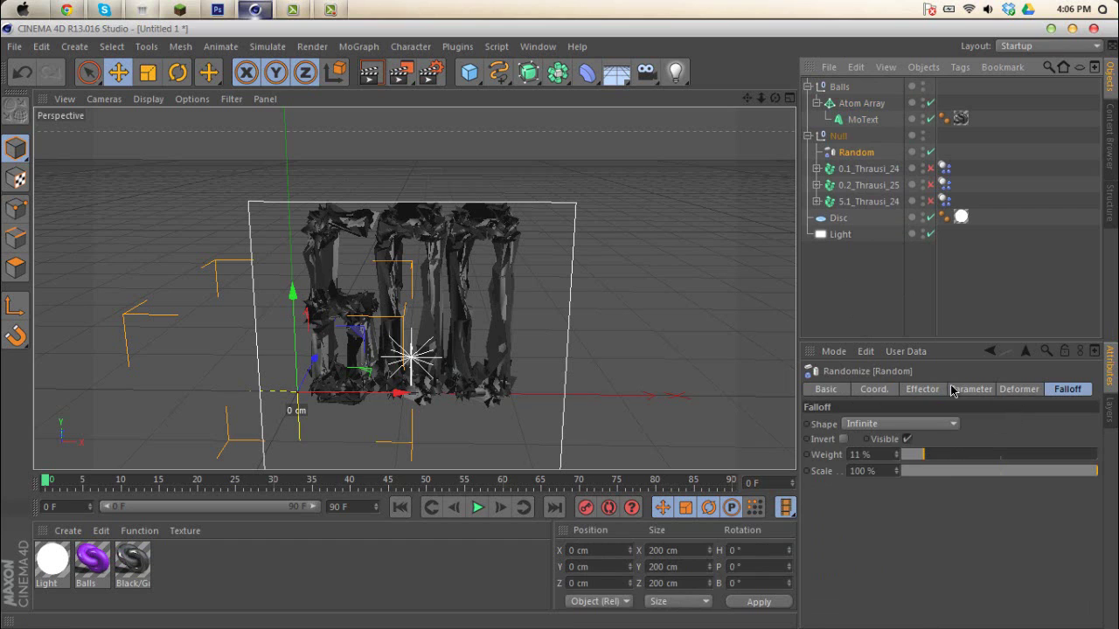
left_click(844, 299)
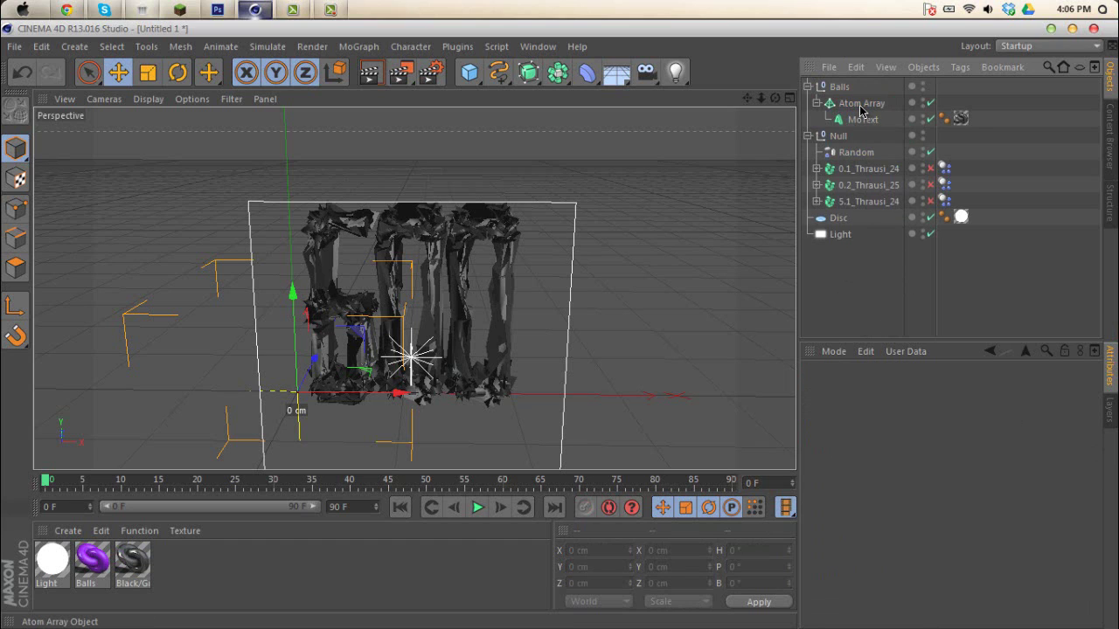
left_click(860, 107)
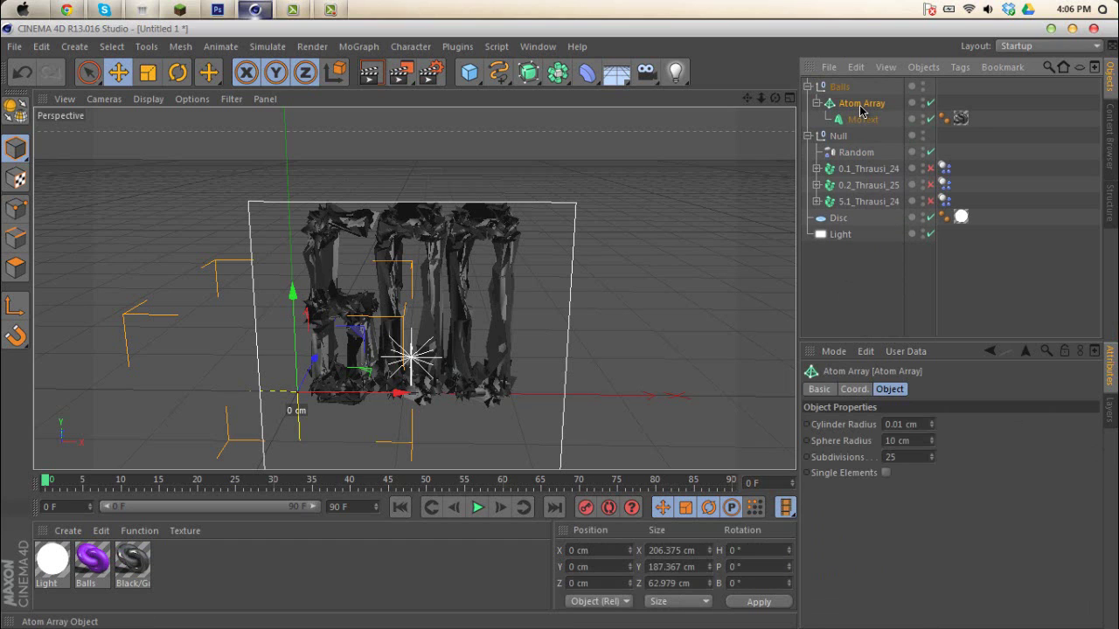
left_click(859, 305)
key("ctrl+r")
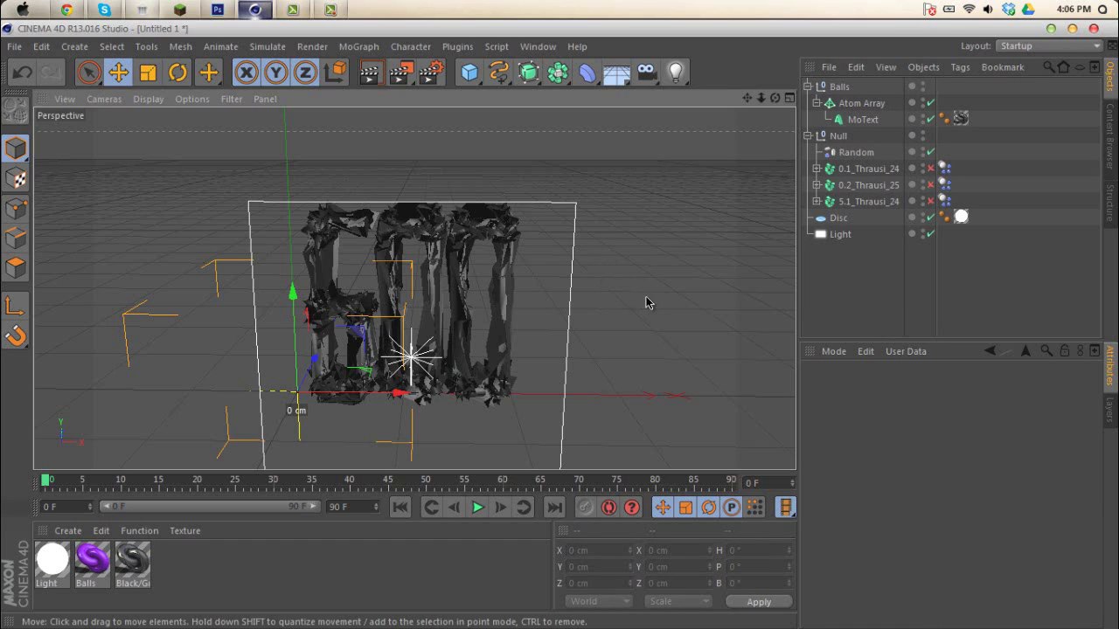
left_click_drag(646, 296, 652, 240, "alt")
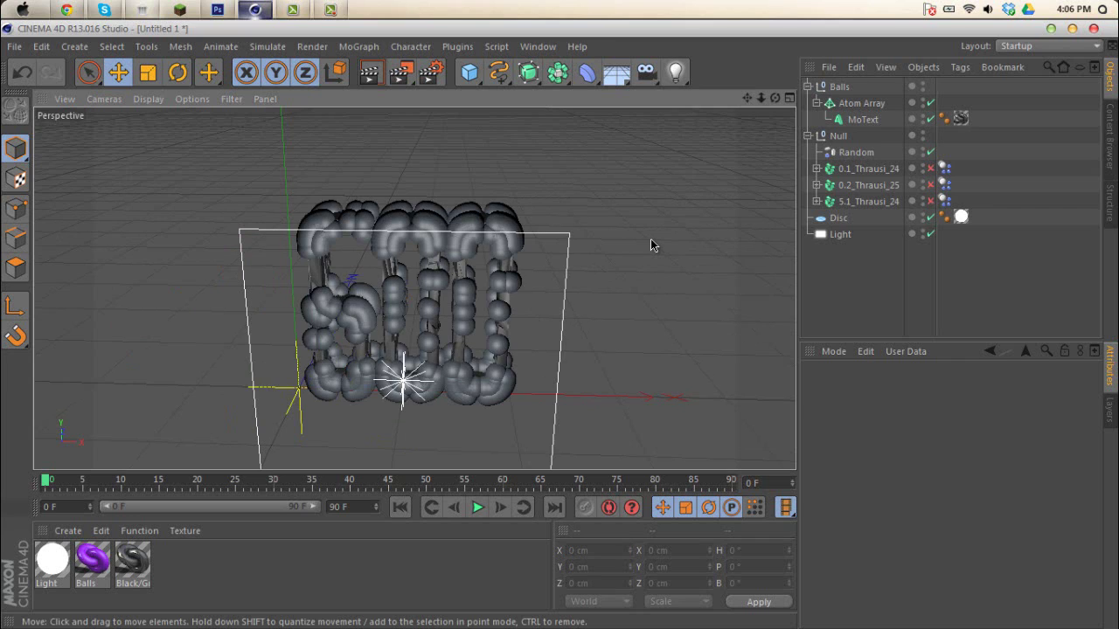
Add a Random effector as a child of the MoText in the Balls null and set its deformation to Point
left_click(360, 47)
mouse_move(390, 69)
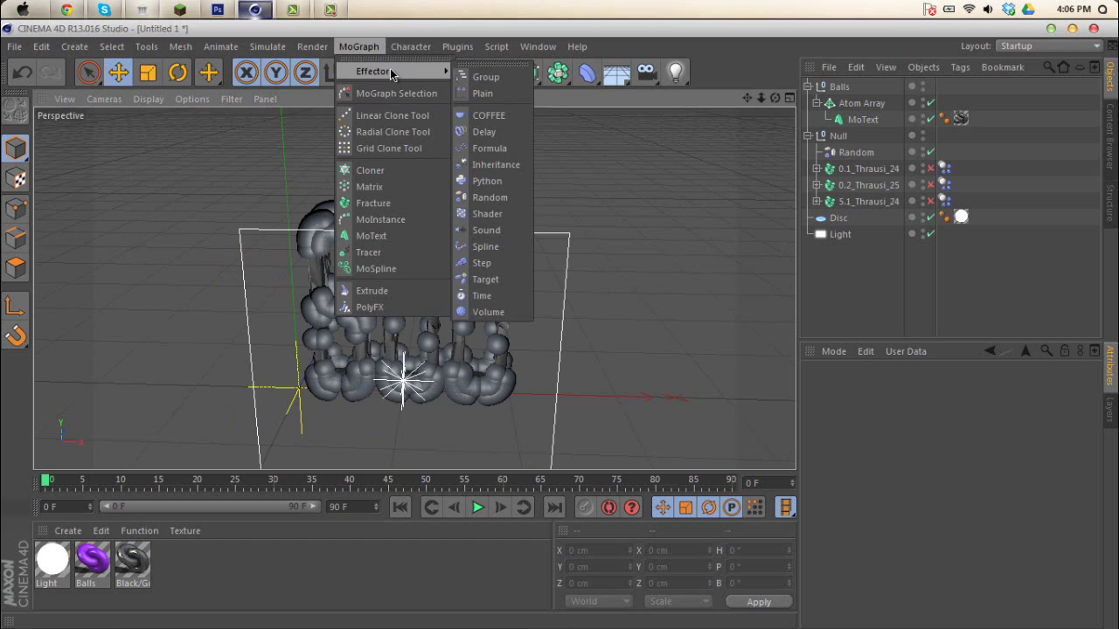
left_click(505, 200)
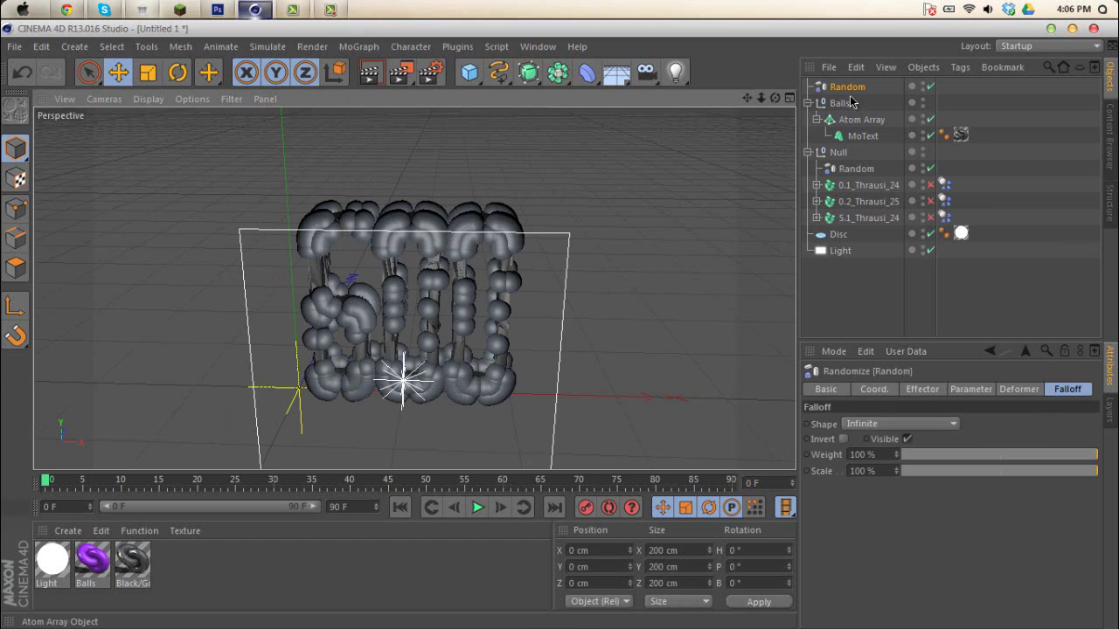
left_click_drag(853, 125, 866, 137)
left_click(1020, 390)
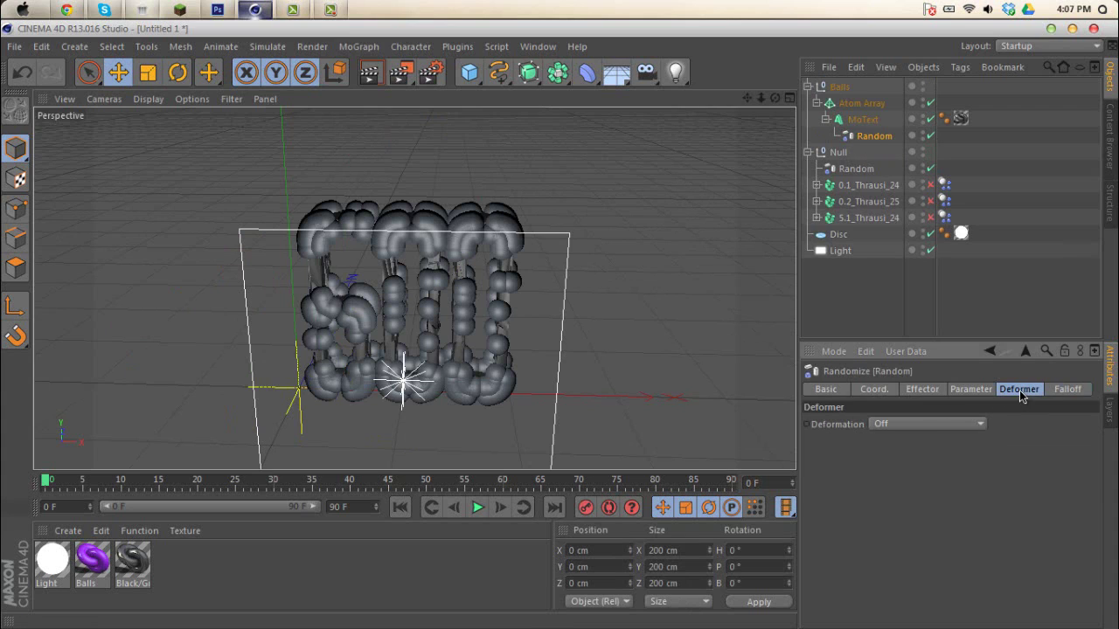
left_click(917, 425)
left_click(905, 472)
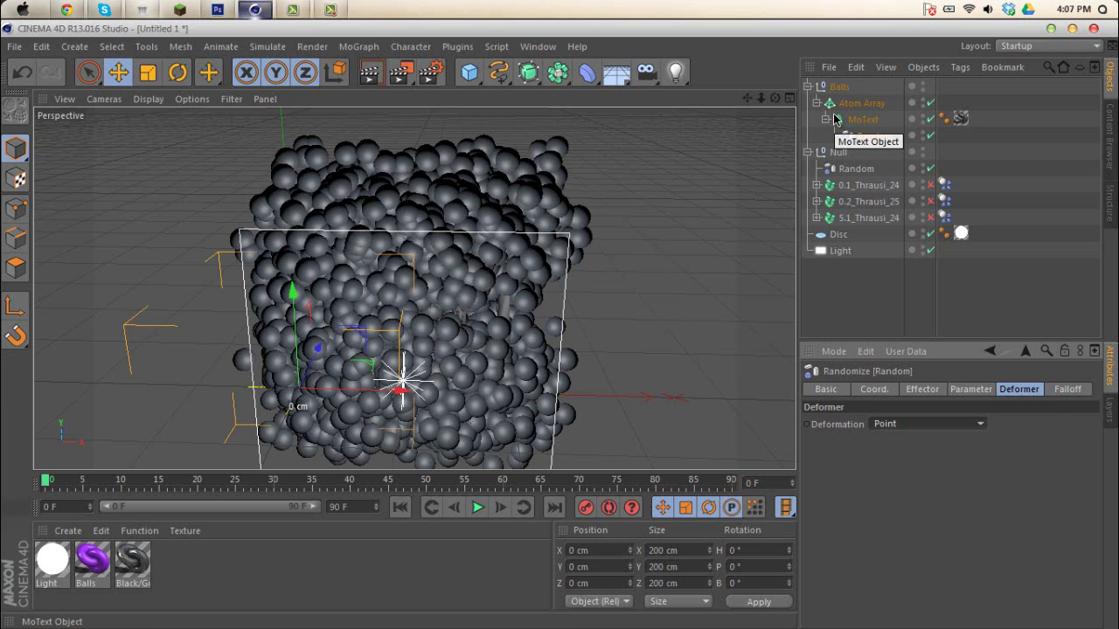
Reduce the falloff weight of the MoText's Random effector to 11%
left_click(877, 299)
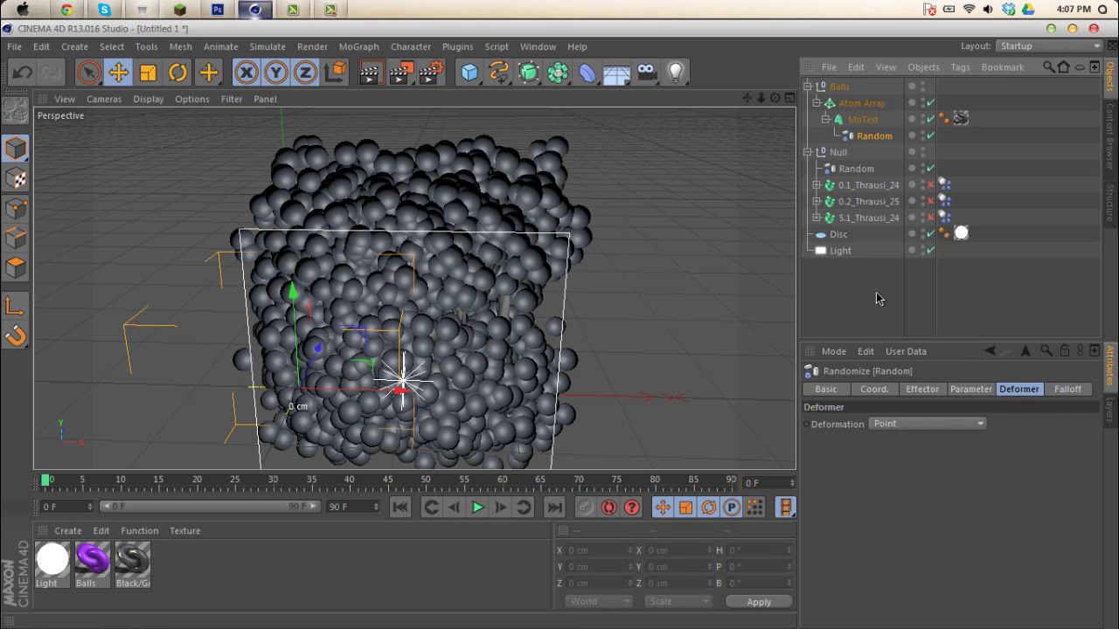
left_click(874, 119)
left_click(876, 135)
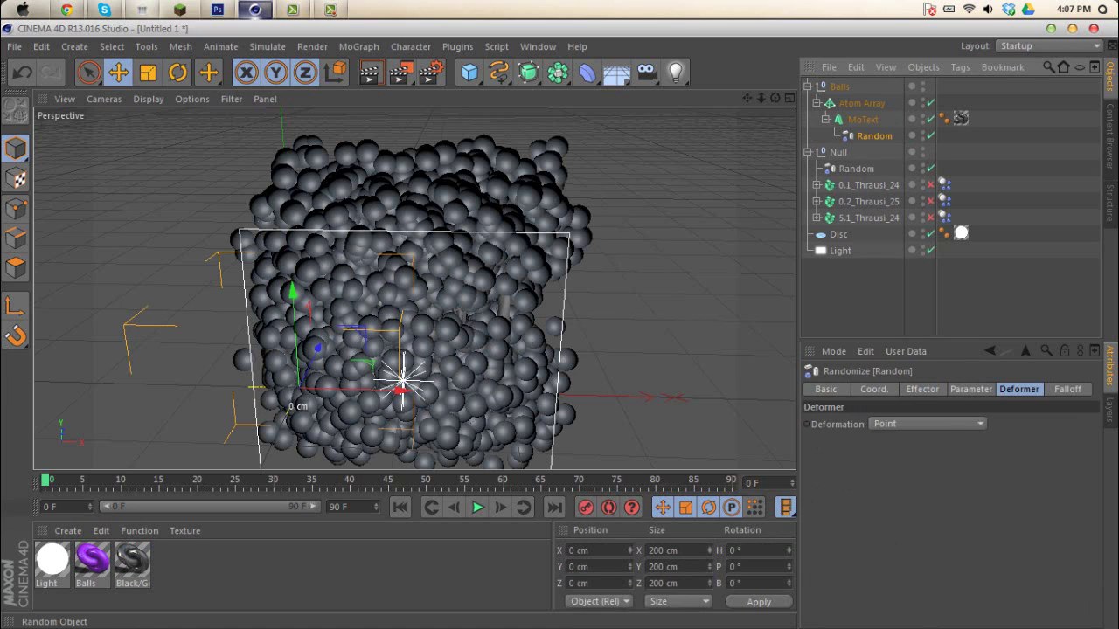
left_click(1066, 389)
left_click(950, 456)
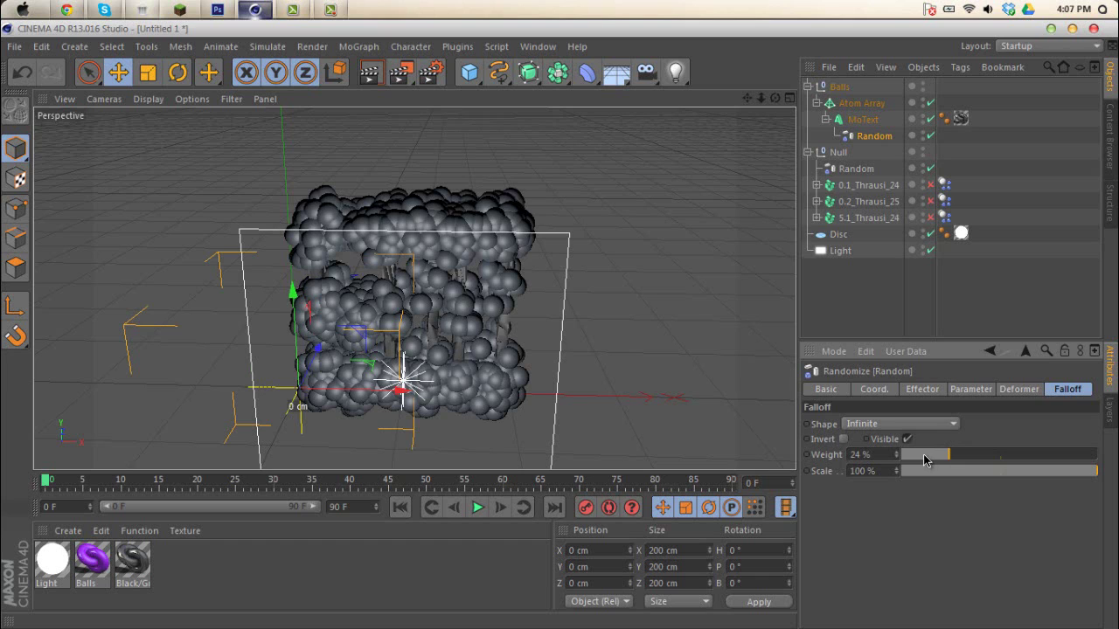
left_click_drag(925, 461, 929, 456)
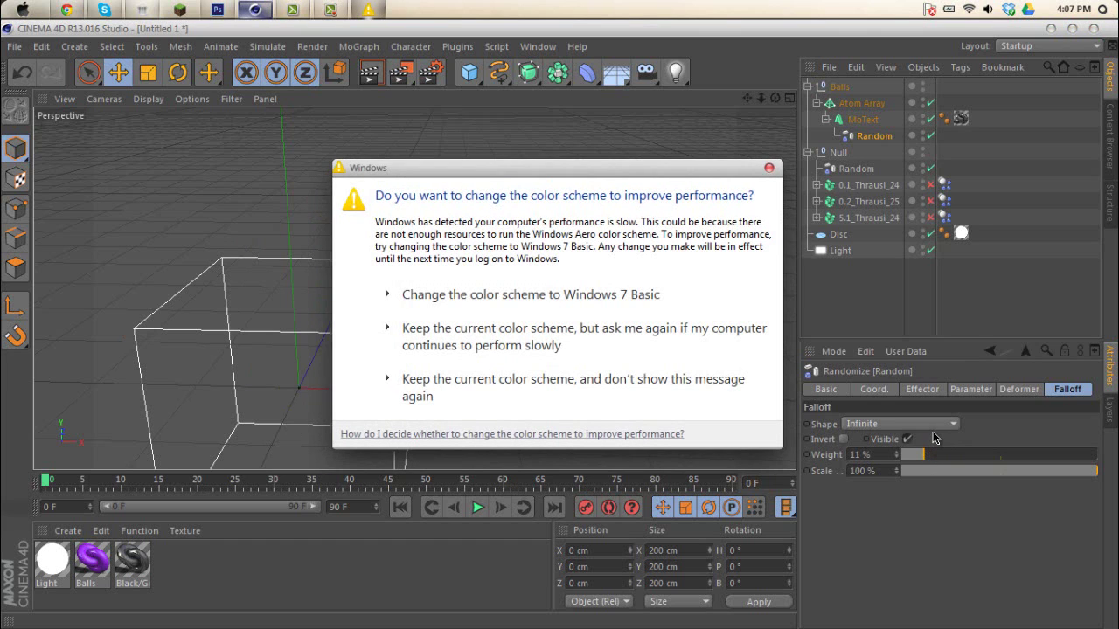
left_click(769, 169)
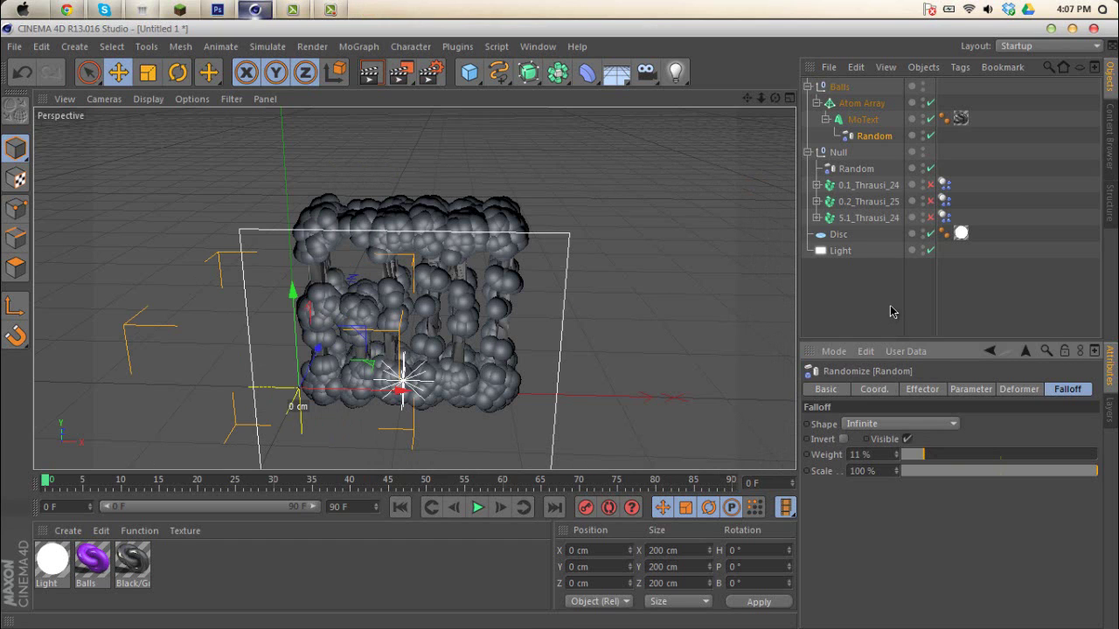
Add a NitroBlast Bomb object and place the Balls null inside it
left_click(871, 105)
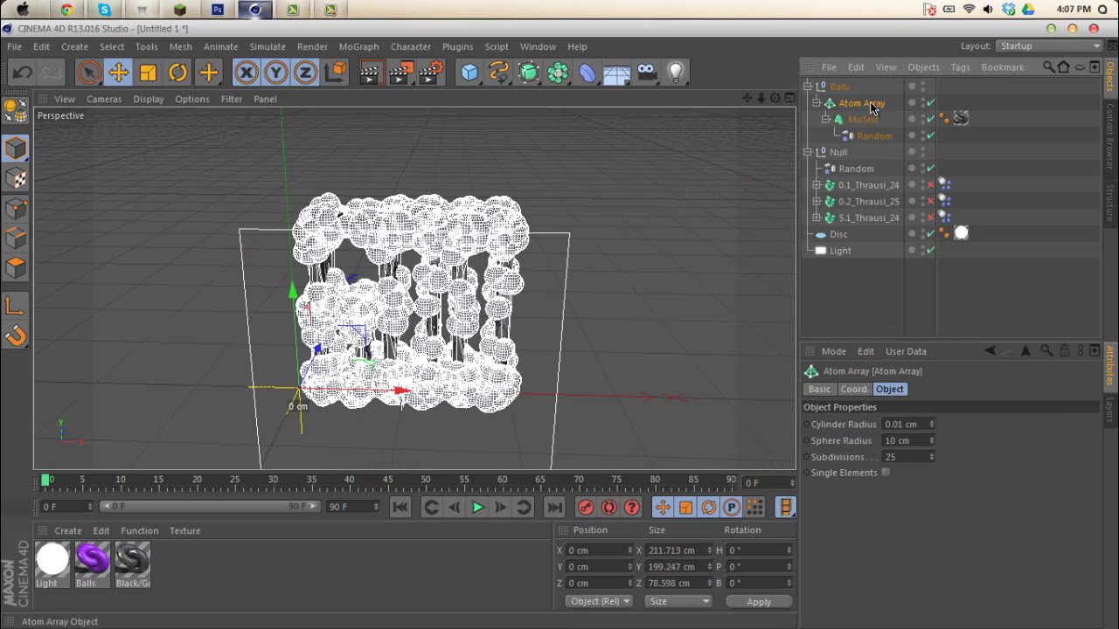
left_click(461, 48)
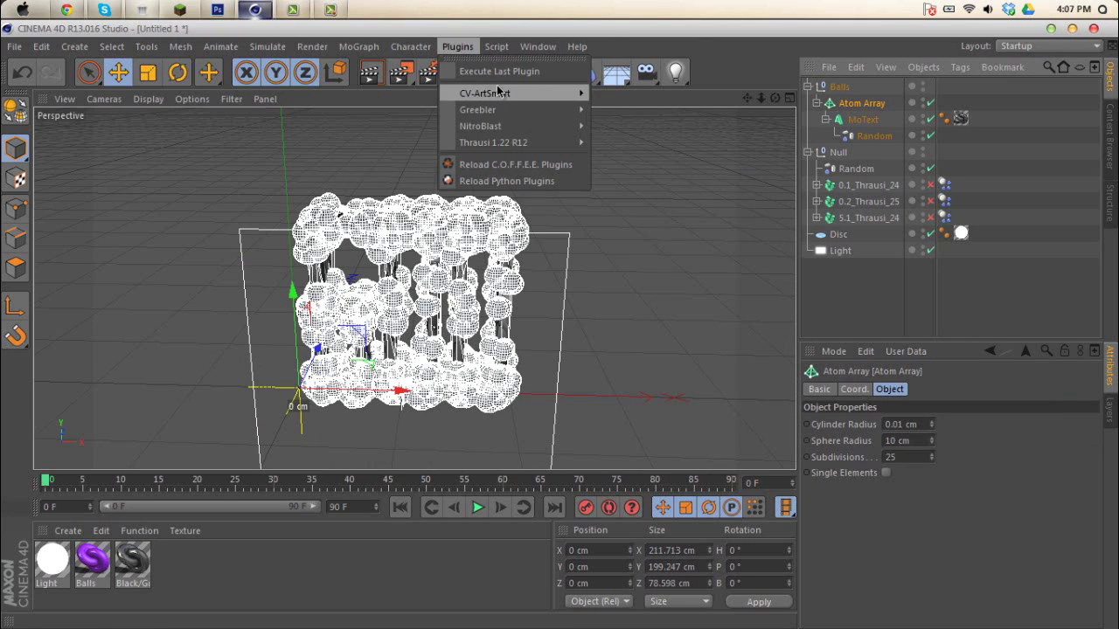
mouse_move(514, 128)
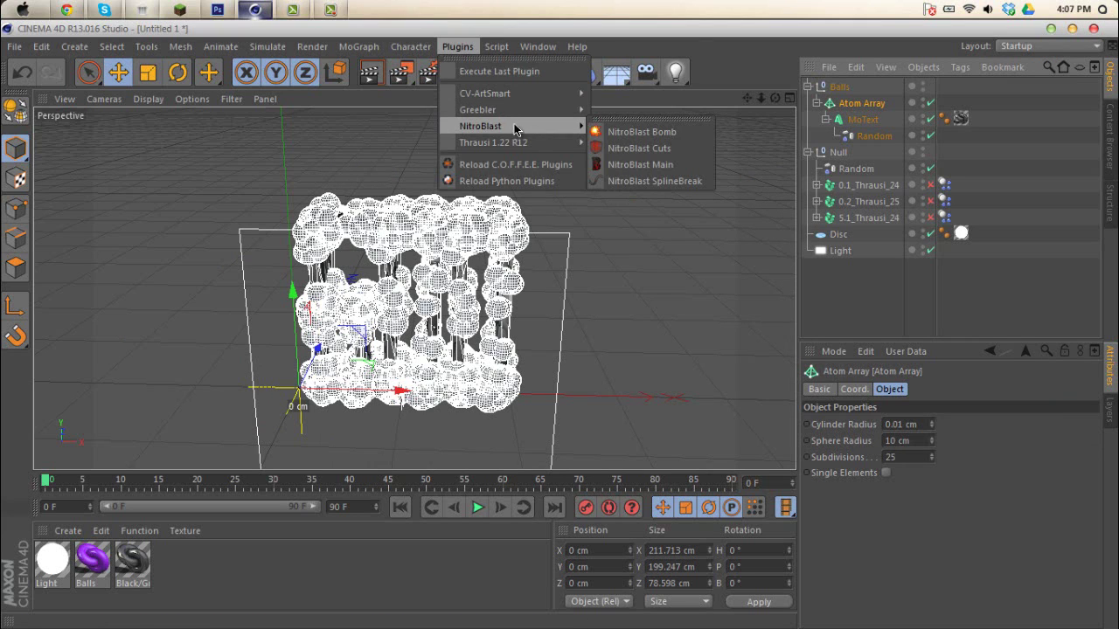
left_click(645, 132)
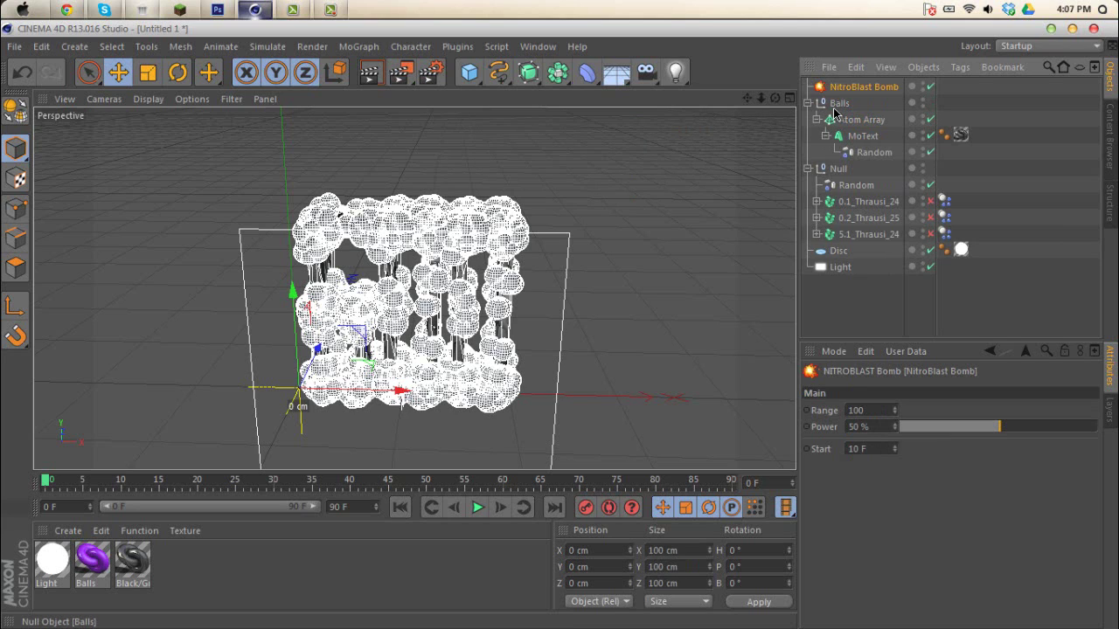
left_click_drag(840, 107, 858, 92)
left_click(858, 89)
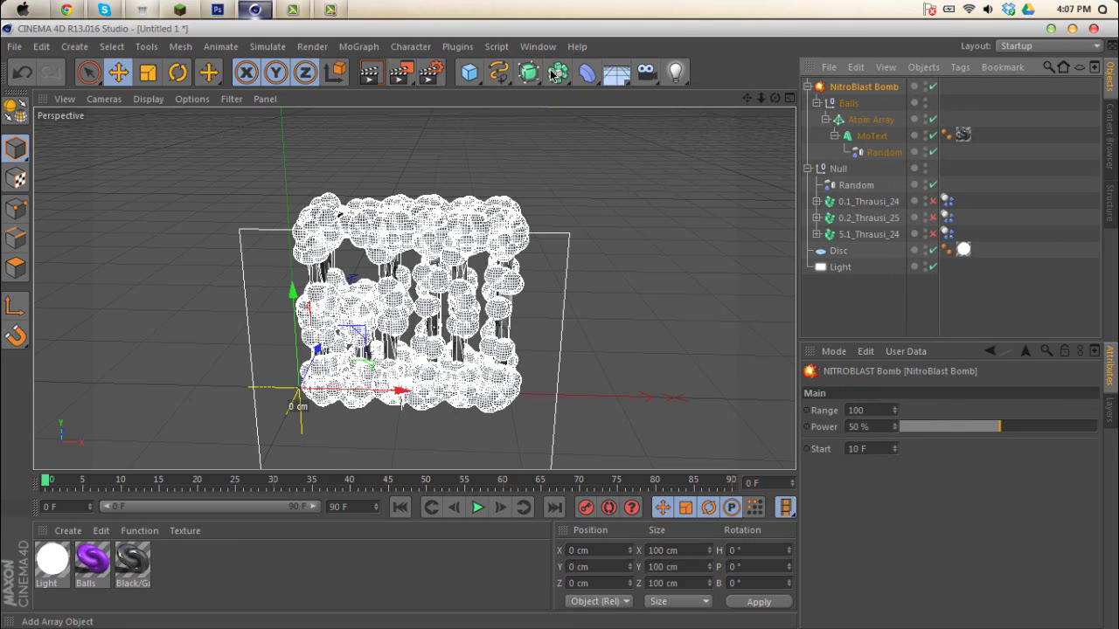
Add an Explosion deformer inside the NitroBlast Bomb, above the Balls null, with a strength of 1%
left_click(589, 75)
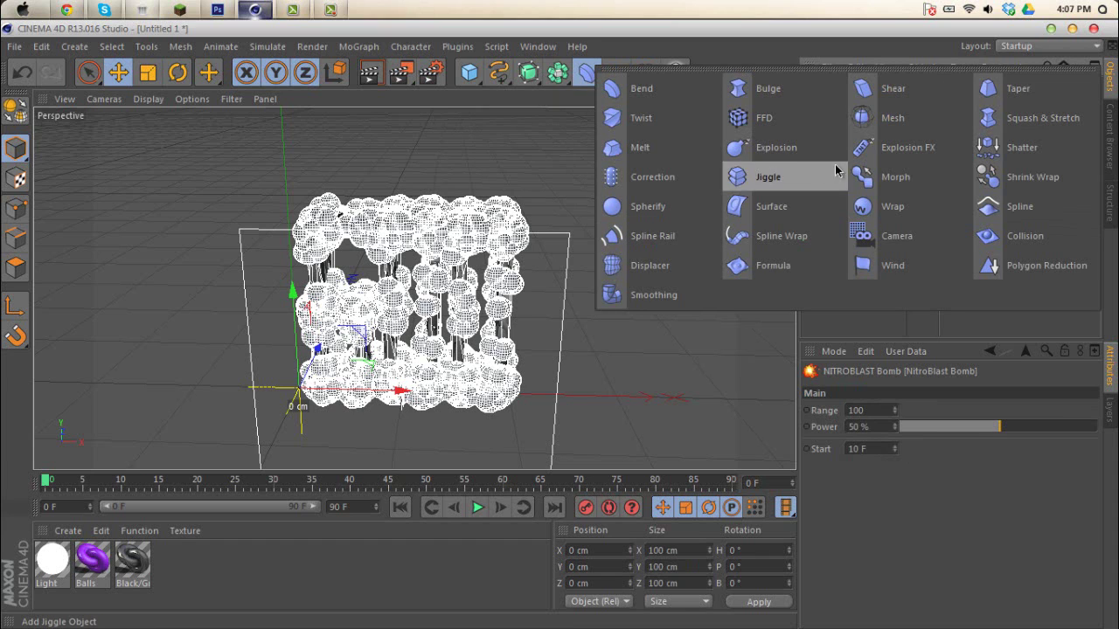
left_click(809, 148)
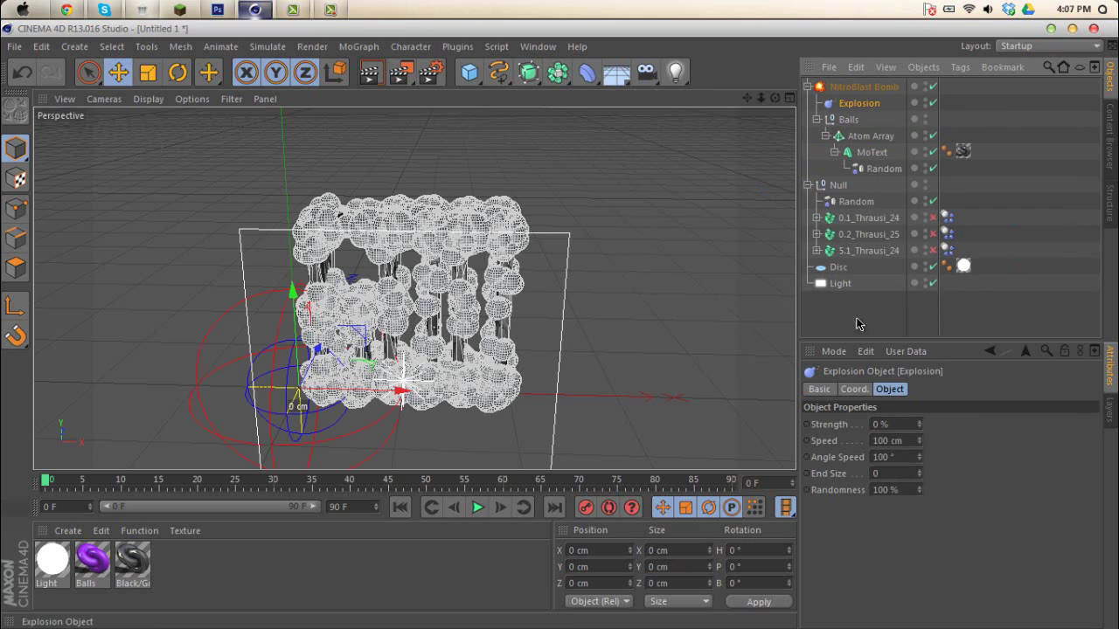
left_click(919, 423)
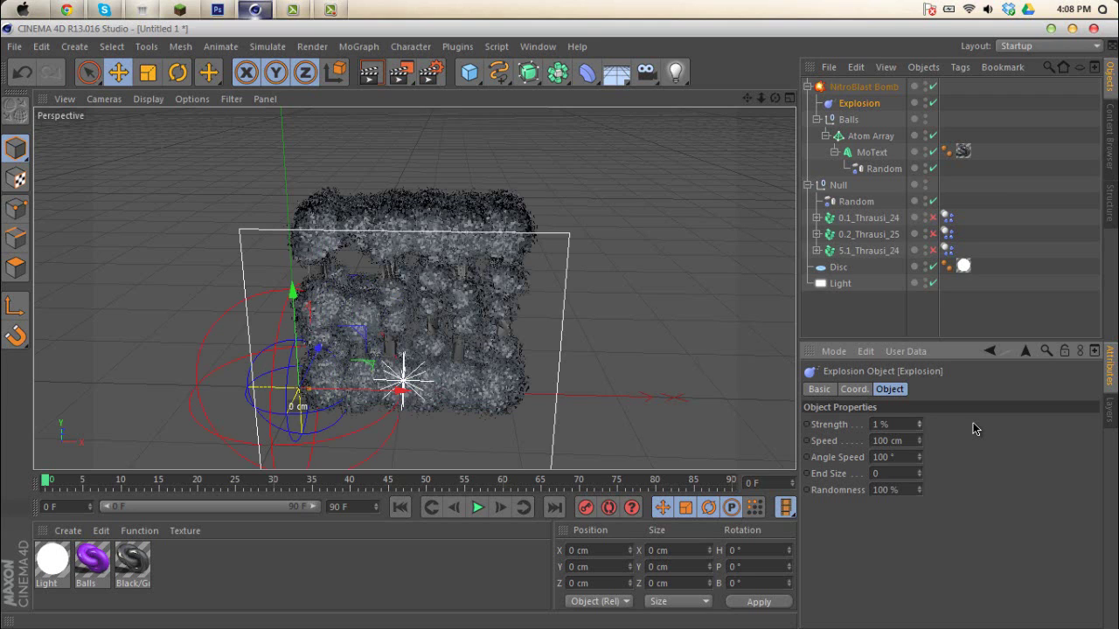
left_click(880, 327)
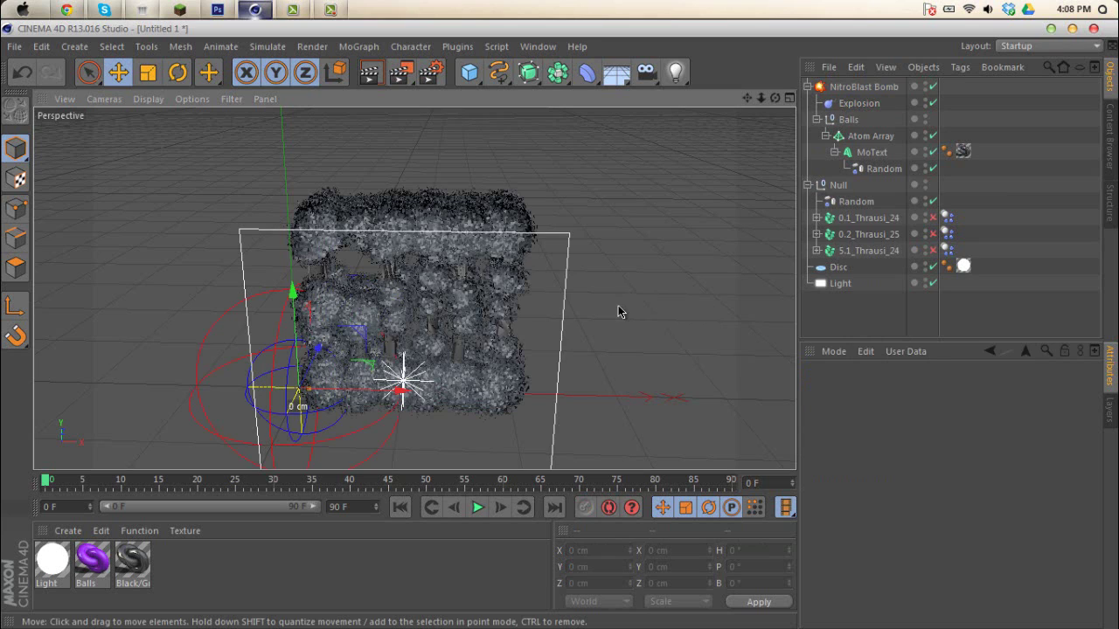
left_click_drag(619, 306, 615, 315, "alt")
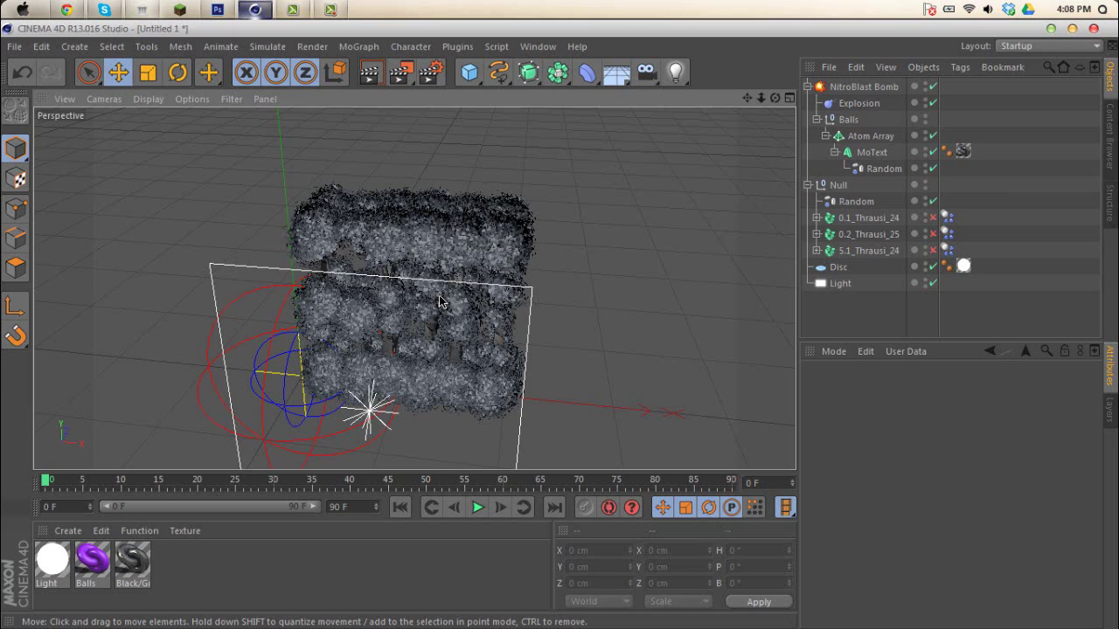
Set the Explosion deformer's strength to 0.5%
left_click(867, 104)
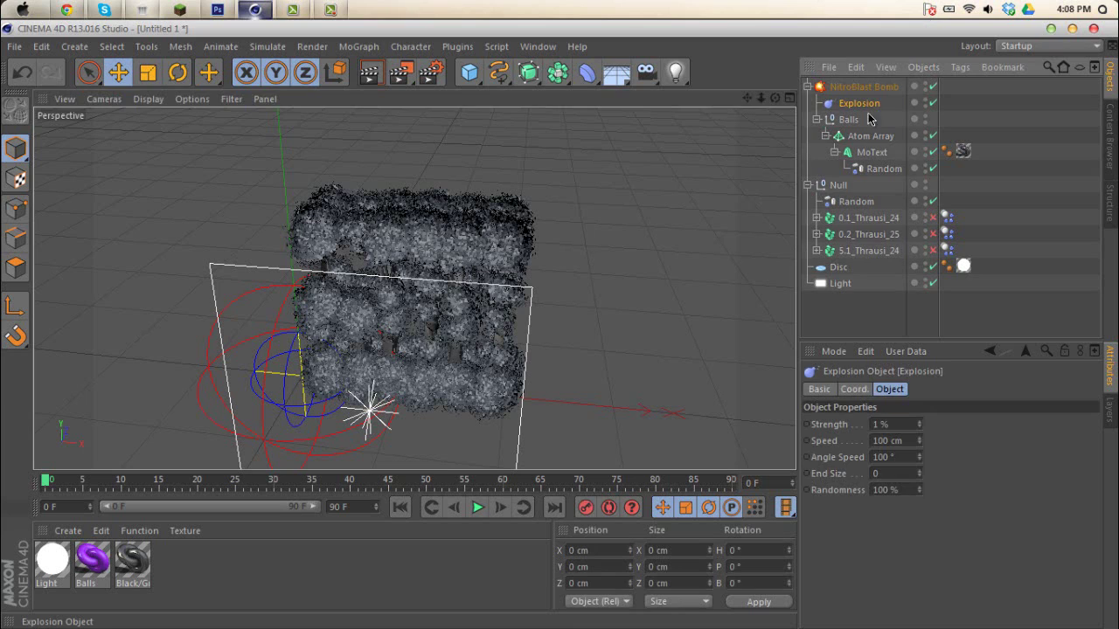
left_click(877, 425)
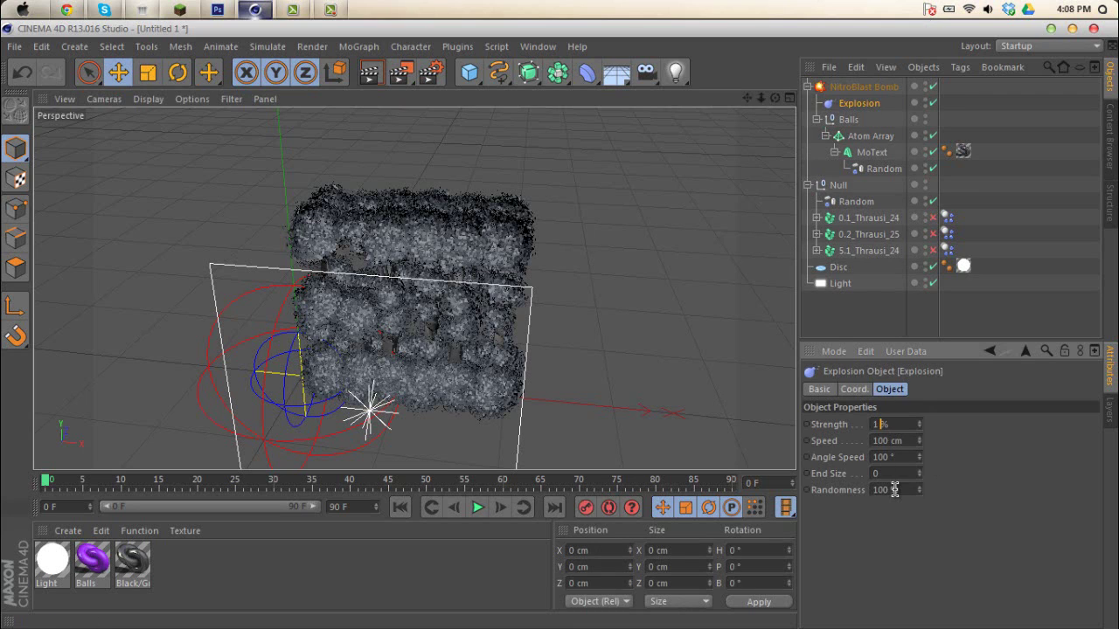
key("BackSpace")
type("0.5")
key("Return")
left_click(858, 309)
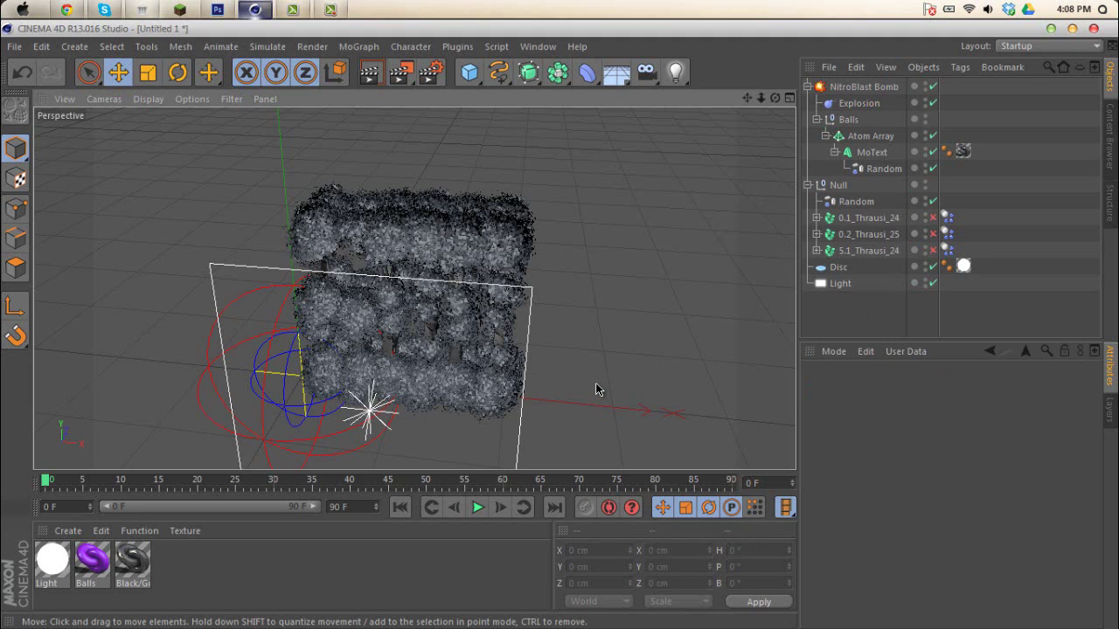
left_click_drag(598, 386, 596, 385, "alt")
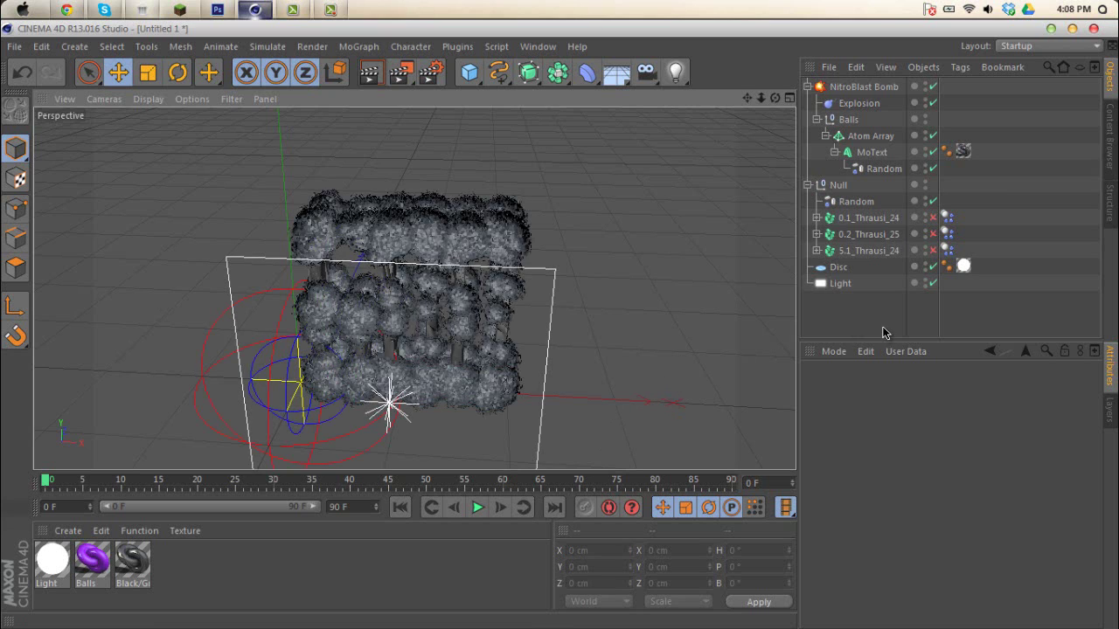
Dismiss the Windows color scheme prompt and review the settings of the Atom Array, Explosion deformer and Balls null
left_click(865, 135)
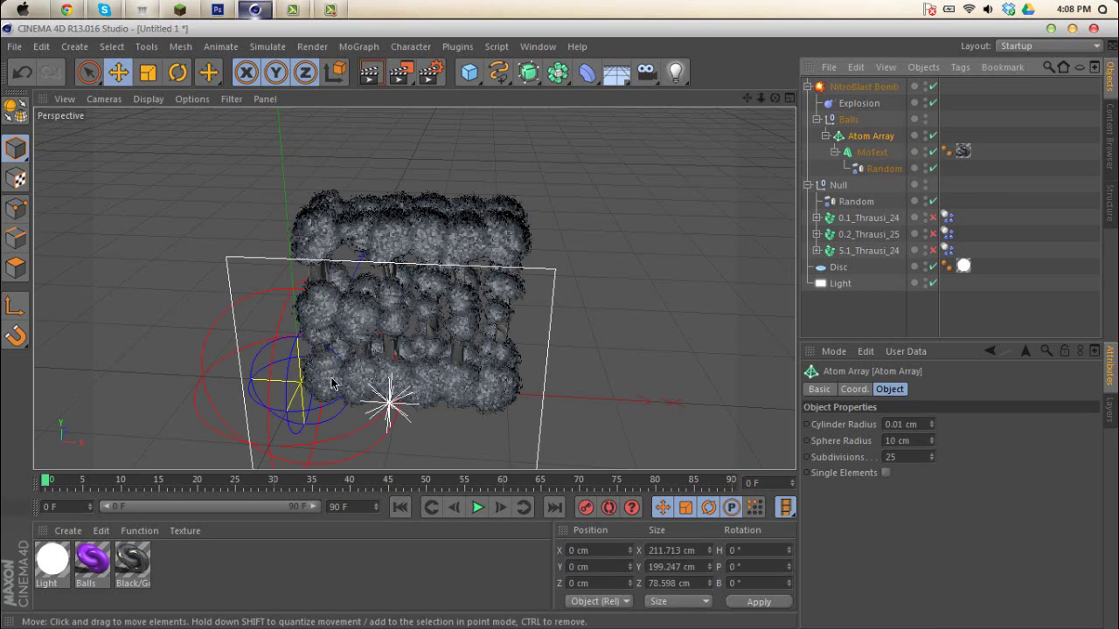
left_click(847, 120)
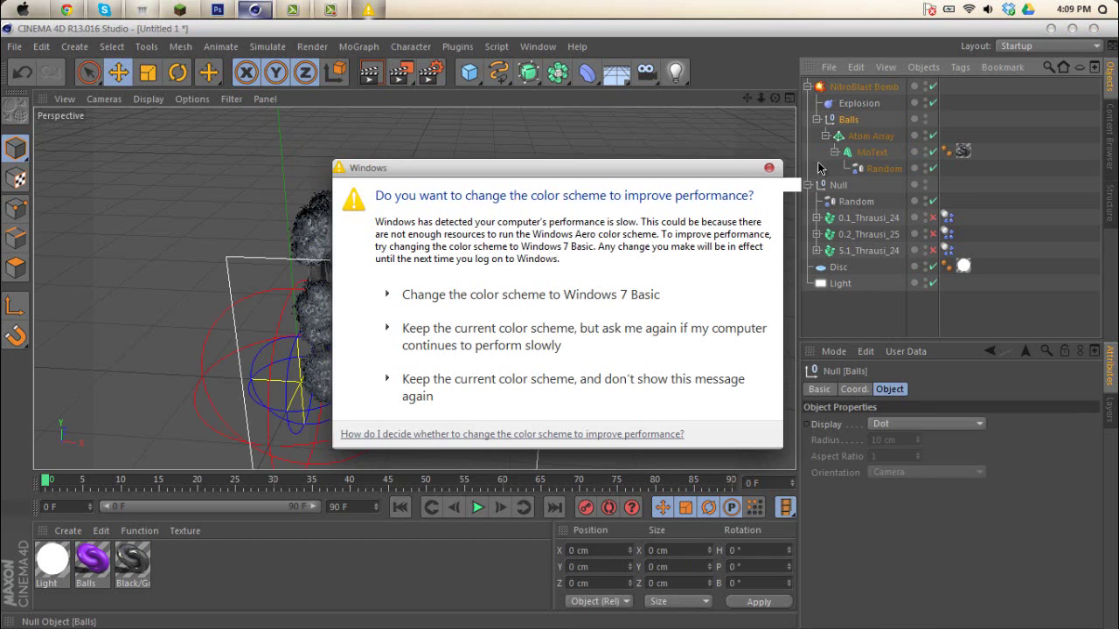
left_click(768, 168)
left_click(386, 347)
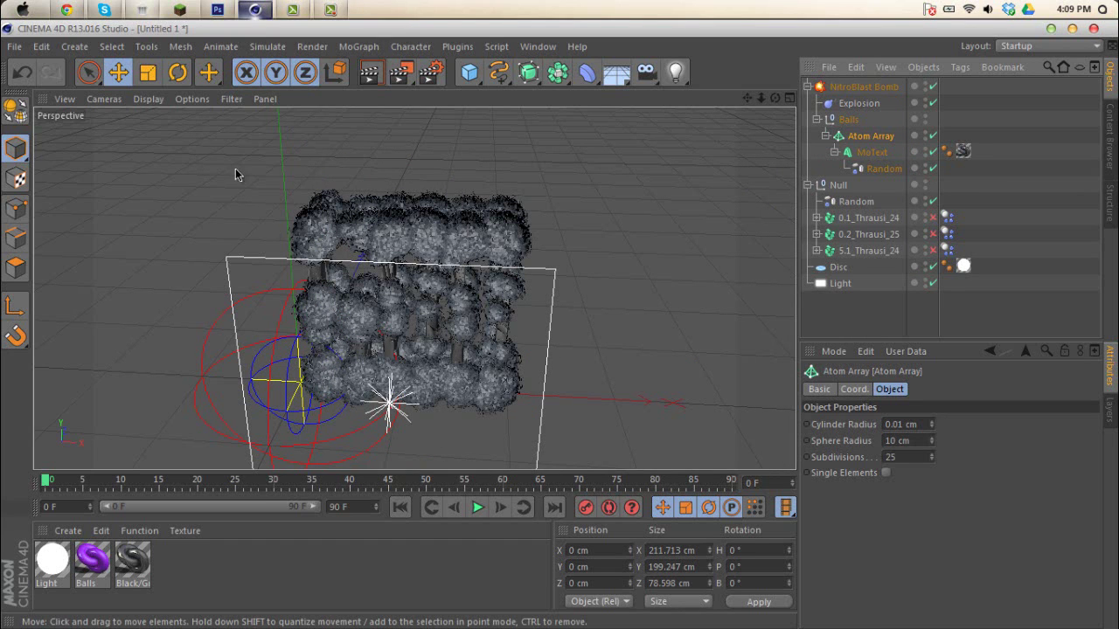
left_click(118, 72)
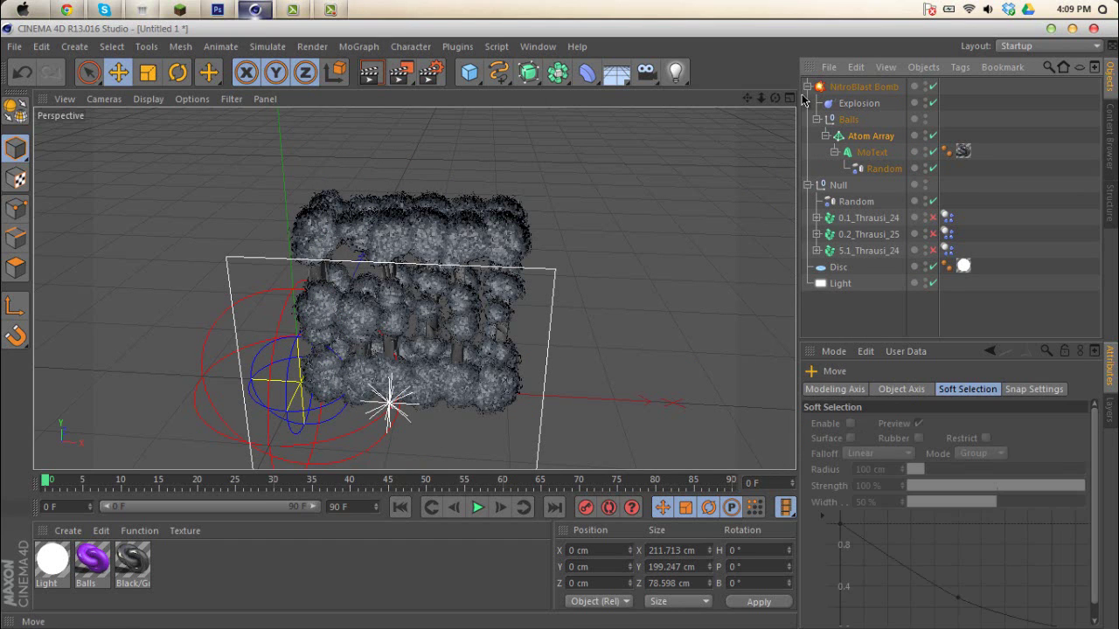
left_click(871, 152)
left_click(869, 137)
left_click(865, 104)
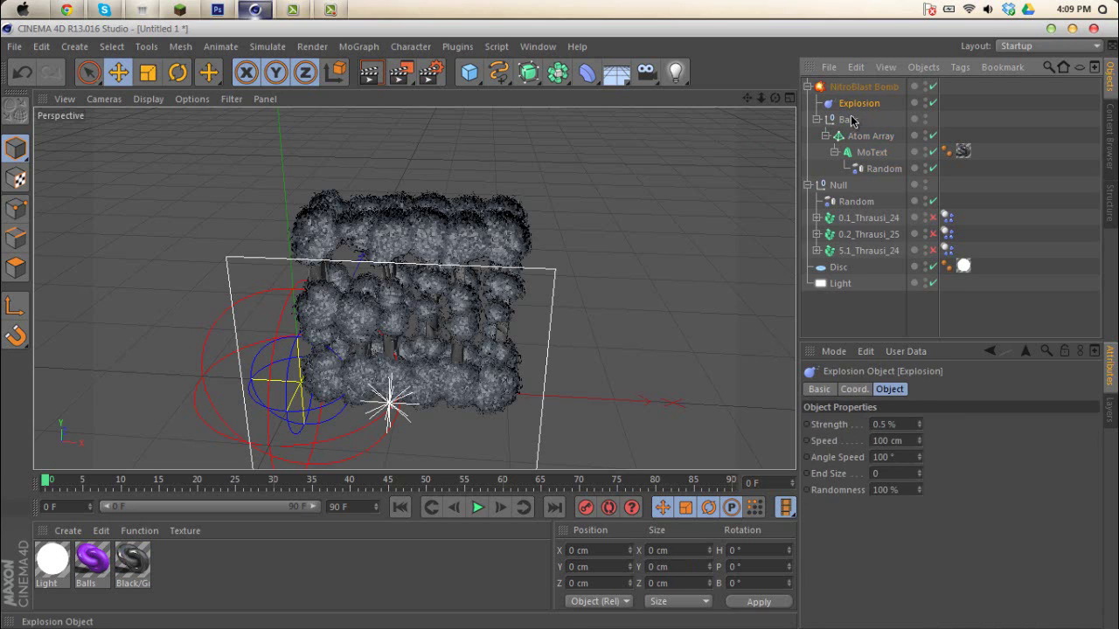
left_click(848, 121)
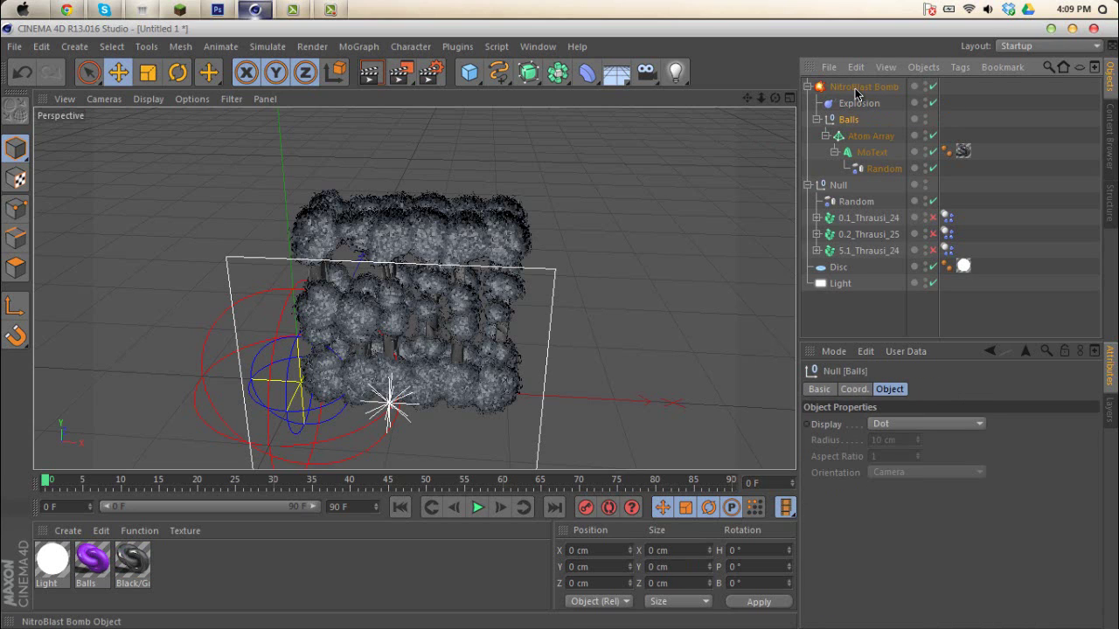
Review the settings of the NitroBlast Bomb, Balls null and Atom Array, and inspect the exploded balls from a lower angle
left_click(856, 89)
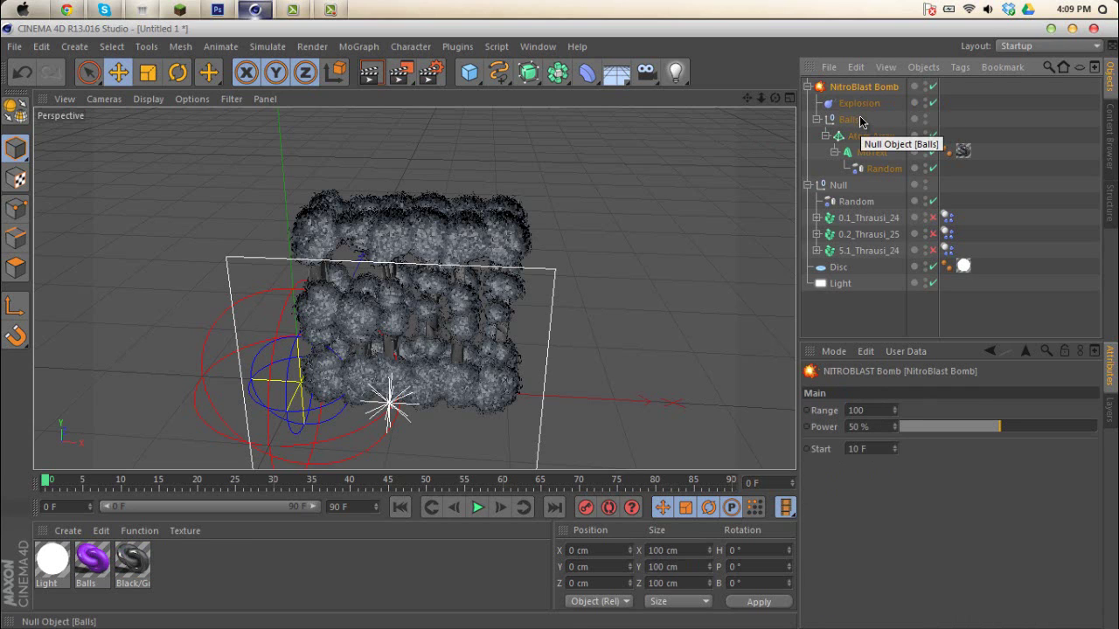
left_click(860, 121)
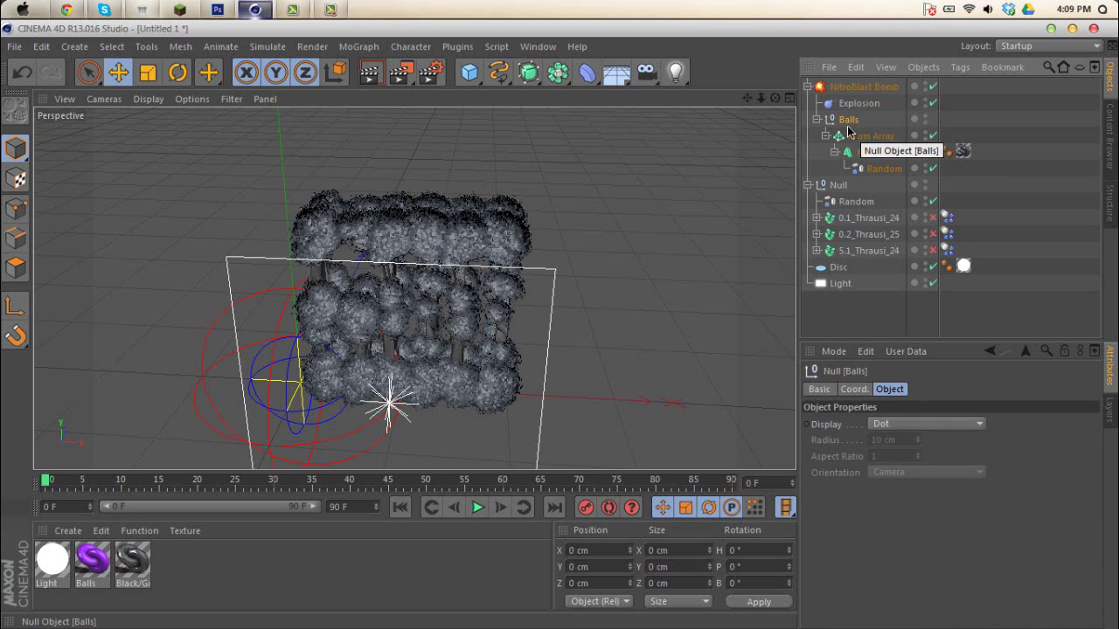
left_click(870, 136)
double_click(874, 136)
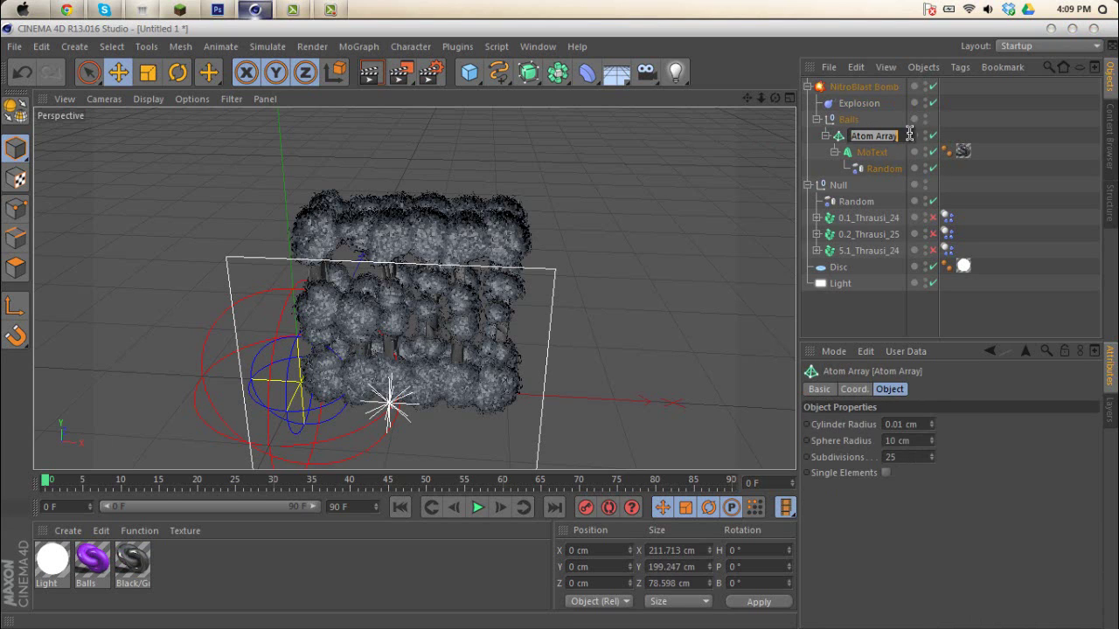
left_click(899, 131)
key("Return")
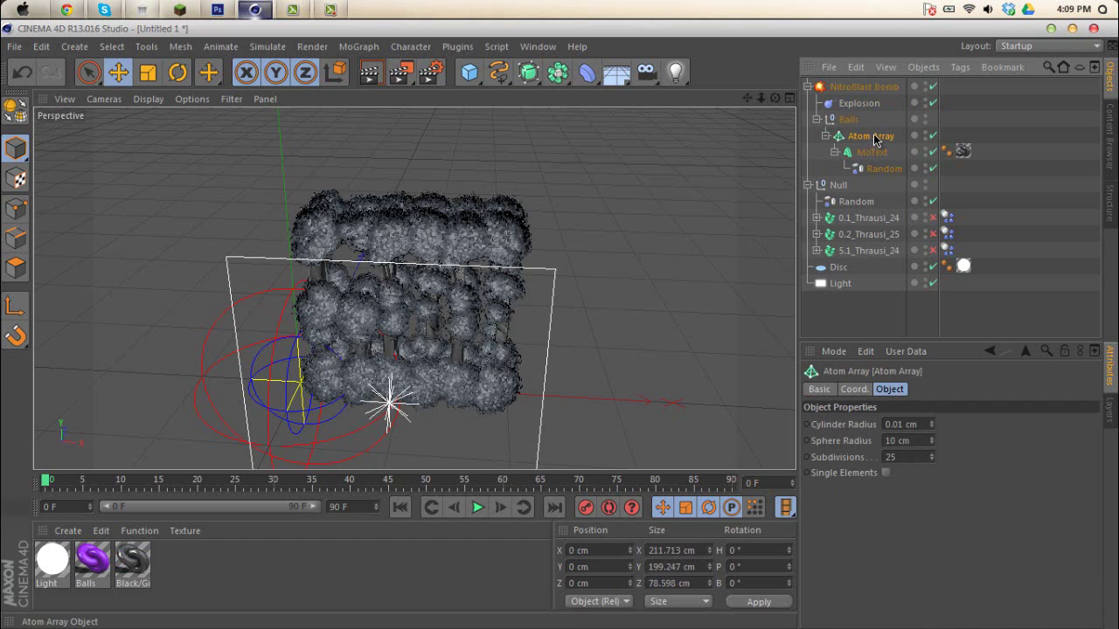
left_click(597, 250)
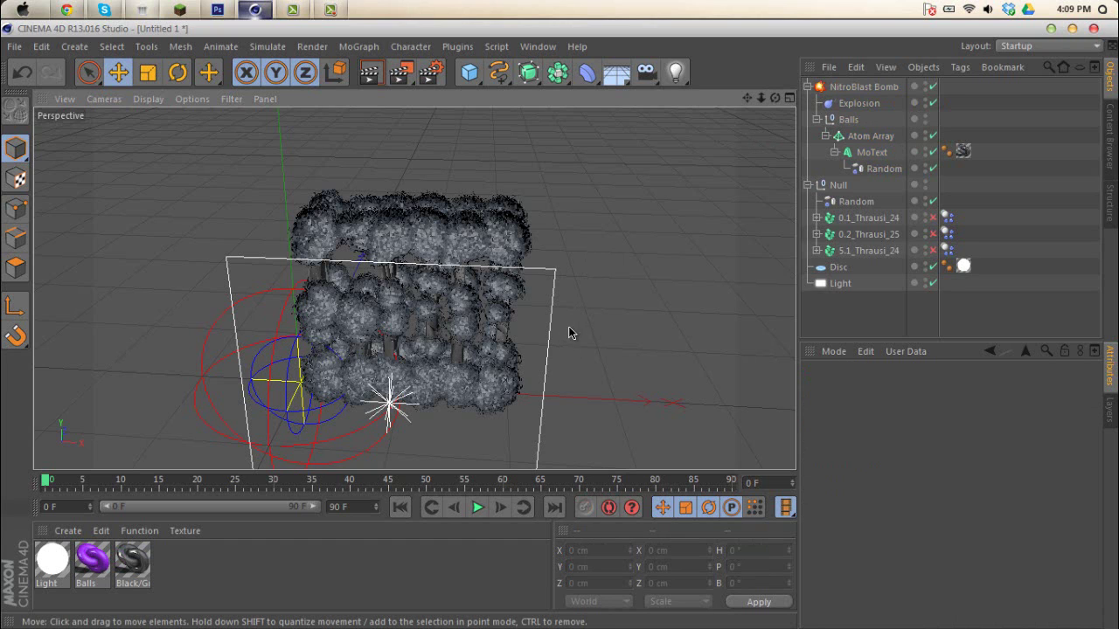
left_click_drag(568, 326, 577, 299, "alt")
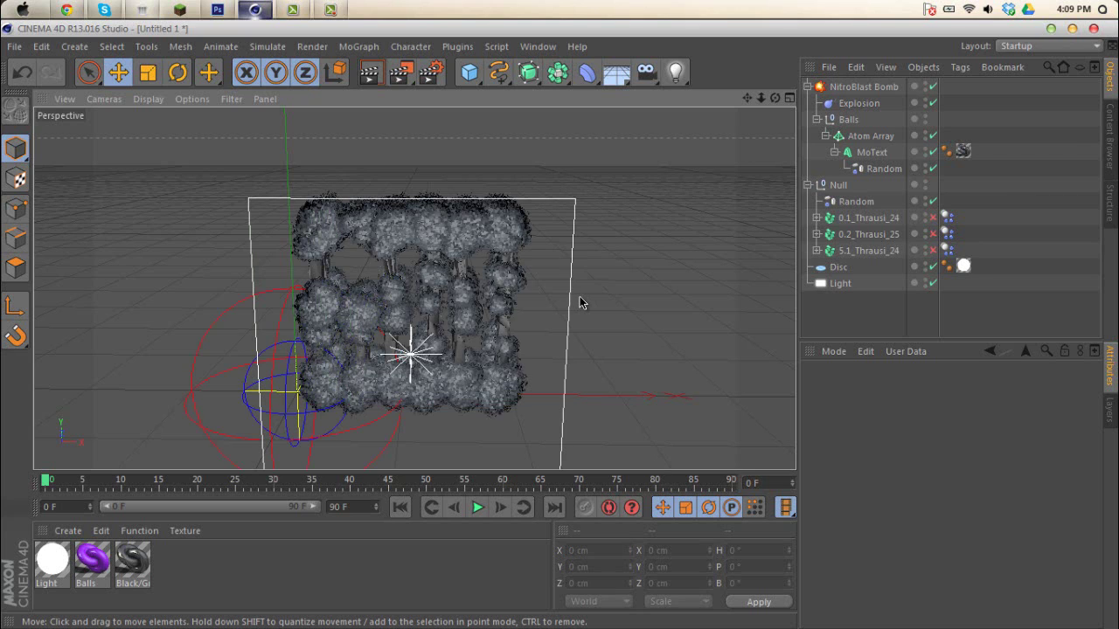
Examine the Atom Array, the Null group and its three Thrausi fracture objects, comparing the positions of the balls and text layers
left_click(862, 138)
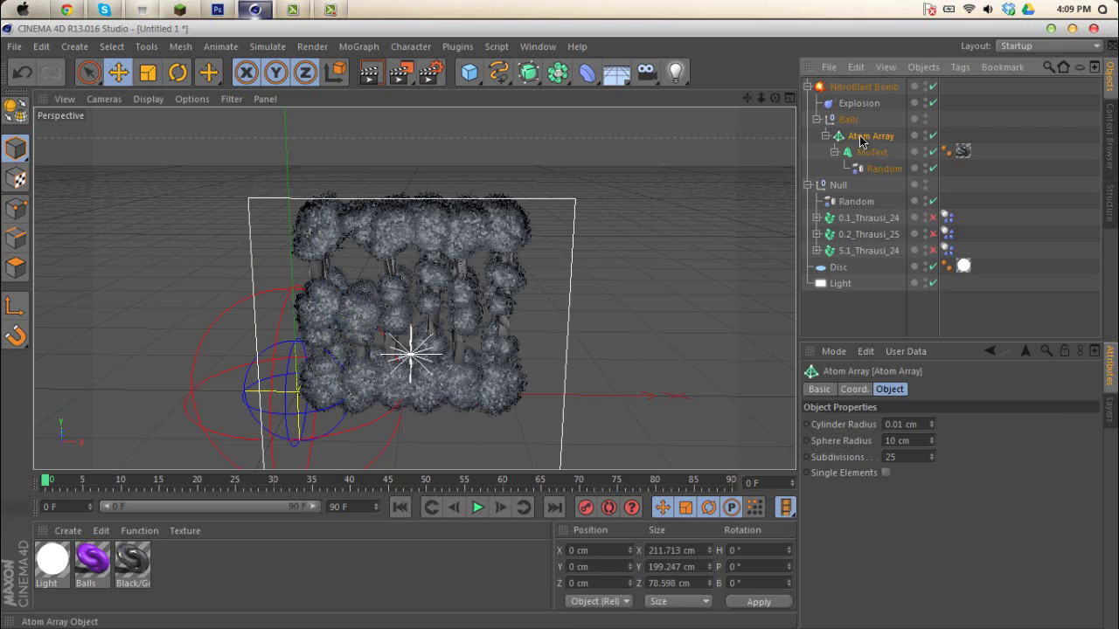
left_click(852, 218)
left_click(849, 252, "shift")
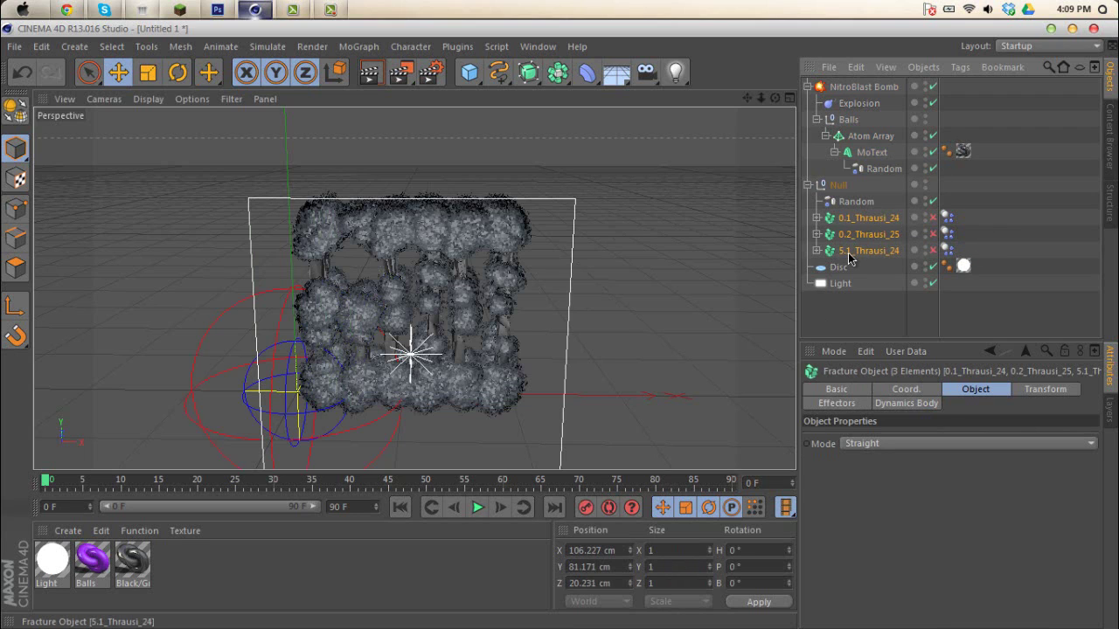
left_click(858, 303)
left_click(837, 186)
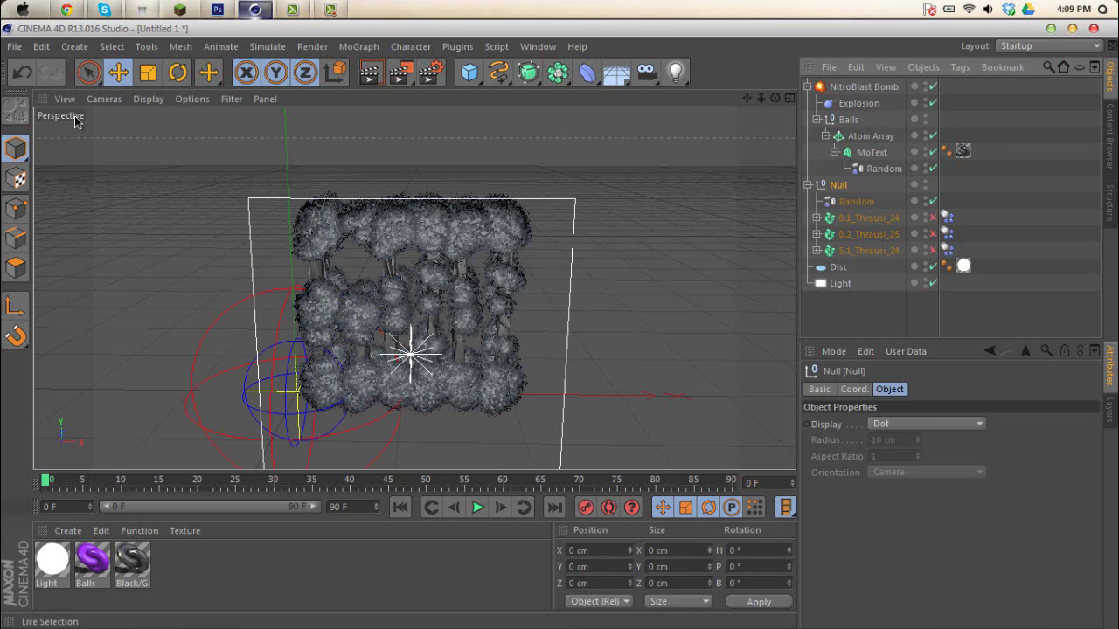
left_click(124, 77)
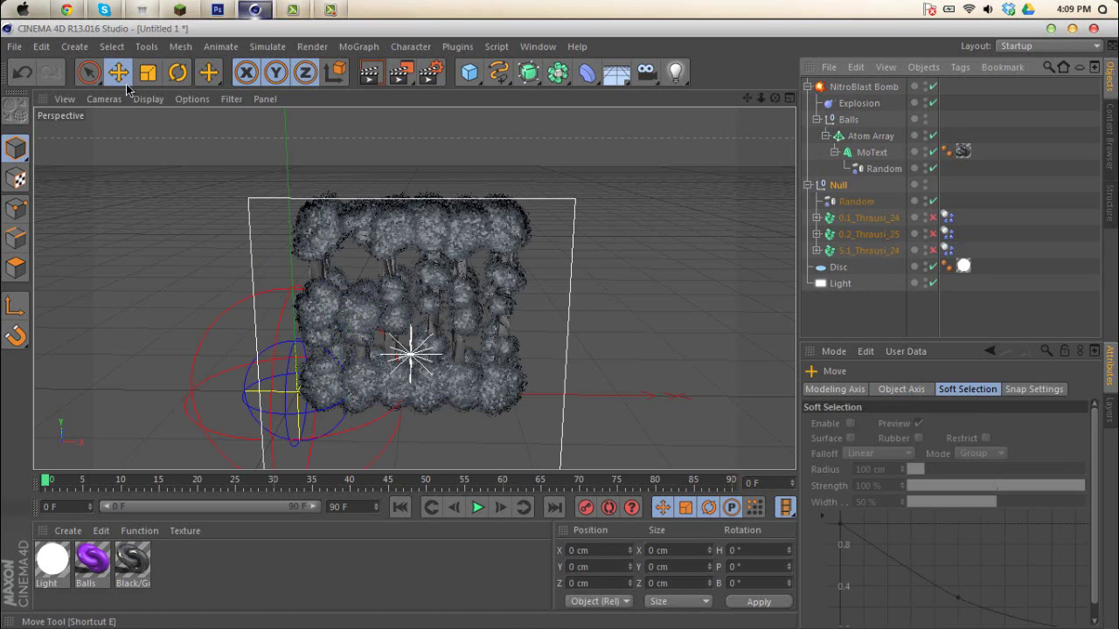
left_click(862, 217)
left_click(862, 250, "shift")
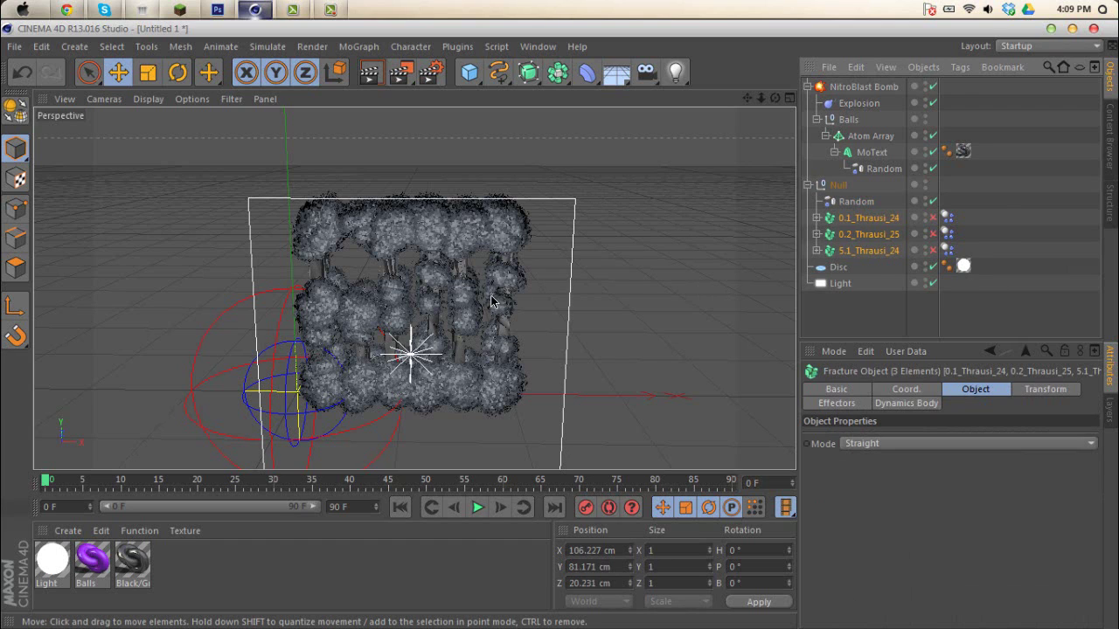
left_click(492, 302)
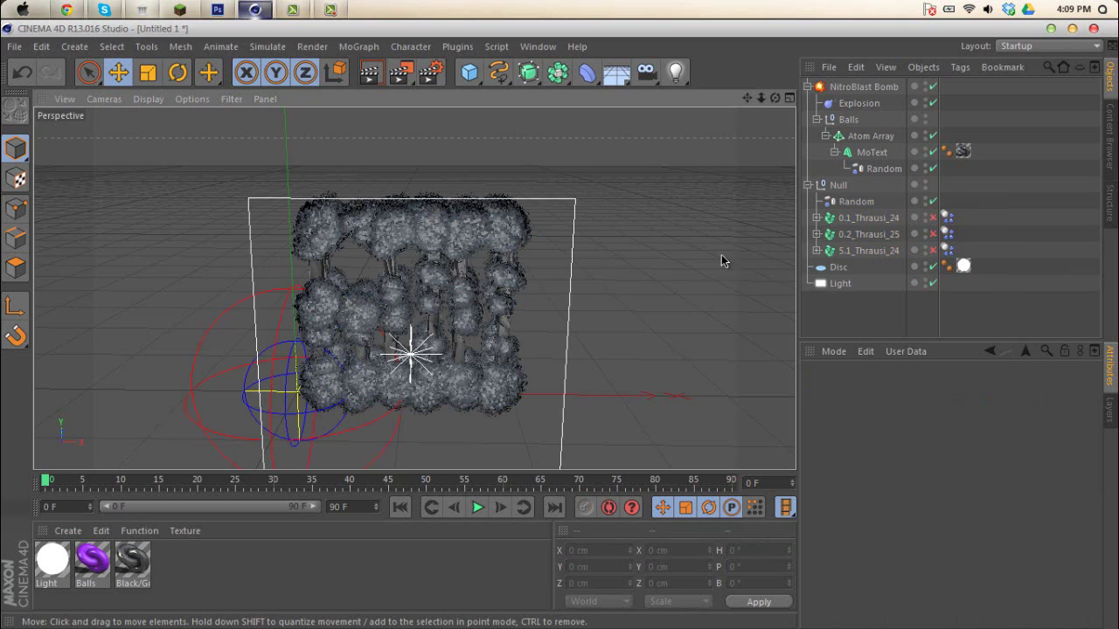
left_click_drag(552, 323, 492, 342, "alt")
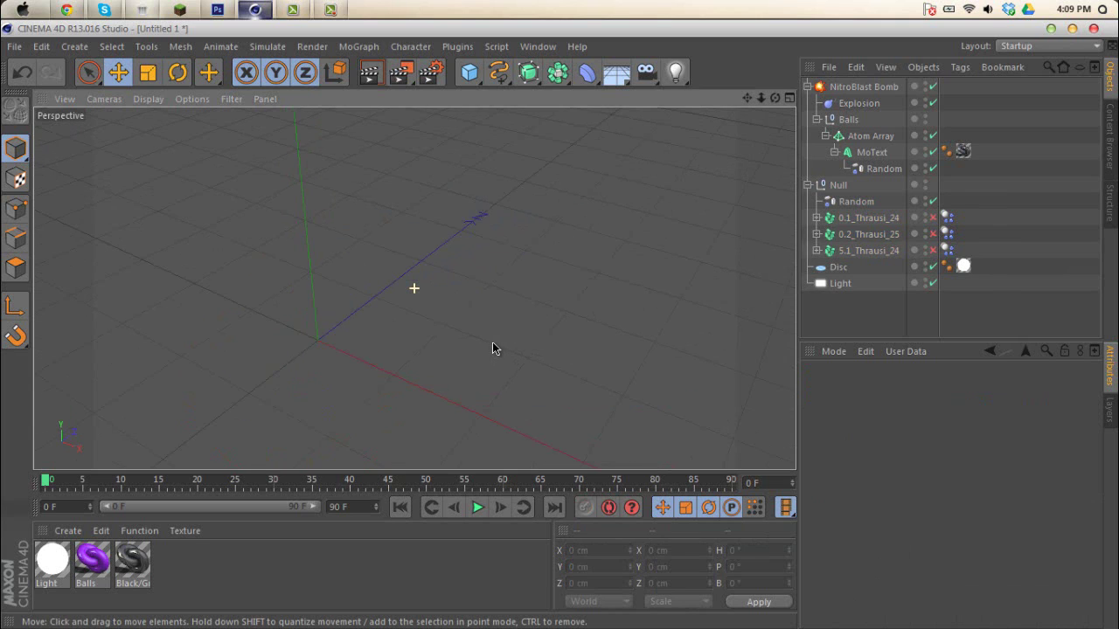
left_click(863, 219)
left_click(856, 253, "shift")
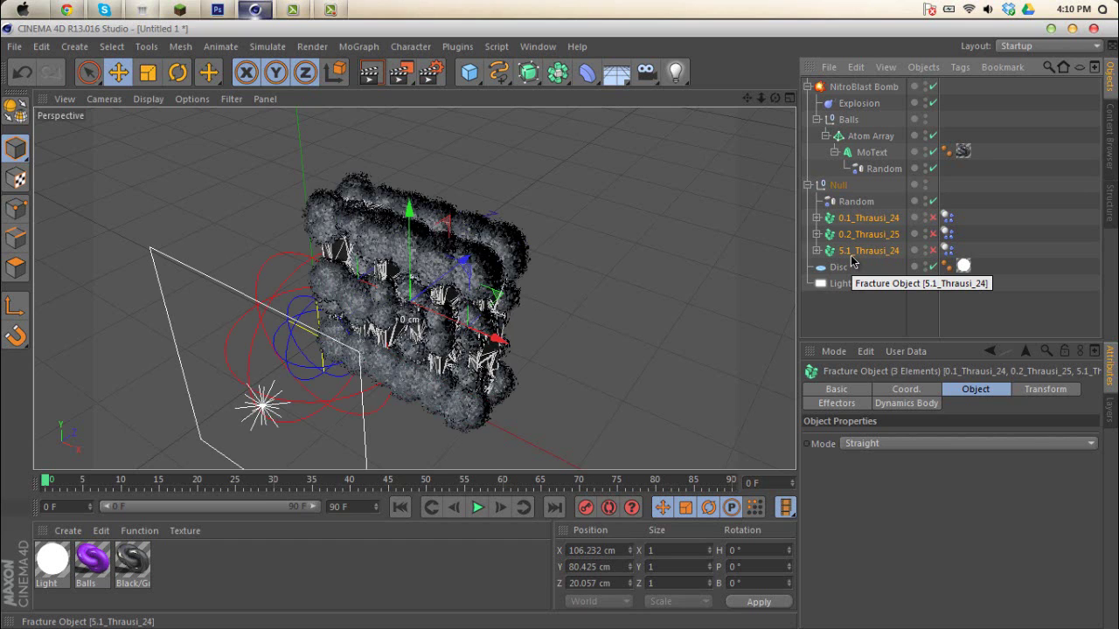
Move the Atom Array about 16 cm along the Z axis, and change the Windows color scheme to Windows 7 Basic
left_click(862, 139)
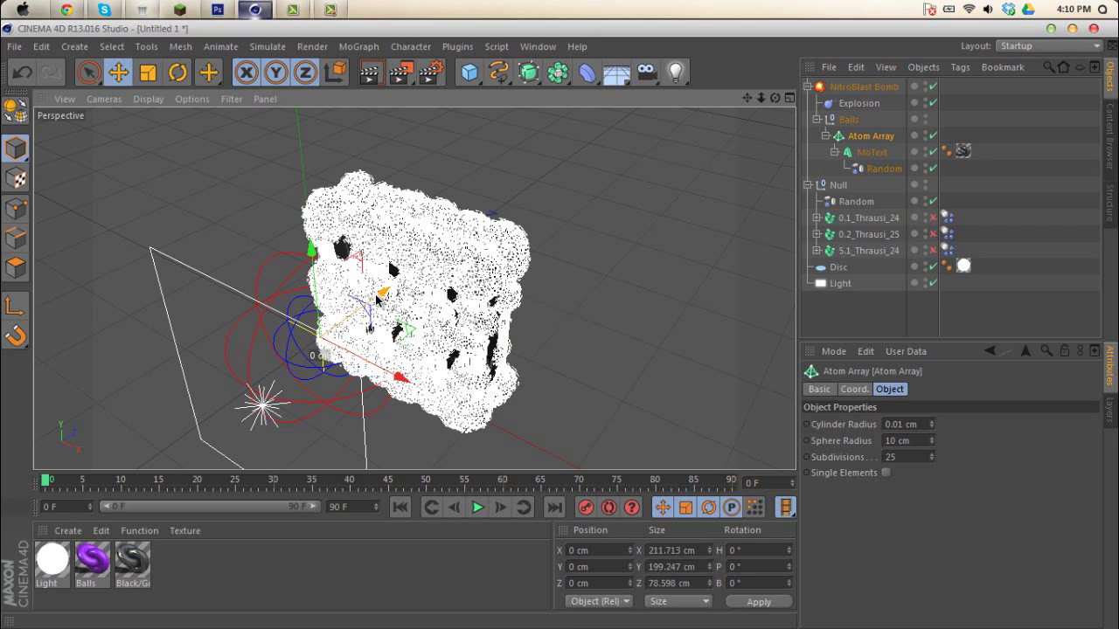
left_click_drag(376, 295, 384, 288)
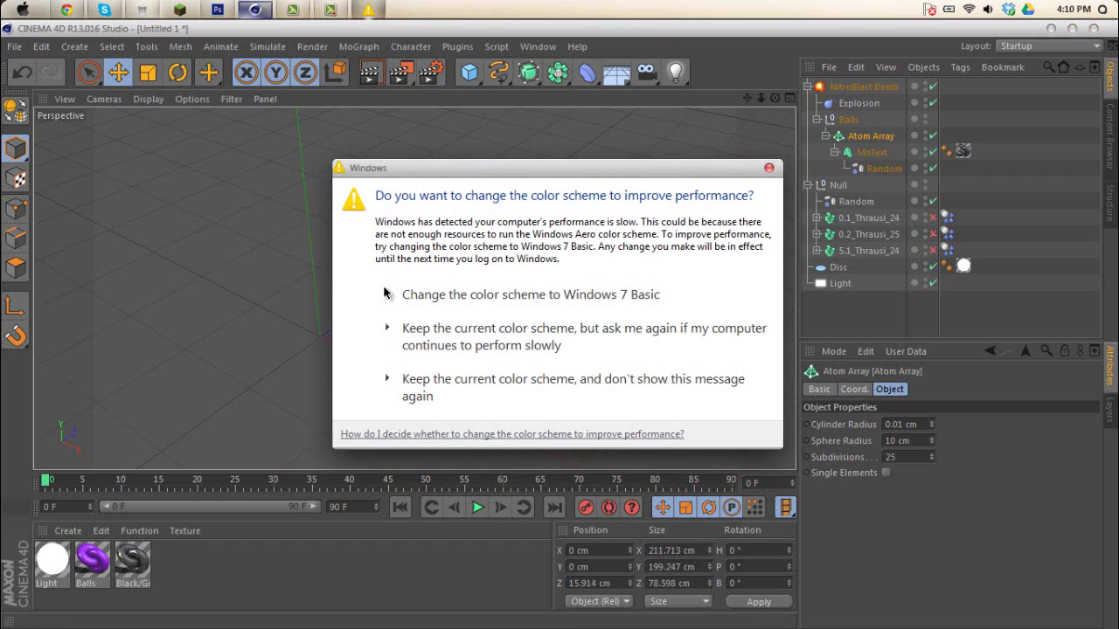
left_click(477, 295)
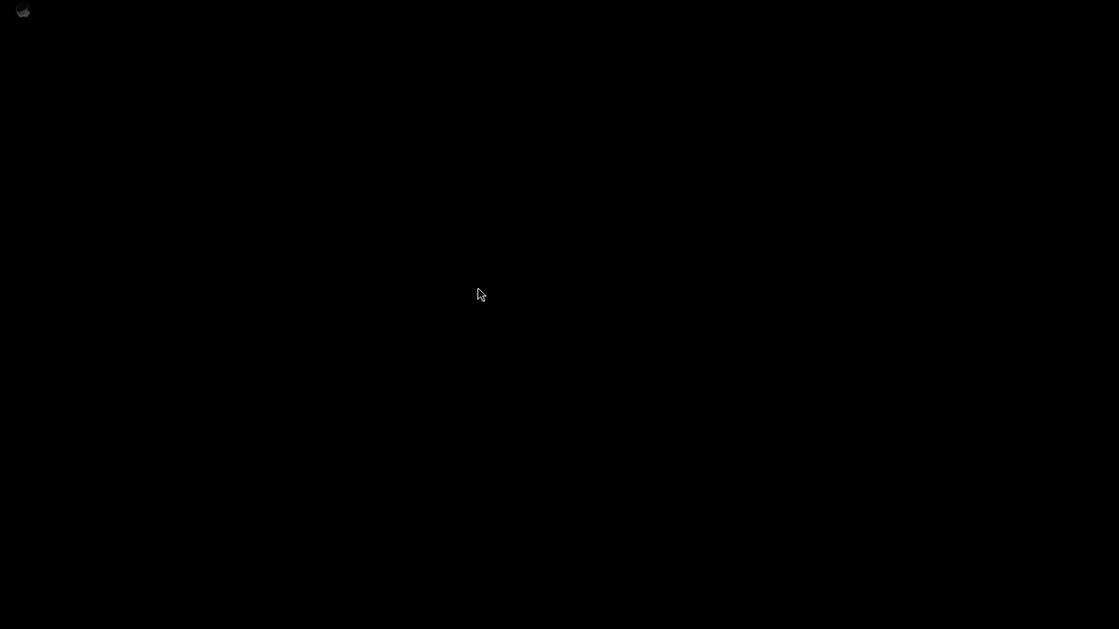
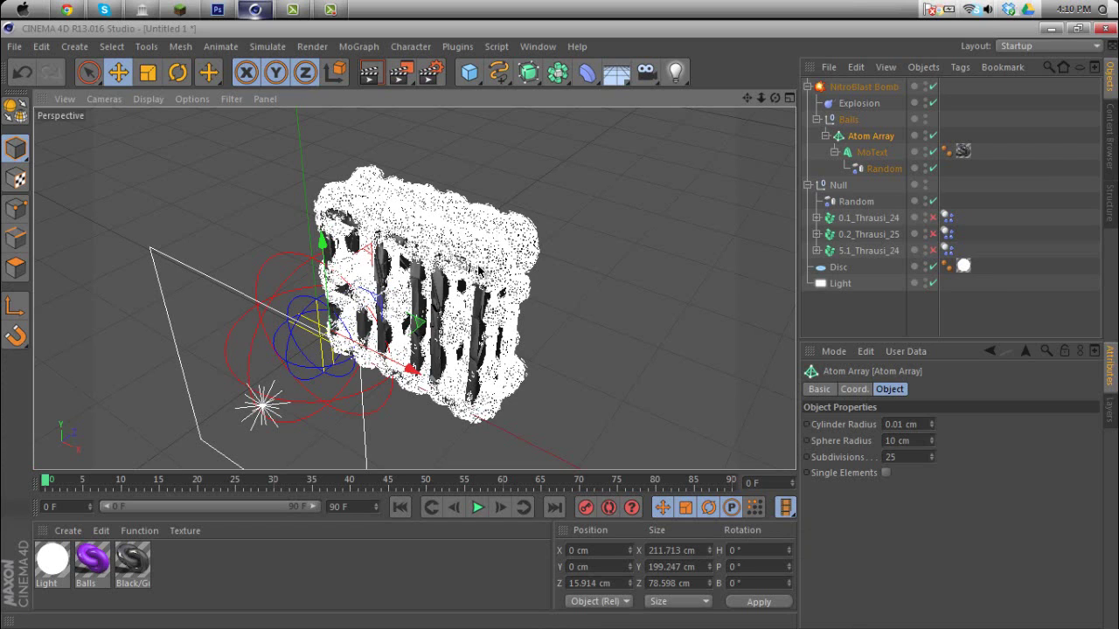
Move the Atom Array to about 22.7 cm on the Z axis and apply the Balls material to it
key("ctrl+z")
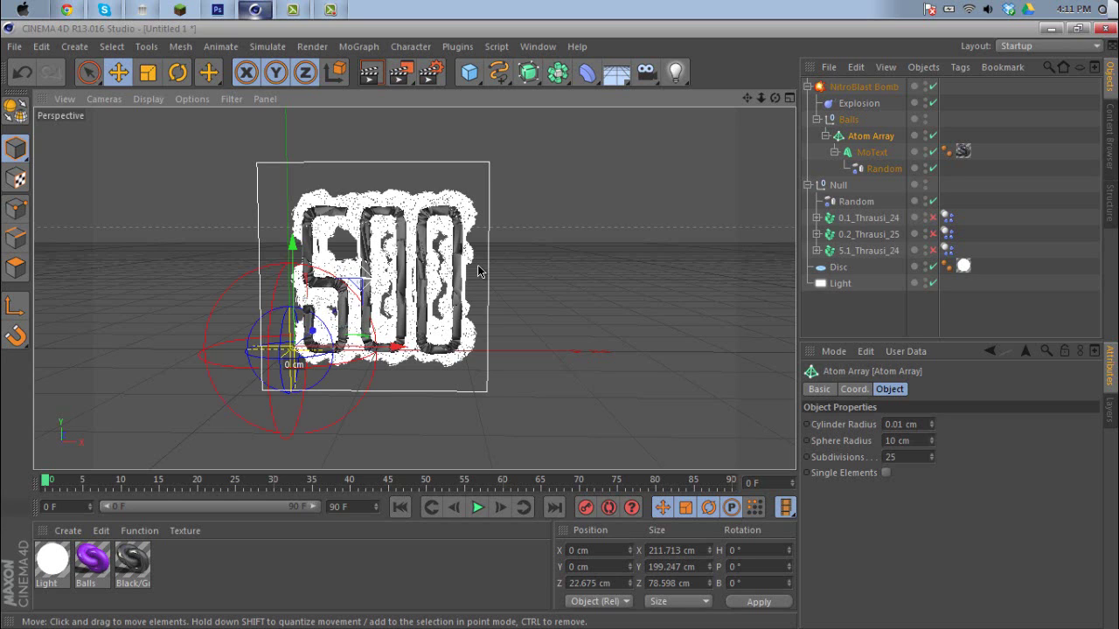
left_click(478, 270)
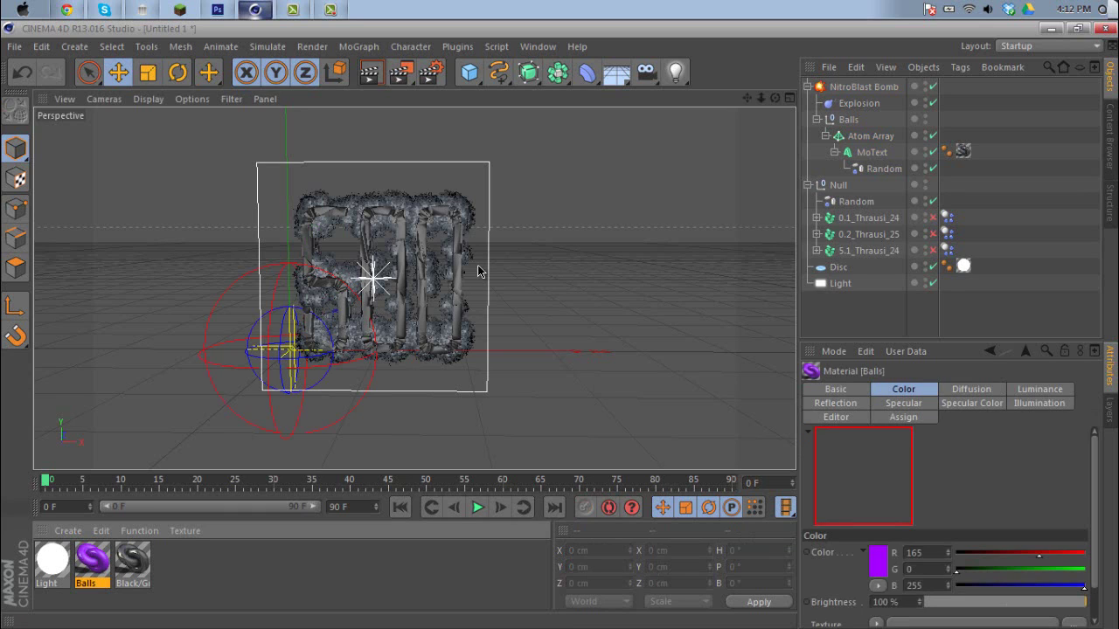
left_click_drag(479, 272, 479, 272)
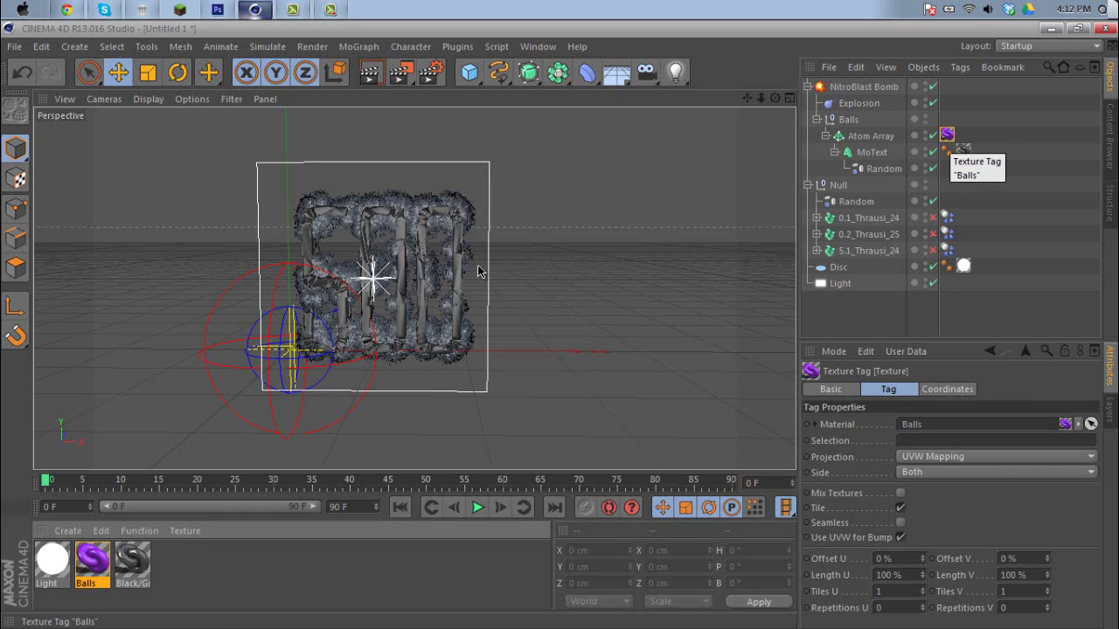
Transfer the Balls texture tag from the Atom Array to the MoText and delete the MoText's Black/Grey texture tag
left_click_drag(946, 134, 979, 152)
left_click(963, 151)
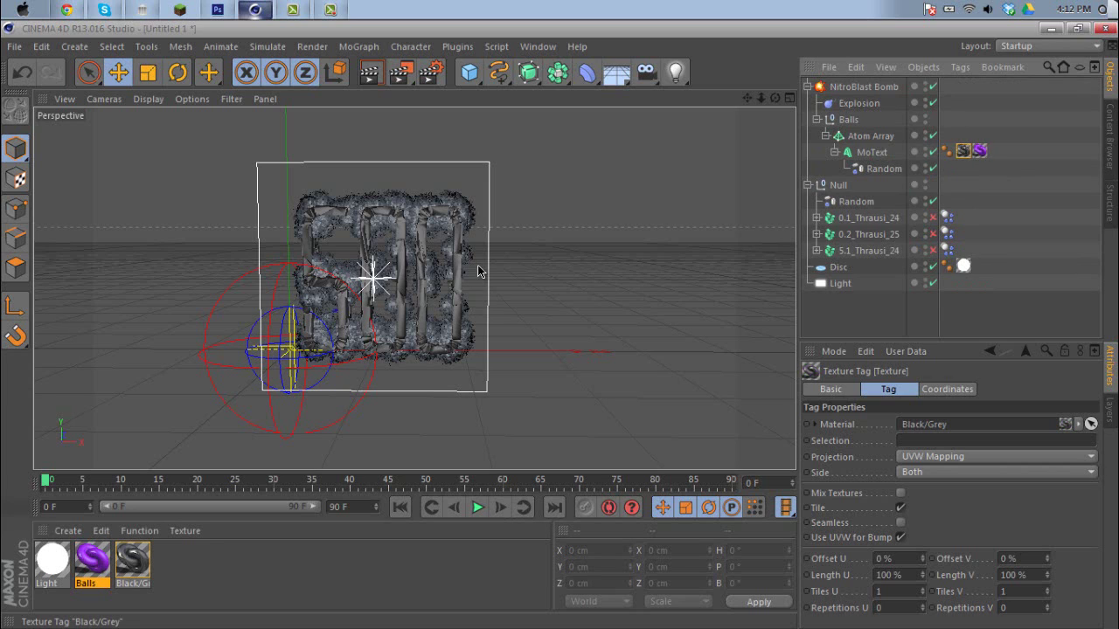
key("Delete")
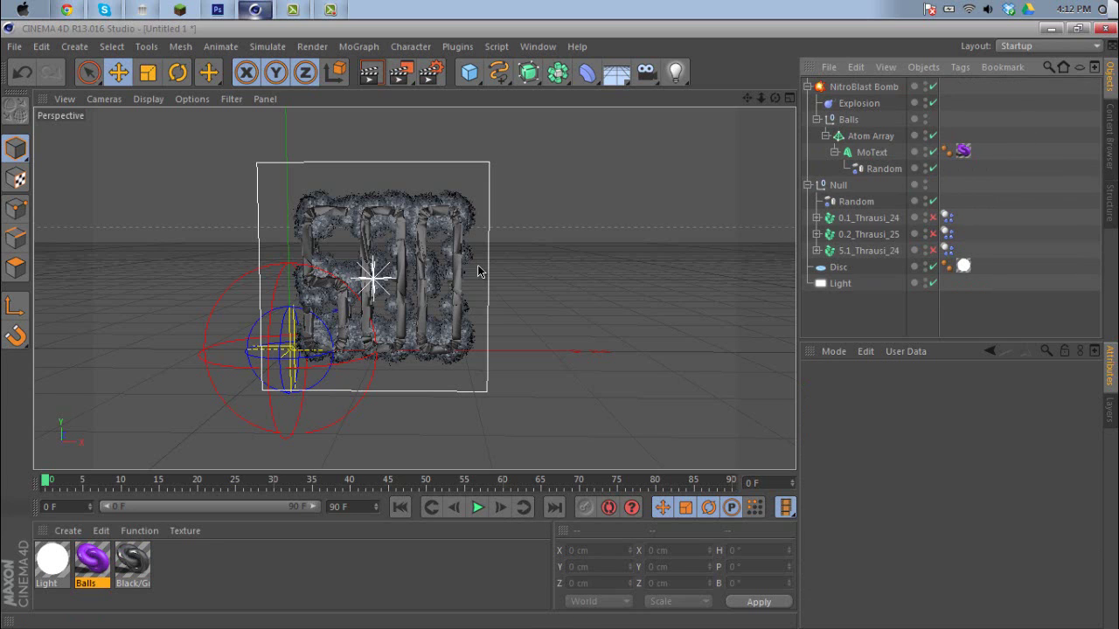
Apply the Balls material to the Atom Array and copy its texture tag to the Balls null, Explosion and NitroBlast Bomb
left_click_drag(132, 559, 480, 270)
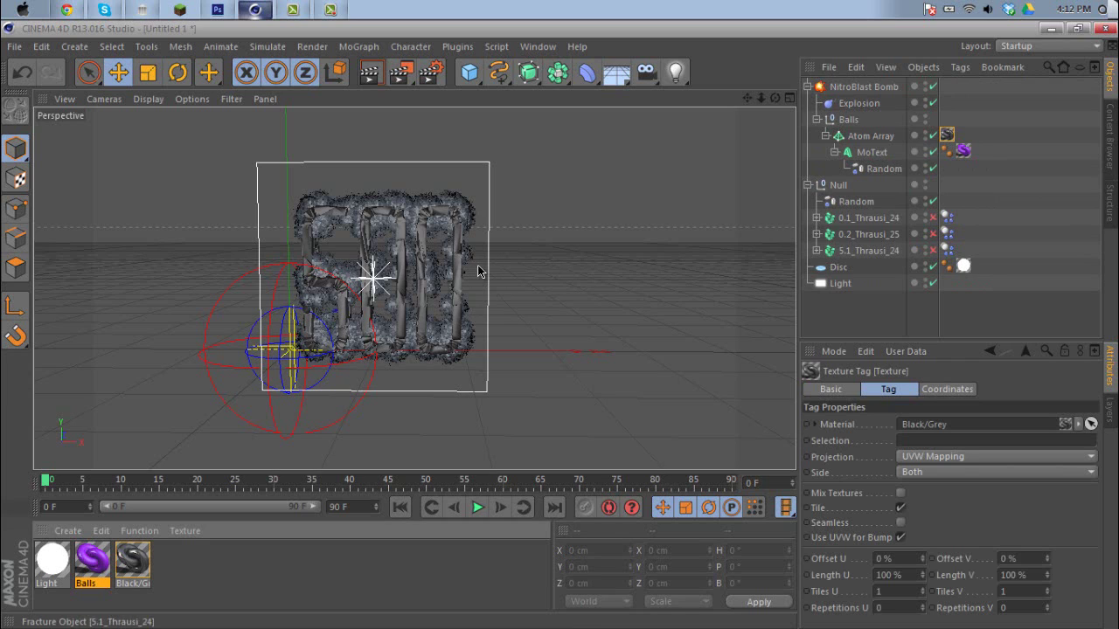
key("ctrl+z")
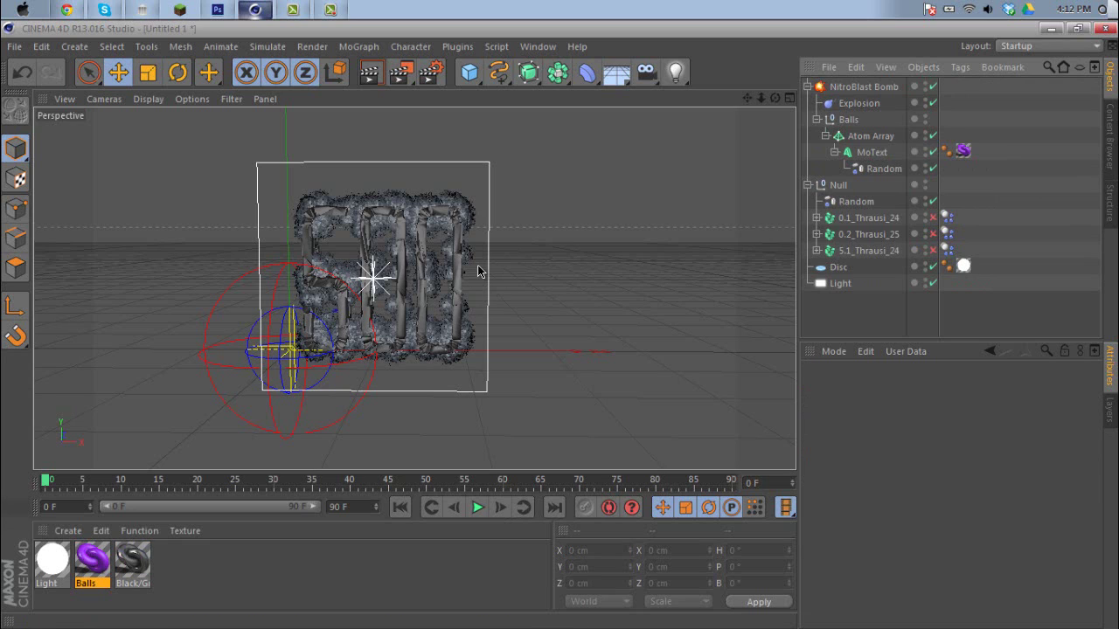
left_click_drag(478, 272, 479, 271)
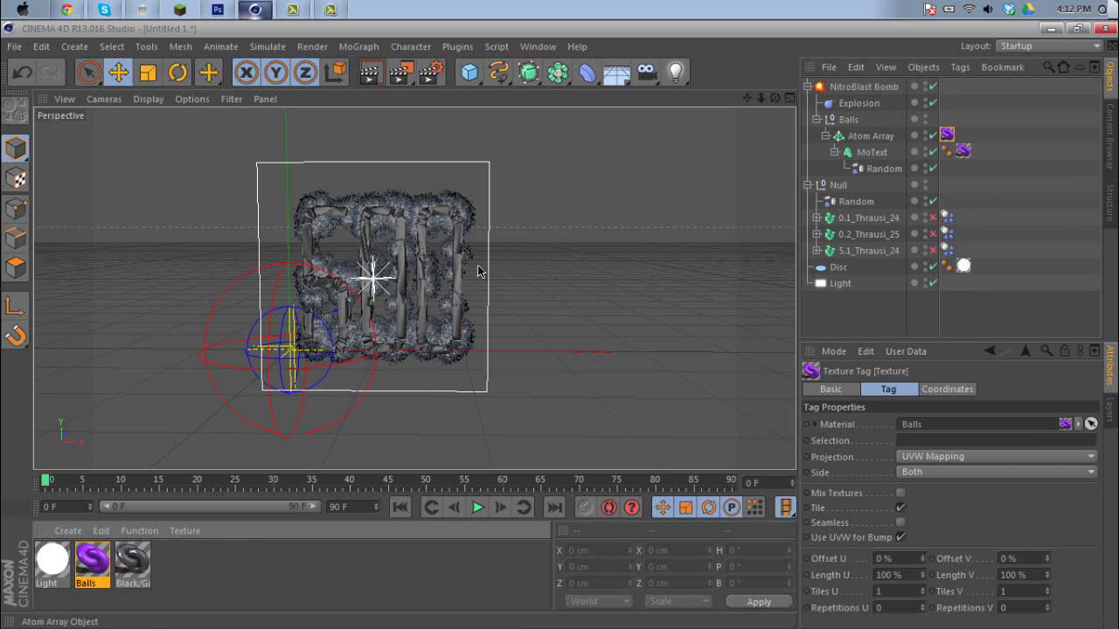
left_click_drag(946, 135, 947, 87, "ctrl")
double_click(946, 119)
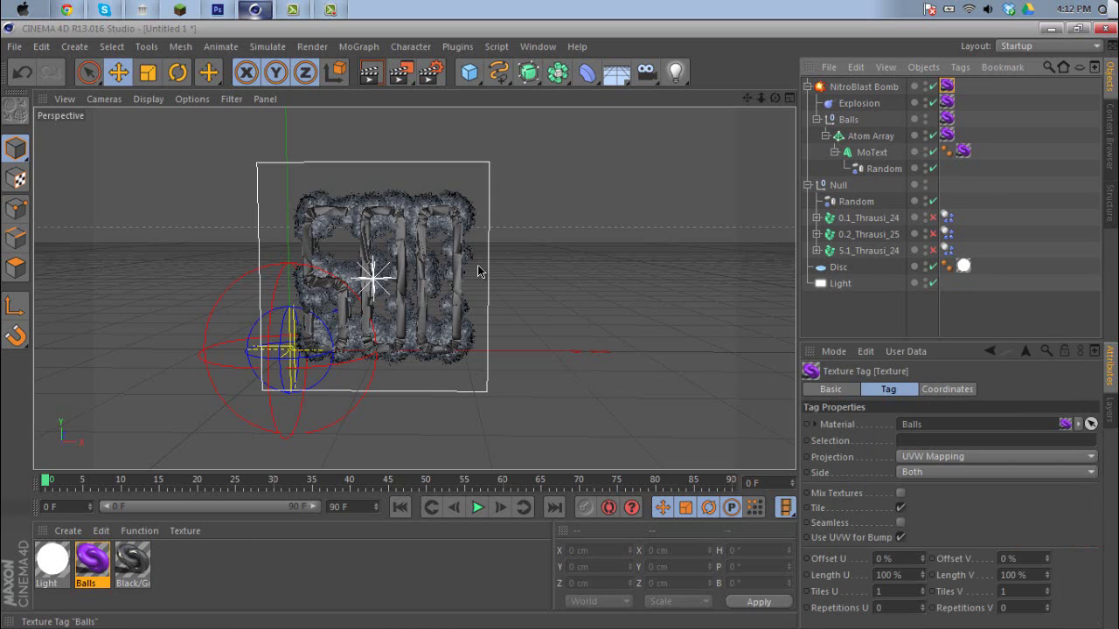
left_click(997, 152)
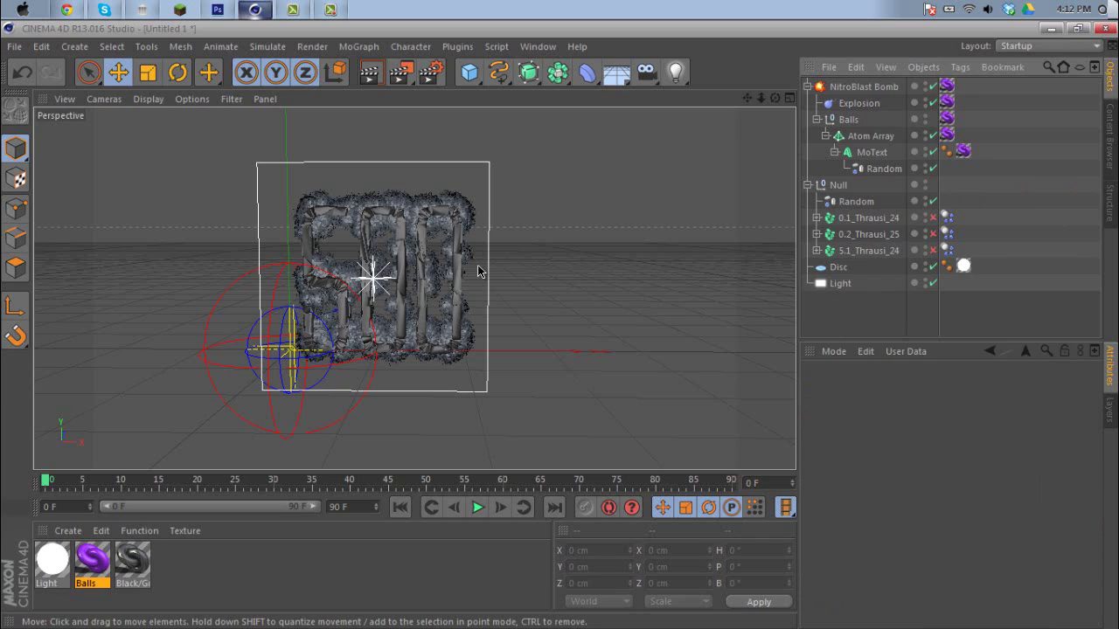
left_click_drag(479, 272, 478, 272, "alt")
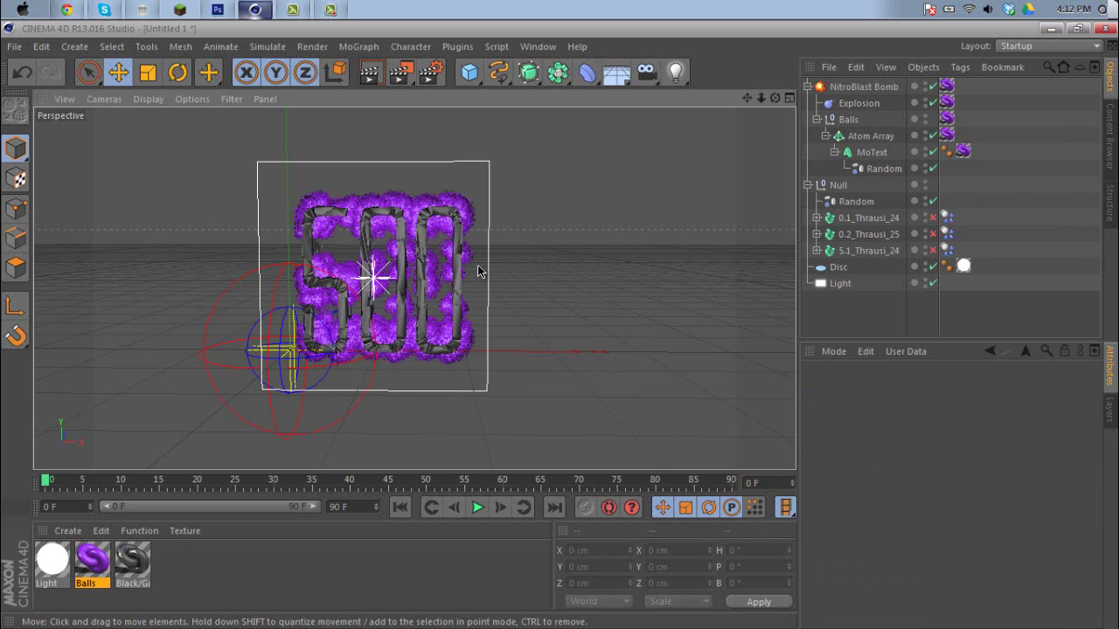
Set the render output file to Tut in the A_Obey folder and close the render settings
key("ctrl+b")
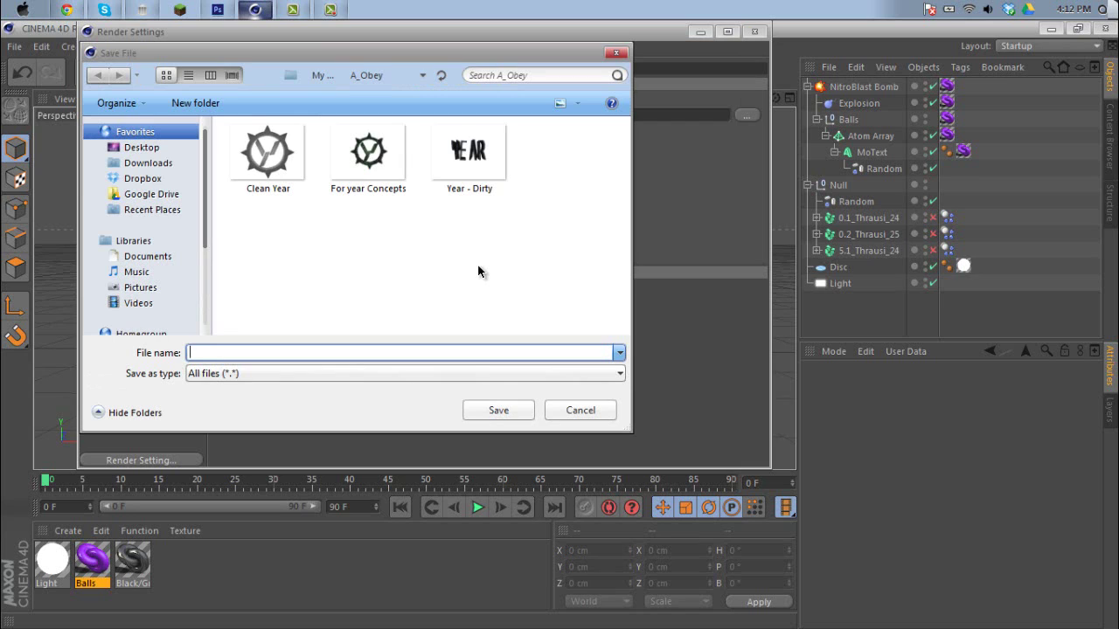
type("Tut")
key("Return")
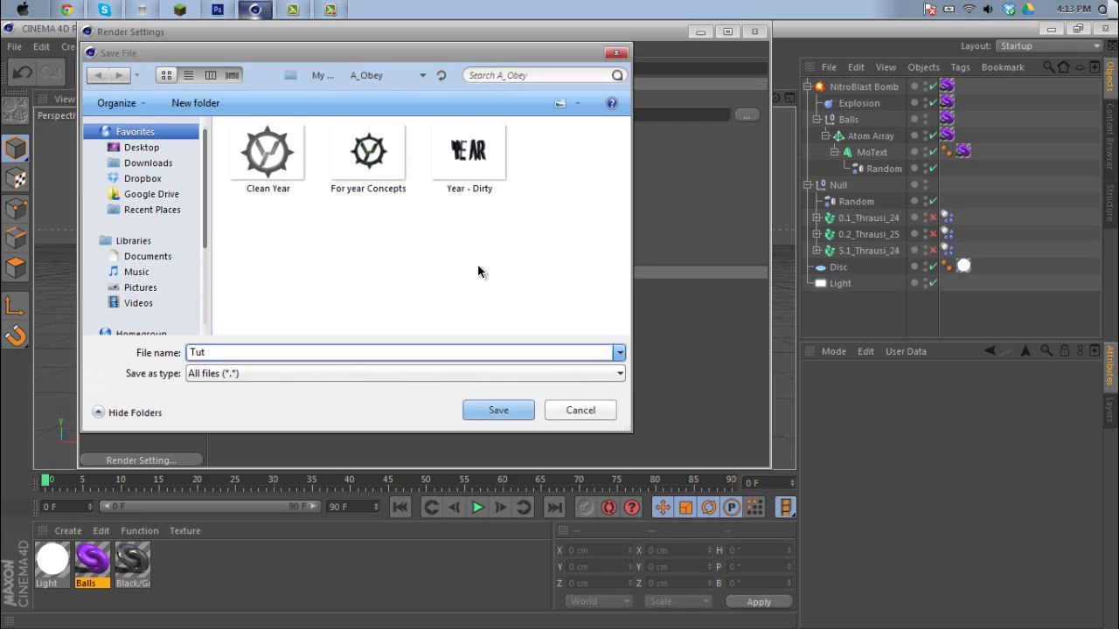
key("Return")
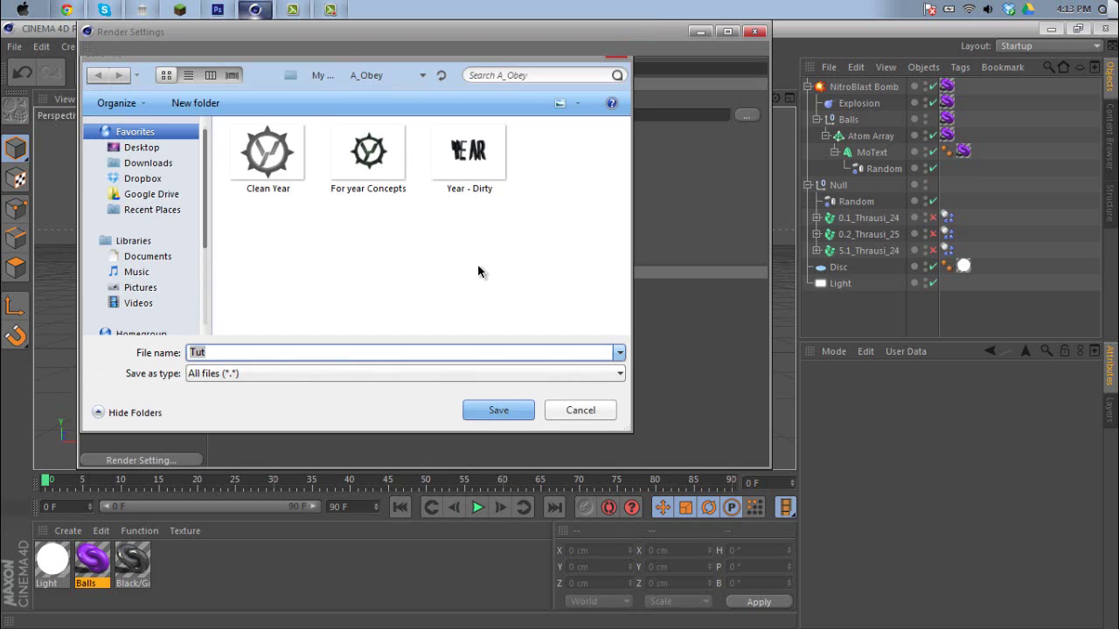
key("alt+F4")
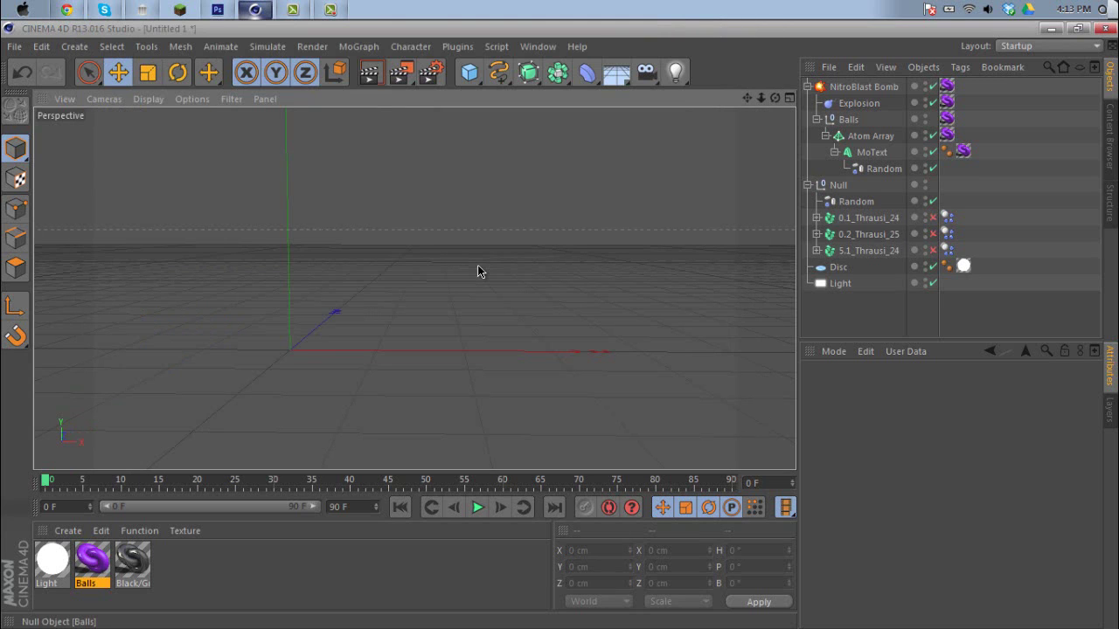
Move the Atom Array to about 12 cm on the Z axis and deselect it
left_click(862, 136)
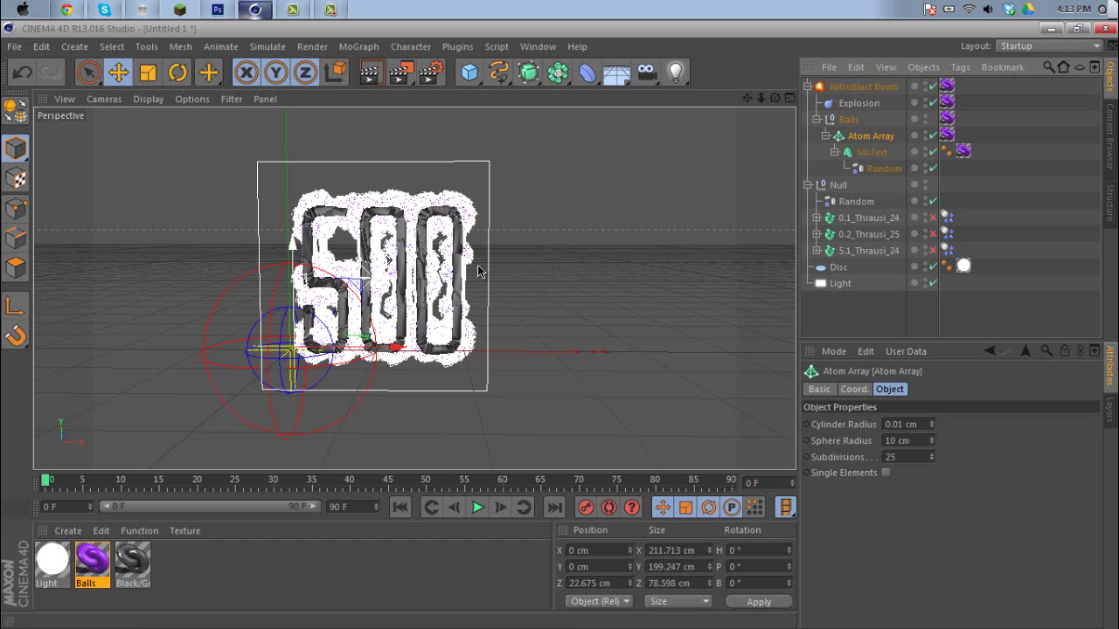
left_click(478, 271)
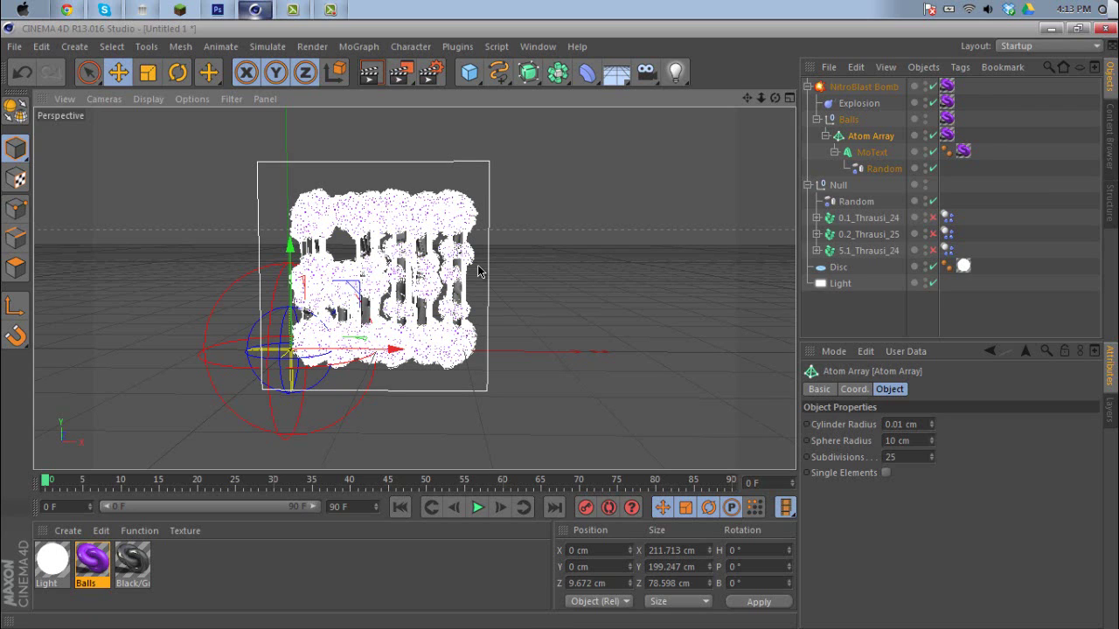
key("ctrl+z")
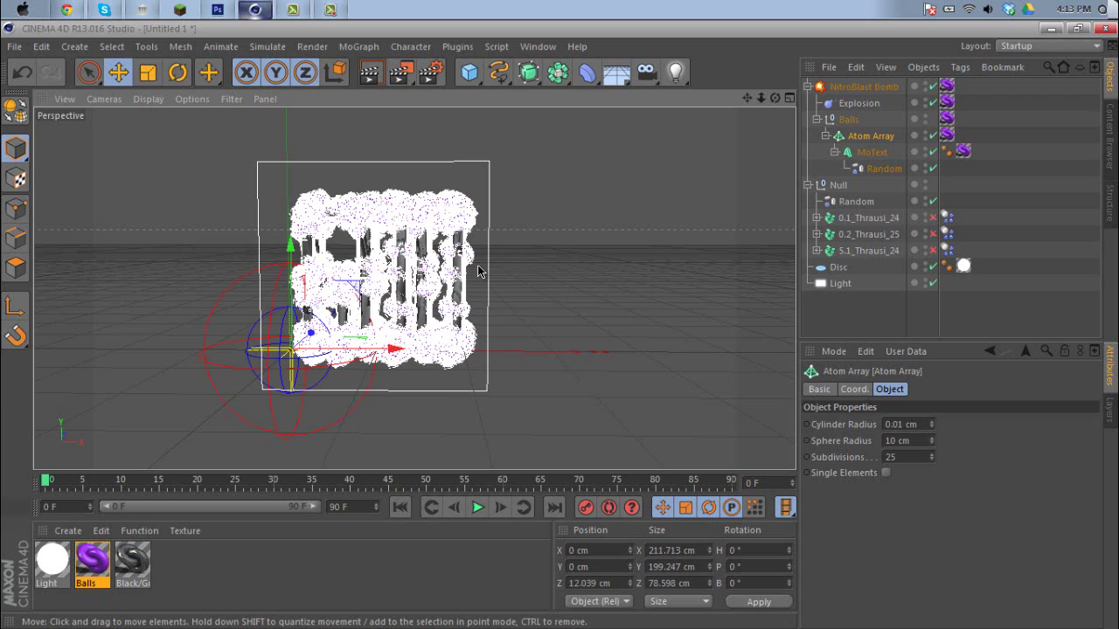
left_click(478, 271)
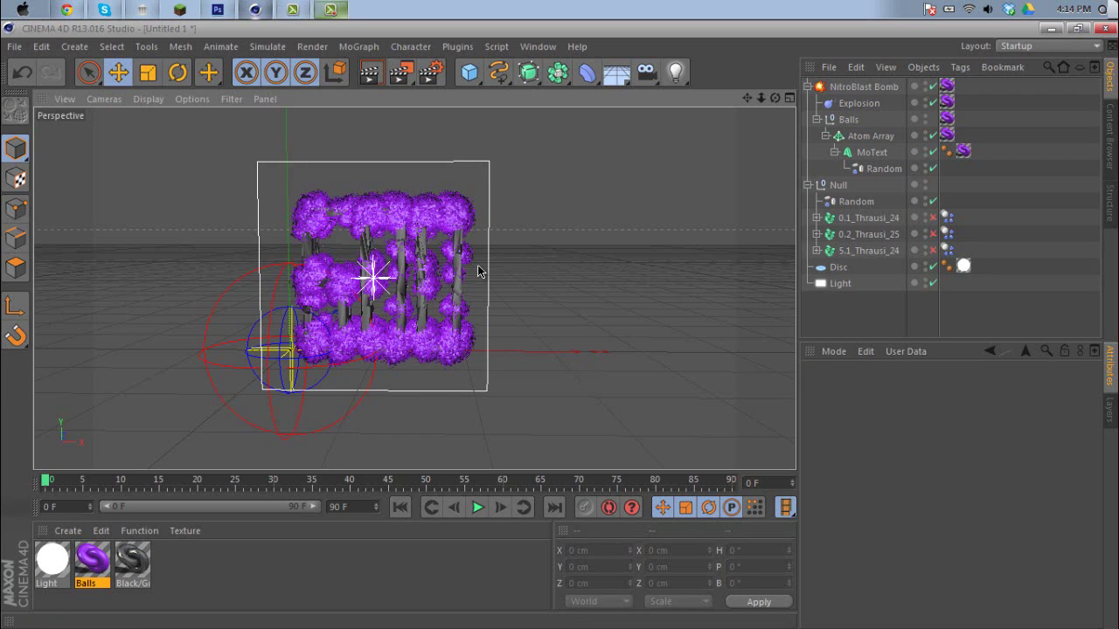
key("alt+Tab")
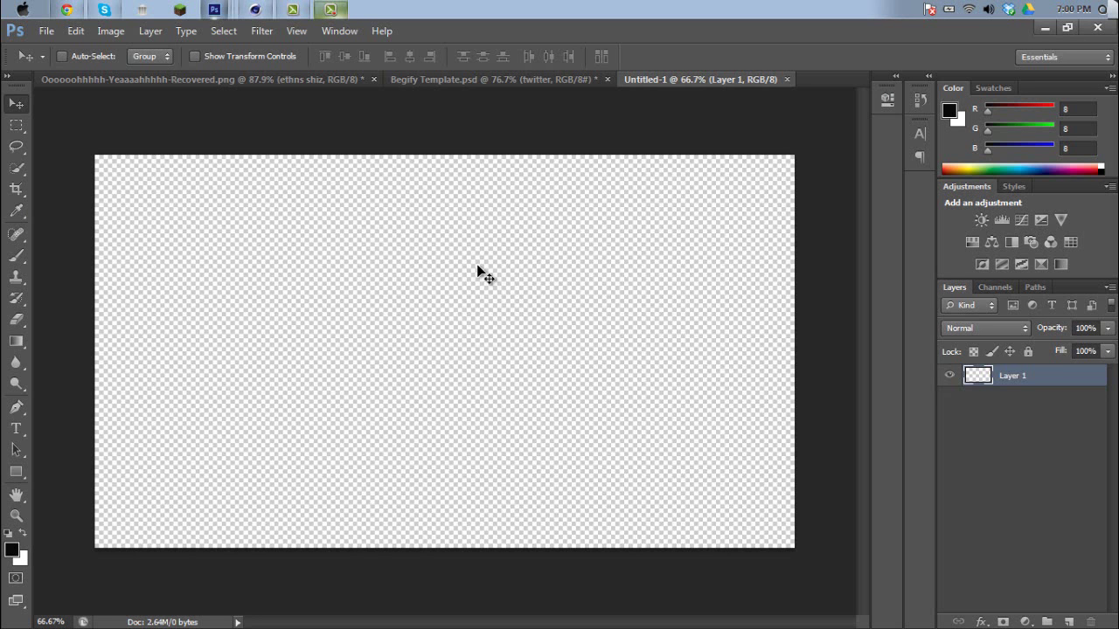
key("alt+Tab")
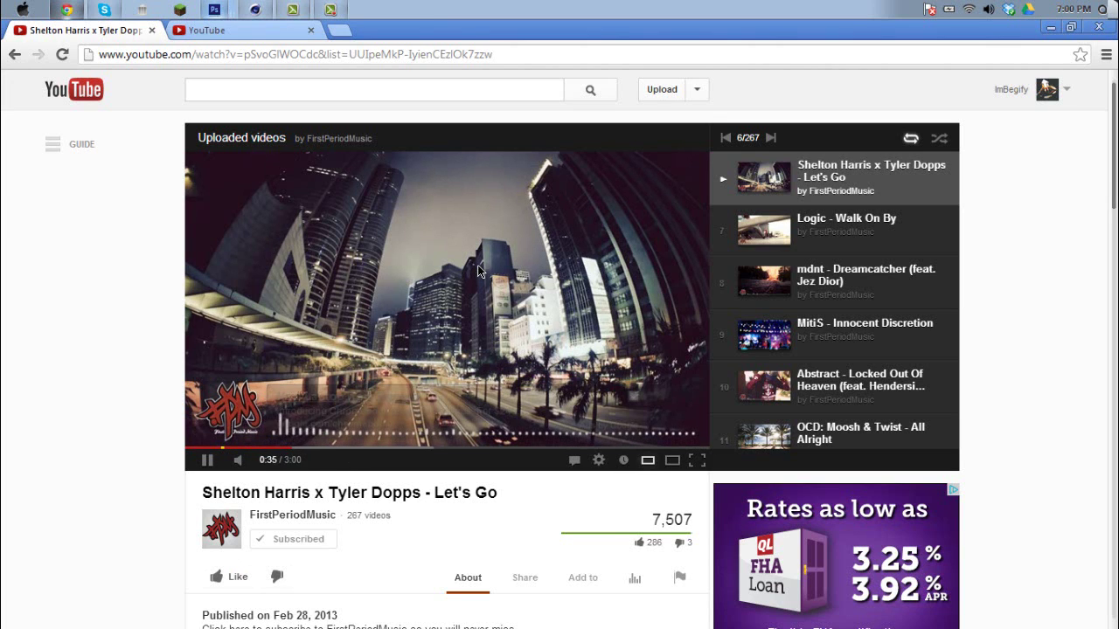
key("super+5")
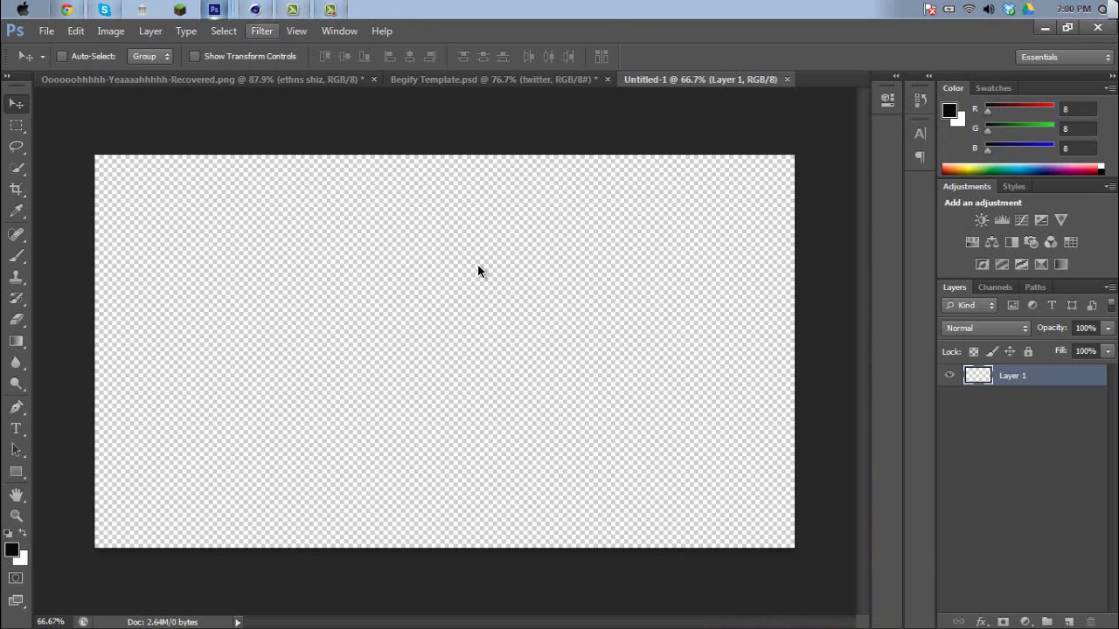
key("super+5")
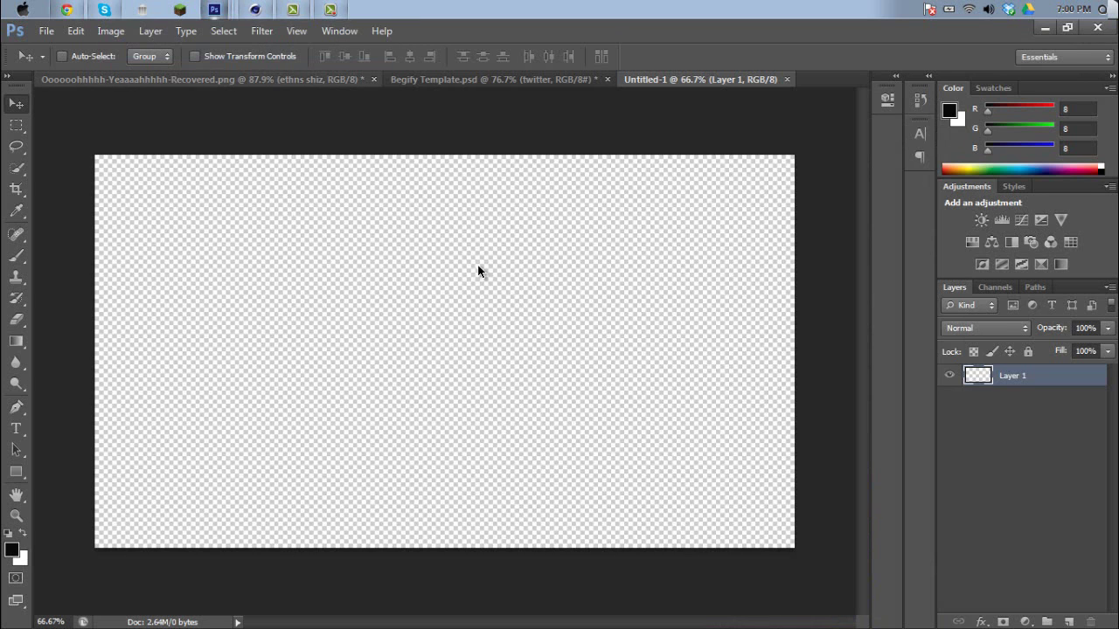
key("super+1")
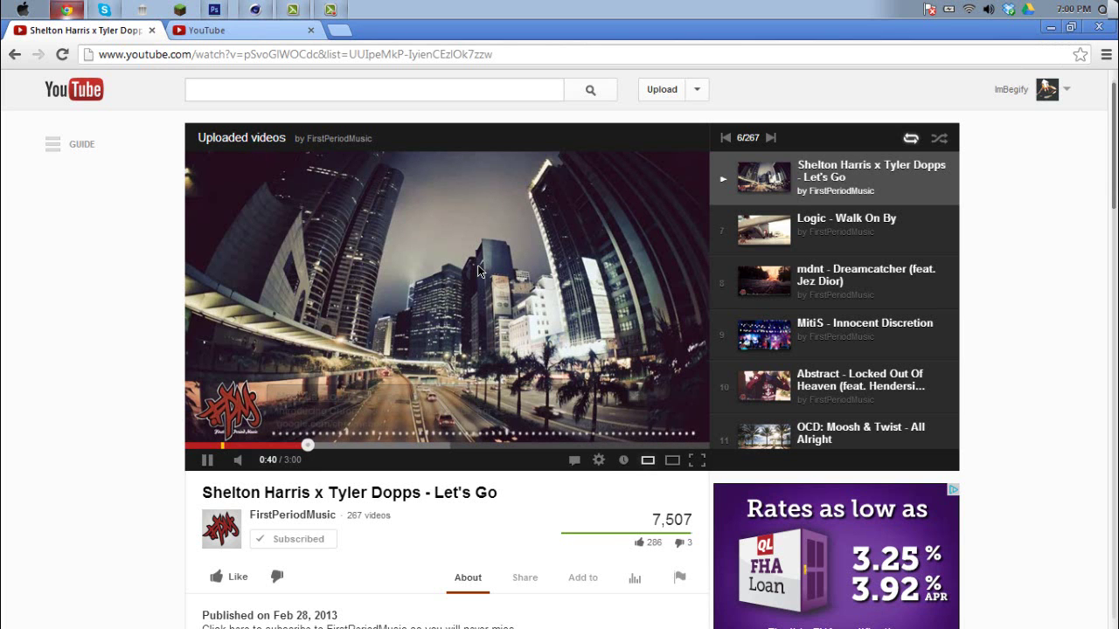
key("super+5")
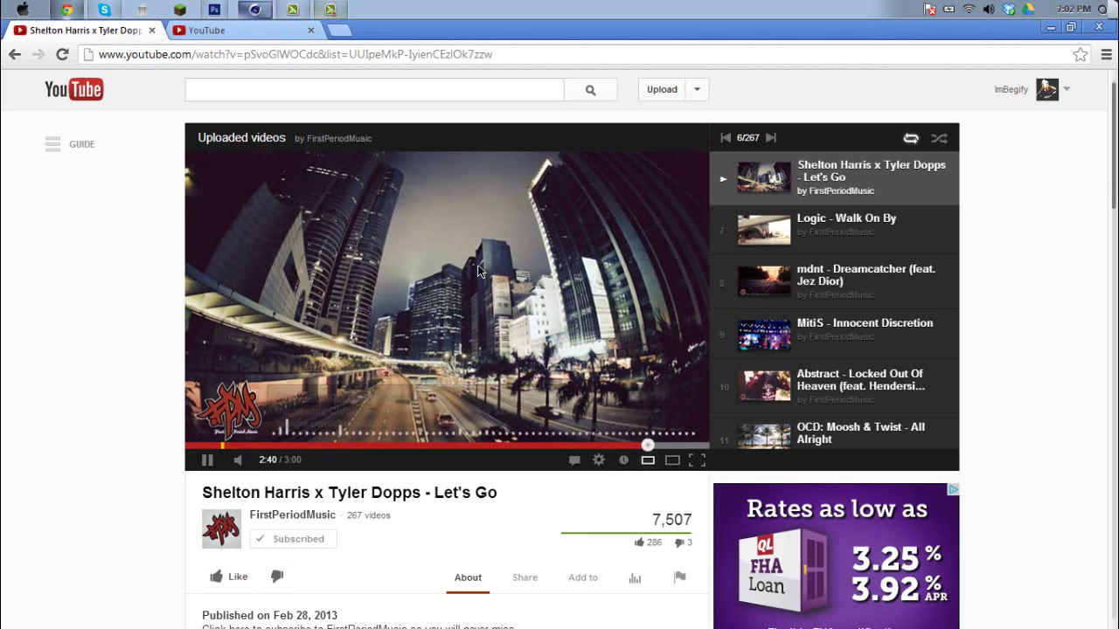
Switch to Photoshop, set the foreground color to #111111 and fill Layer 1 of Untitled-1 with it
key("super+5")
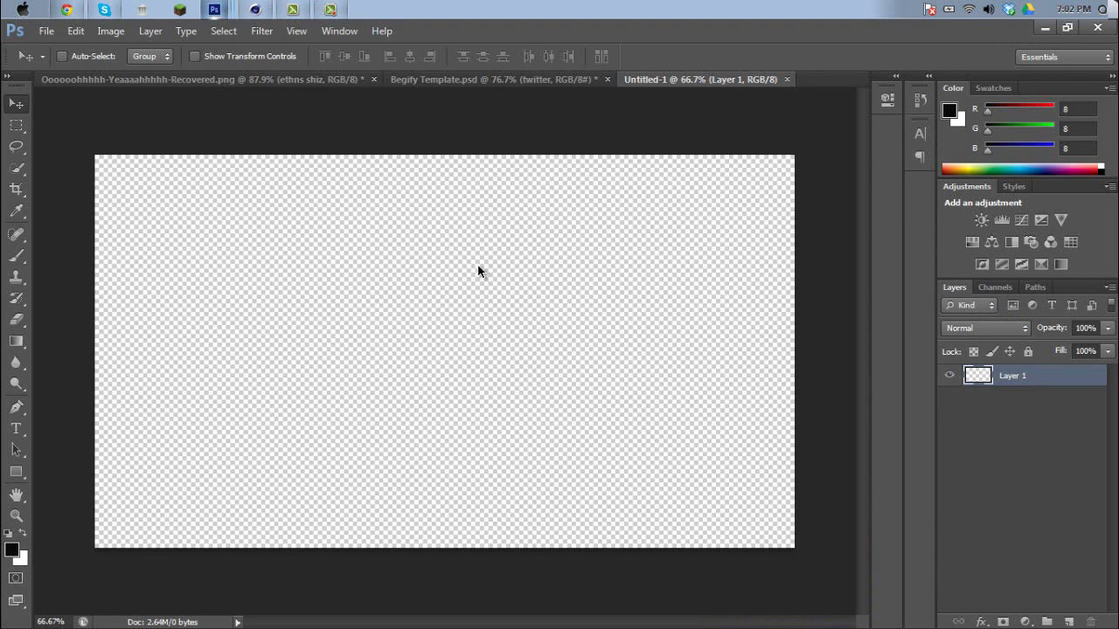
key("n")
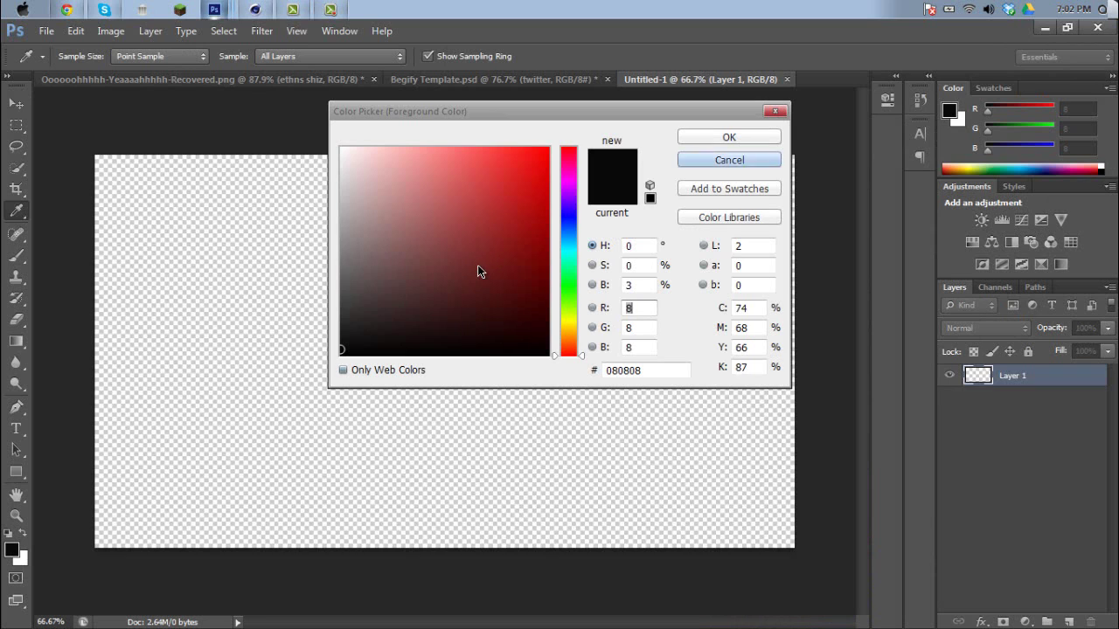
key("Escape")
key("v")
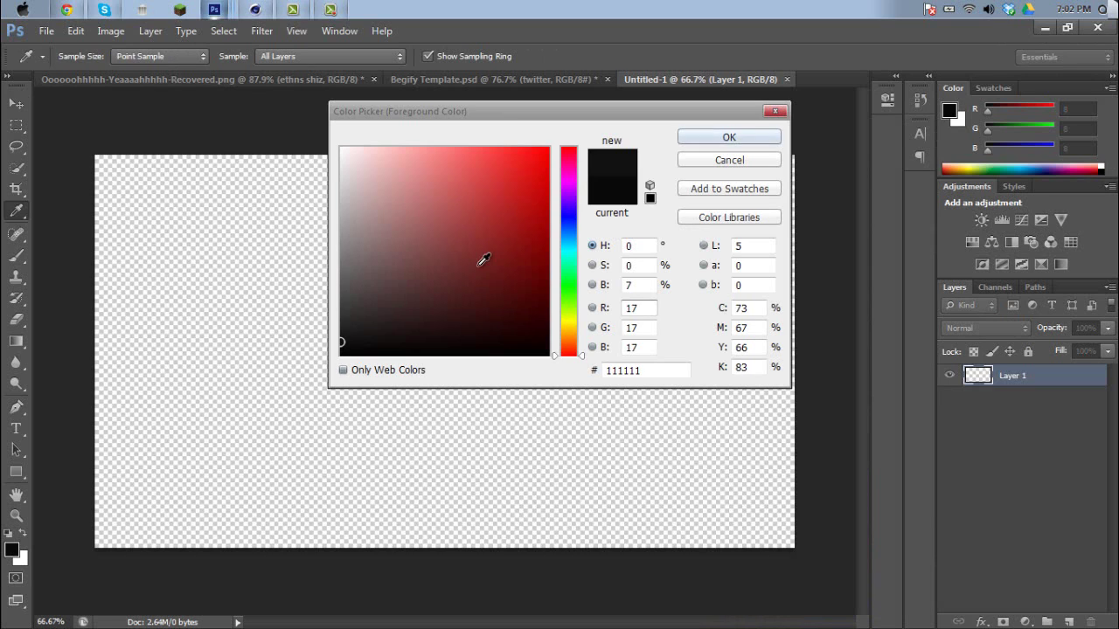
key("Return")
key("v")
key("alt+BackSpace")
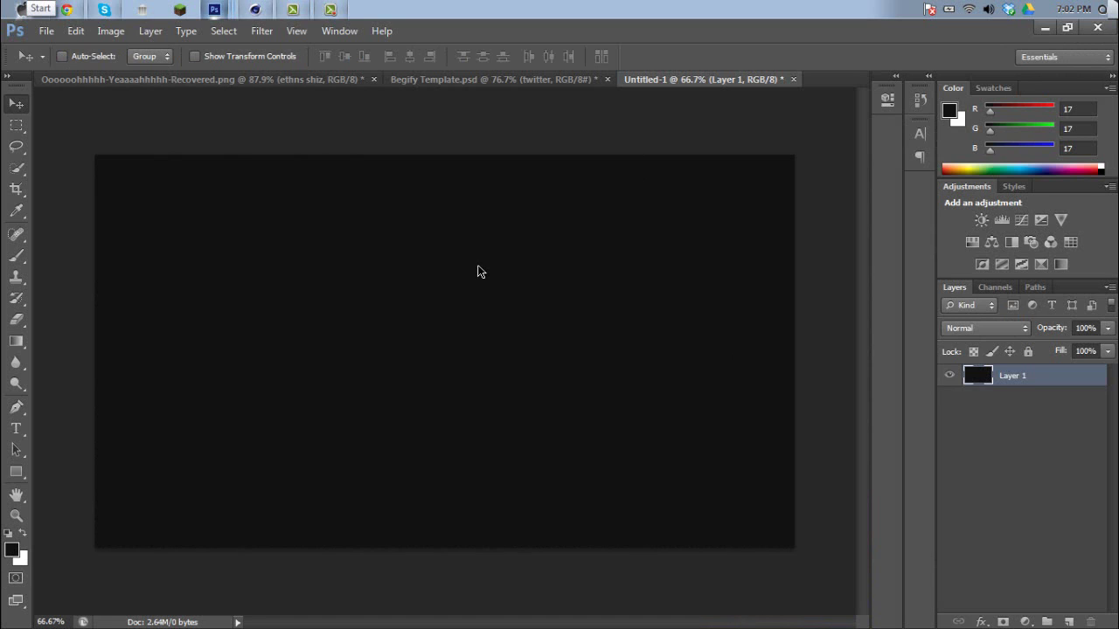
Copy the Ethn Ex. CC (4) group from Ethns Exclusive Pack!.psd into Untitled-1 above Layer 1, collapse it and select Layer 1
mouse_move(214, 10)
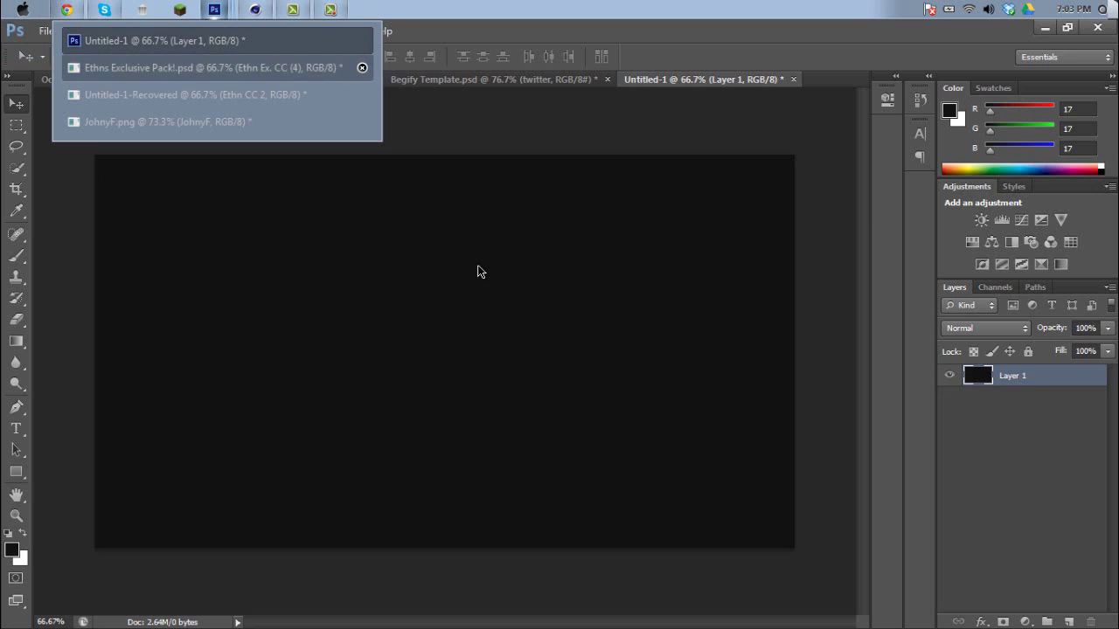
left_click(217, 67)
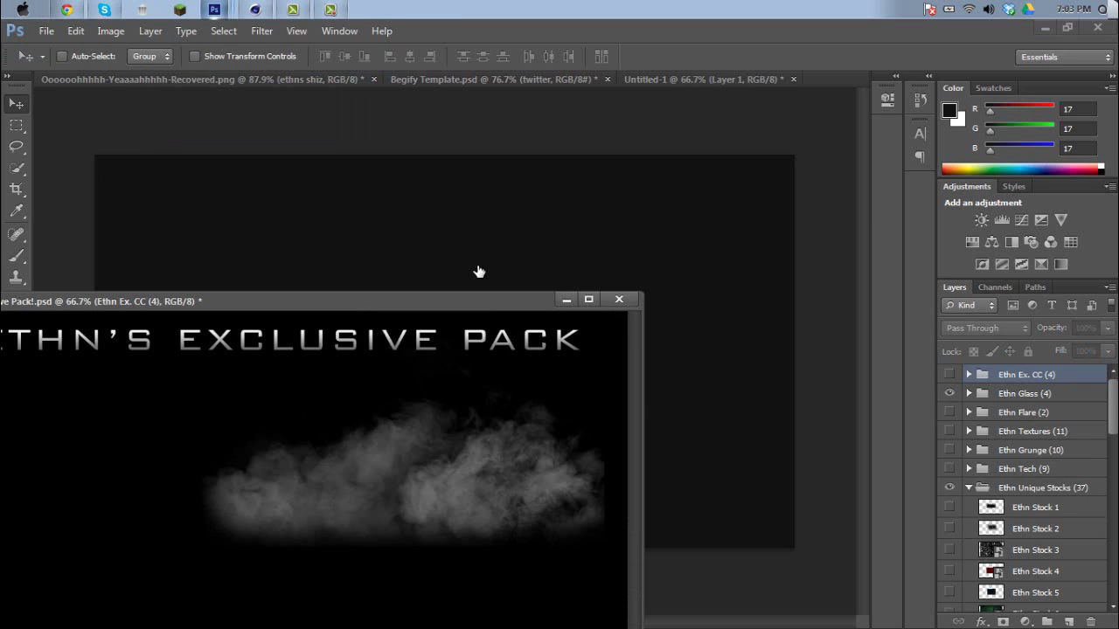
left_click_drag(479, 271, 475, 262)
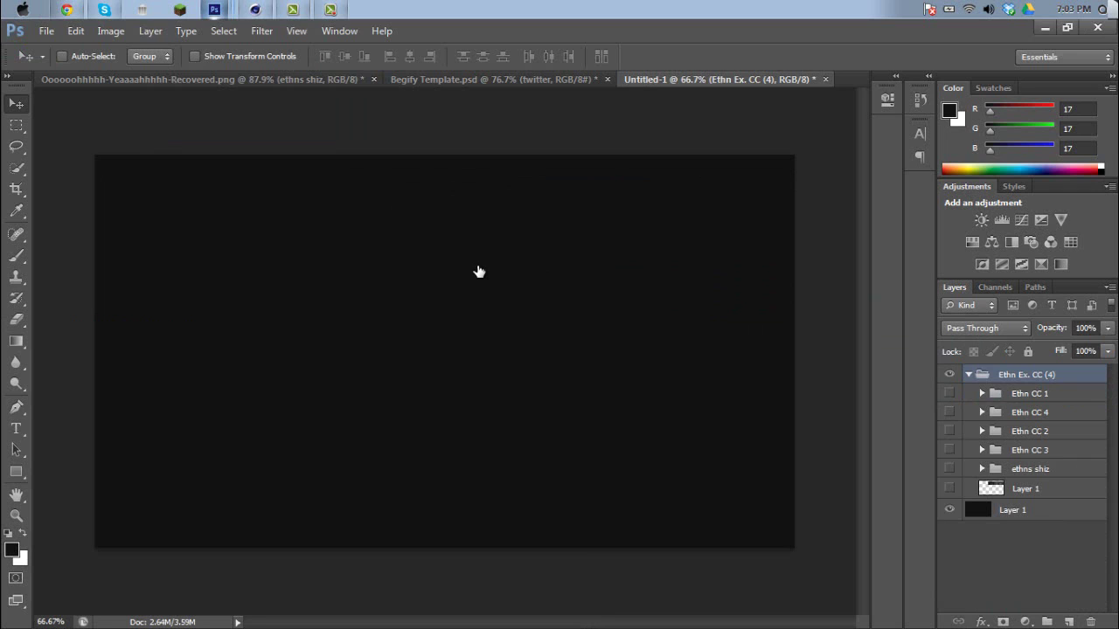
key("alt+[")
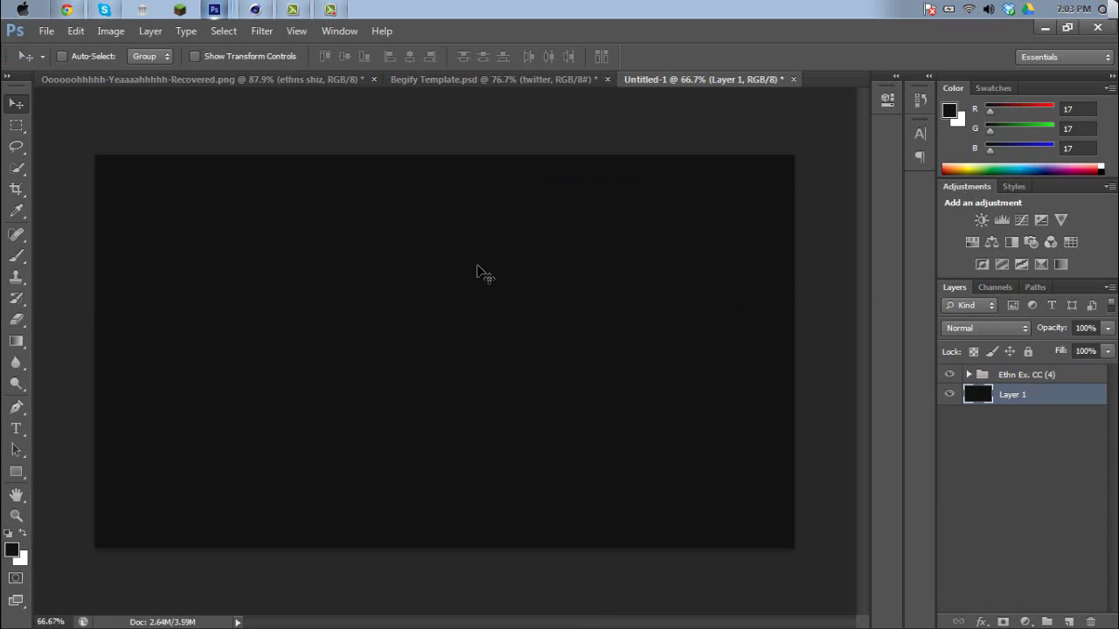
Place the JohnyF image from the AJF folder in Documents into Untitled-1 above Layer 1
key("super")
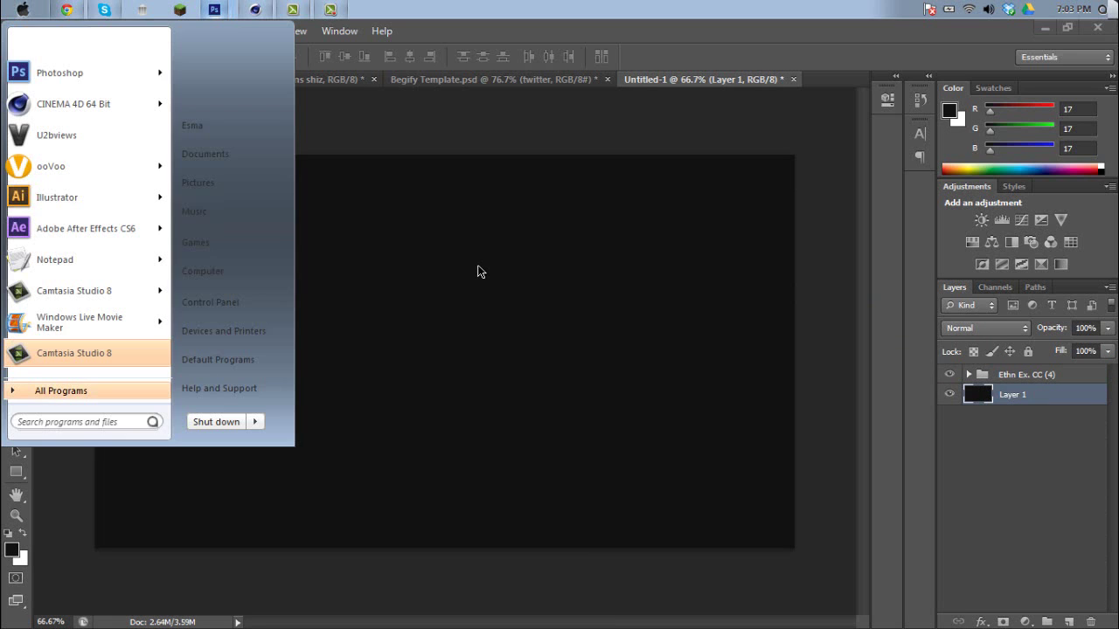
key("super")
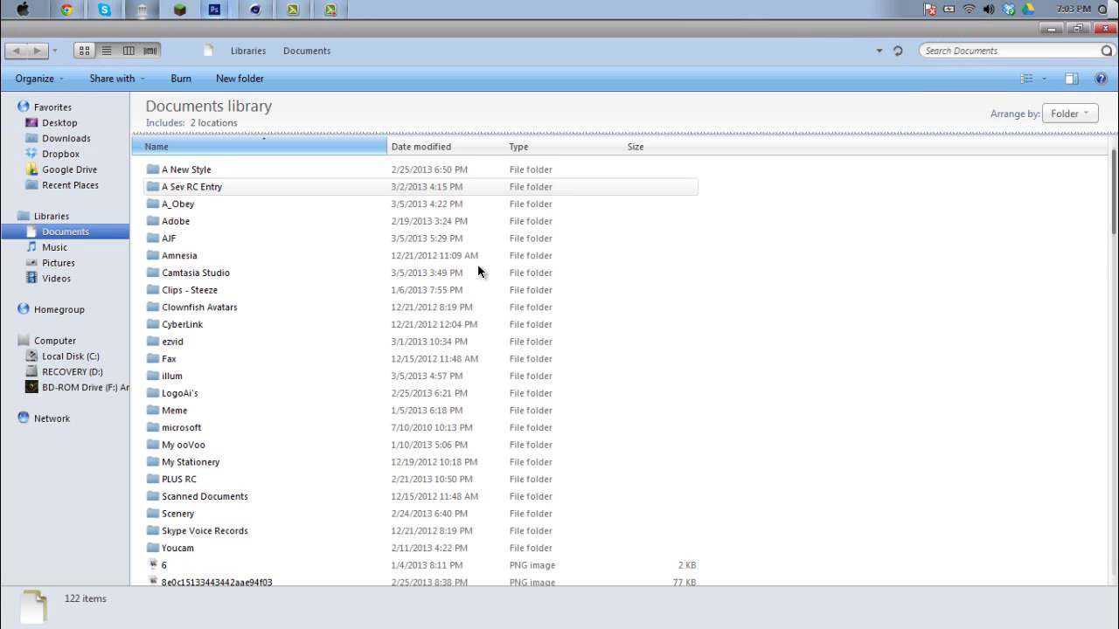
key("Down")
key("Down")
key("Down")
key("Return")
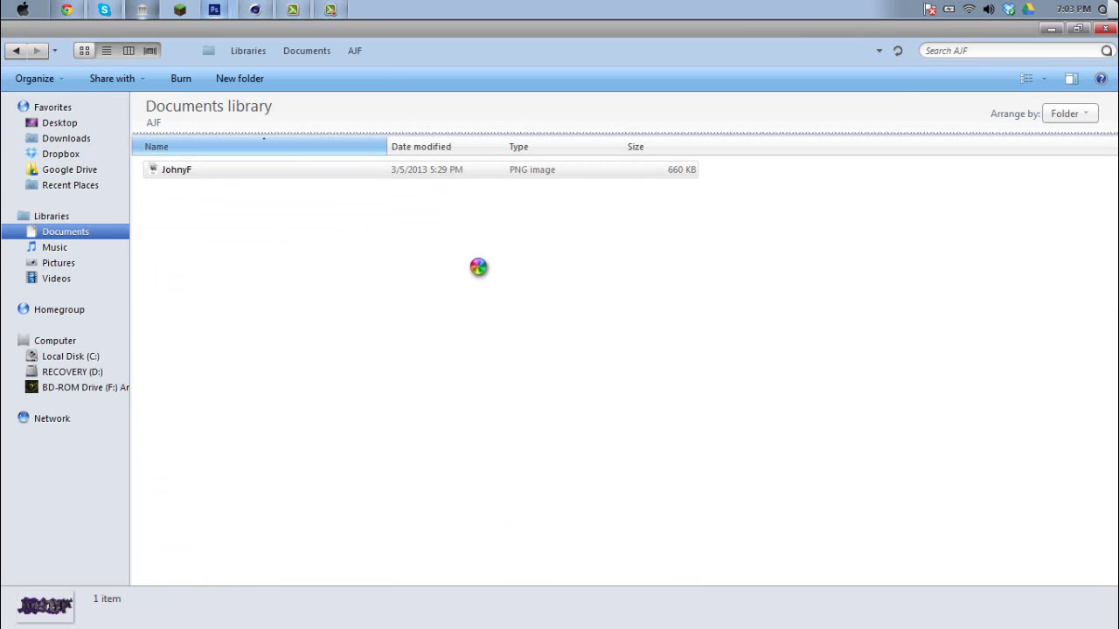
left_click_drag(218, 9, 229, 44)
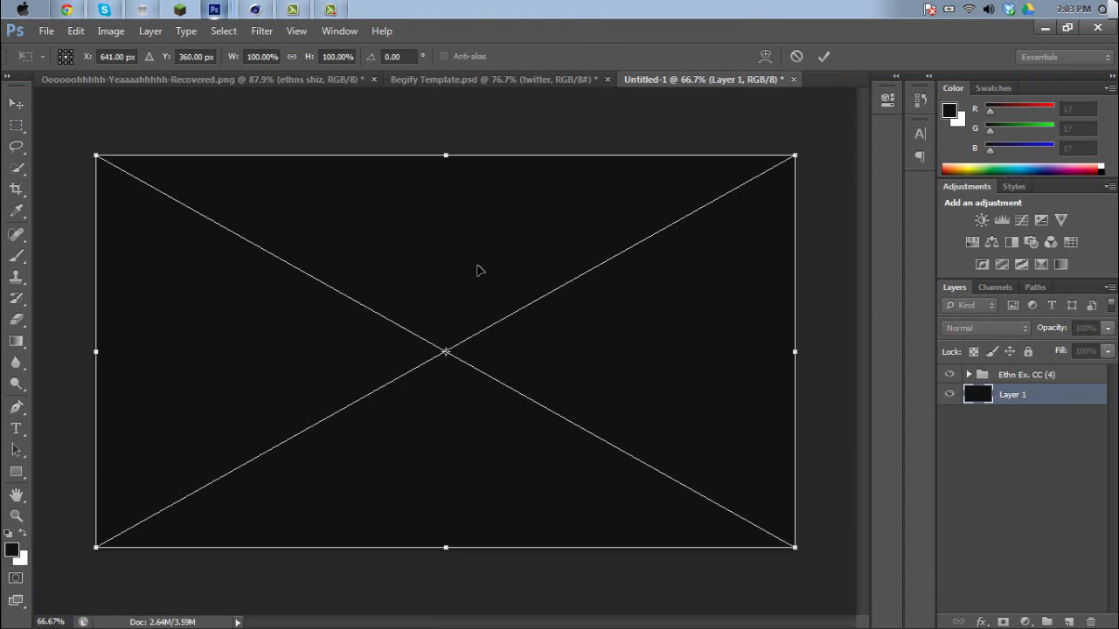
key("Return")
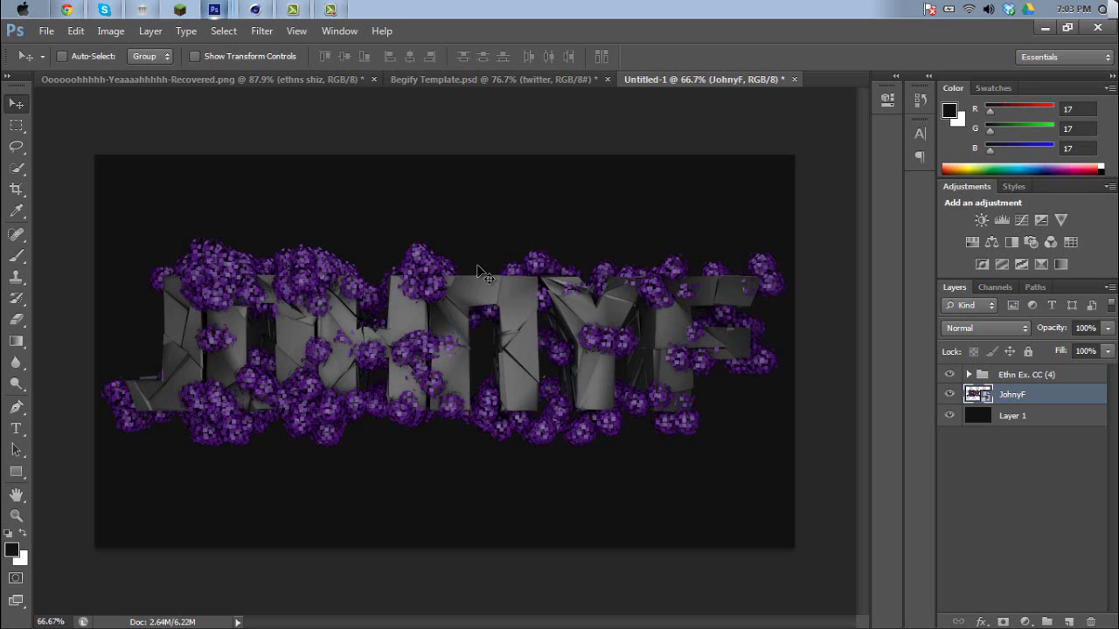
Rasterize the placed JohnyF layer
key("super+2")
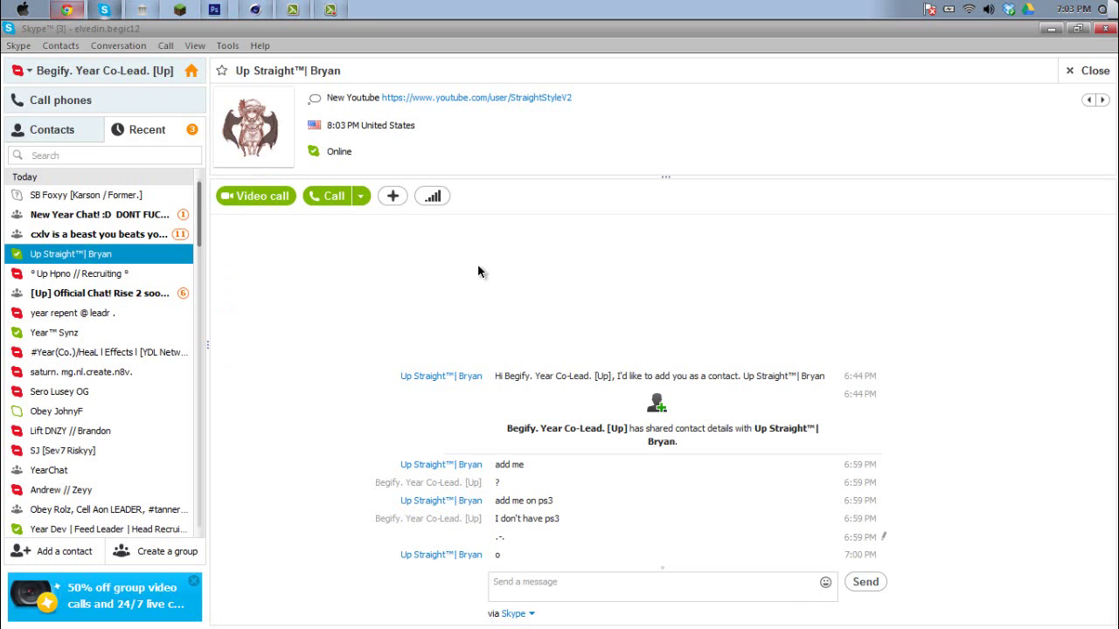
key("super+5")
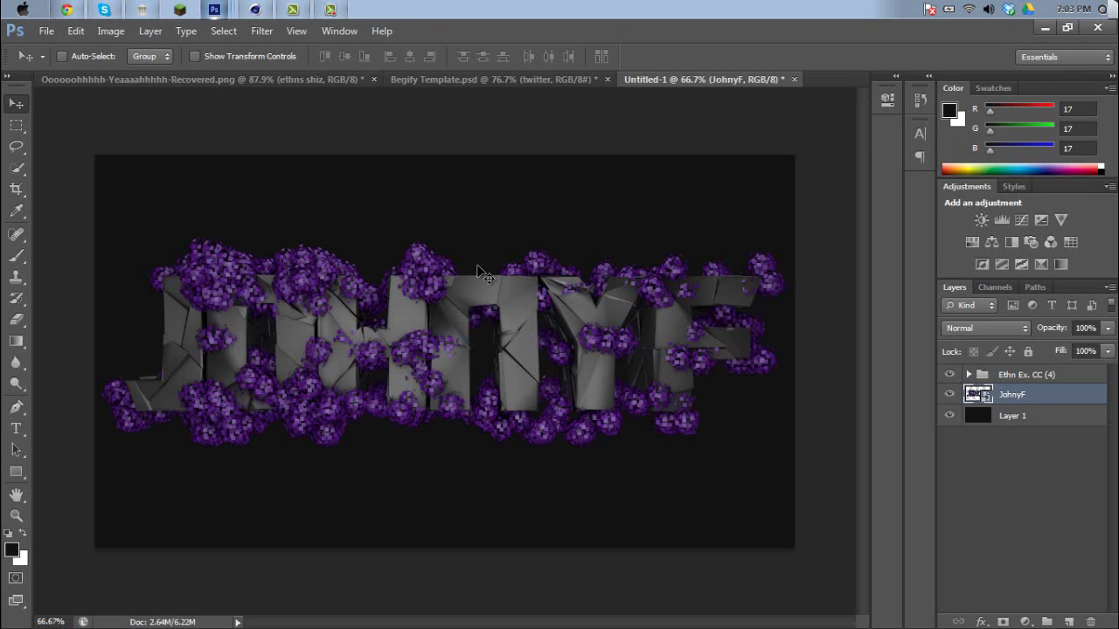
right_click(1012, 394)
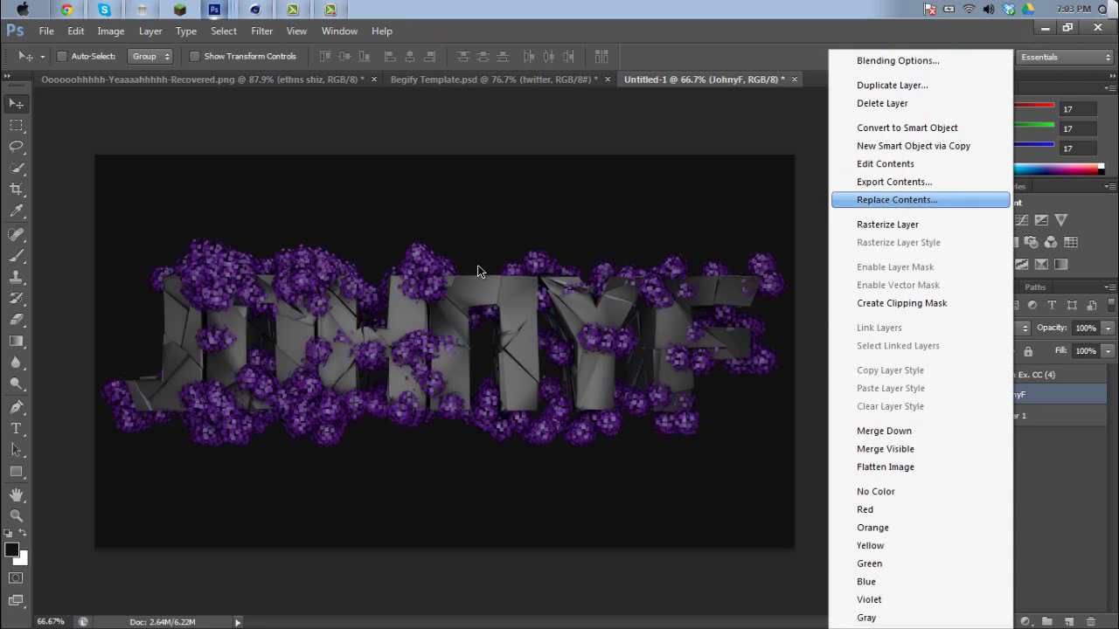
key("Return")
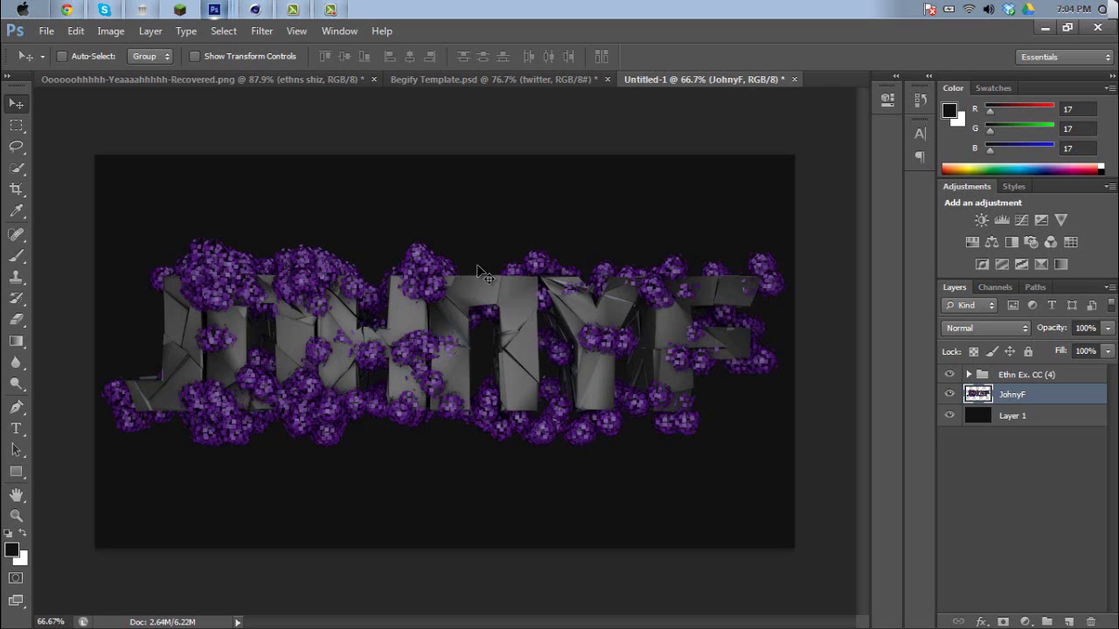
Open the Oil Paint filter for the JohnyF layer
key("alt+t")
key("Down")
key("Down")
key("Down")
key("Down")
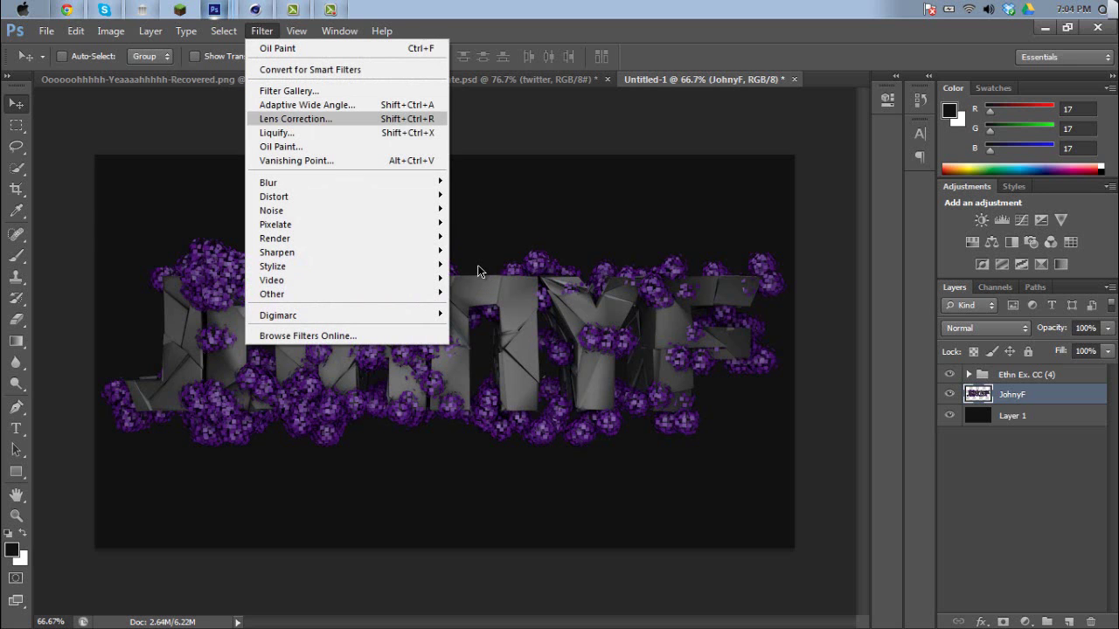
key("Down")
key("Down")
key("Return")
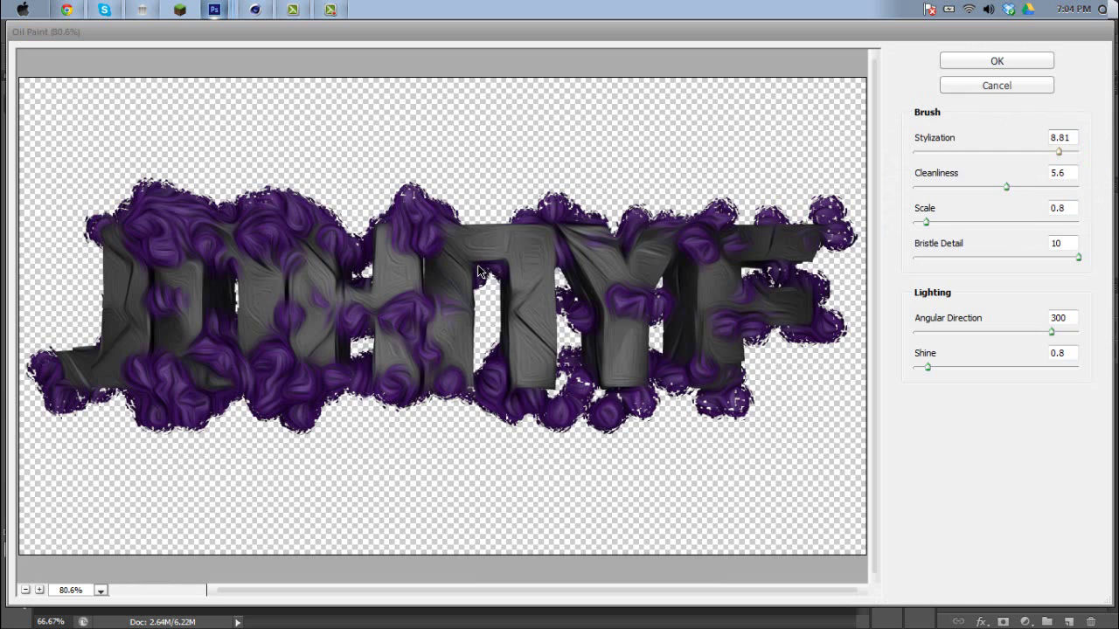
Reduce the Oil Paint brush settings to Stylization 0.1, Cleanliness 0, Scale 0.1 and Bristle Detail 0
type("0")
key("Tab")
key("Return")
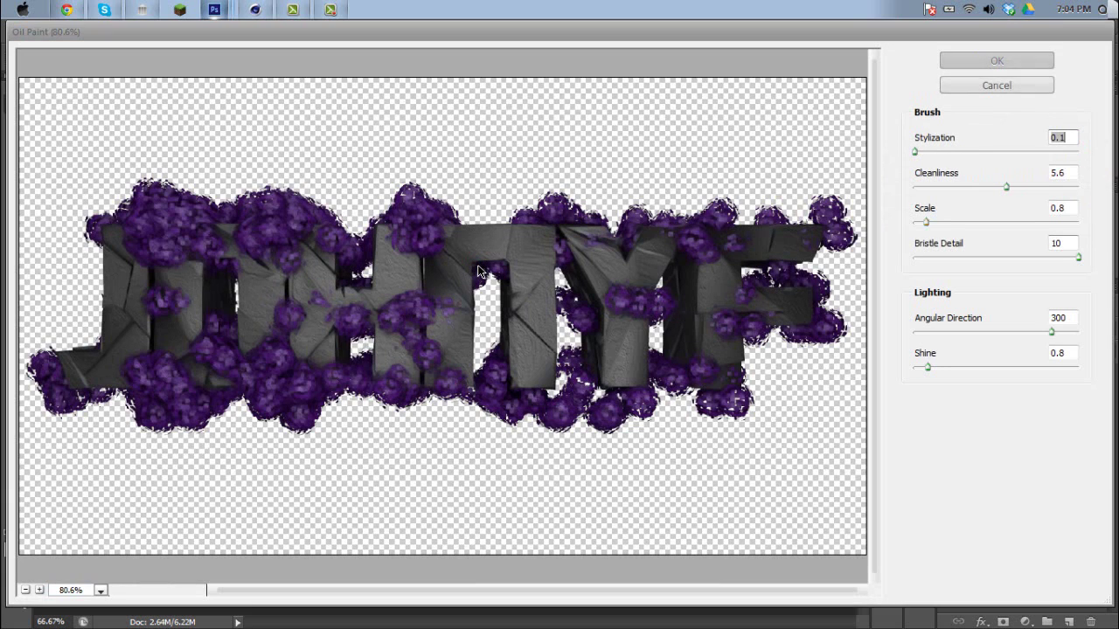
key("Tab")
type("0")
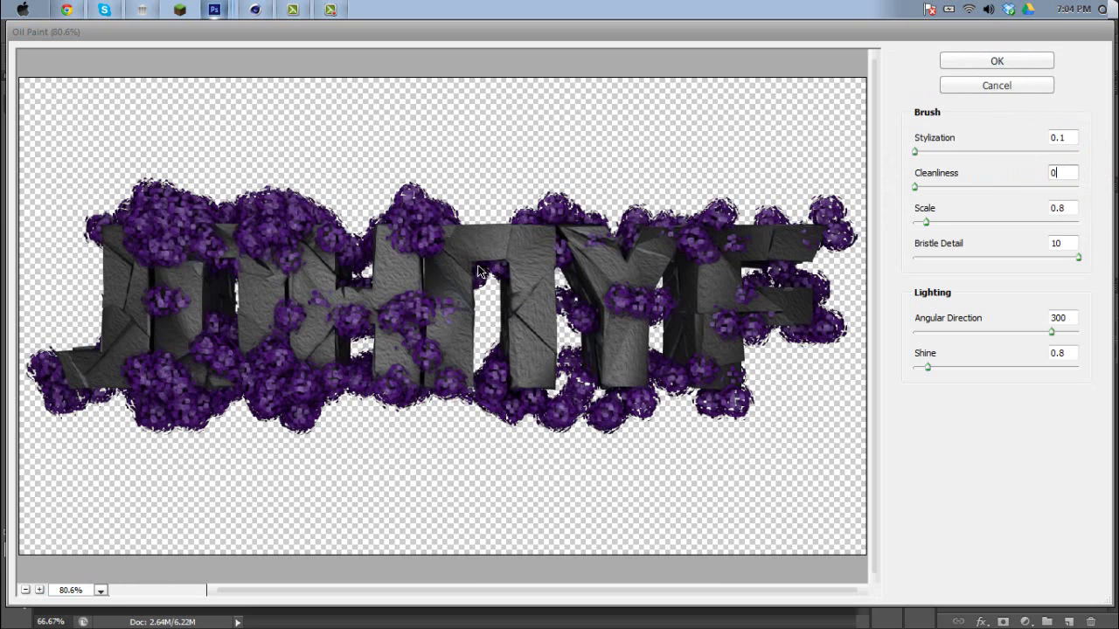
key("Tab")
type("0")
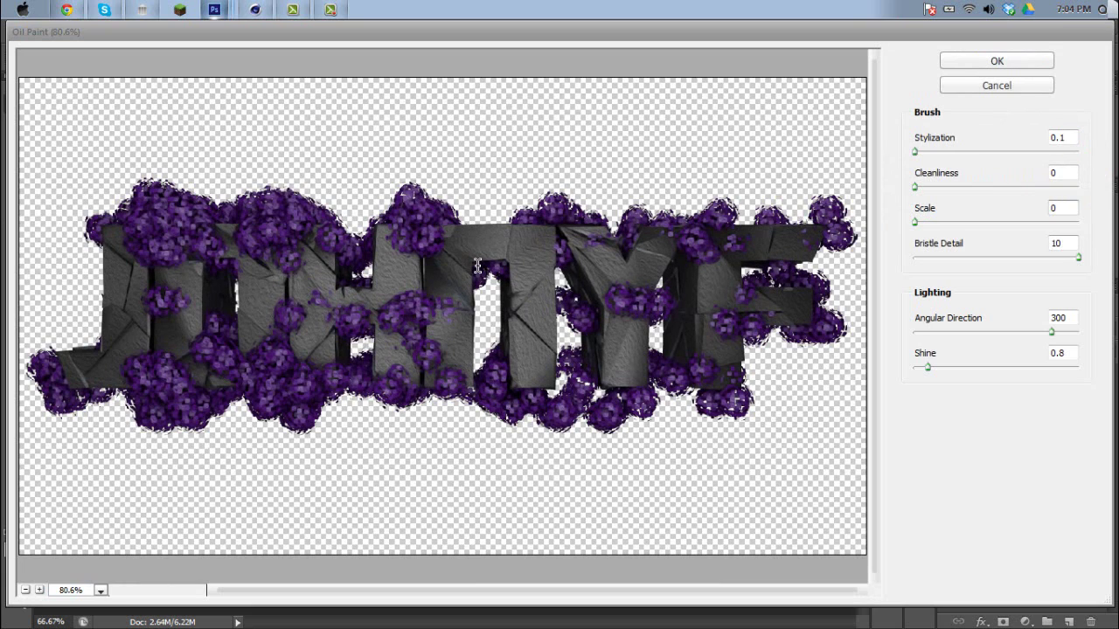
key("Tab")
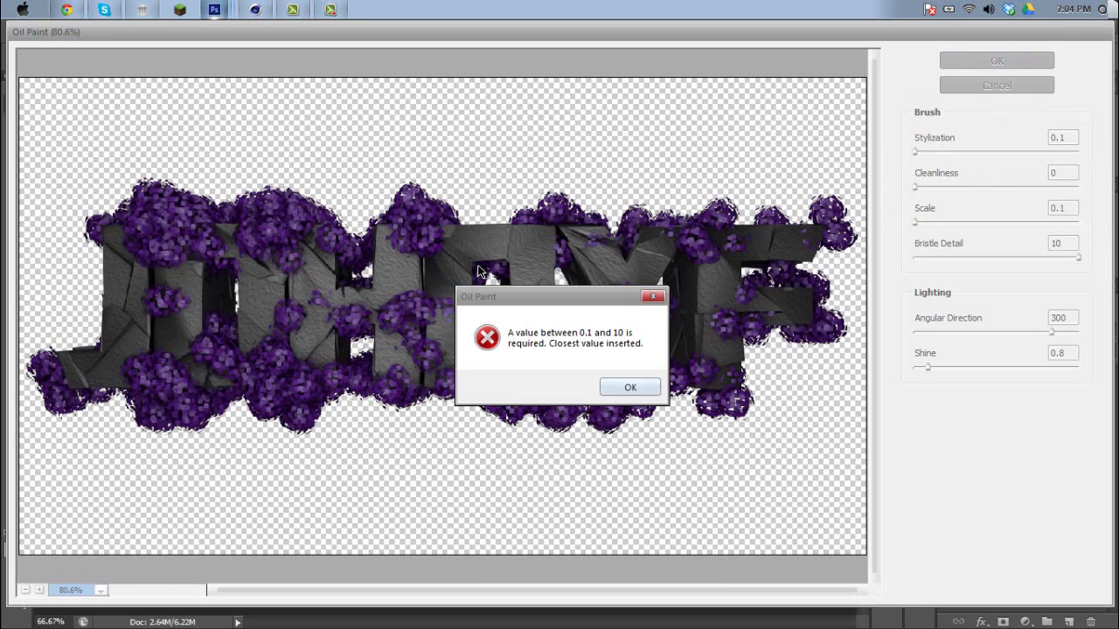
key("Return")
key("Tab")
type("0")
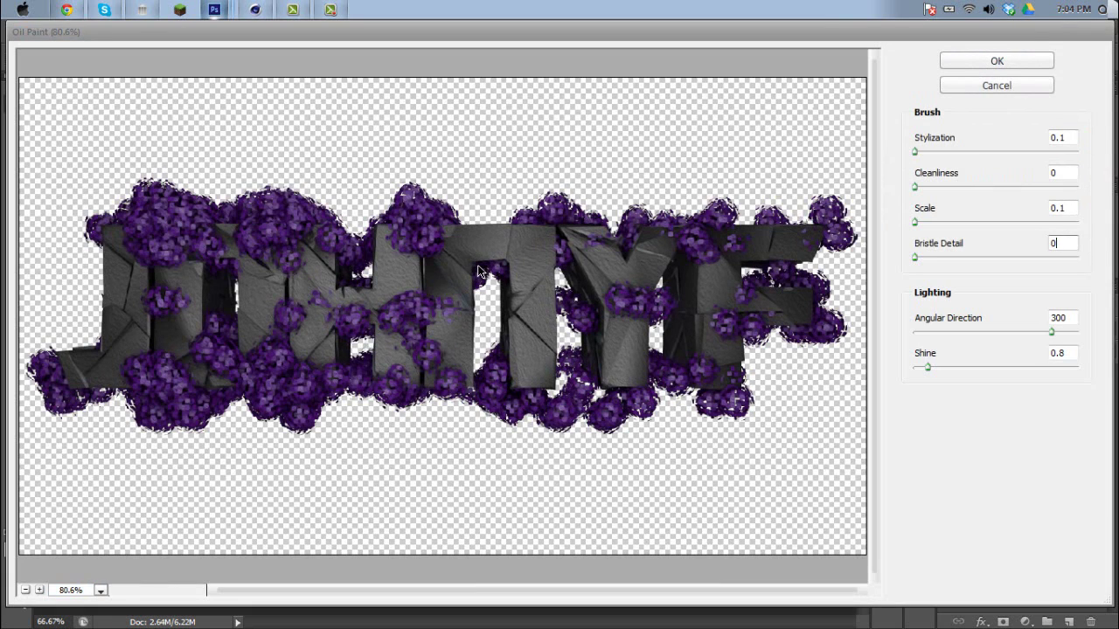
key("Tab")
Set the Oil Paint brush to Stylization 8.17, Cleanliness 6.4 and Scale 1.29
left_click_drag(914, 151, 1003, 152)
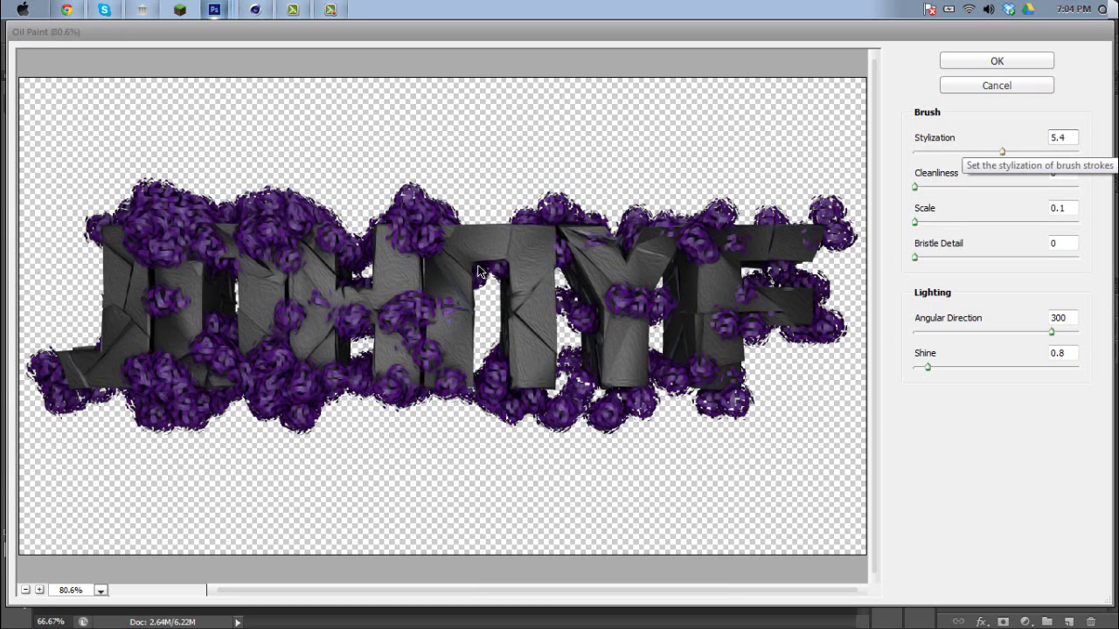
left_click_drag(1002, 151, 1048, 151)
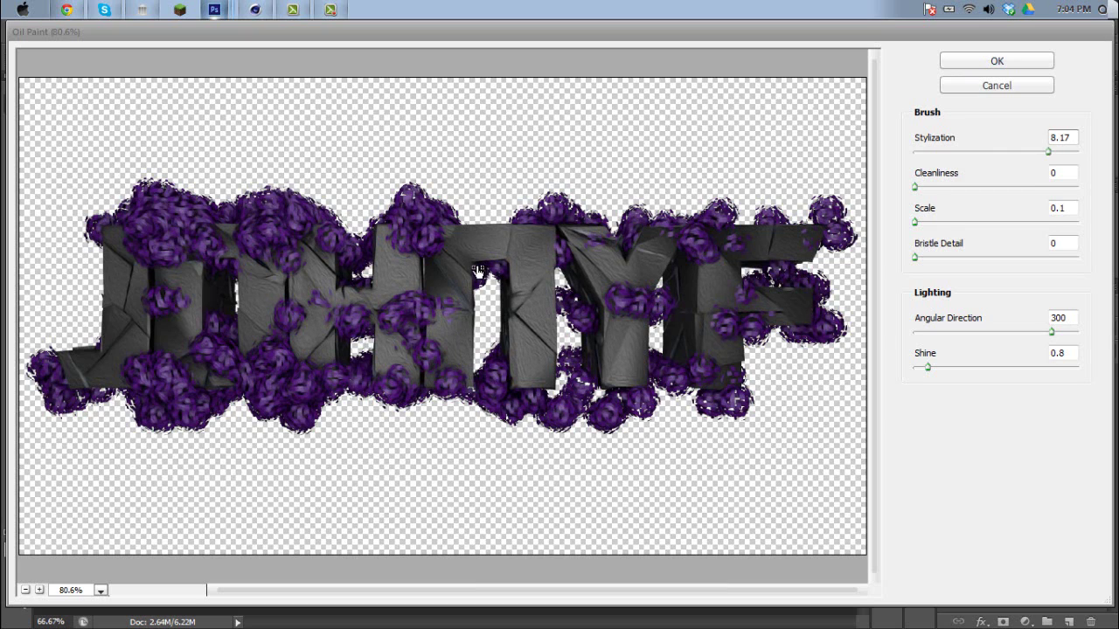
left_click_drag(915, 186, 1040, 187)
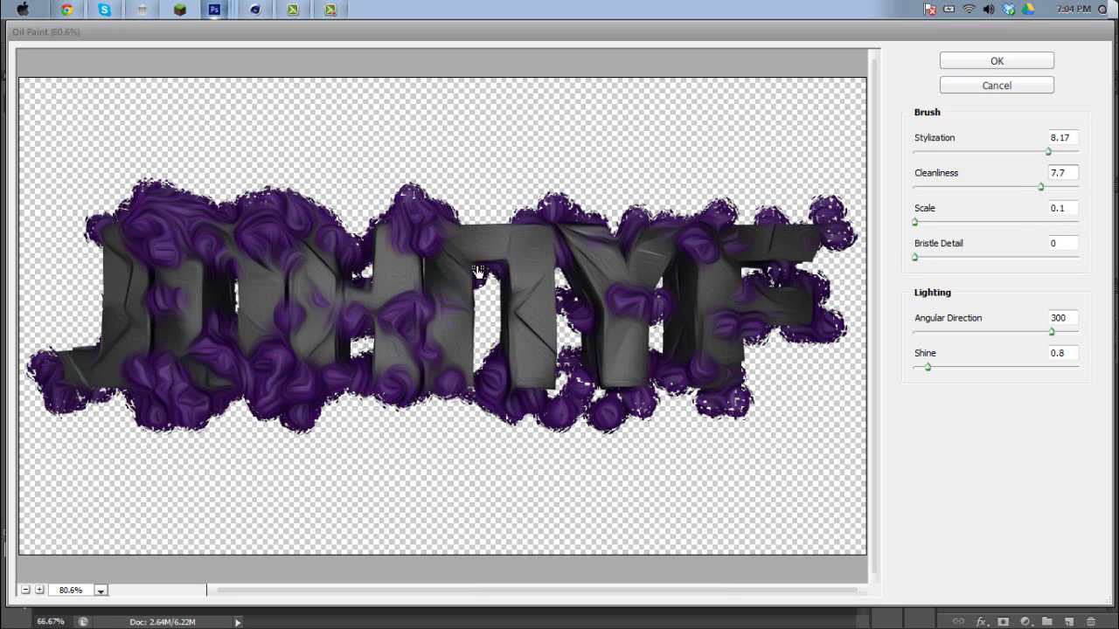
left_click_drag(1040, 187, 1020, 187)
mouse_move(914, 222)
left_mouse_down()
mouse_move(1007, 222)
mouse_move(934, 222)
left_mouse_up()
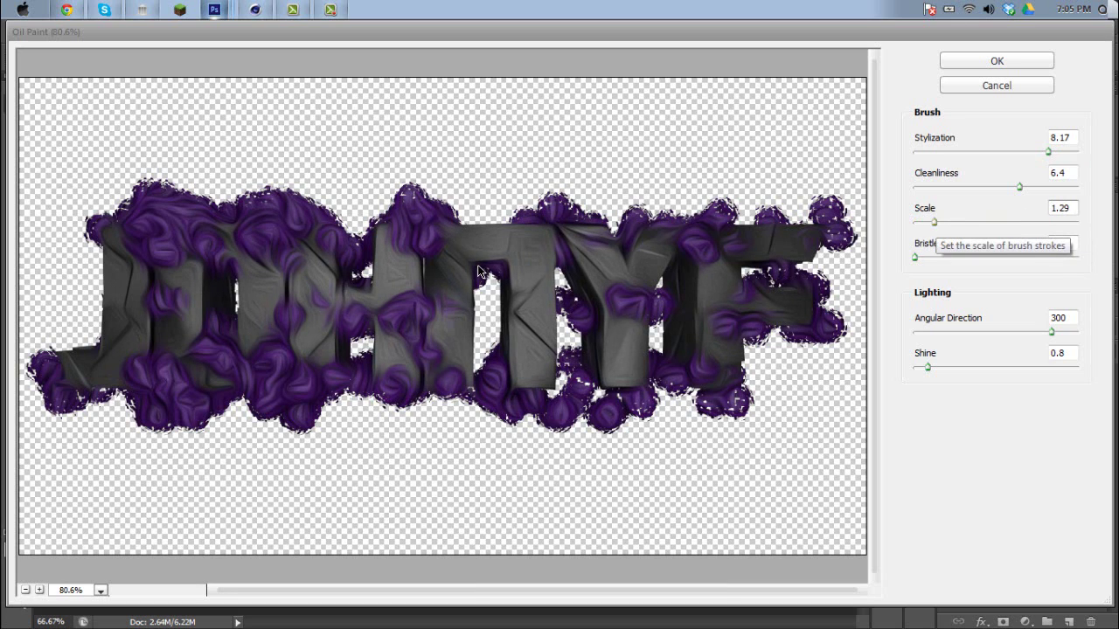
Try a Bristle Detail of 3.4 for the Oil Paint brush and settle on 7.15
mouse_move(914, 257)
left_mouse_down()
mouse_move(1032, 257)
mouse_move(992, 257)
mouse_move(1015, 257)
left_mouse_up()
key("BackSpace")
key("BackSpace")
key("BackSpace")
type("3.4")
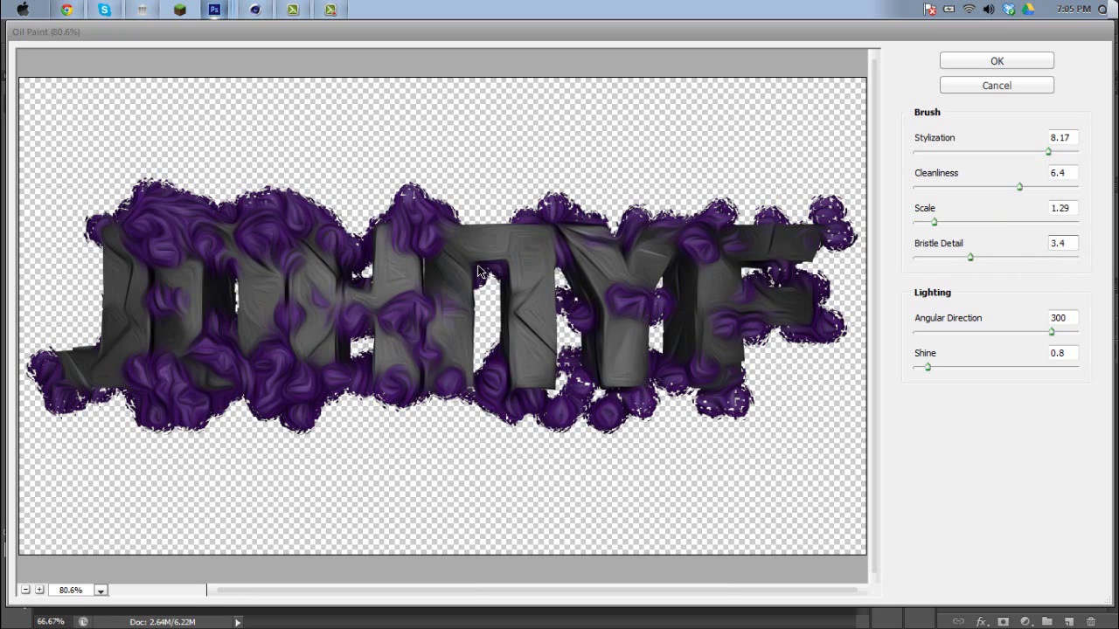
key("BackSpace")
key("BackSpace")
key("BackSpace")
type("7.15")
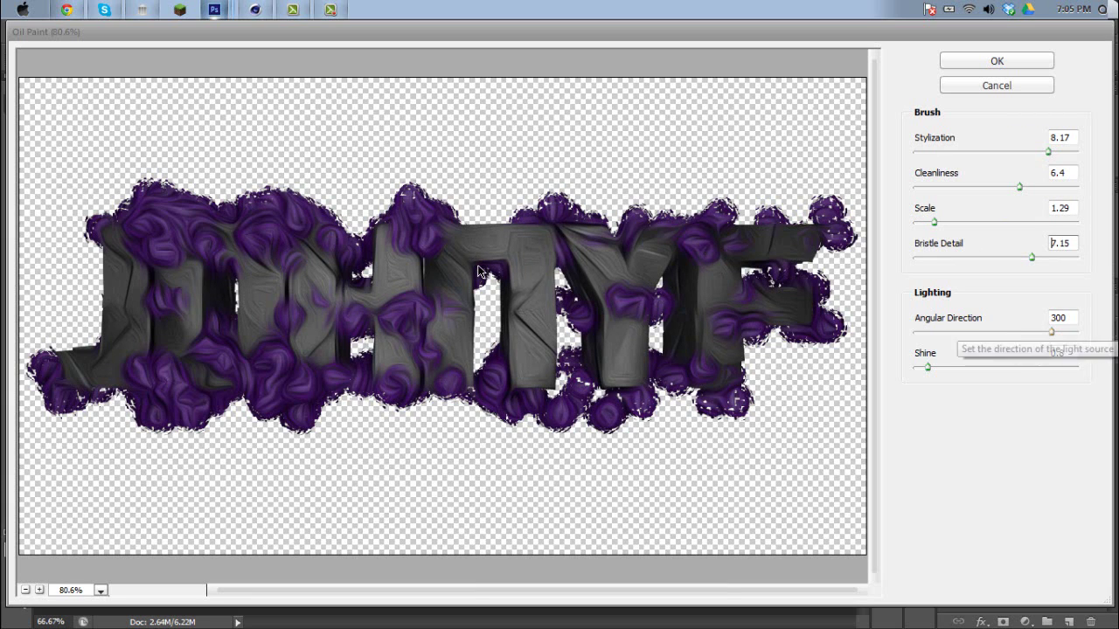
Try Angular Direction values of 196.2, 111.6 and 307.8 for the lighting and set it back to 300
key("Tab")
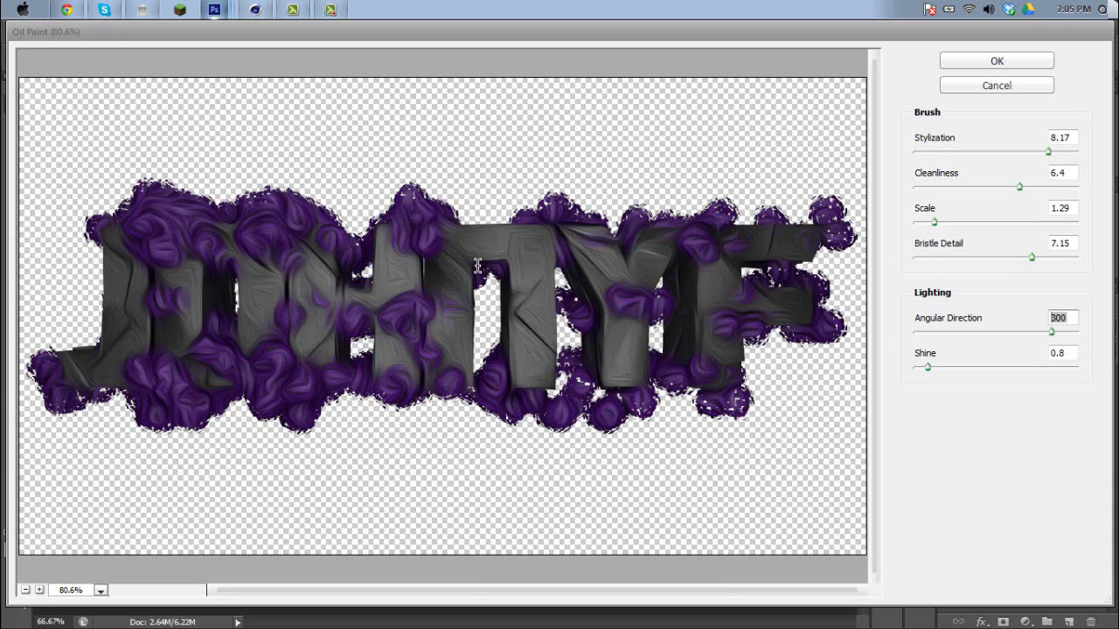
key("End")
type(".6")
mouse_move(1052, 332)
left_mouse_down()
mouse_move(1064, 332)
mouse_move(1004, 332)
left_mouse_up()
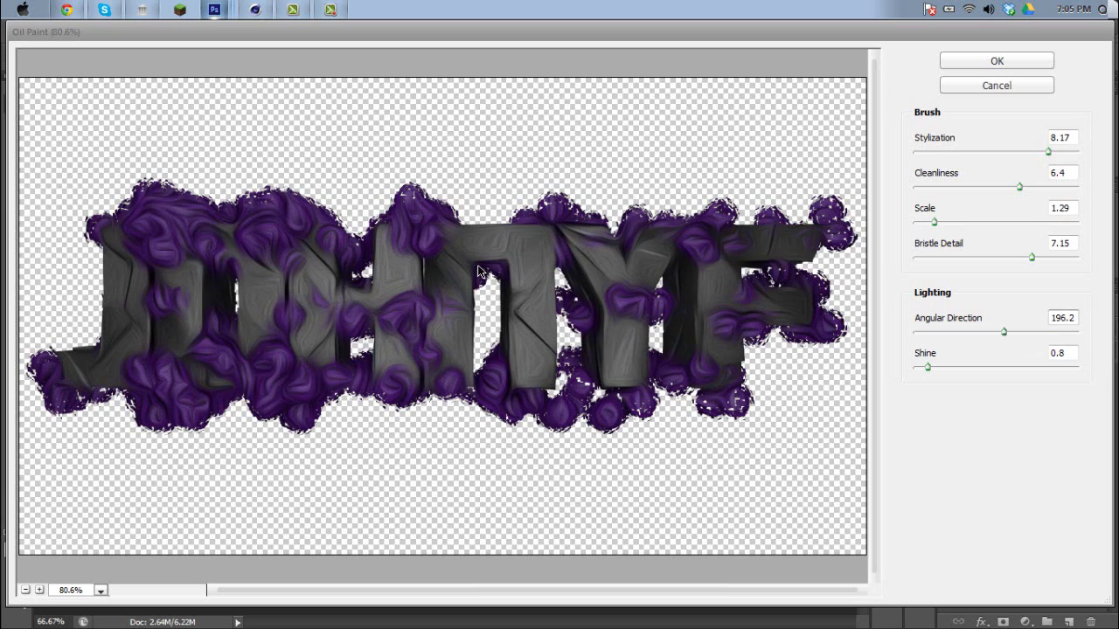
type("111.6304.2")
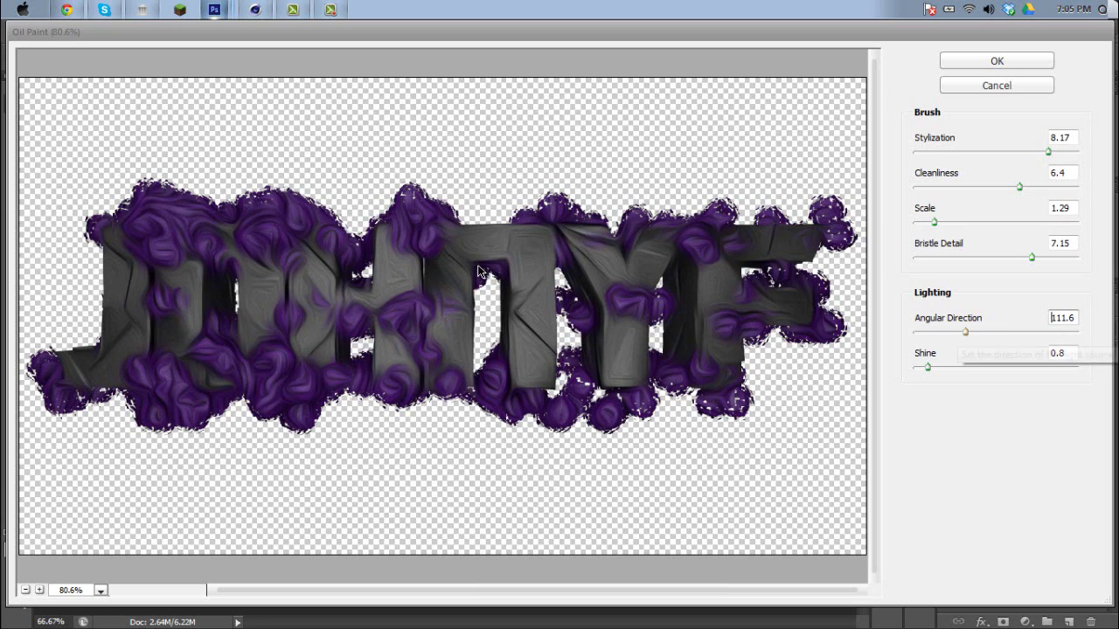
left_click_drag(1053, 332, 1055, 332)
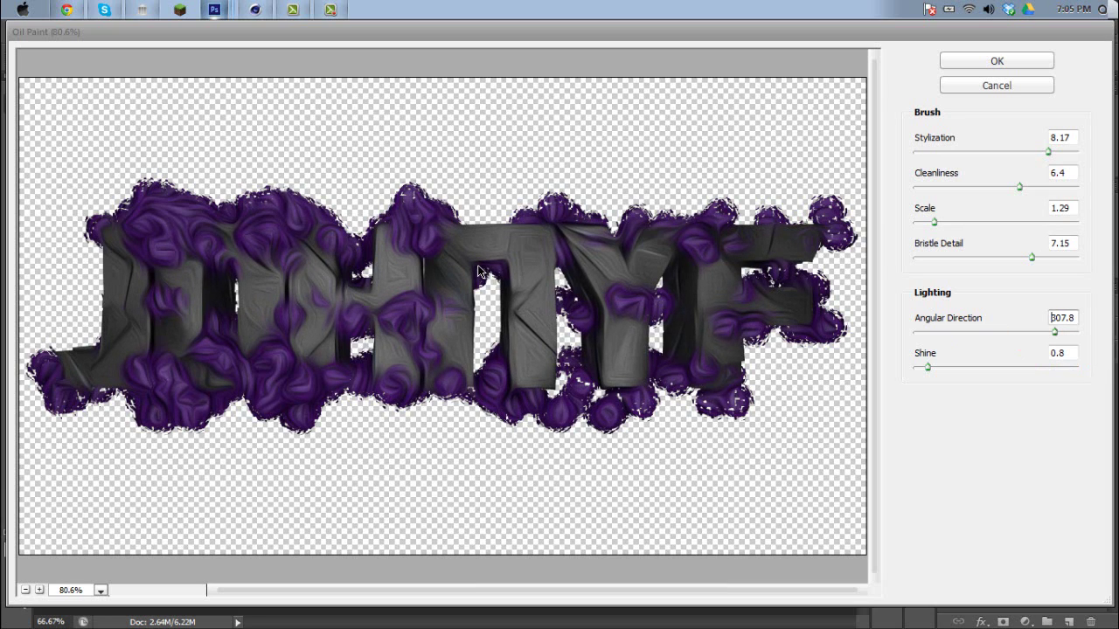
key("ctrl+a")
type("300")
Try a Shine of 5.9, return it to 0.8 and apply the Oil Paint filter
key("Tab")
type("5.9")
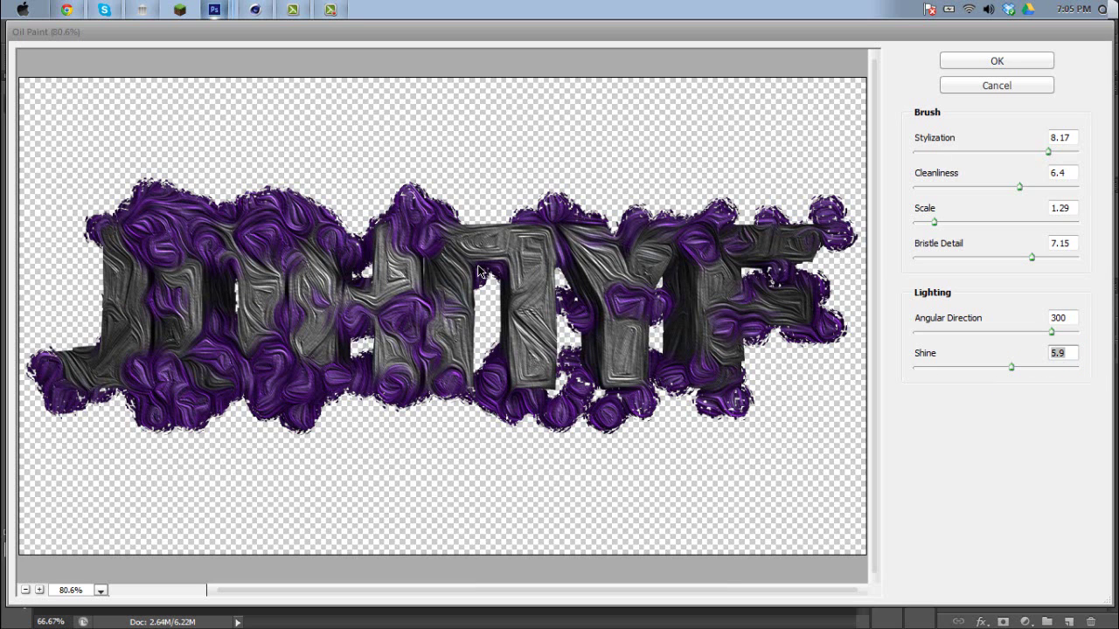
type("0.8")
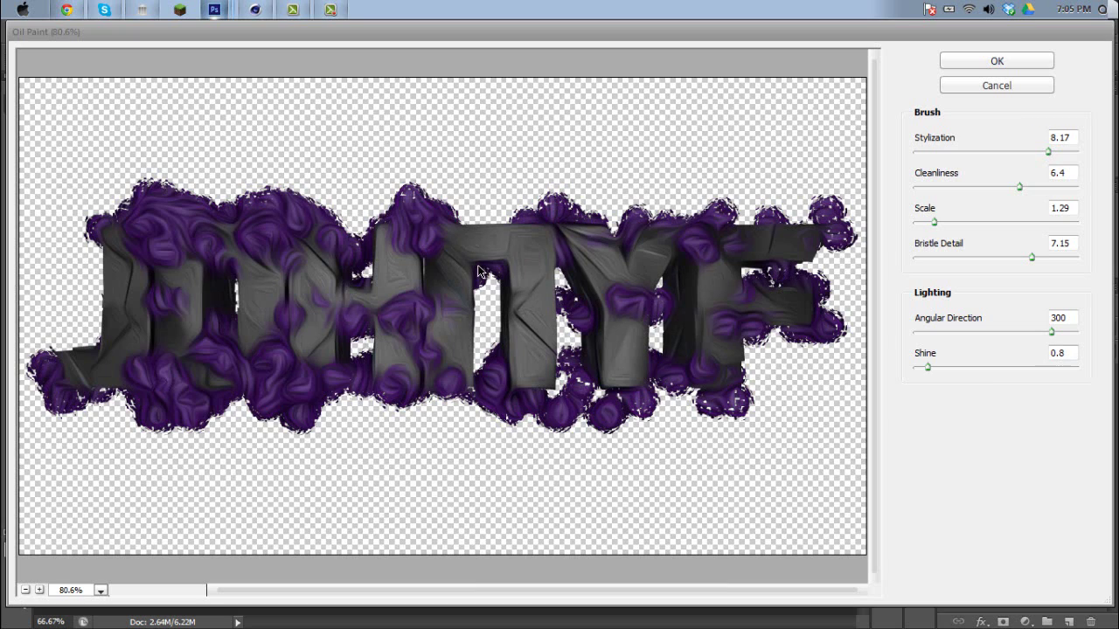
key("Return")
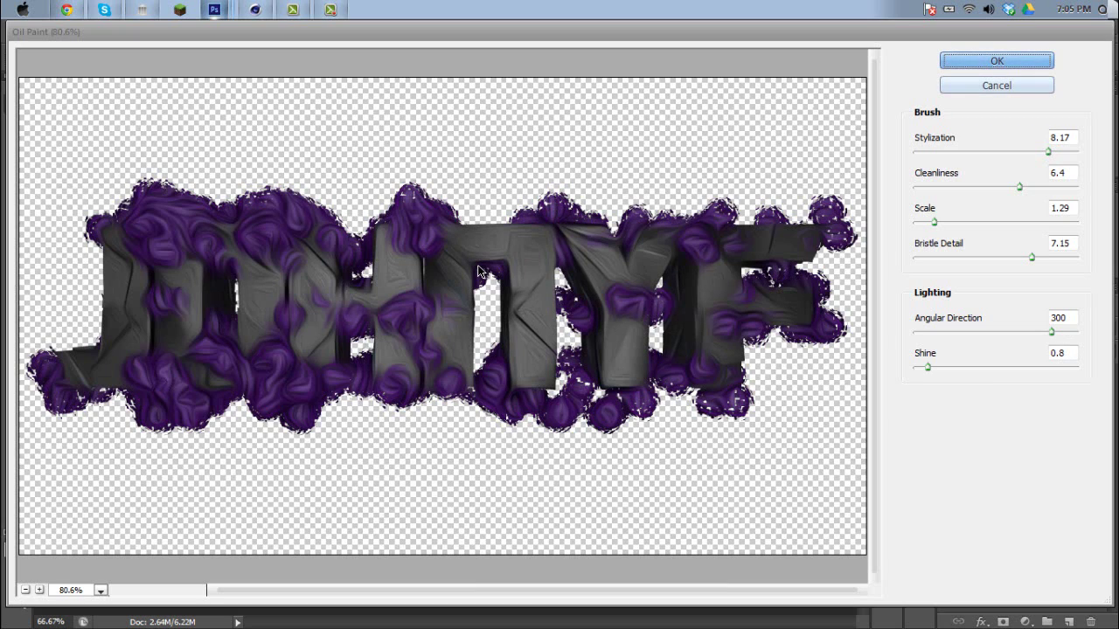
key("Return")
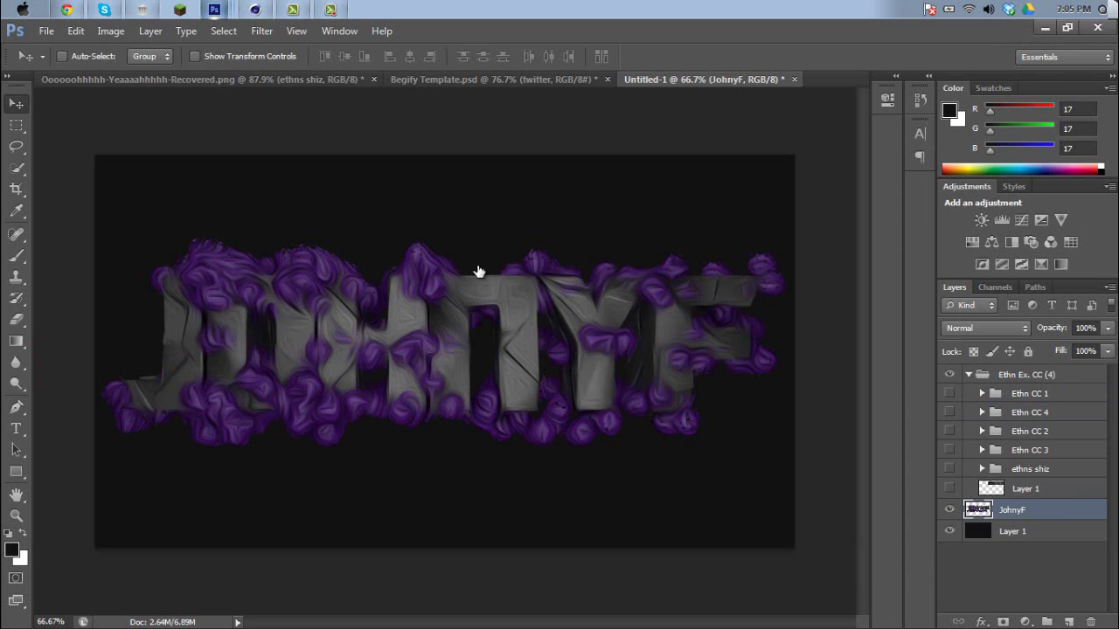
Delete Layer 1 from the Ethn Ex. CC (4) group and preview its ethns shiz group on and off
key("alt+bracketright")
key("Delete")
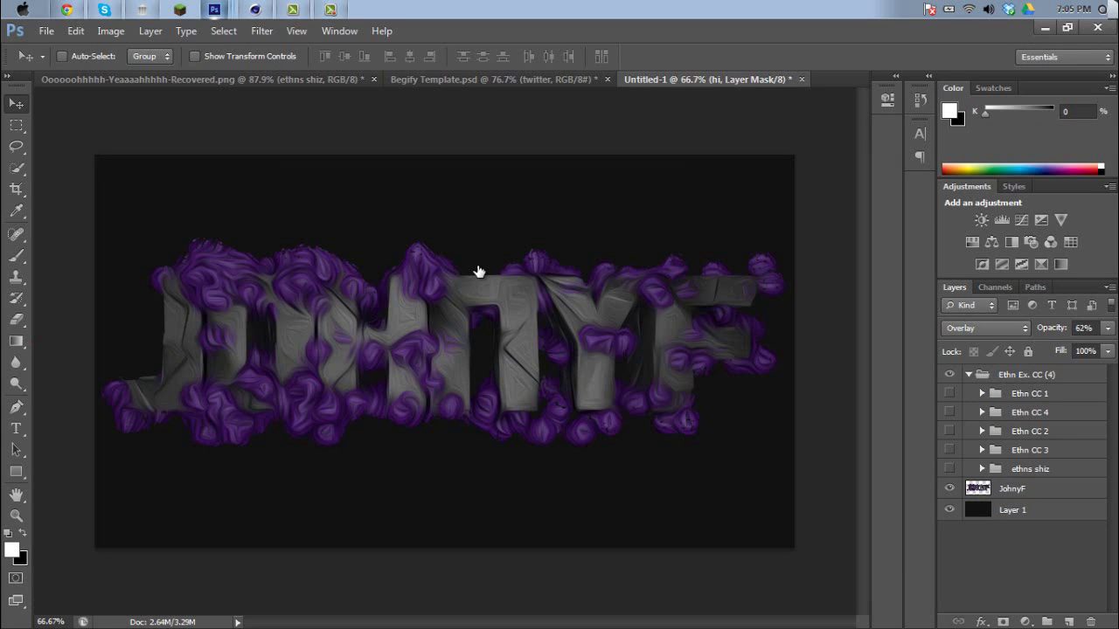
left_click(949, 468)
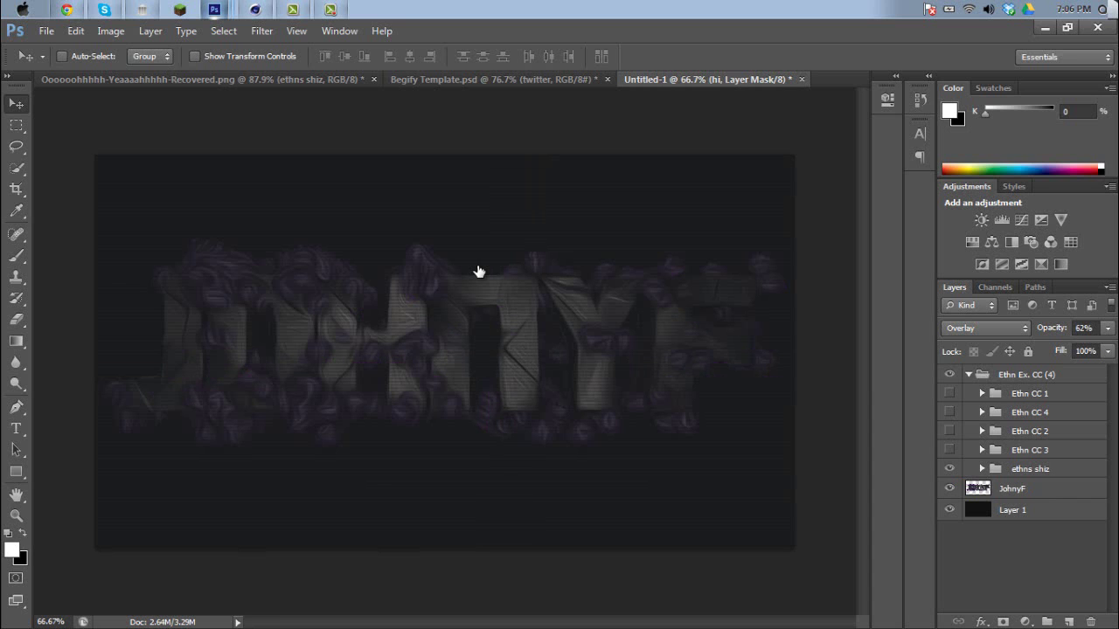
left_click(949, 468)
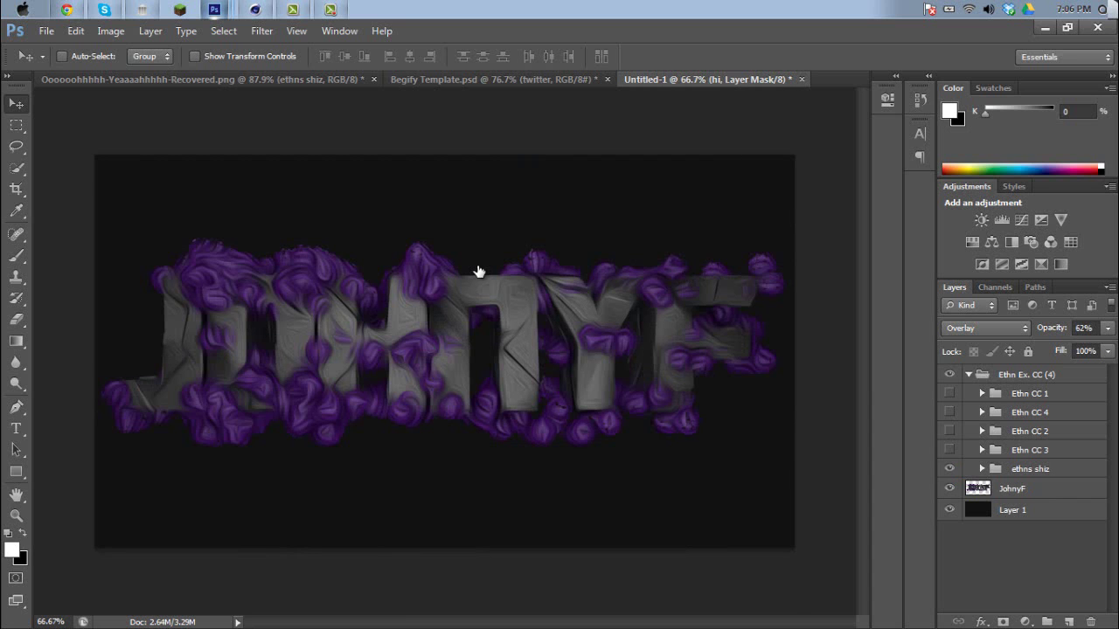
Look over the artwork in the Ooooohhhhh-Yeaaahhhhh-Recovered.png document and return to the Untitled-1 document
key("ctrl+Tab")
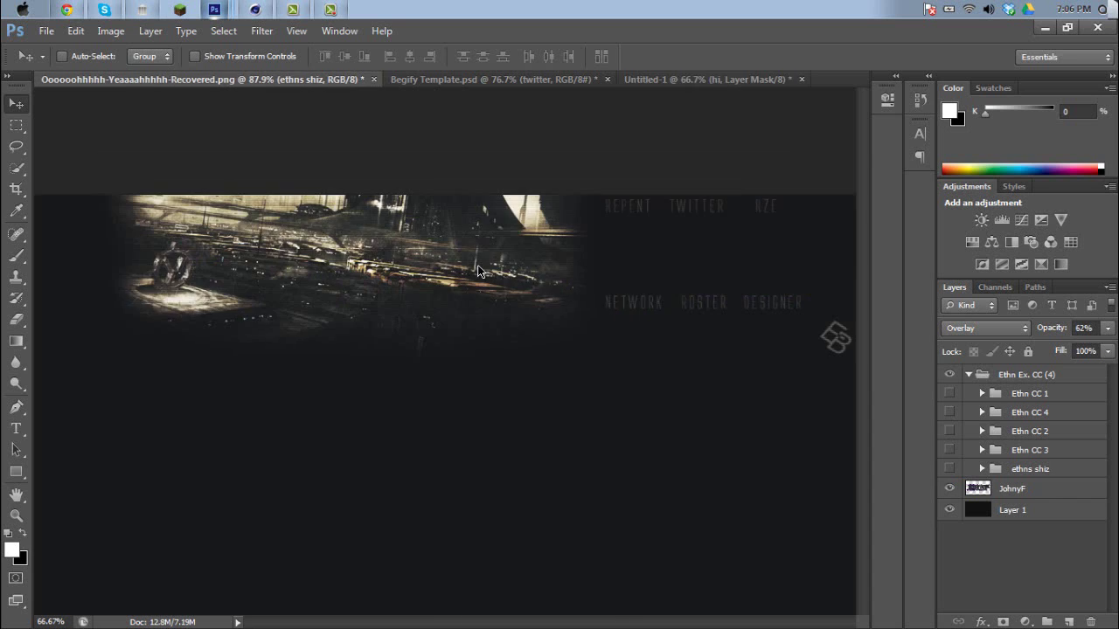
scroll(477, 271, "up", 3, "alt")
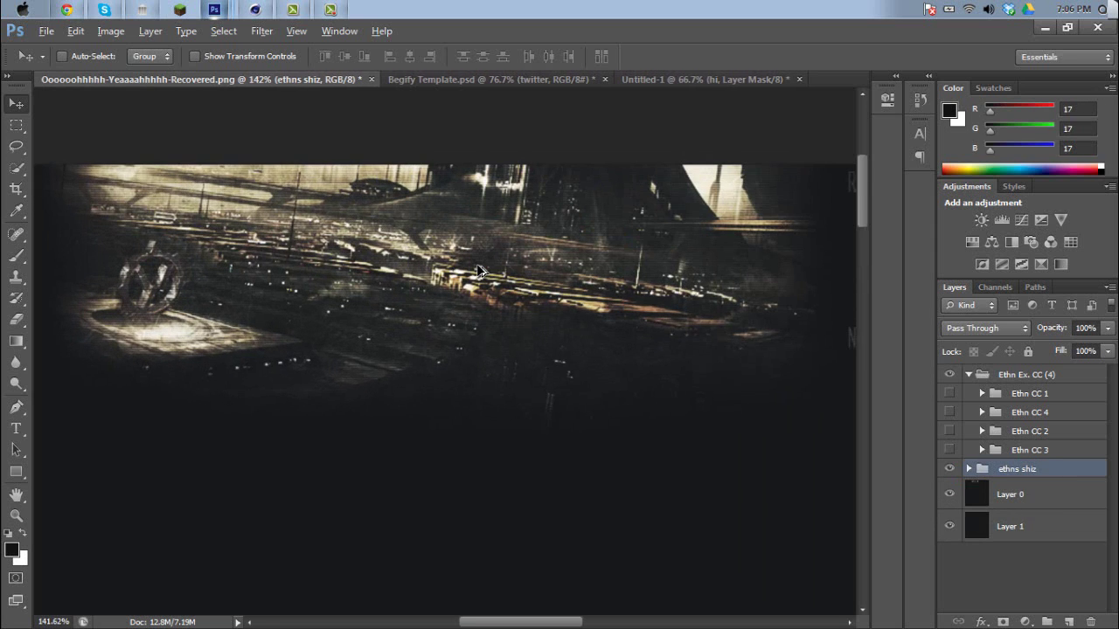
scroll(478, 271, "down", 3, "alt")
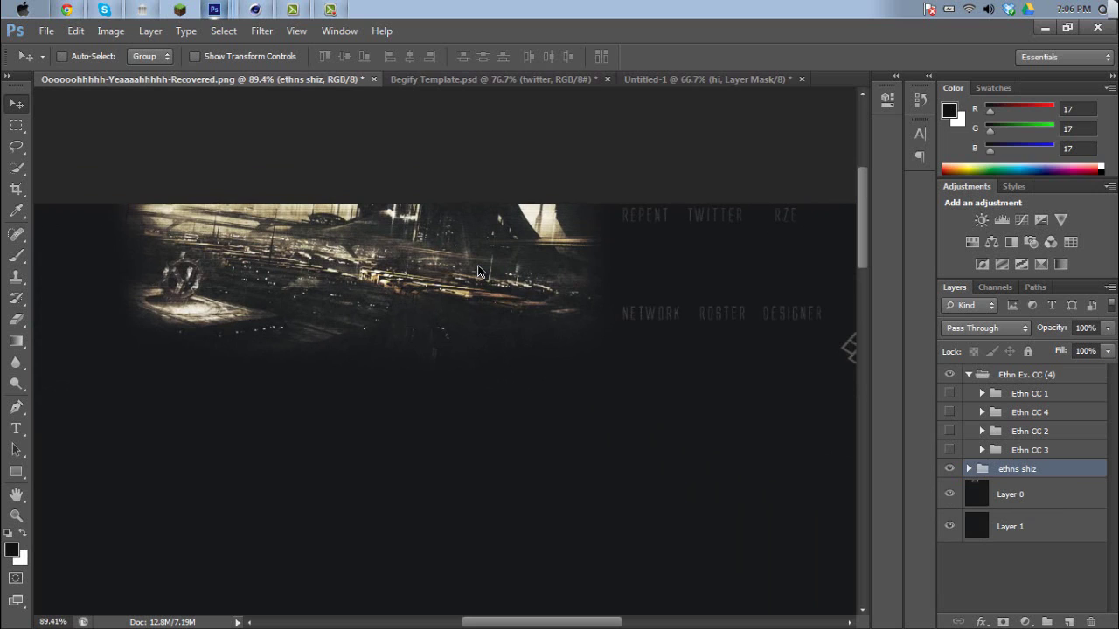
key("ctrl+shift+Tab")
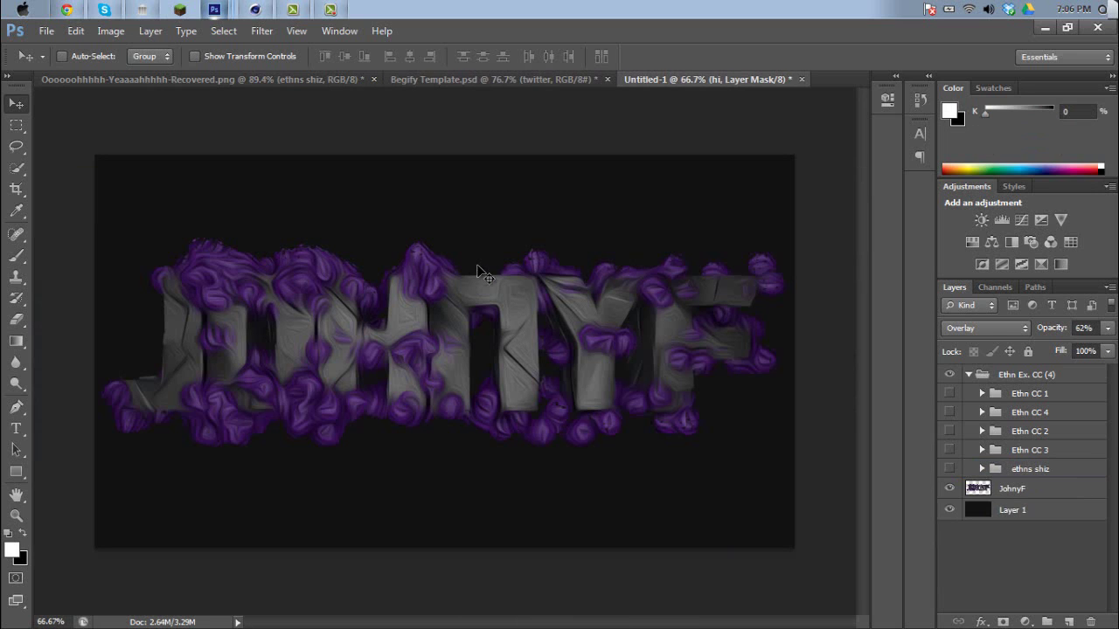
Preview the Ethn CC 1, Ethn CC 4, Ethn CC 2 and Ethn CC 3 groups one at a time, hiding each again
key("alt+bracketleft")
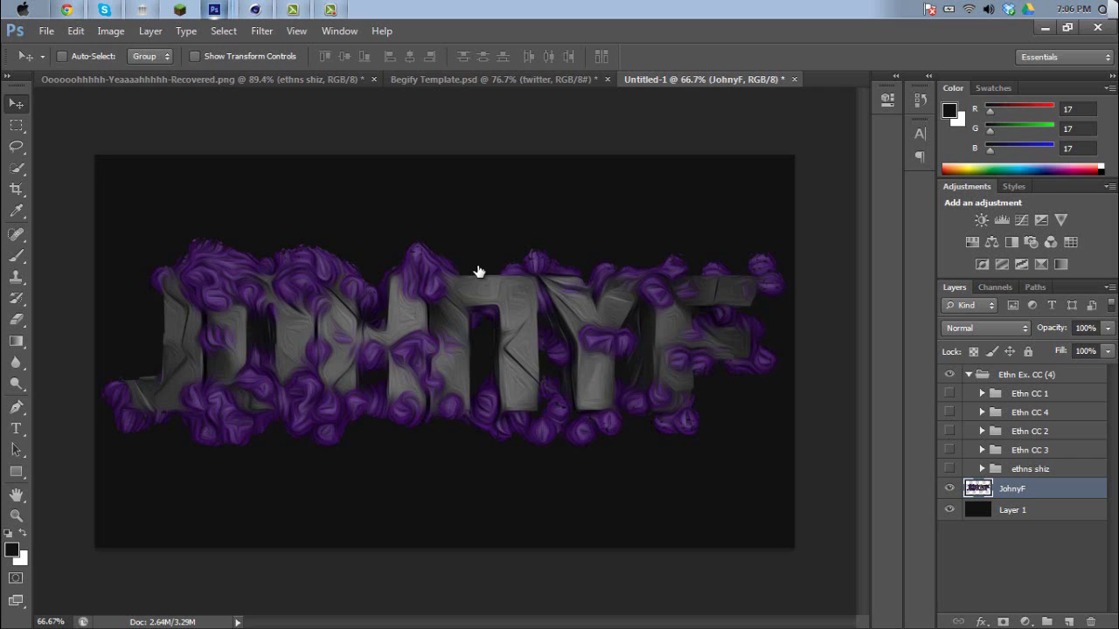
key("alt+bracketright")
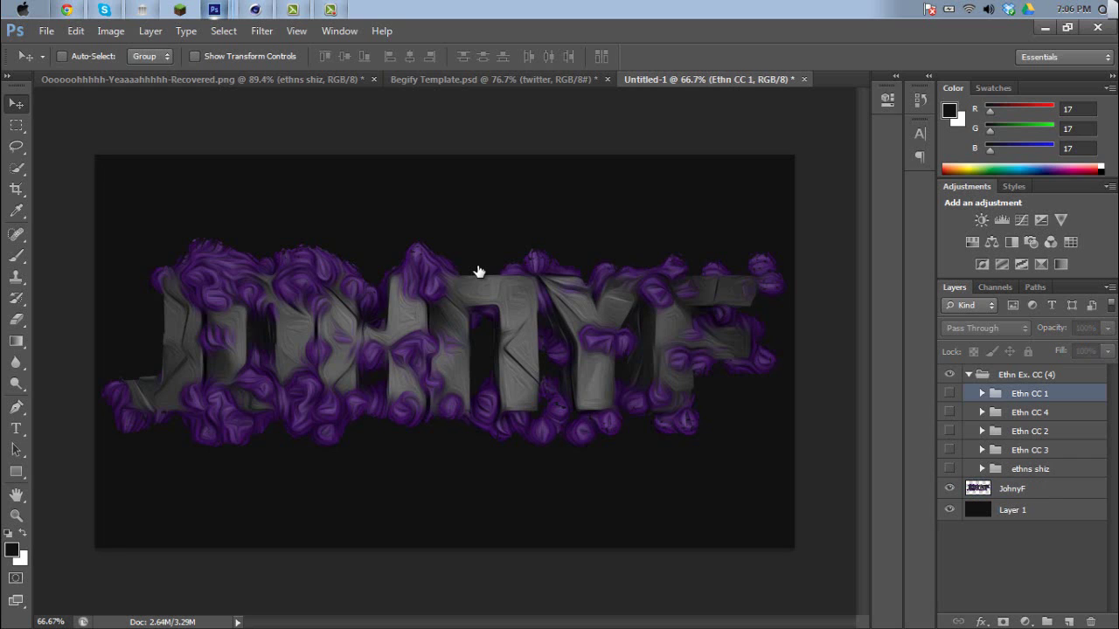
left_click(479, 272, "ctrl")
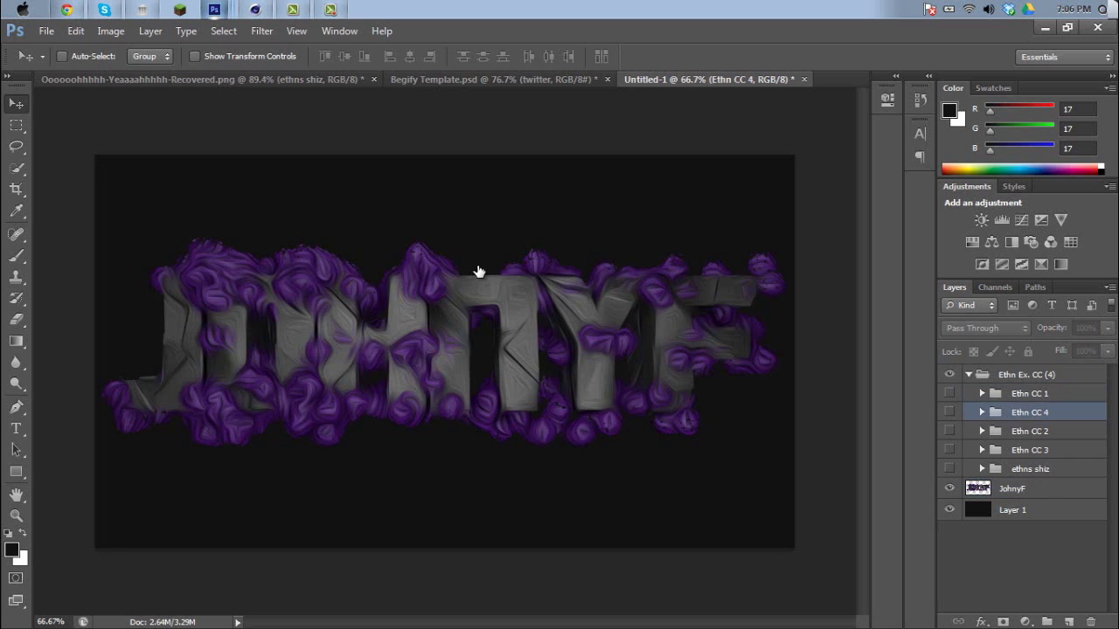
left_click(479, 272, "ctrl")
key("alt+bracketleft")
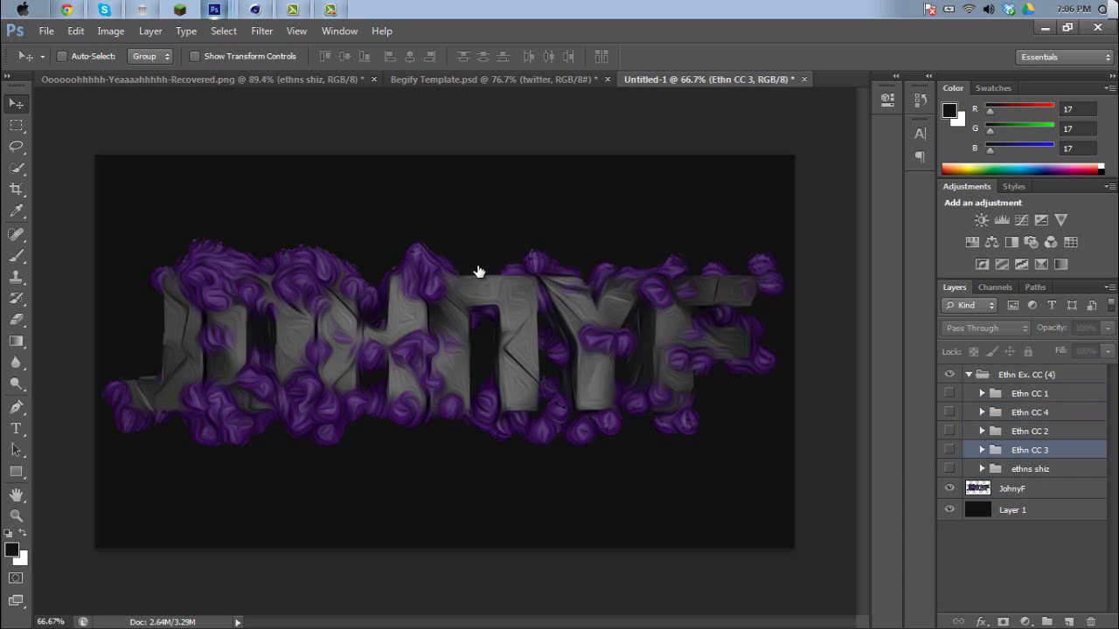
left_click(949, 394)
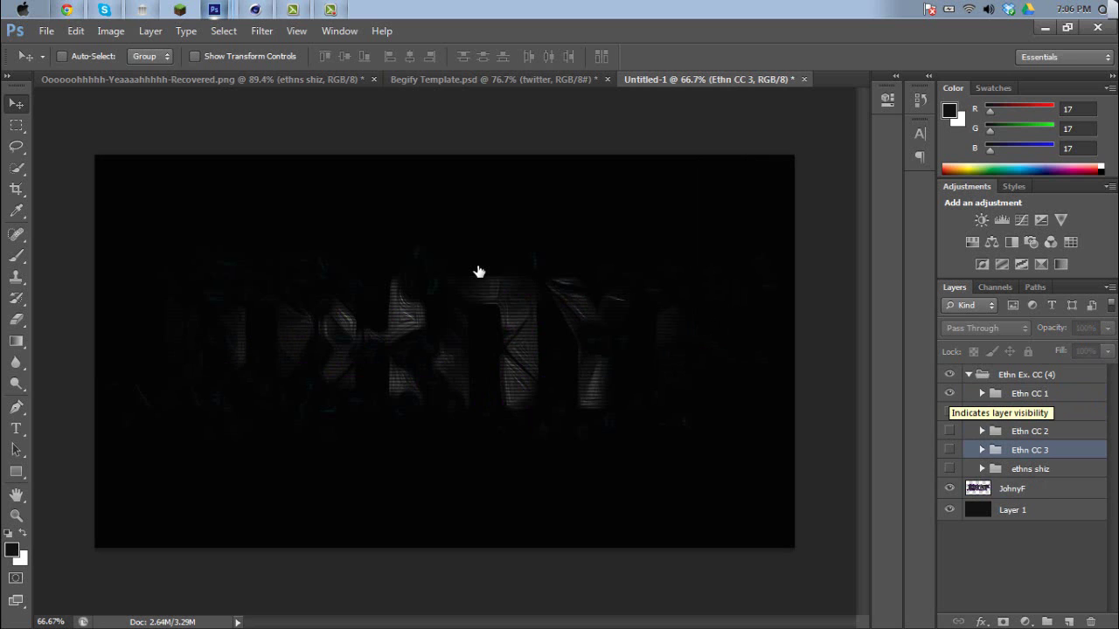
left_click(949, 394)
left_click(949, 412)
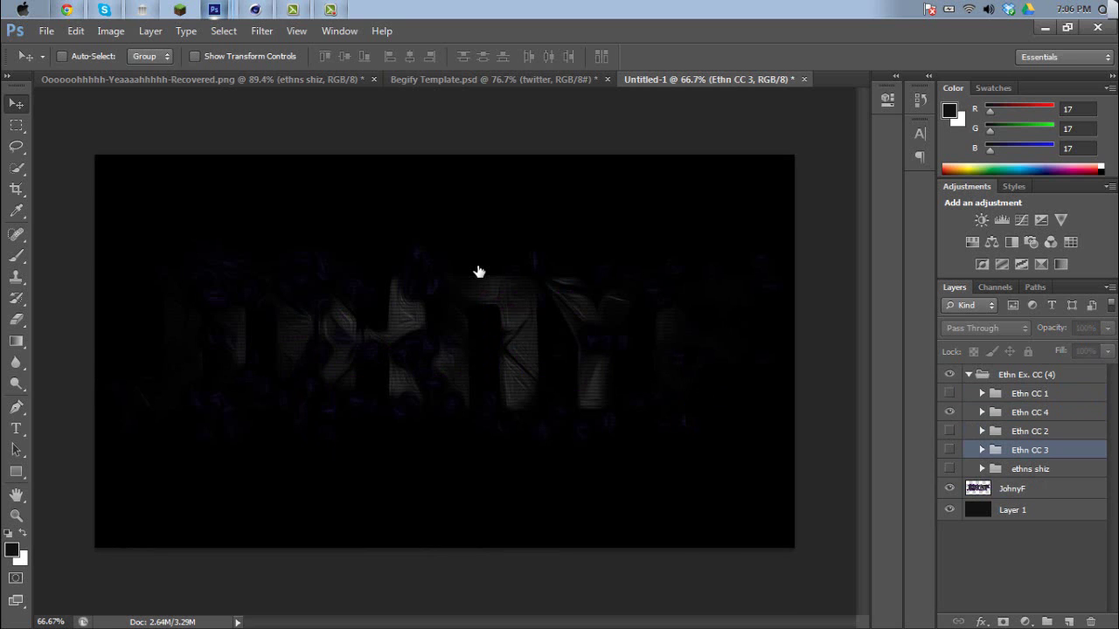
left_click(949, 412)
left_click(950, 431)
left_click(949, 431)
left_click(949, 449)
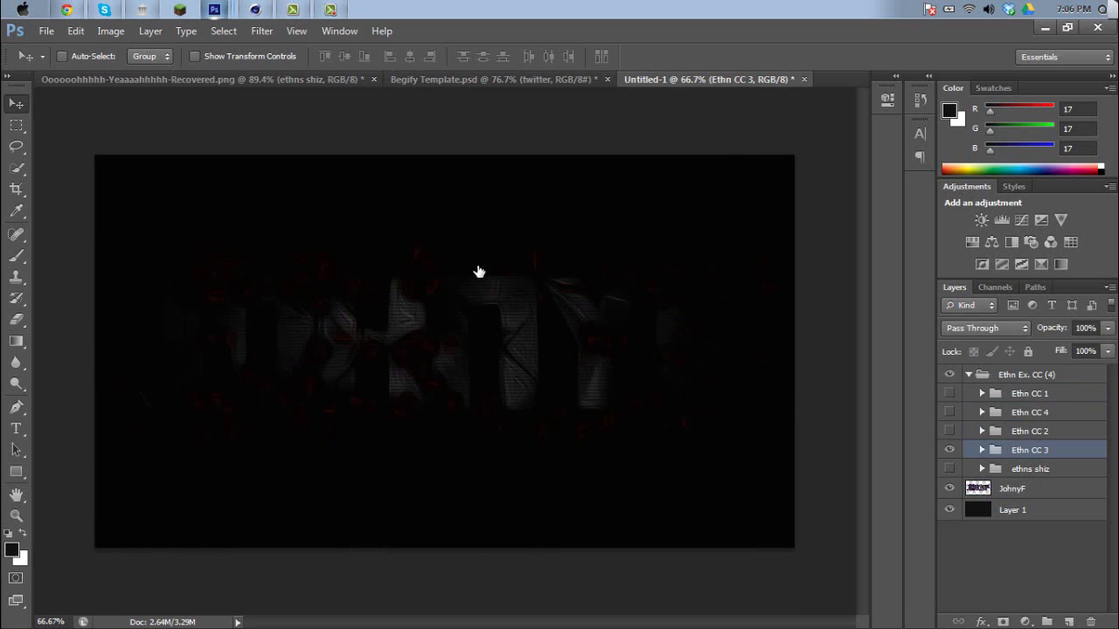
left_click(949, 449)
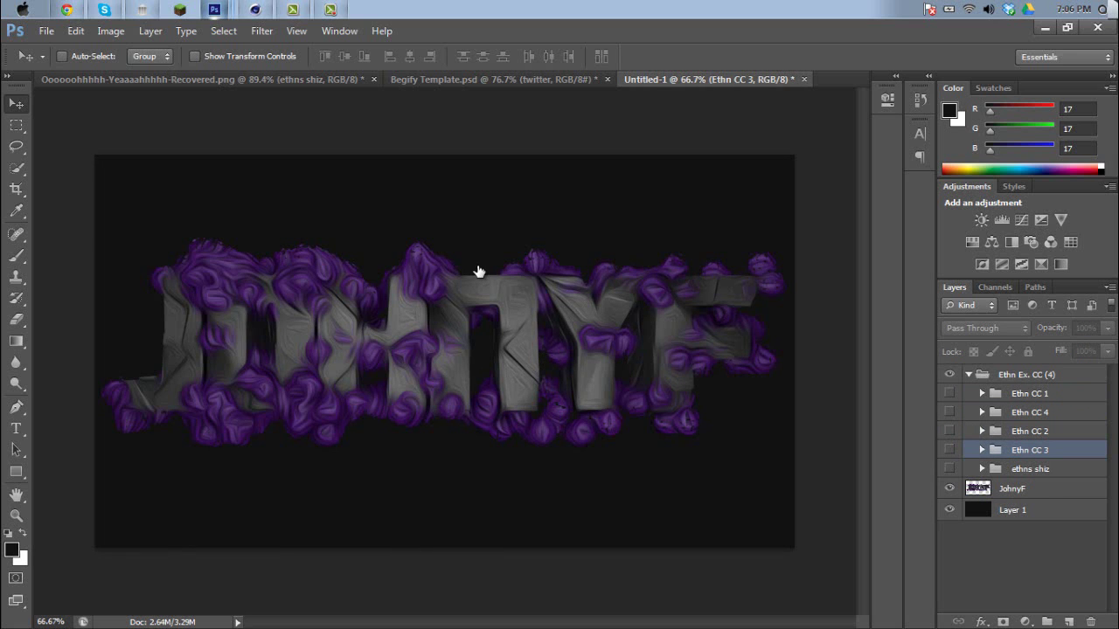
Load the outline of the JohnyF layer as a selection and switch to the Rectangular Marquee tool
left_click(1011, 489)
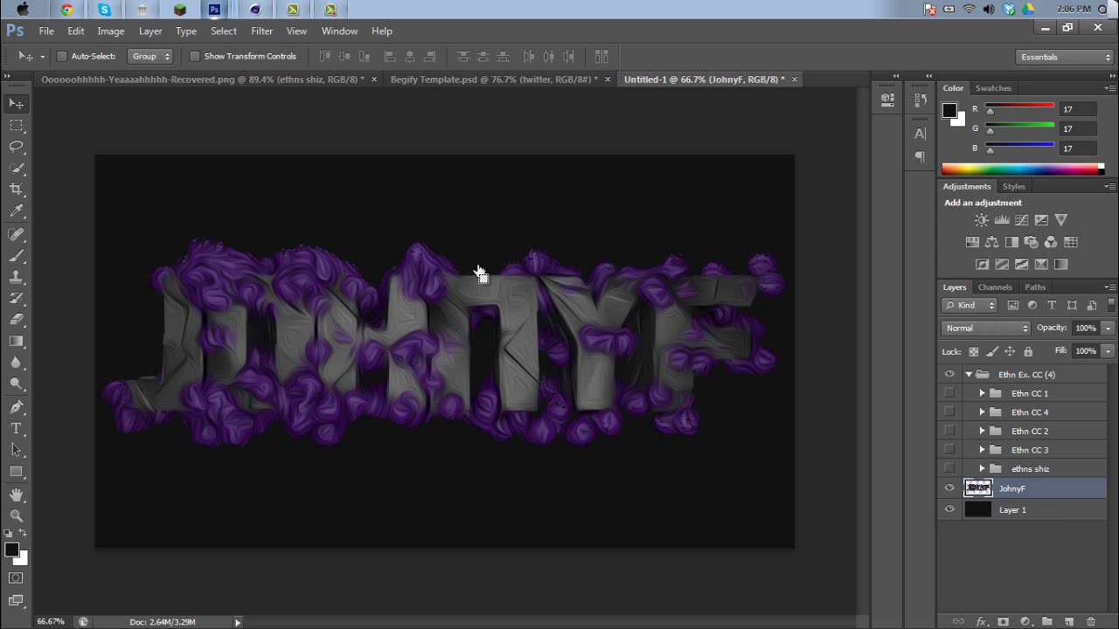
left_click(977, 488, "ctrl")
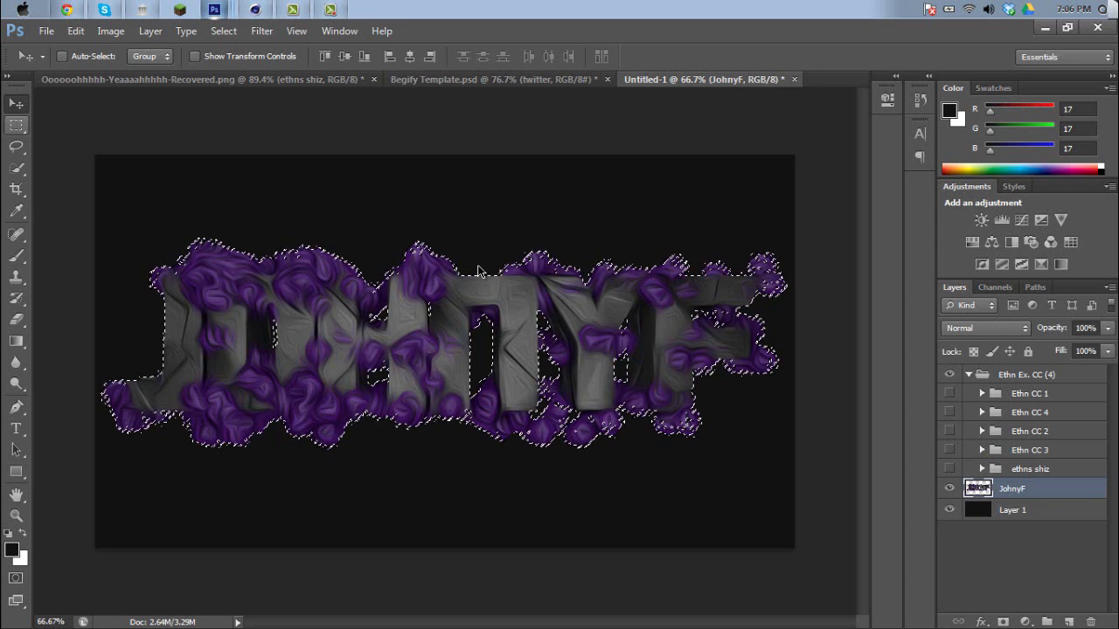
key("m")
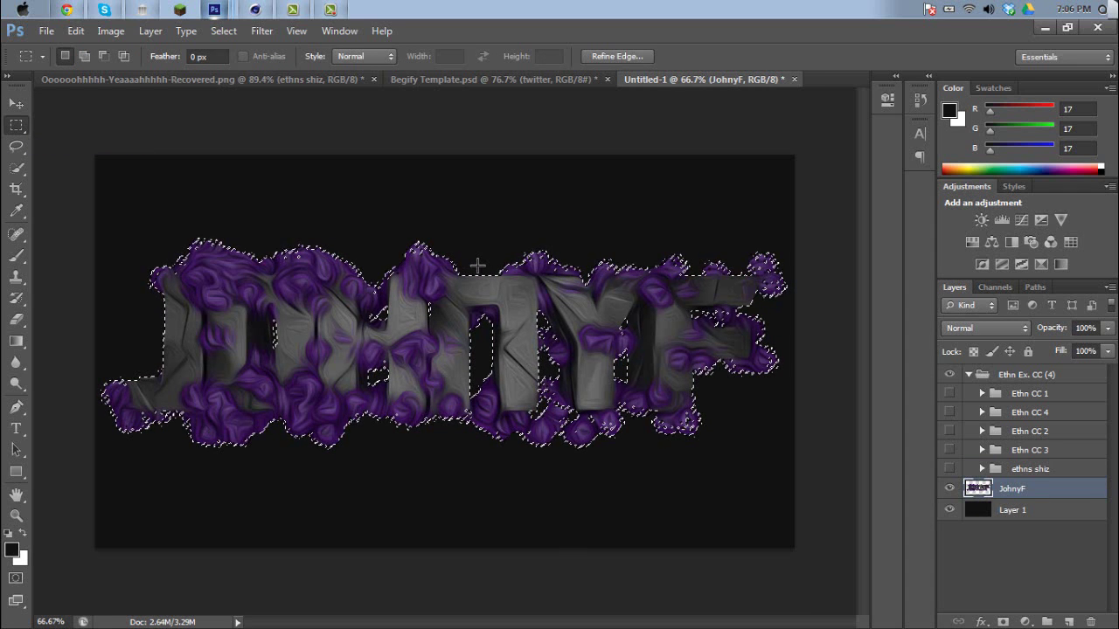
Try filling the selection directly on the JohnyF layer with gray 959595 at 100% opacity, and undo the fill
right_click(478, 267)
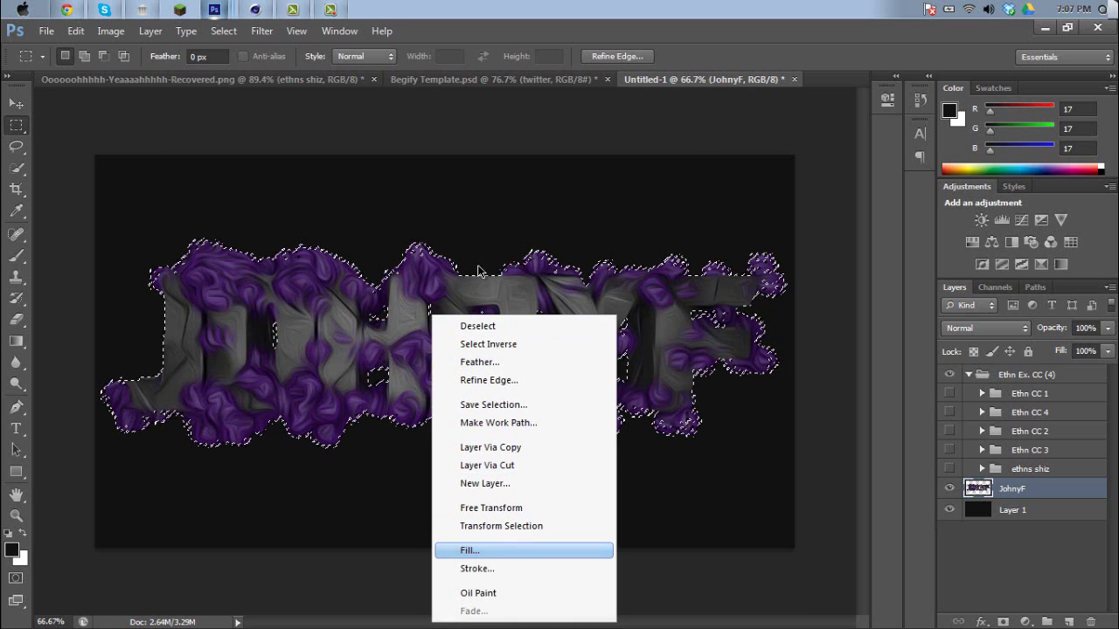
left_click(469, 550)
left_click(543, 182)
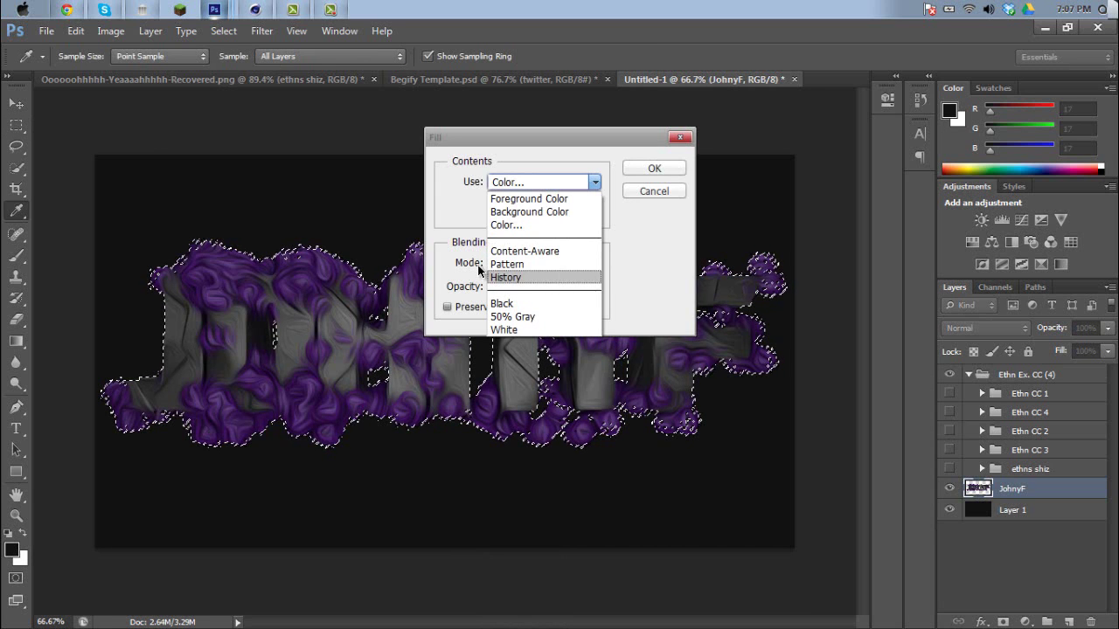
left_click(524, 225)
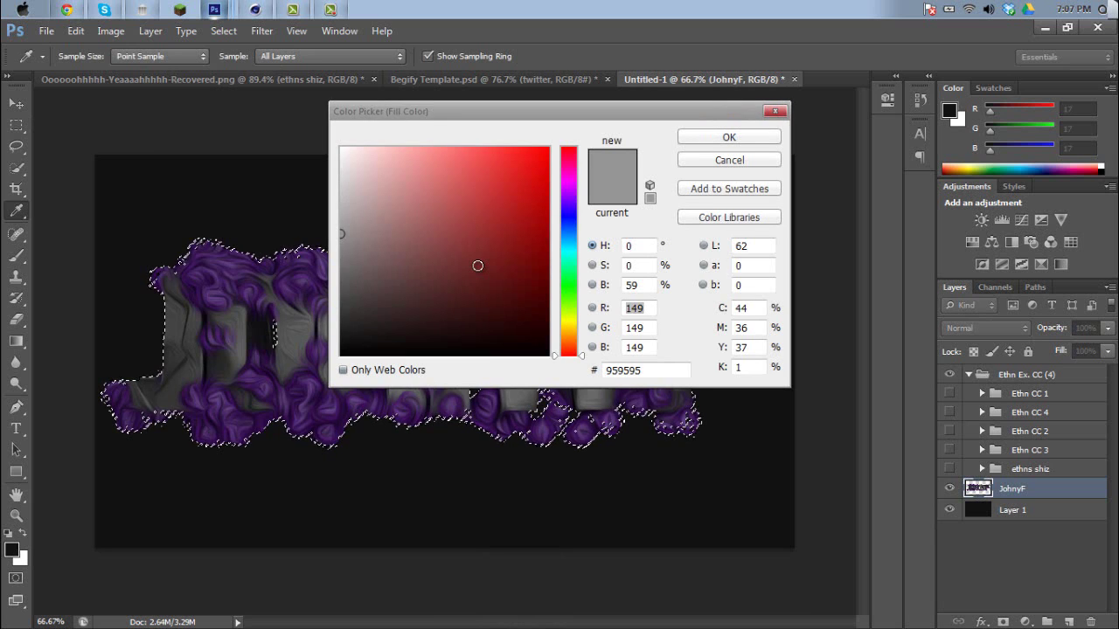
mouse_move(340, 233)
left_mouse_down()
mouse_move(341, 245)
mouse_move(341, 233)
left_mouse_up()
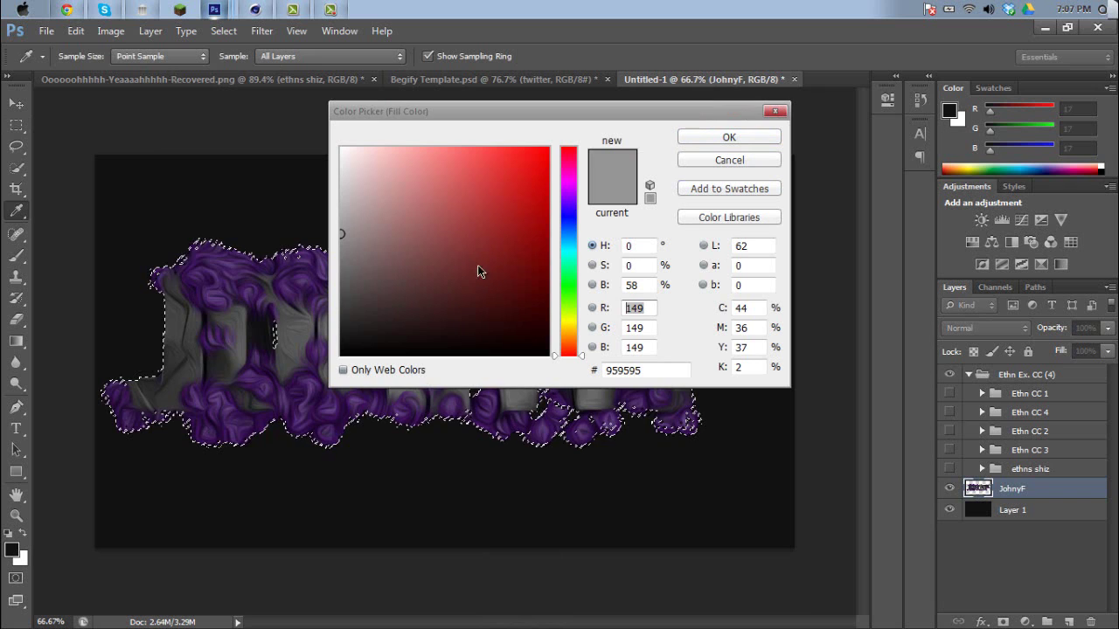
key("Tab")
key("Return")
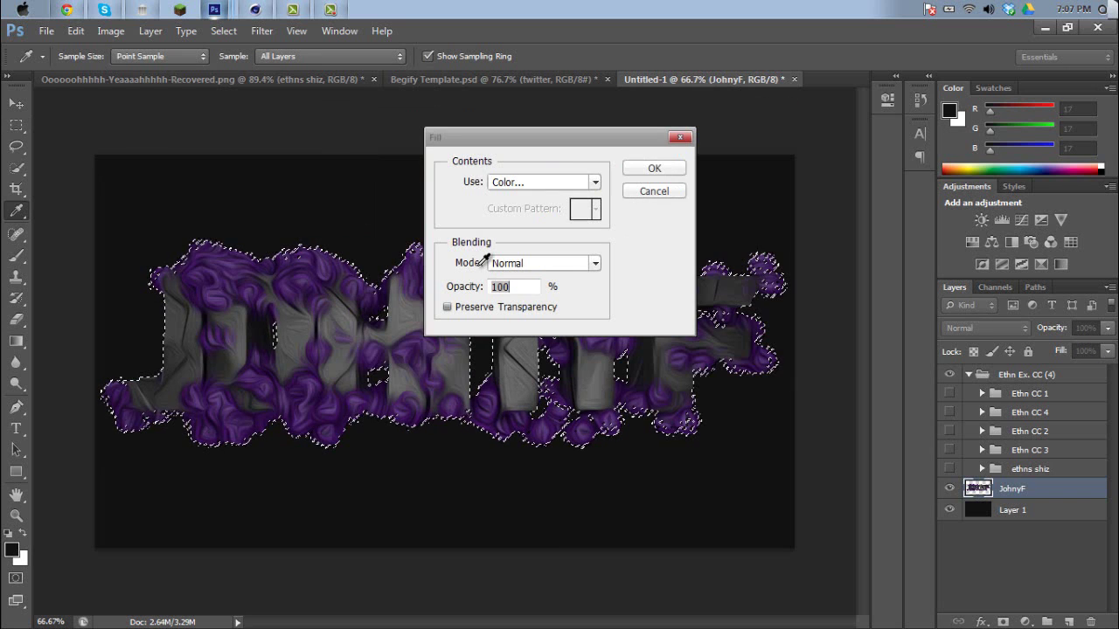
key("Return")
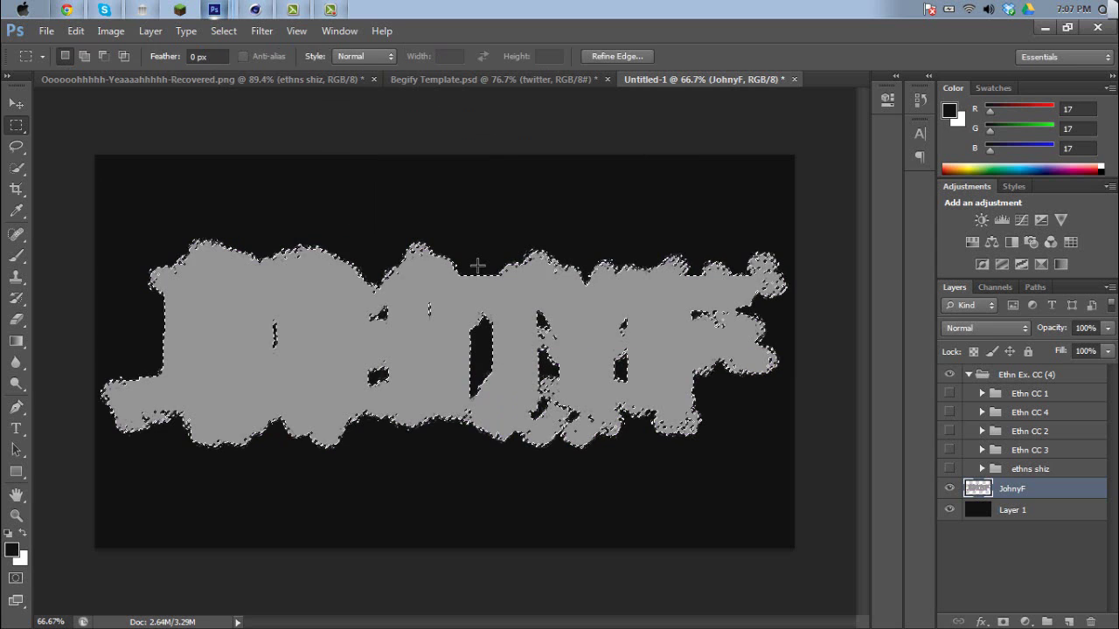
key("ctrl+z")
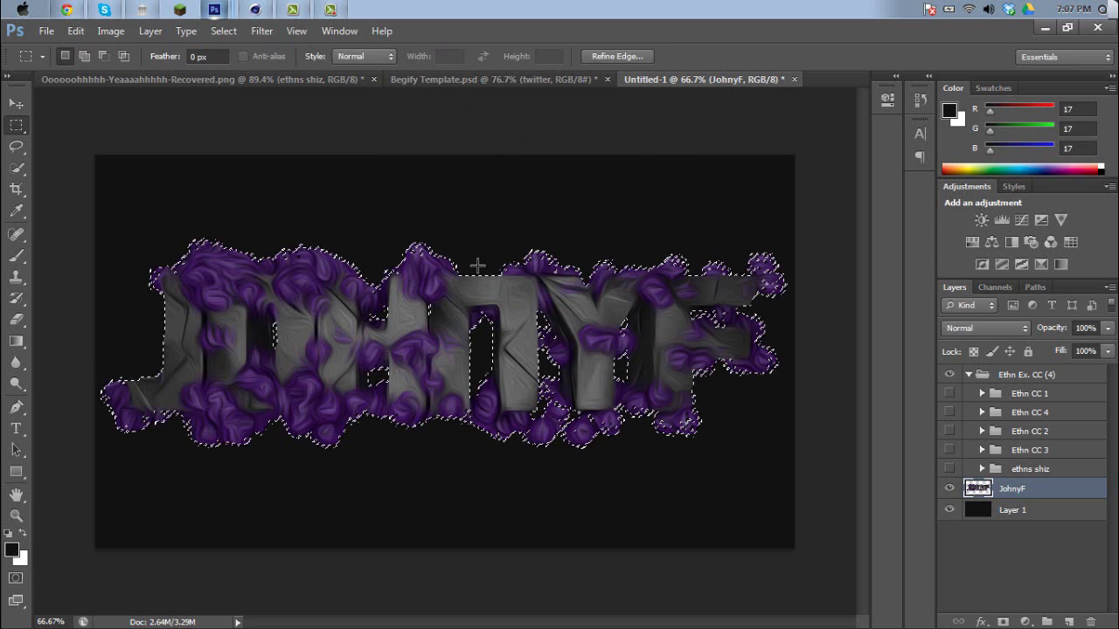
Add a new layer above JohnyF, fill the selection on it with the same gray 959595 and deselect
key("ctrl+shift+alt+n")
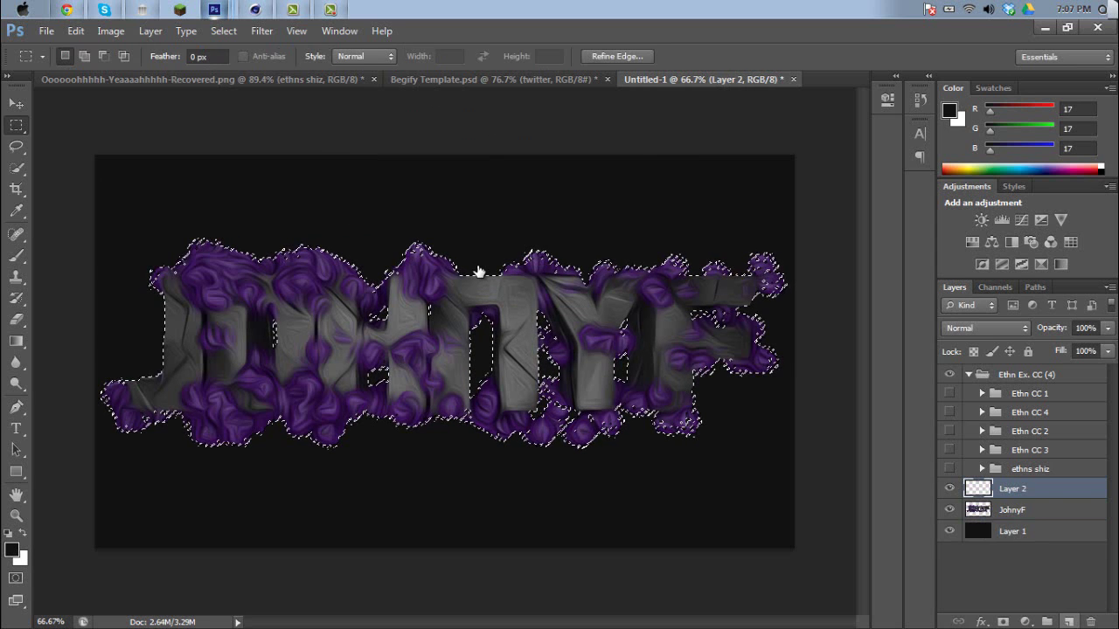
right_click(477, 269)
left_click(542, 262)
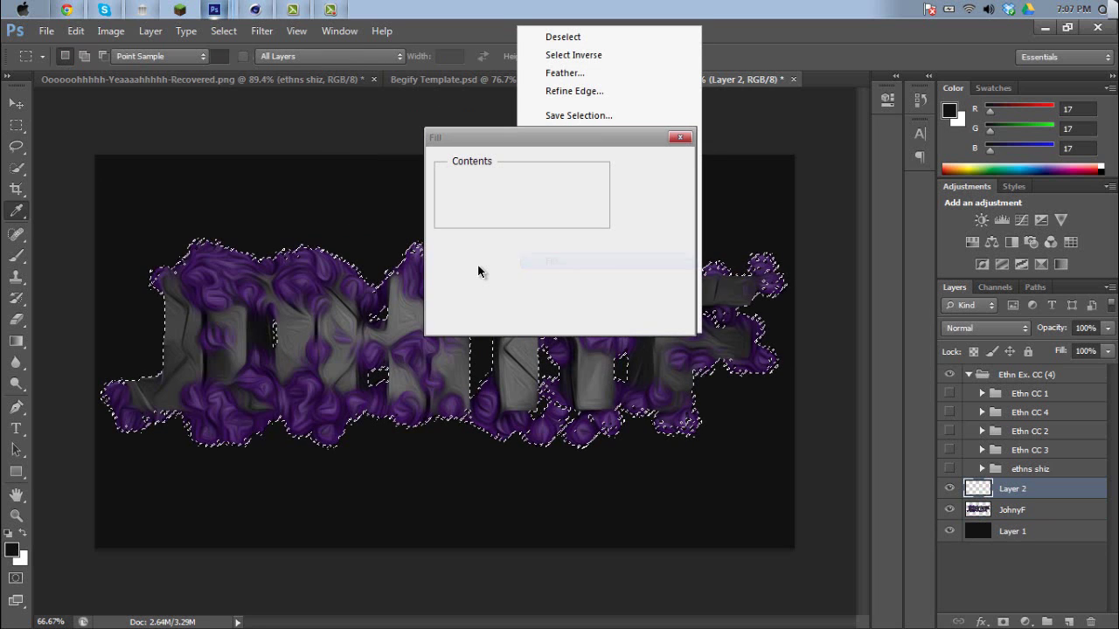
key("Return")
key("m")
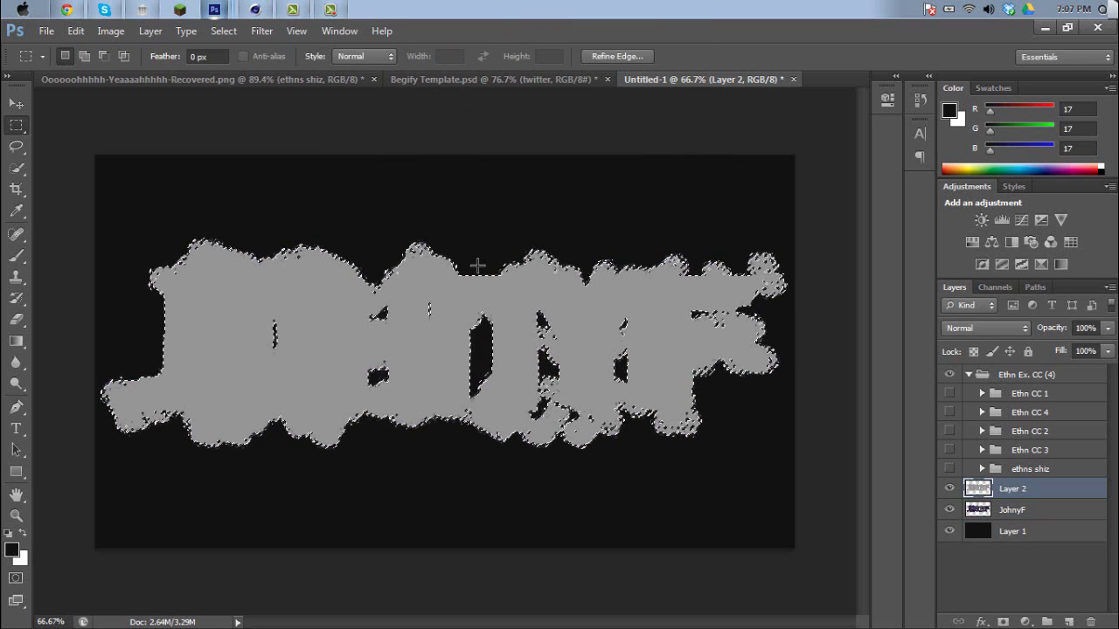
key("ctrl+d")
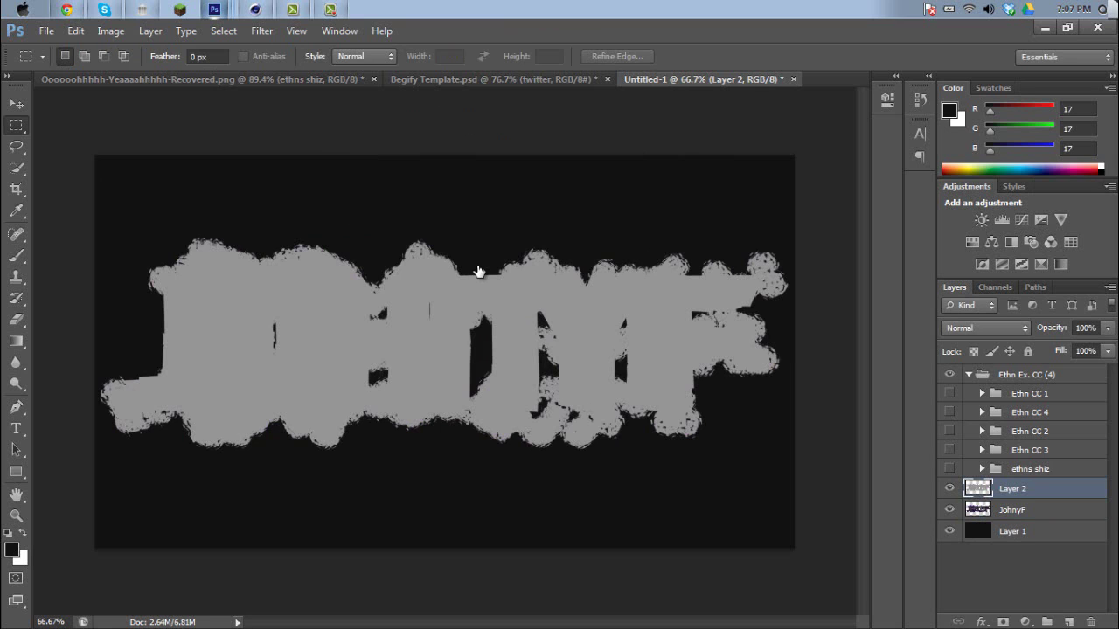
Set the gray Layer 2 to Overlay blending at 100% opacity and keep it as the active layer
left_click(985, 329)
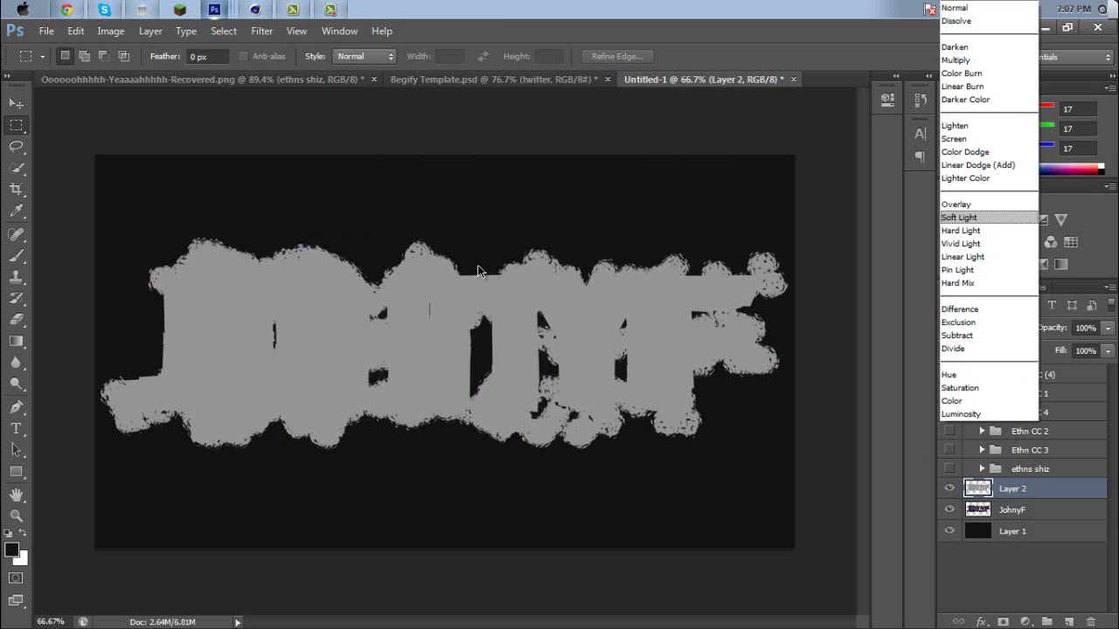
left_click(989, 204)
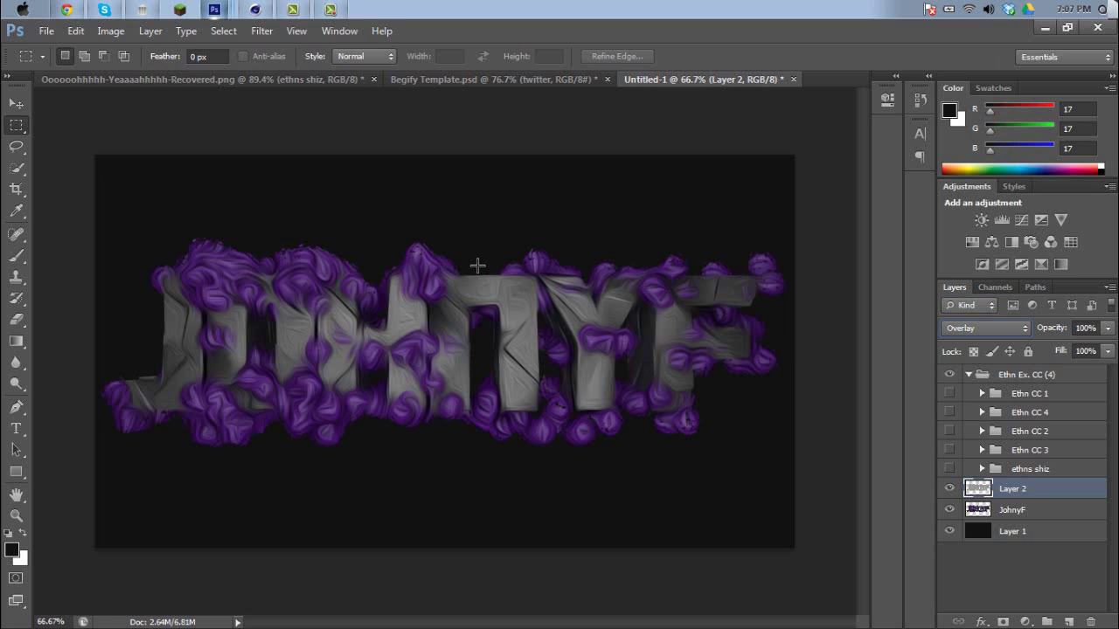
left_click_drag(1051, 327, 964, 327)
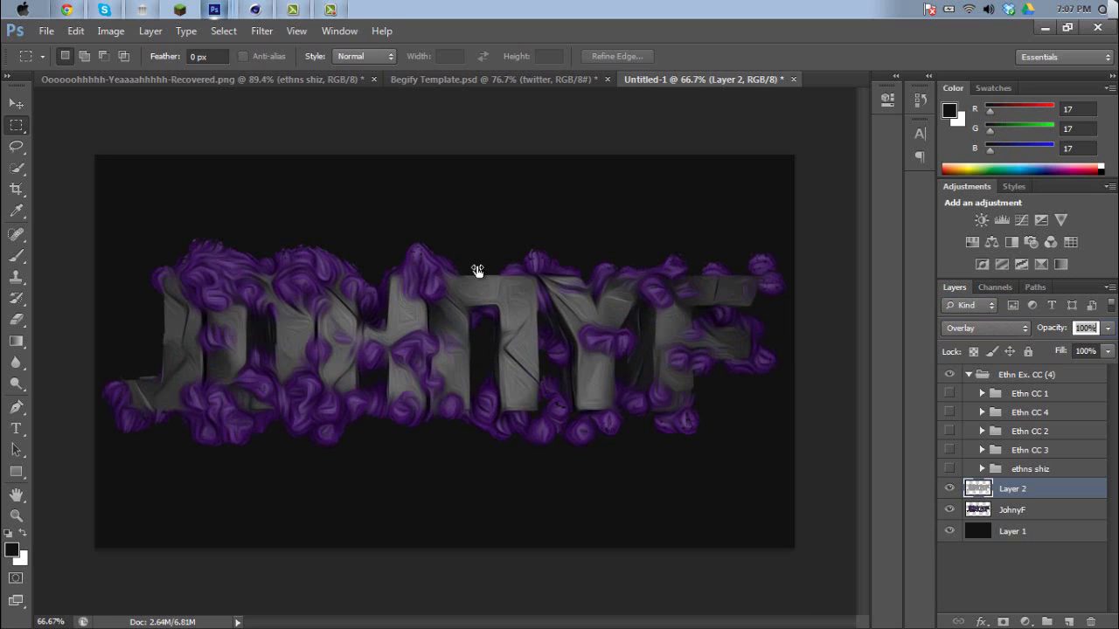
key("0")
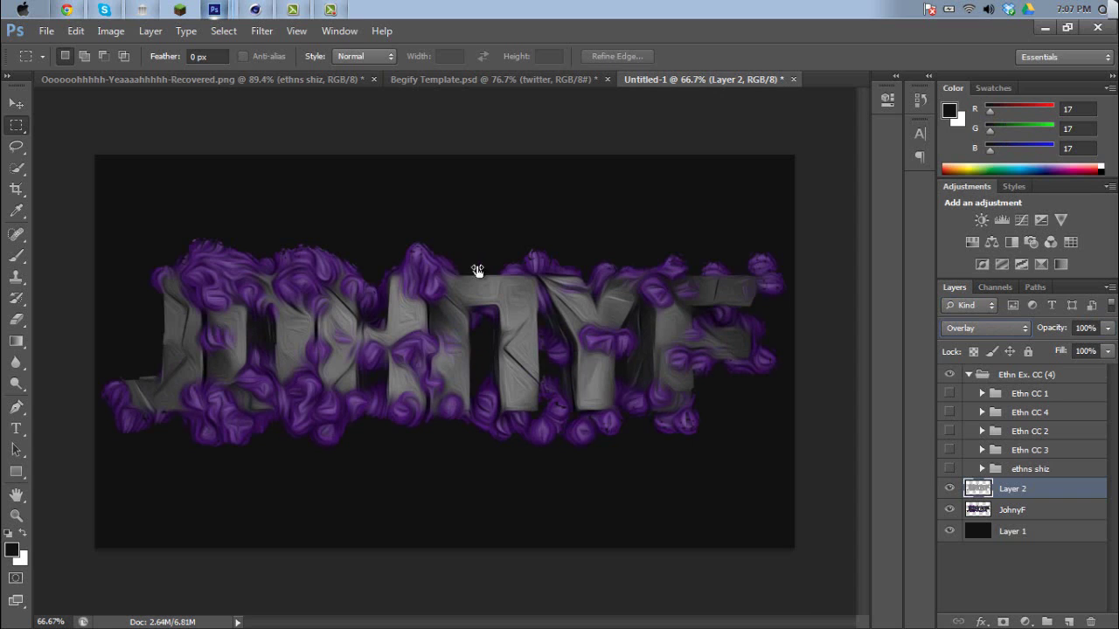
left_click(1021, 568)
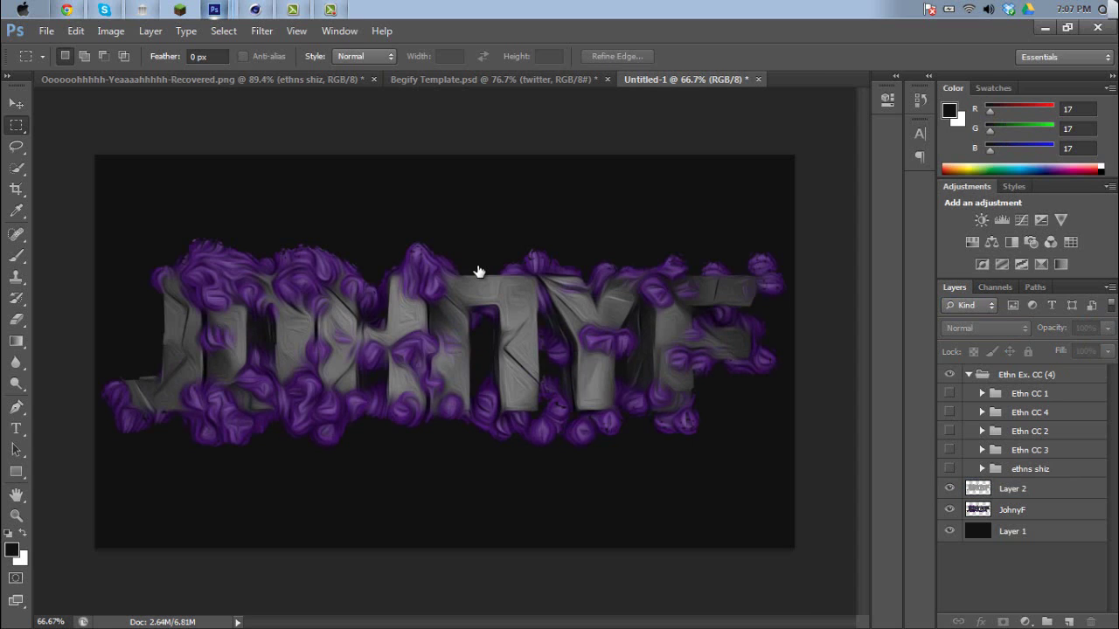
left_click(1021, 510)
left_click(478, 271, "ctrl")
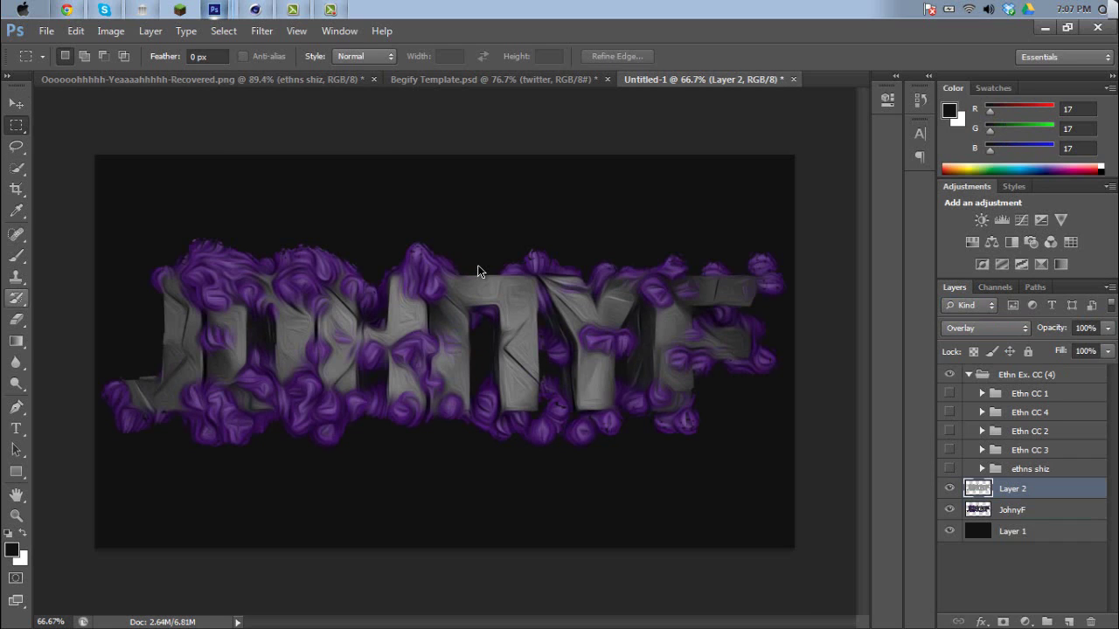
Show the Ethn CC 3 group and dodge highlights on Layer 2's balls and middle letters, using Midtones at 50% exposure
key("o")
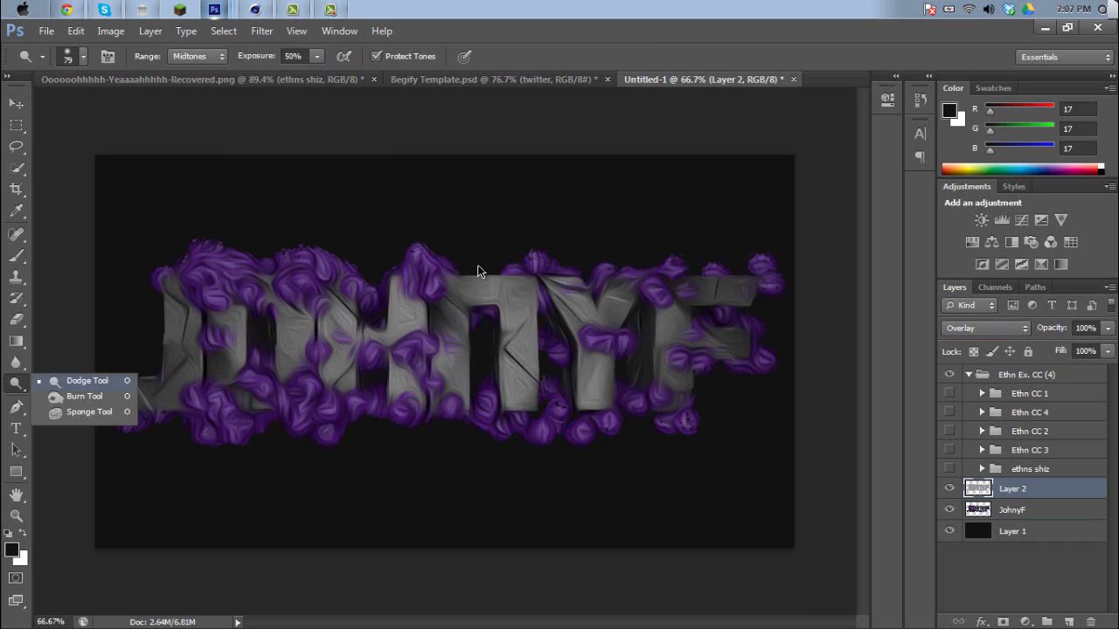
left_click(478, 267)
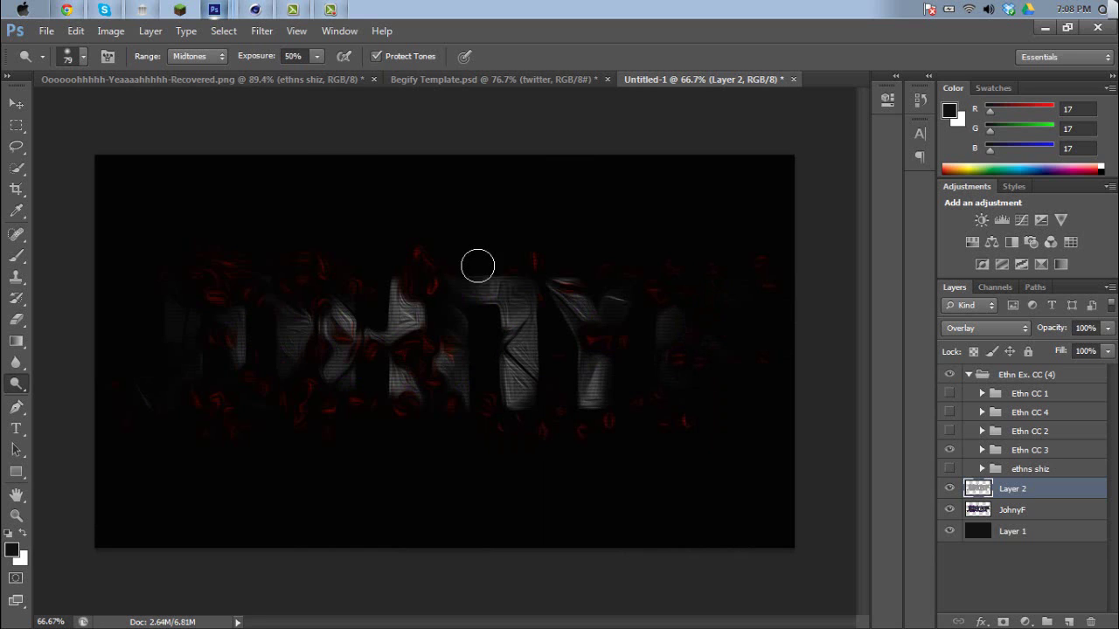
scroll(477, 265, "up", 4, "alt")
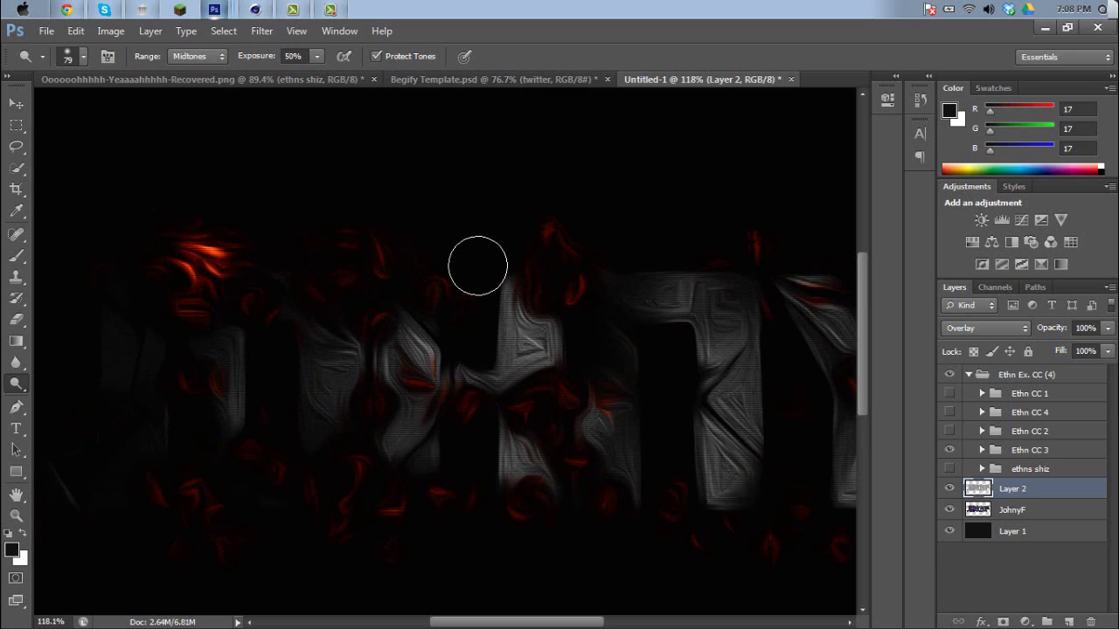
scroll(477, 266, "down", 2, "alt")
scroll(477, 266, "down", 1, "alt")
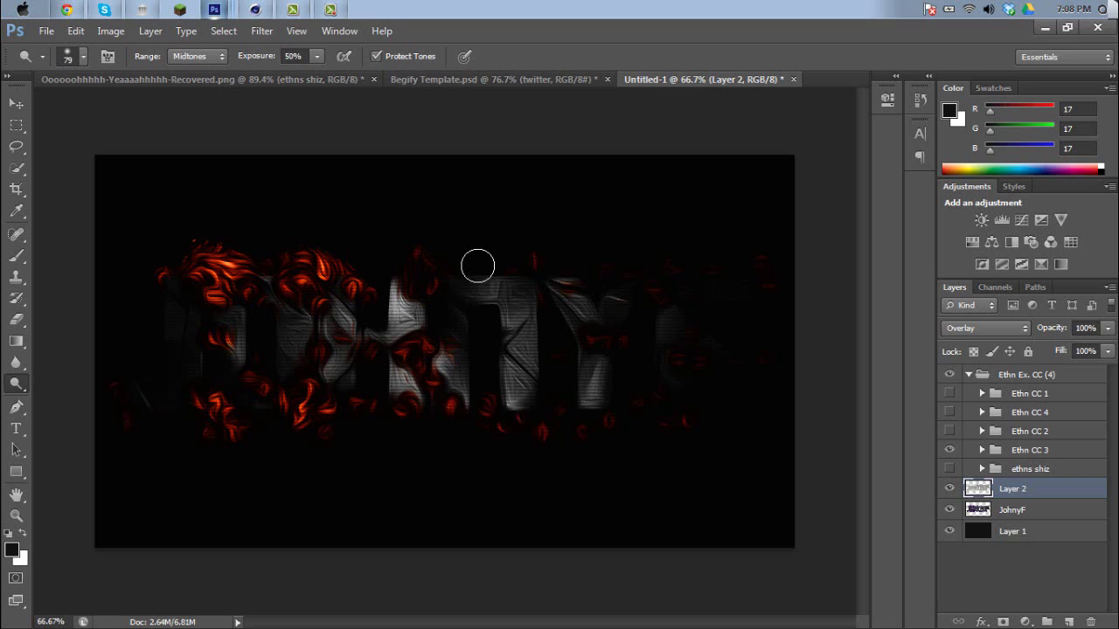
mouse_move(477, 280)
left_mouse_down()
mouse_move(519, 304)
mouse_move(515, 318)
left_mouse_up()
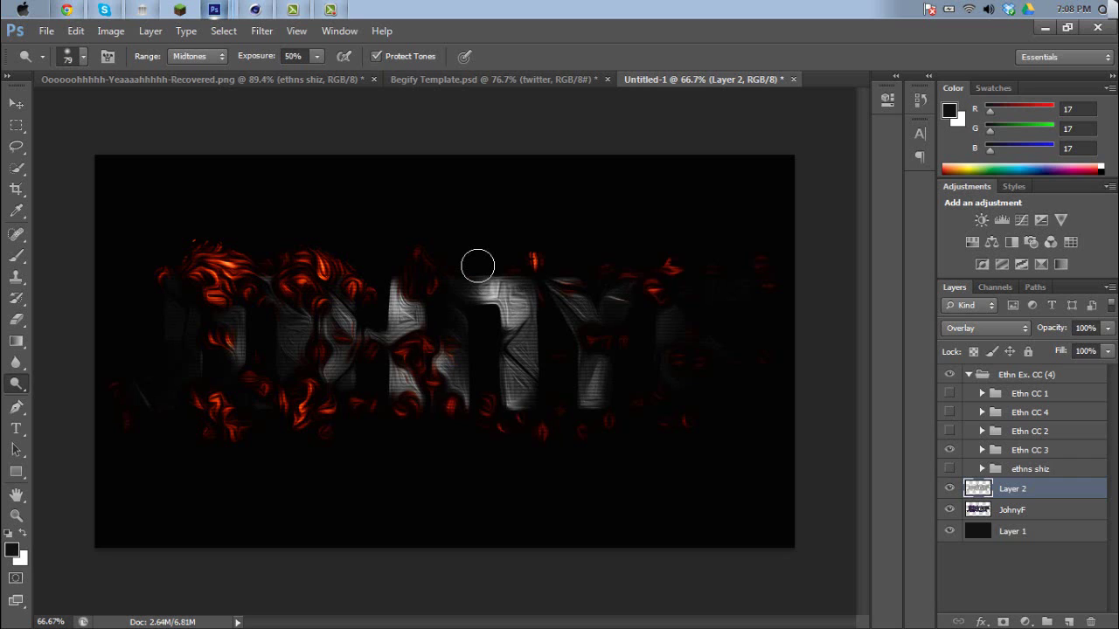
Tone down the overly bright areas of the middle letters on Layer 2 with the Burn tool, Midtones at 50% exposure
left_click(16, 383)
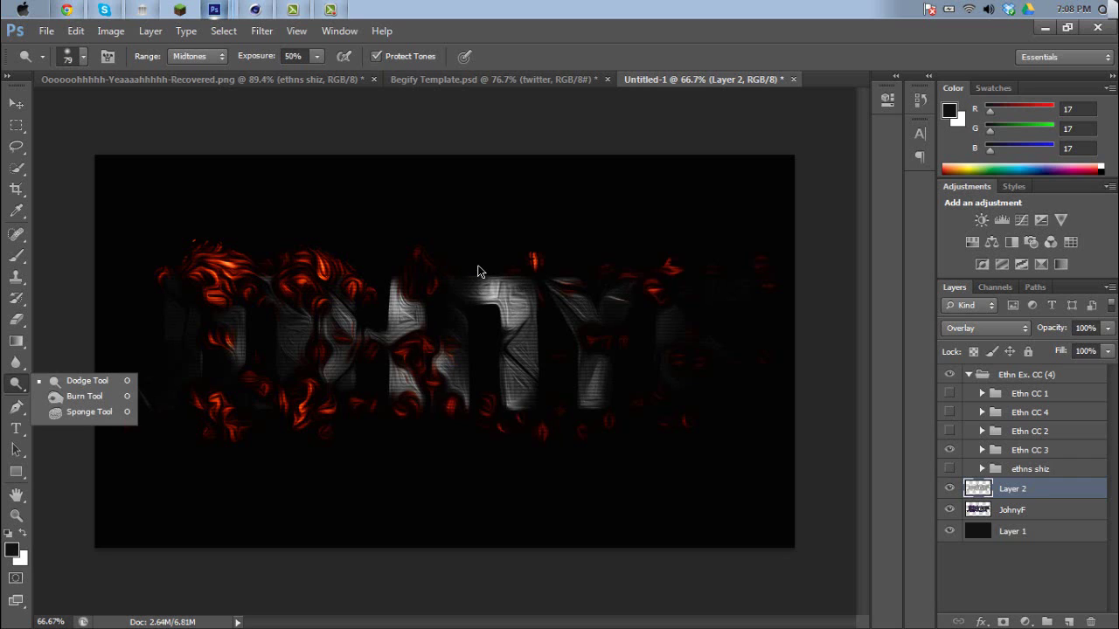
left_click(84, 396)
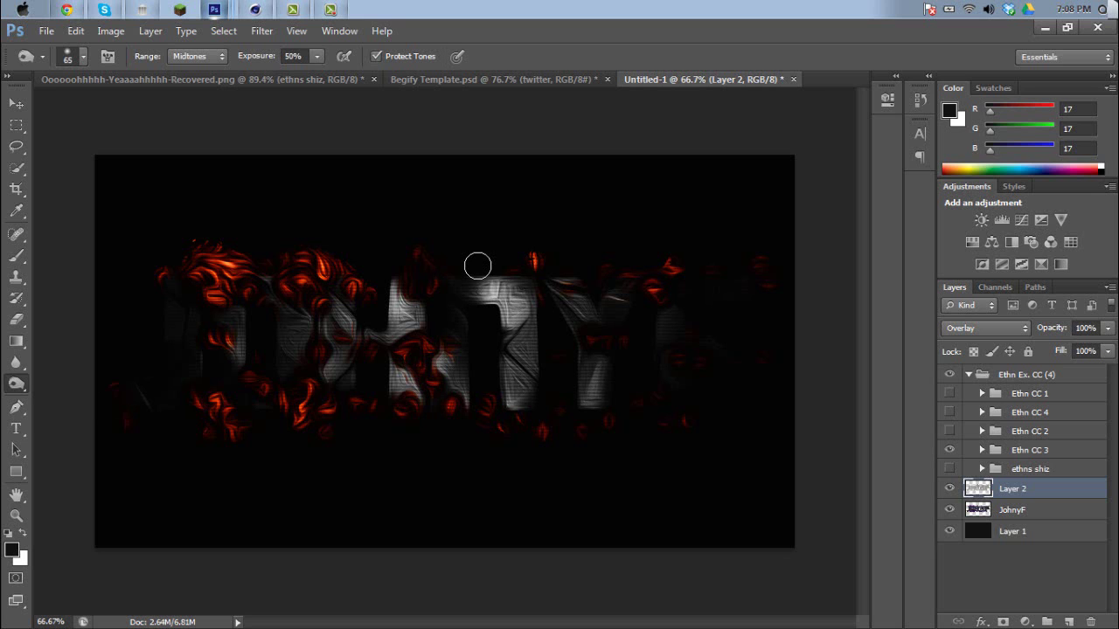
scroll(477, 265, "up", 5, "alt")
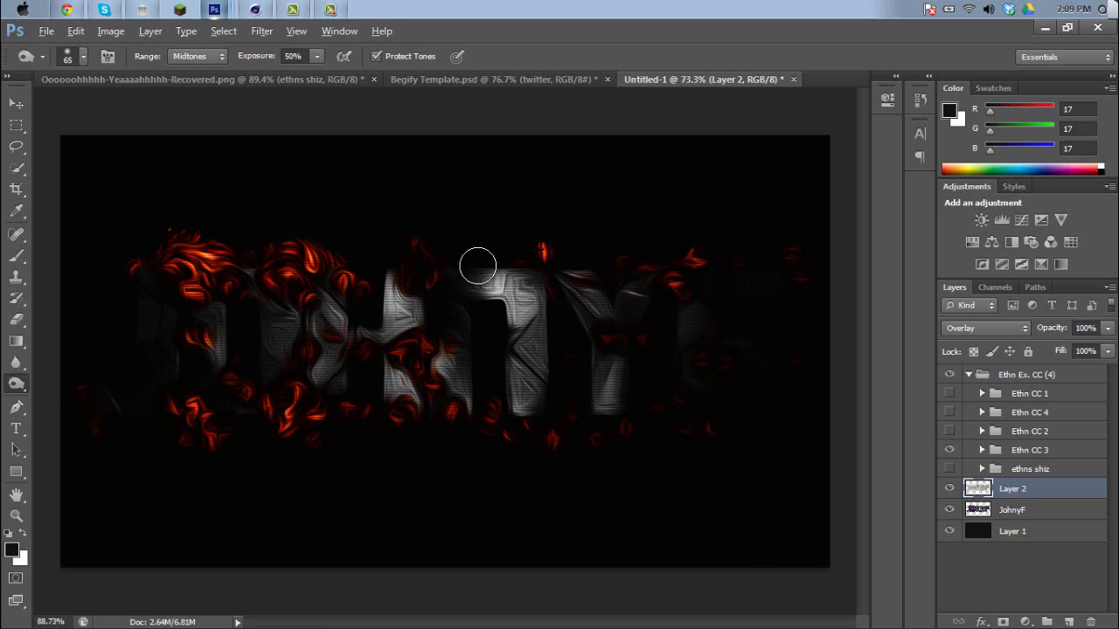
mouse_move(529, 326)
left_mouse_down()
mouse_move(510, 281)
mouse_move(482, 283)
mouse_move(477, 267)
left_mouse_up()
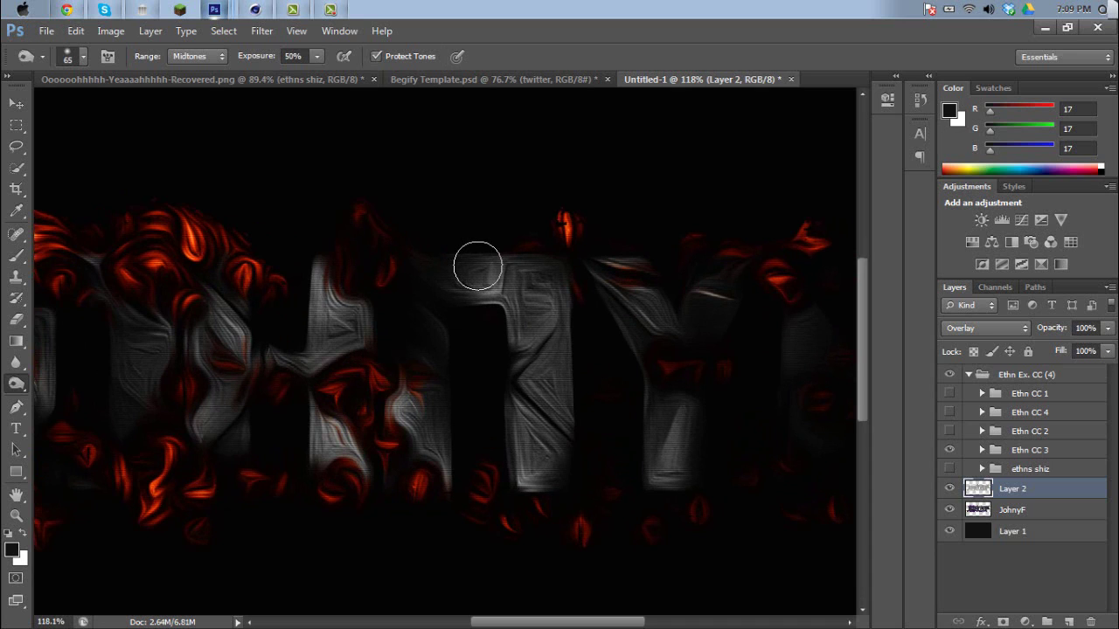
scroll(477, 265, "down", 1, "alt")
scroll(478, 265, "down", 3, "alt")
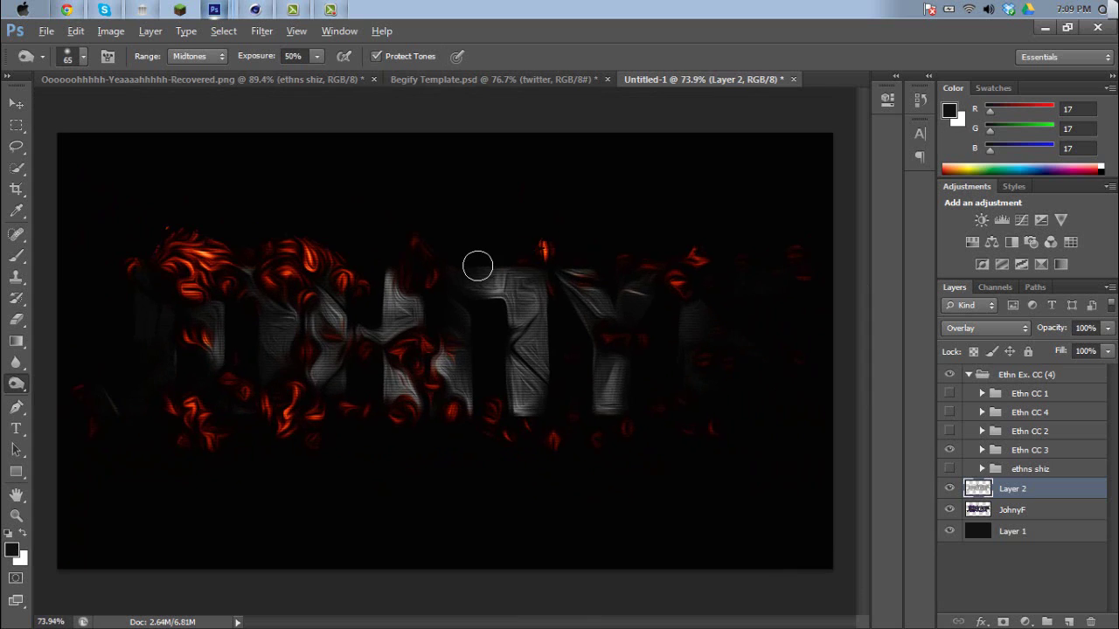
Return to the Dodge tool and brighten the Y, the F, the other letters and the remaining balls on Layer 2
key("shift+o")
key("shift+o")
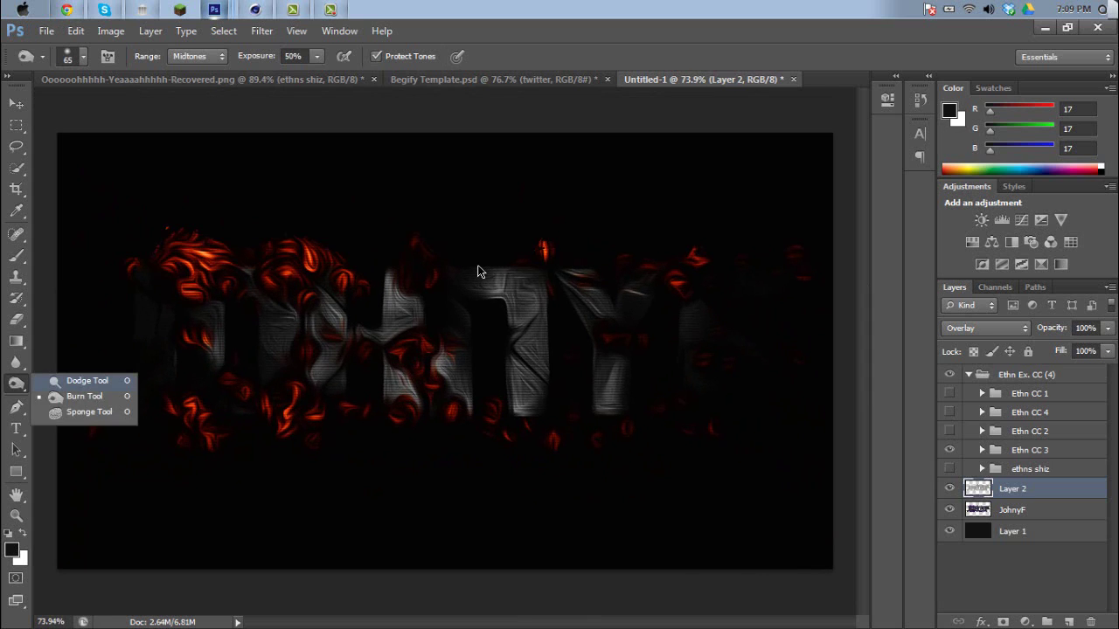
left_click_drag(573, 292, 633, 299)
left_click_drag(610, 374, 610, 407)
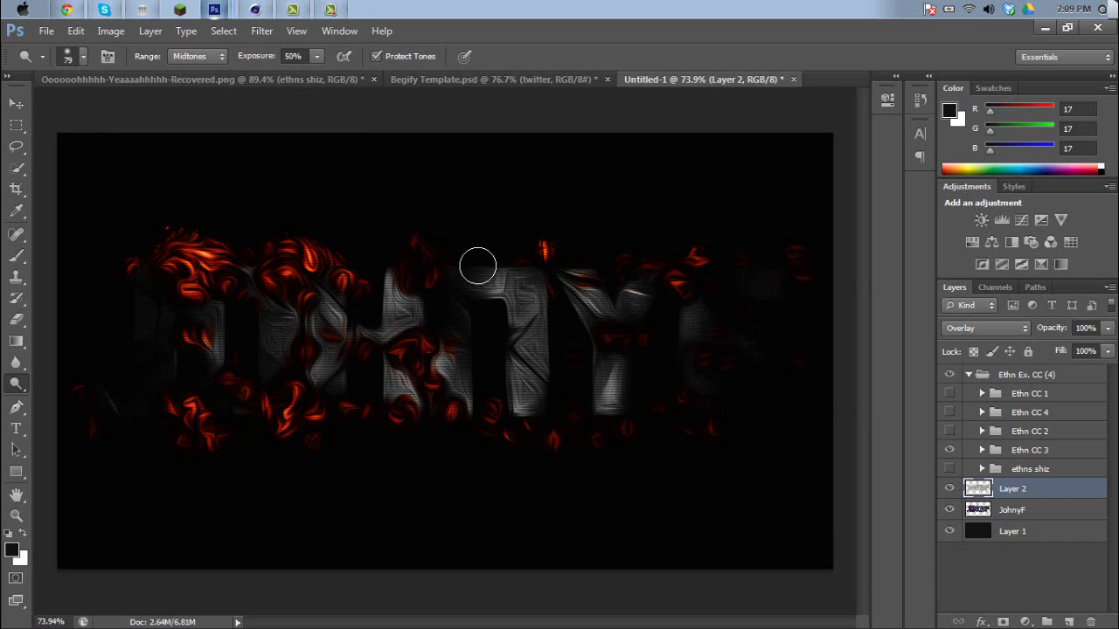
left_click_drag(694, 304, 696, 341)
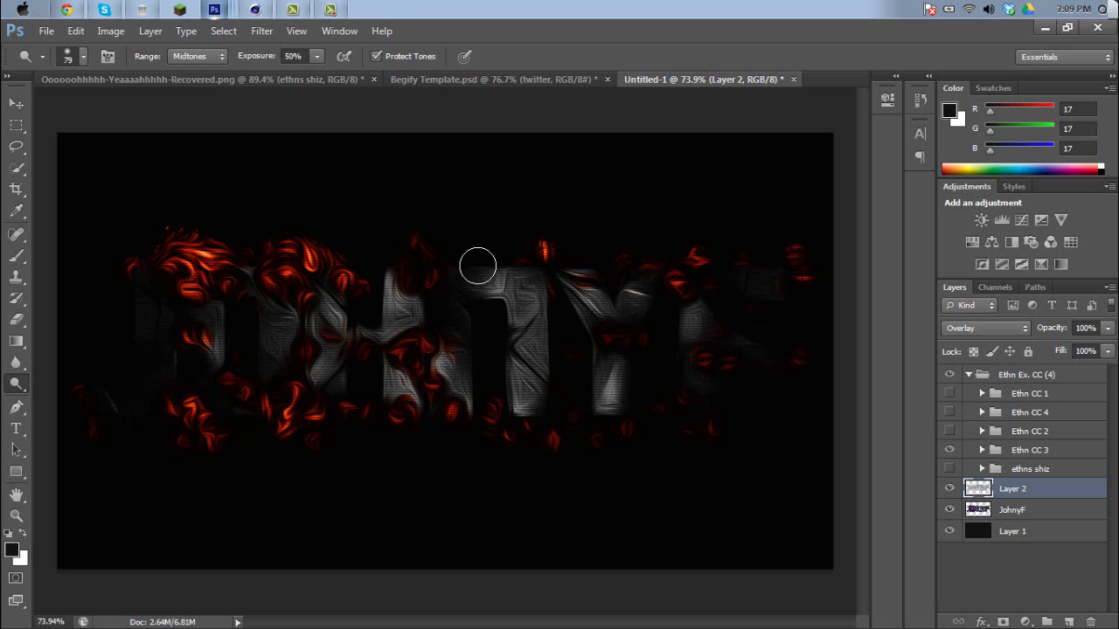
left_click_drag(711, 425, 712, 435)
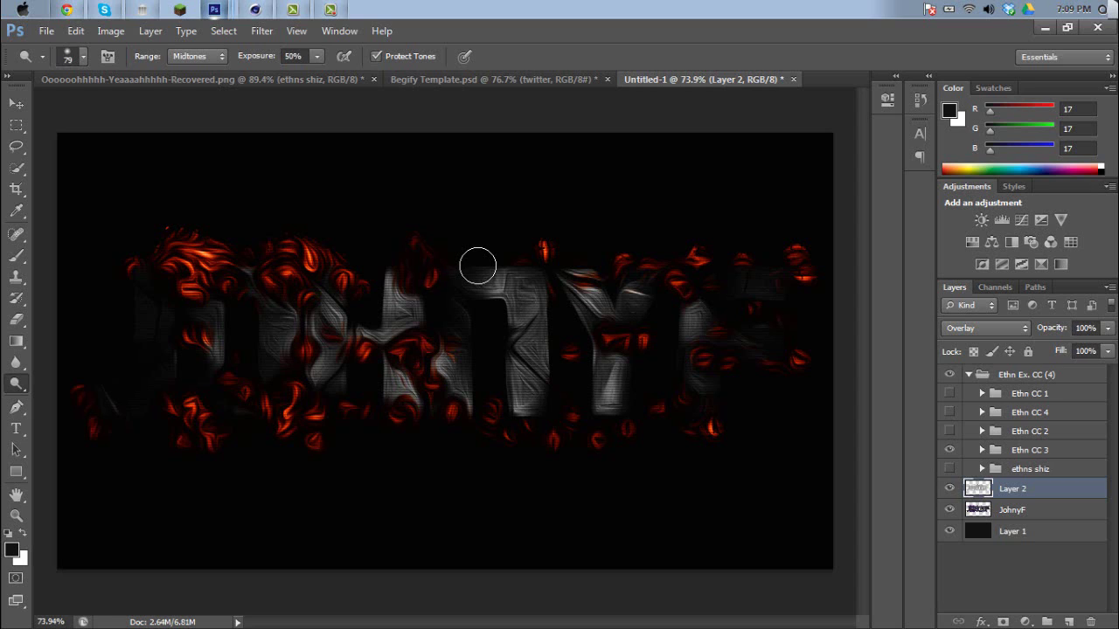
left_click(477, 266)
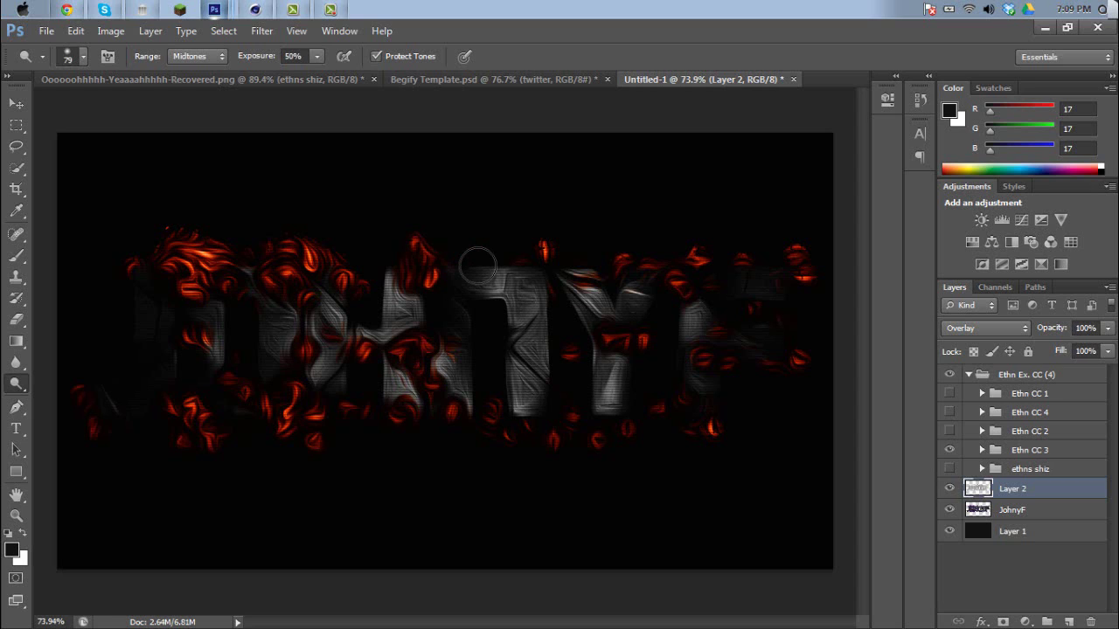
left_click(477, 266)
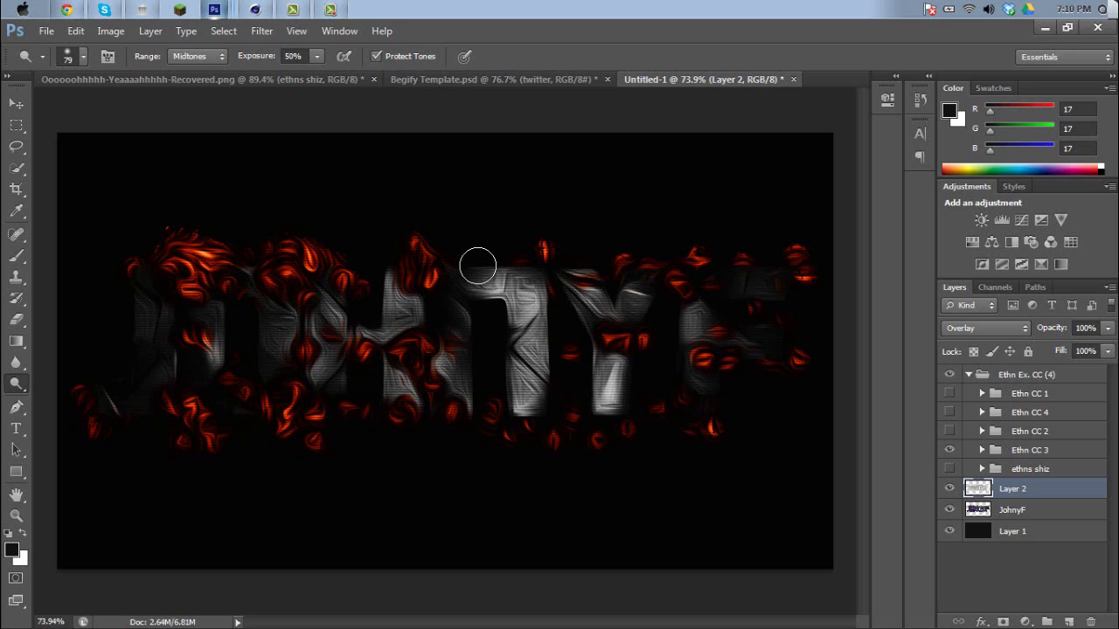
scroll(478, 266, "down", 3, "alt")
scroll(477, 266, "up", 1, "alt")
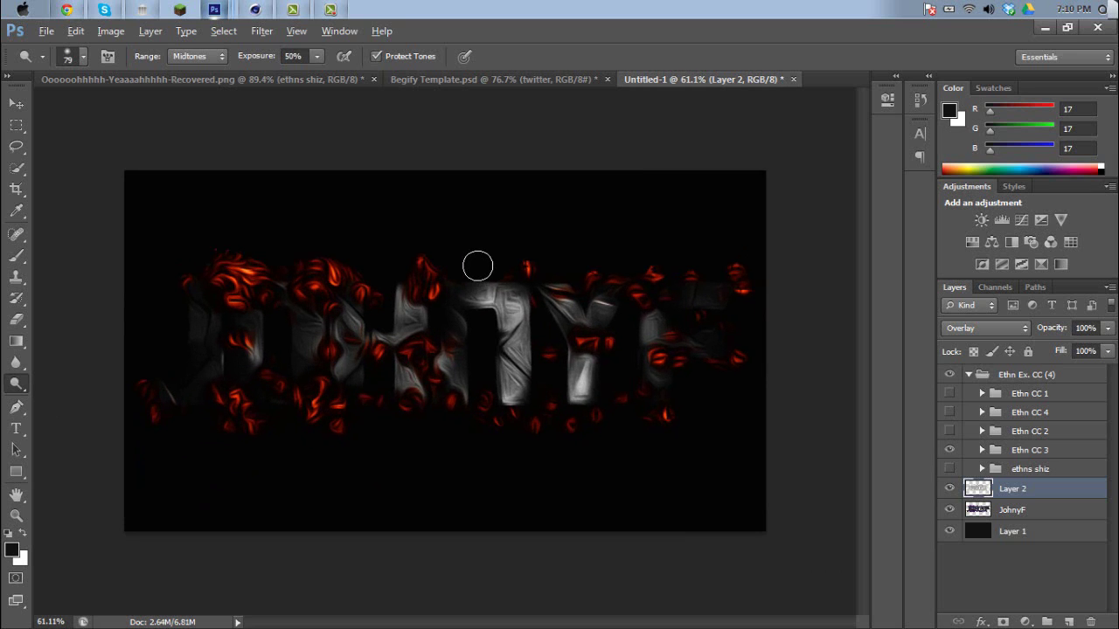
Combine Layer 2 and the JohnyF layer into one smart object and rasterize it
key("alt+shift+bracketleft")
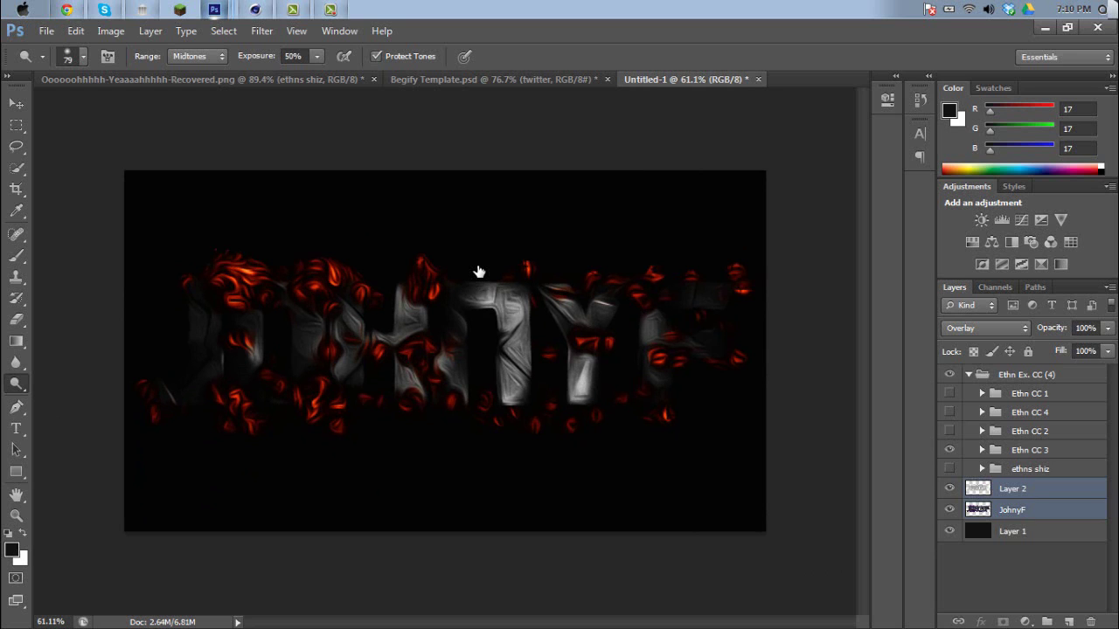
right_click(1016, 510)
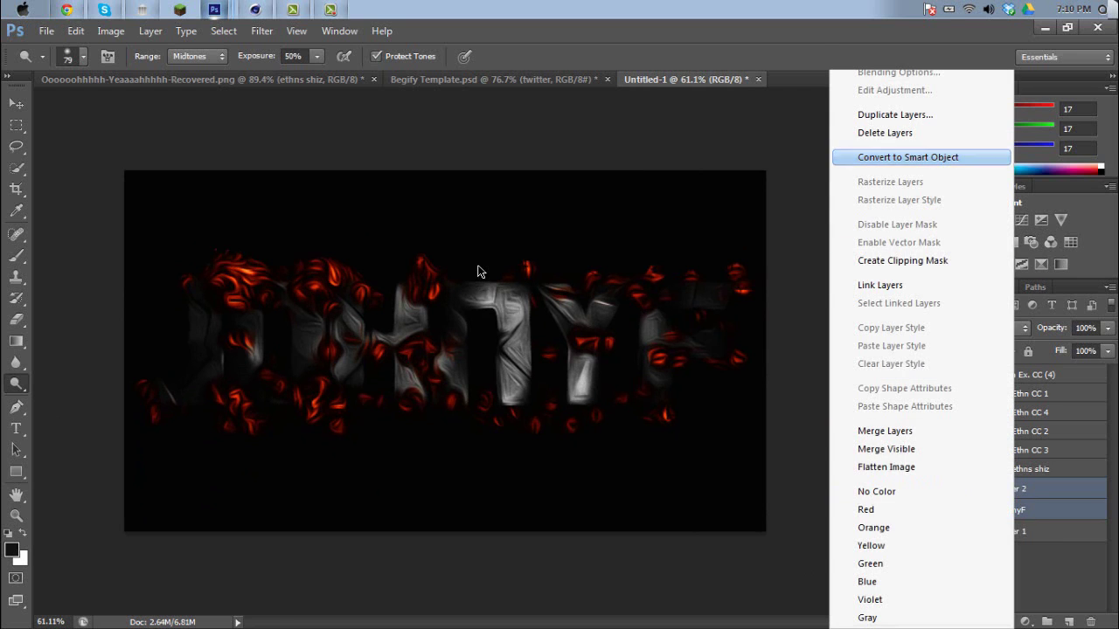
left_click(916, 157)
right_click(1023, 489)
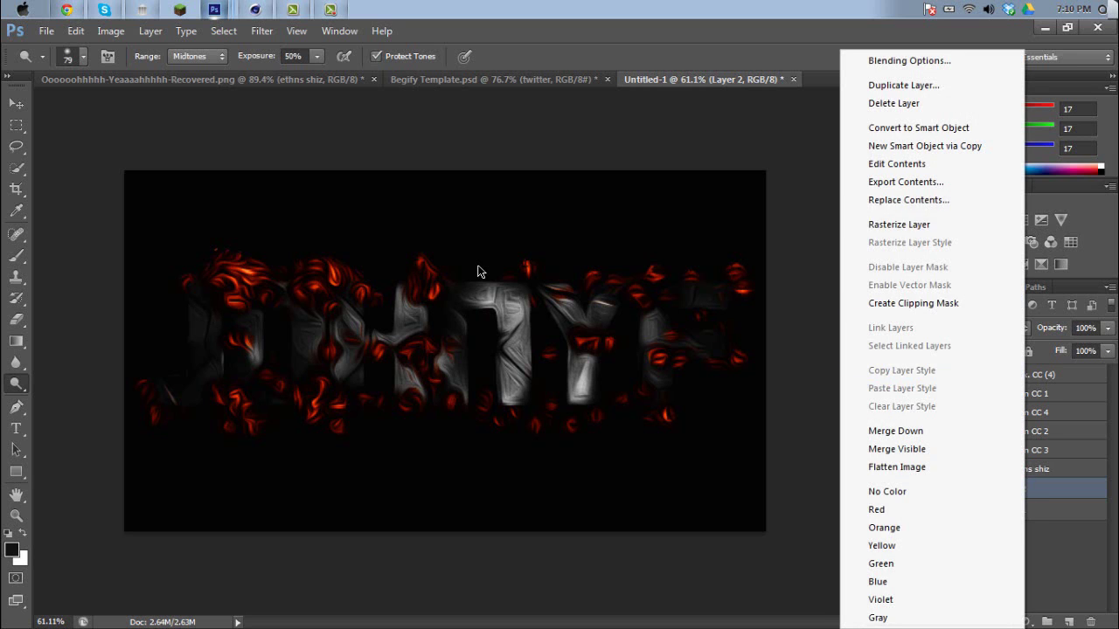
left_click(909, 224)
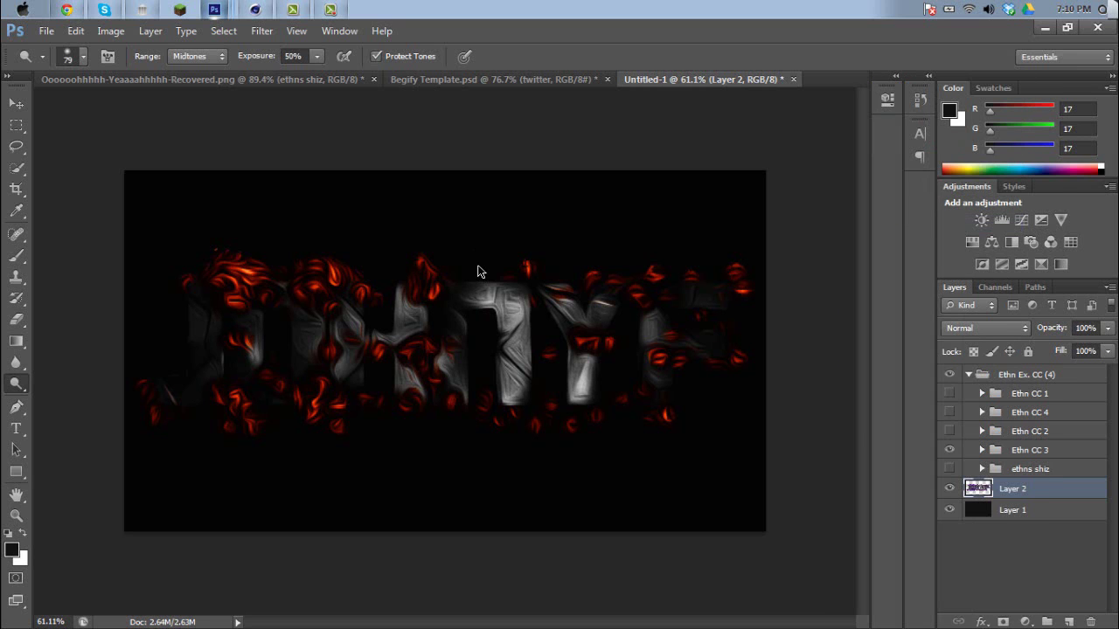
Switch to the Move tool and float the Untitled-1 document as a separate window over the recovered PNG document
key("v")
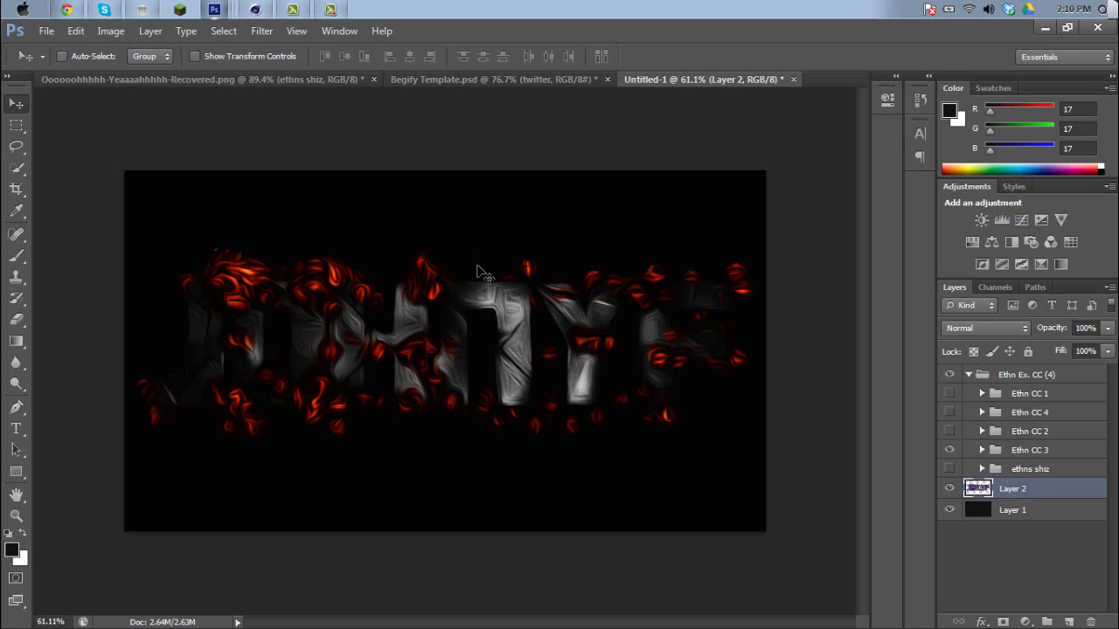
key("ctrl+shift+Tab")
key("ctrl+shift+Tab")
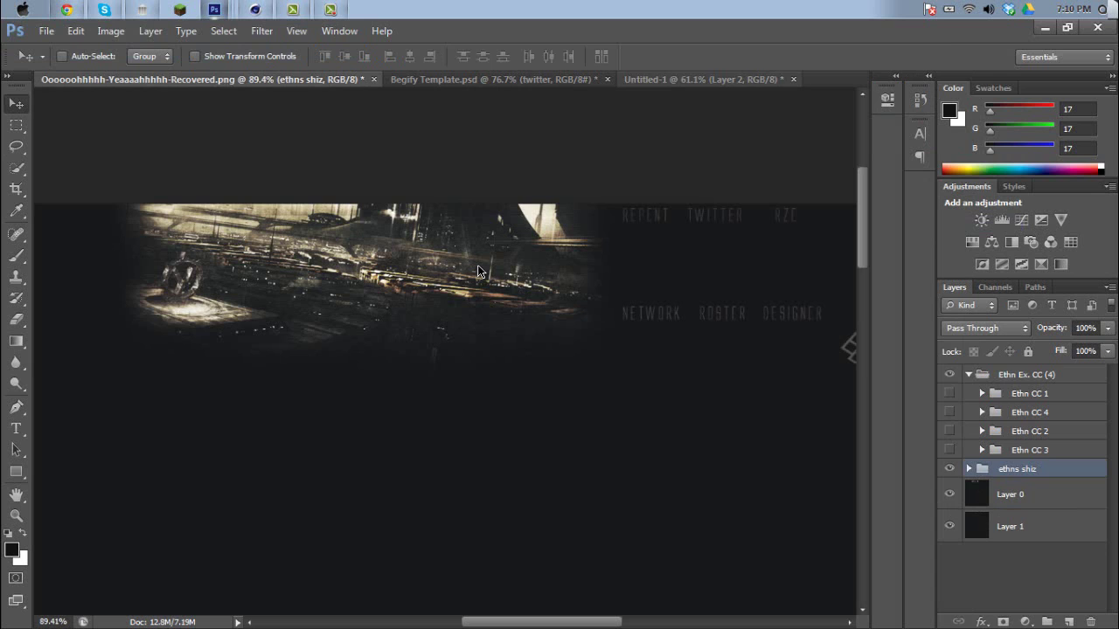
key("ctrl+shift+Tab")
key("ctrl+shift+Tab")
key("ctrl+shift+Tab")
right_click(674, 79)
left_click(674, 79)
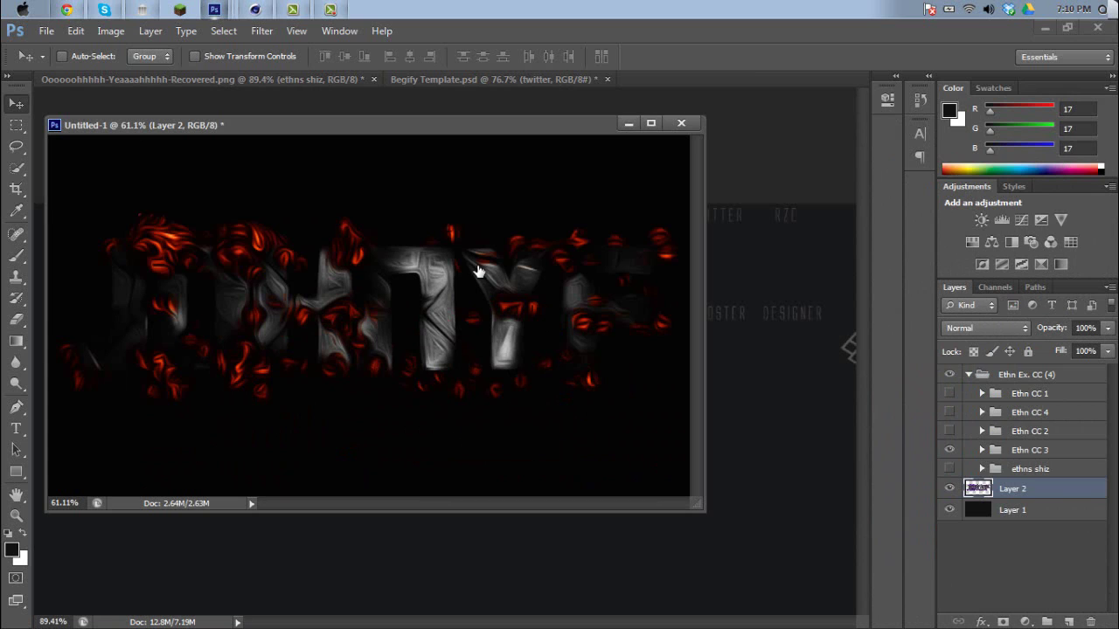
Try copying the merged Layer 2 into the recovered PNG document and placing it over the header image
mouse_move(1031, 489)
left_mouse_down()
mouse_move(1031, 582)
mouse_move(764, 591)
mouse_move(713, 571)
left_mouse_up()
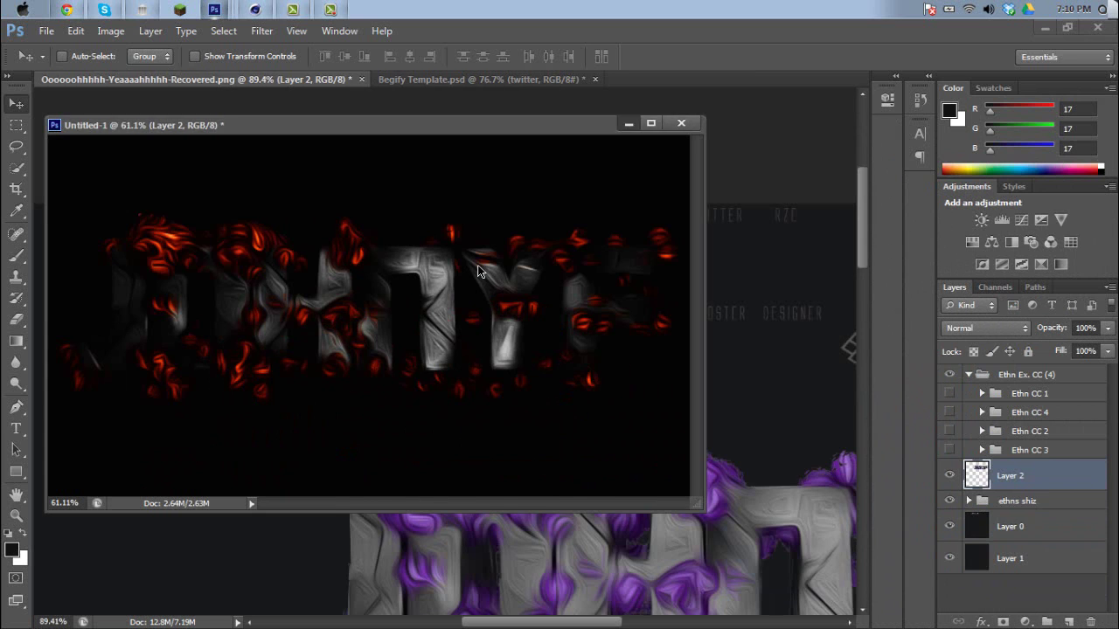
scroll(642, 400, "down", 4, "alt")
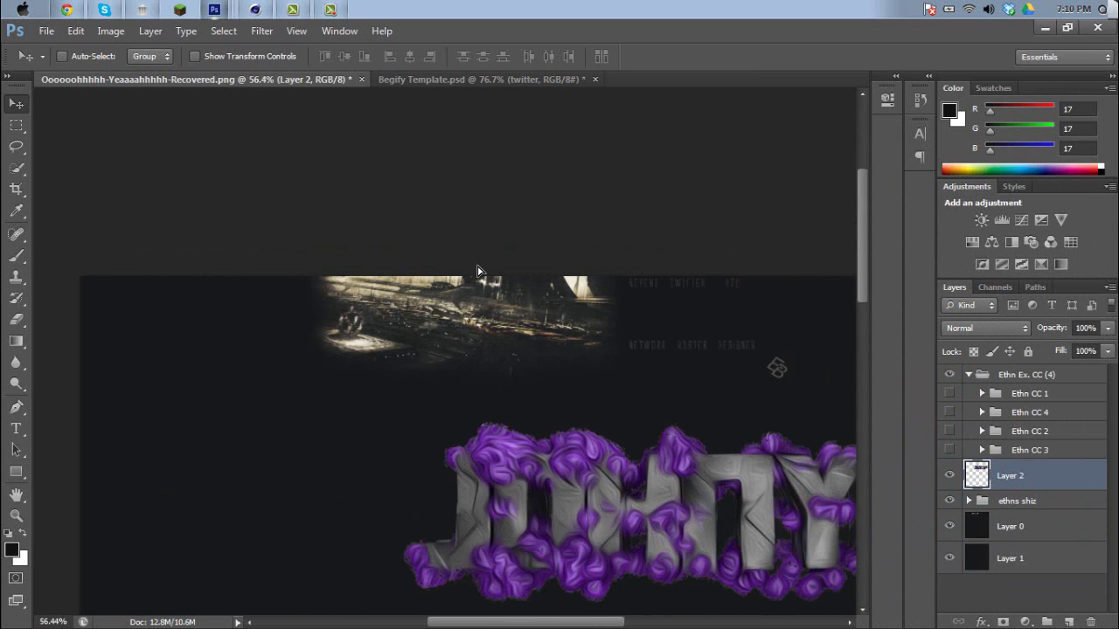
mouse_move(642, 400)
left_mouse_down()
mouse_move(560, 320)
mouse_move(517, 212)
mouse_move(491, 239)
mouse_move(491, 227)
left_mouse_up()
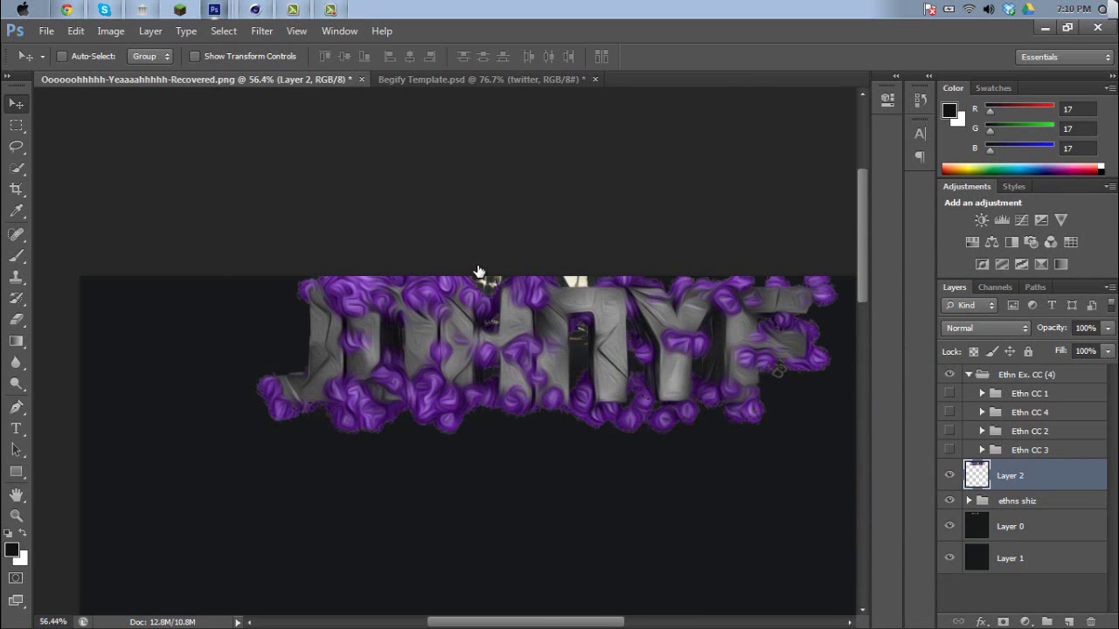
Preview the placed text with the Ethn CC 3 color group, and replace it with Ethn CC 2
left_click(950, 449)
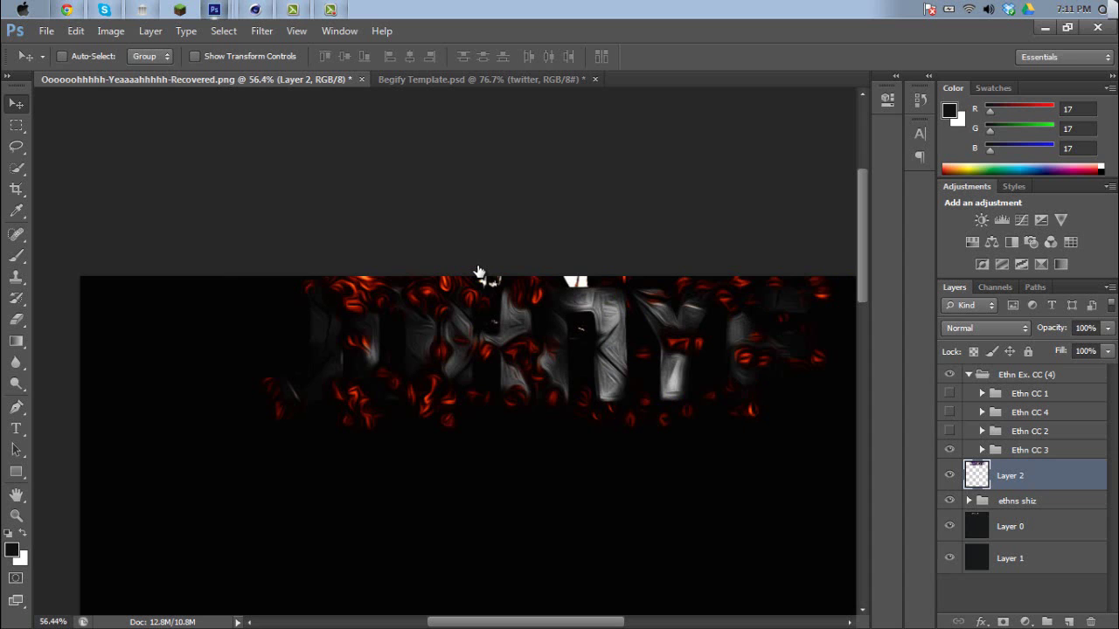
left_click(949, 449)
left_click(950, 431)
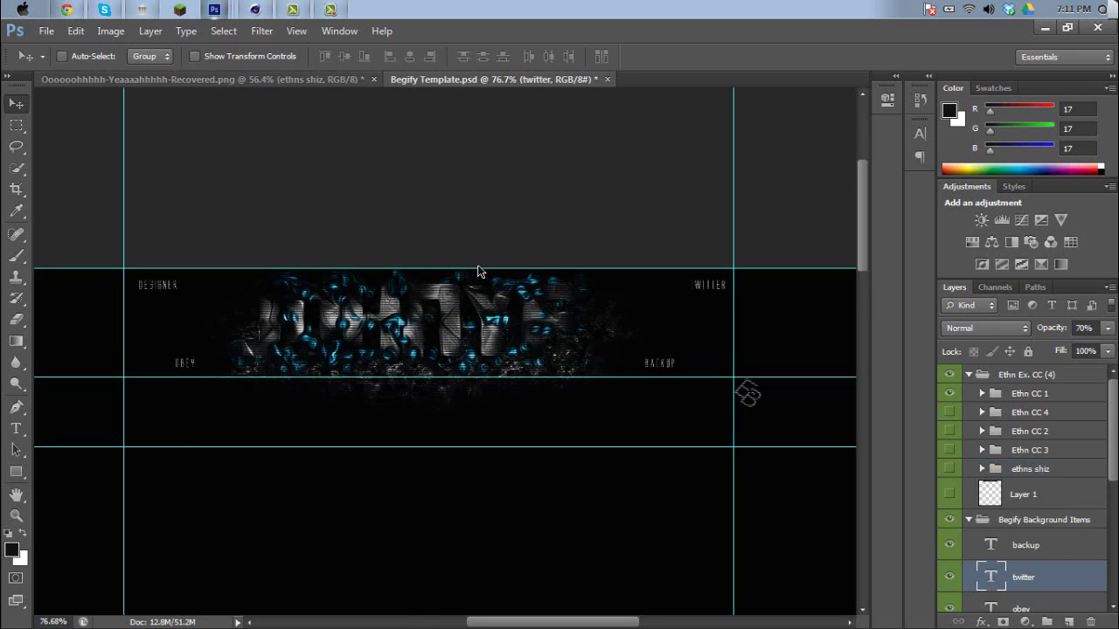
Go through the open documents back to Untitled-1 and dock its window with the other document tabs
key("ctrl+Tab")
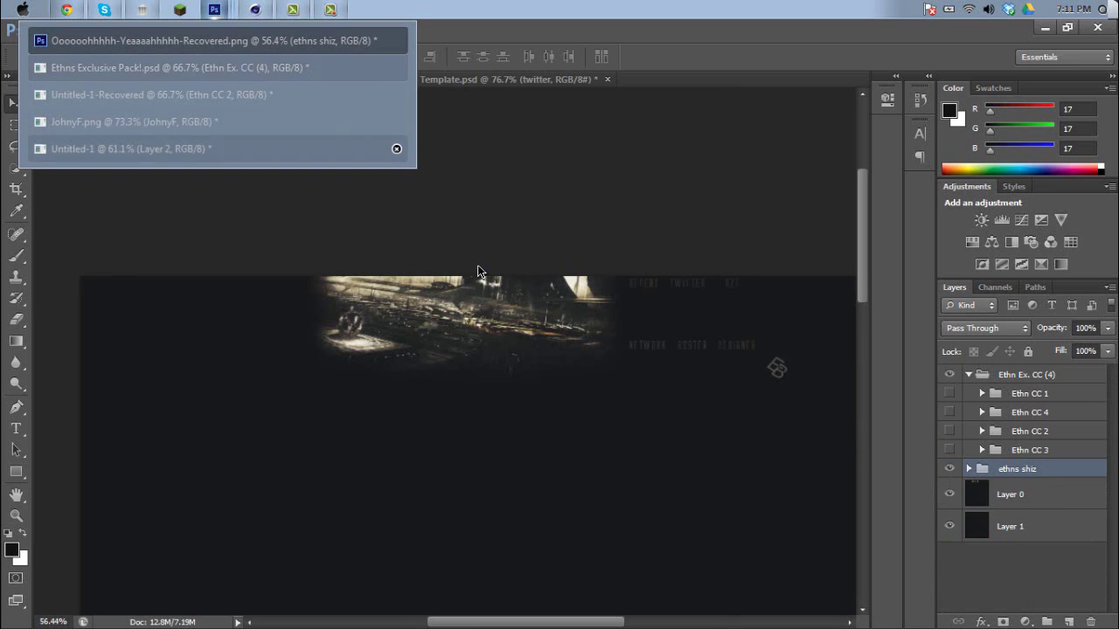
key("ctrl+Tab")
key("ctrl+Tab")
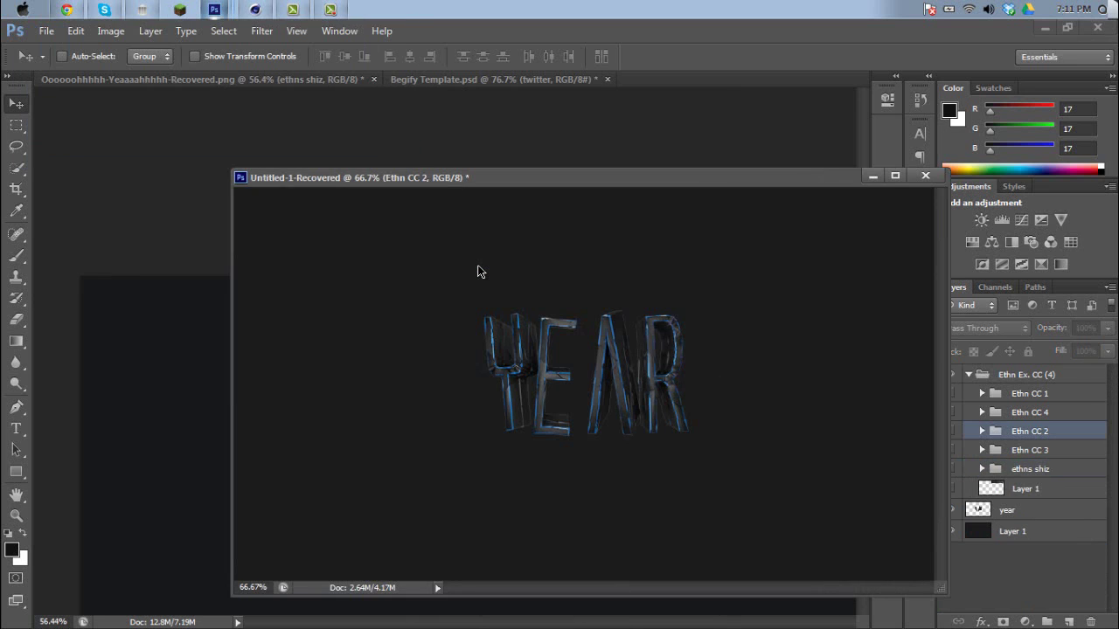
key("ctrl+Tab")
key("ctrl+Tab")
key("ctrl+Tab")
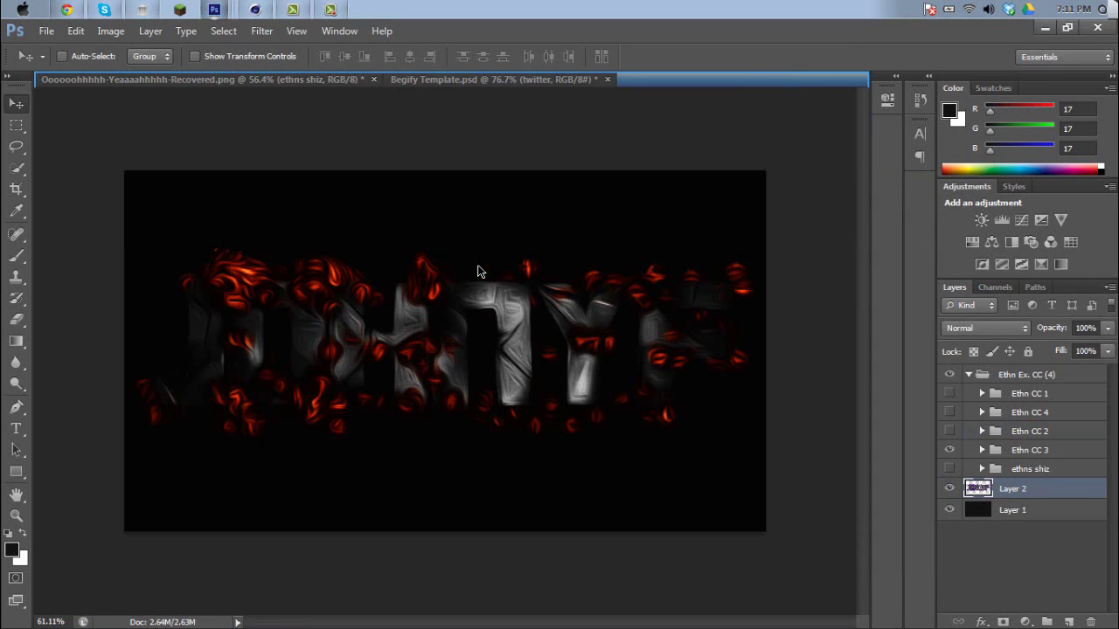
Swap the colors so white is the foreground, and deselect all layers in Untitled-1
key("x")
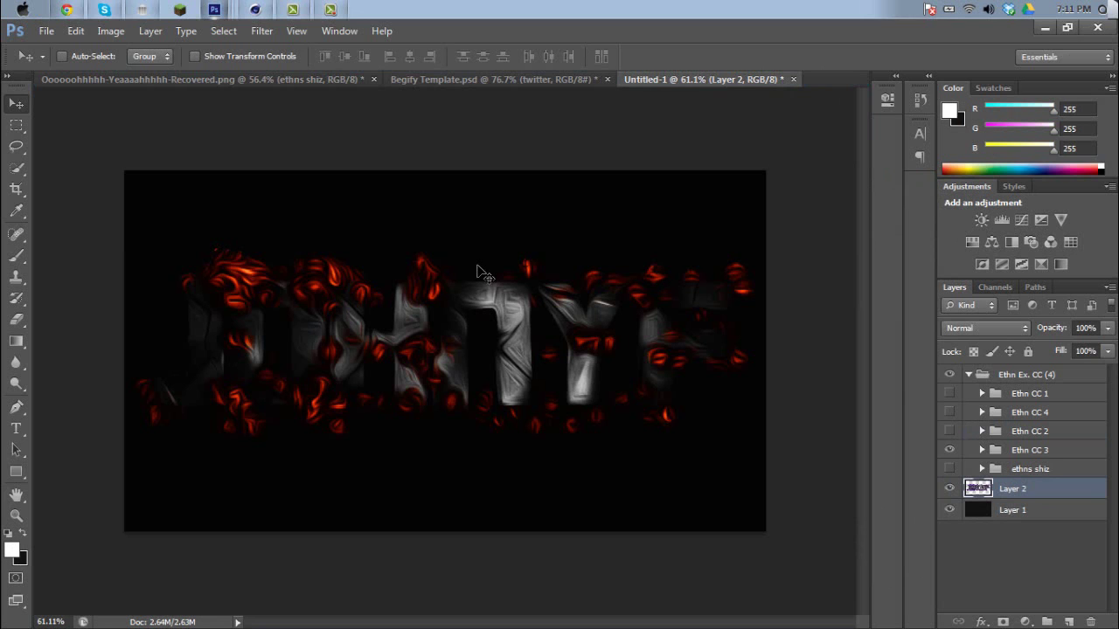
left_click(478, 265, "ctrl")
scroll(477, 266, "up", 3, "alt")
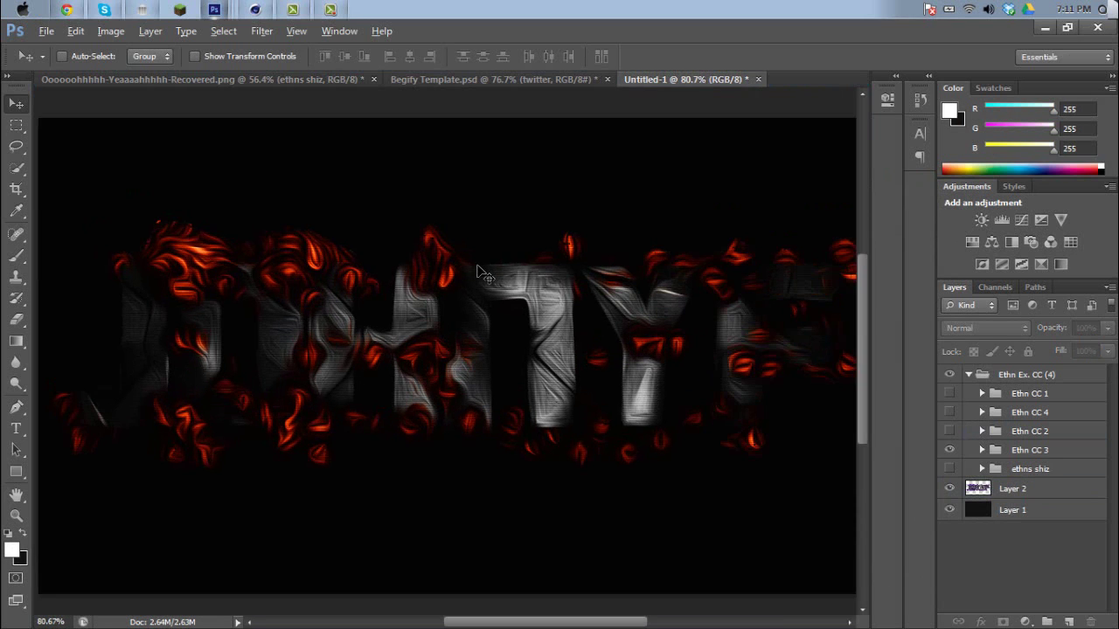
scroll(478, 267, "down", 1, "alt")
scroll(477, 266, "up", 2, "alt")
scroll(478, 265, "down", 2, "alt")
scroll(477, 266, "up", 1, "alt")
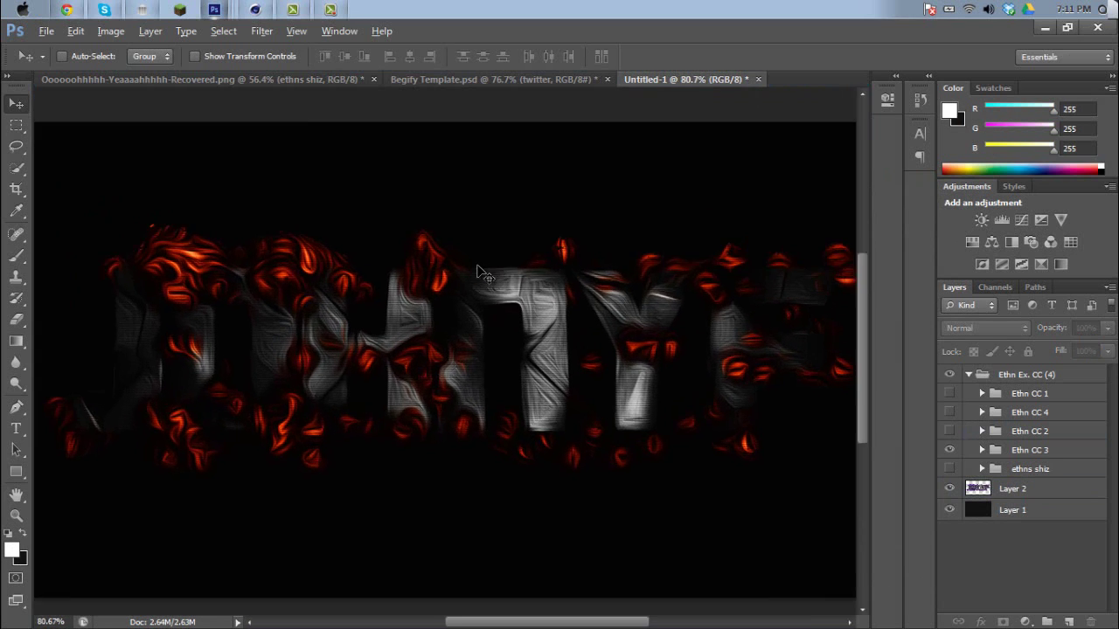
scroll(477, 266, "down", 1, "alt")
scroll(479, 270, "down", 1, "alt")
scroll(479, 269, "up", 2, "alt")
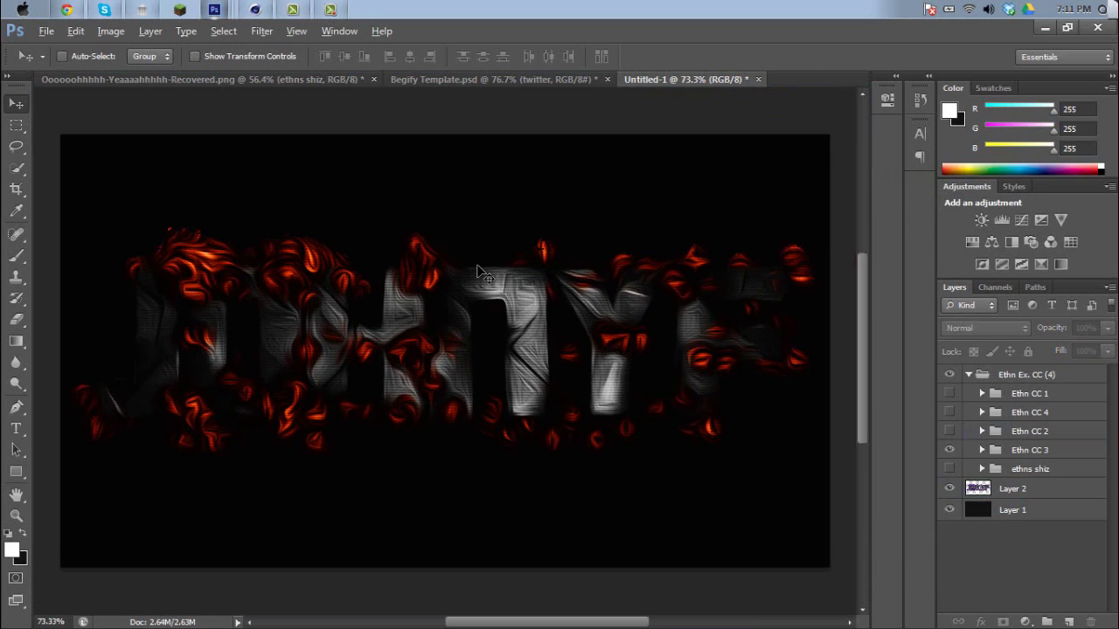
scroll(479, 270, "down", 1, "alt")
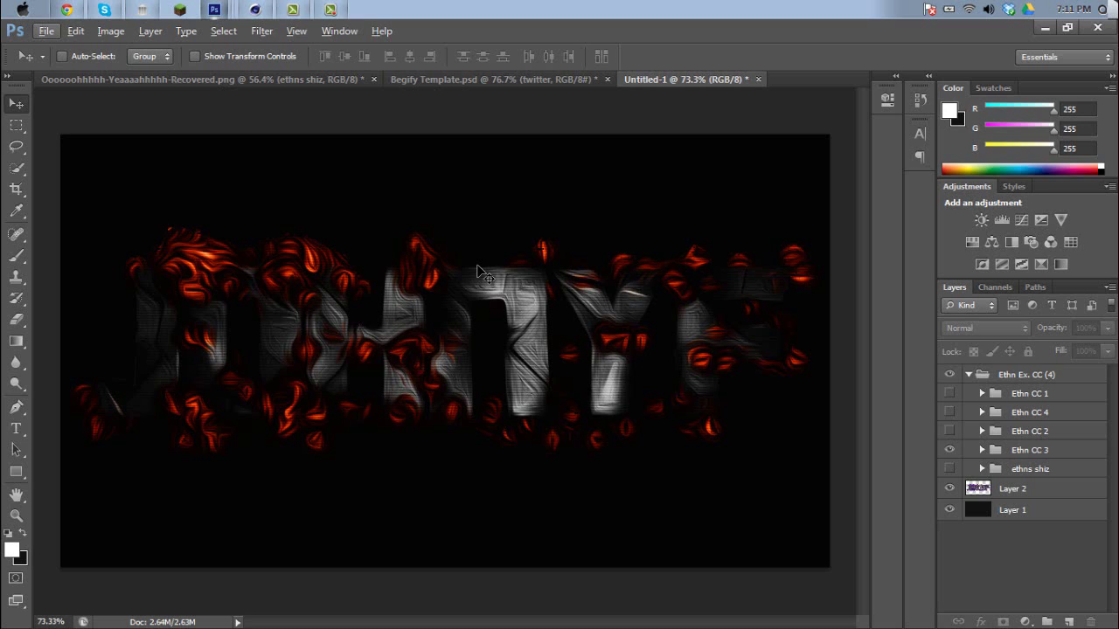
key("XF86AudioRaiseVolume")
right_click(479, 271)
key("Escape")
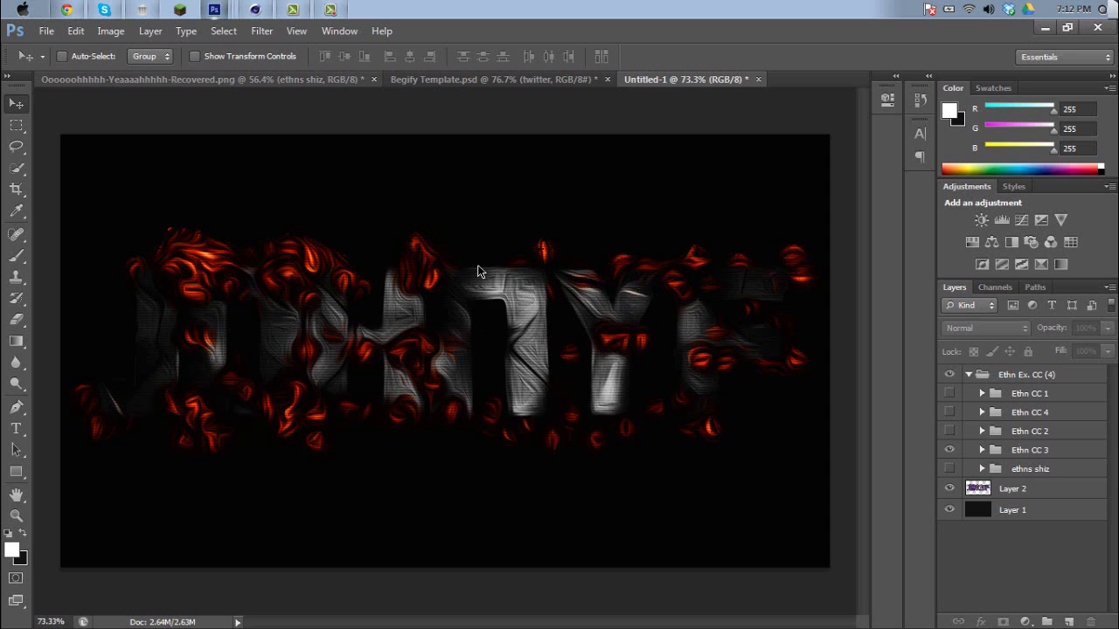
View the header image in the recovered PNG document up close, and return to Untitled-1
key("ctrl+Tab")
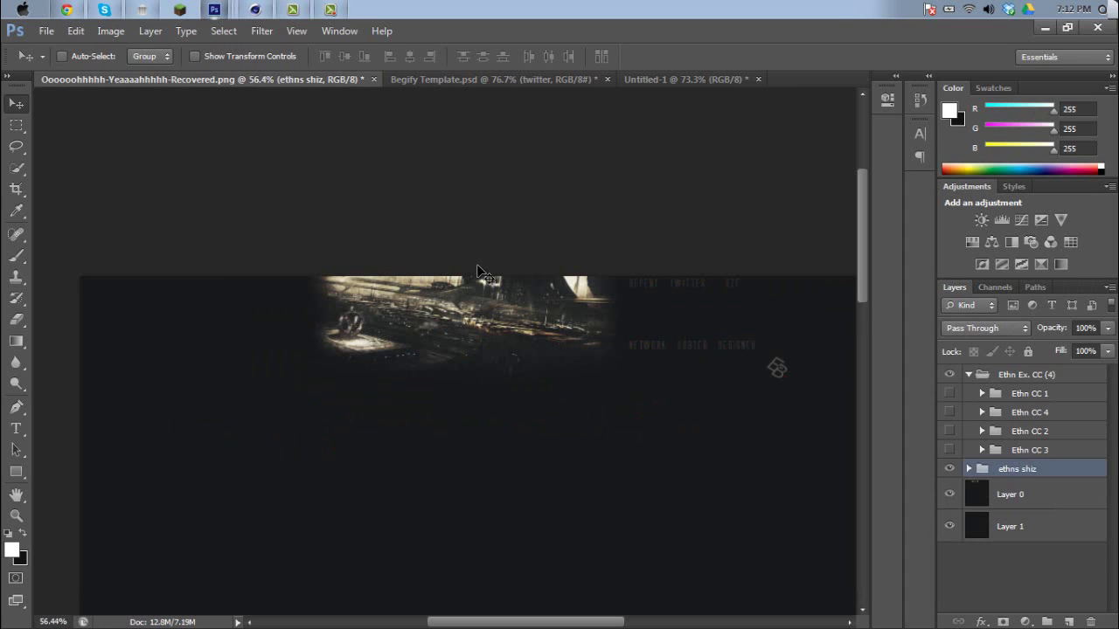
scroll(479, 271, "up", 2, "alt")
scroll(478, 271, "down", 1, "alt")
scroll(478, 271, "up", 1, "alt")
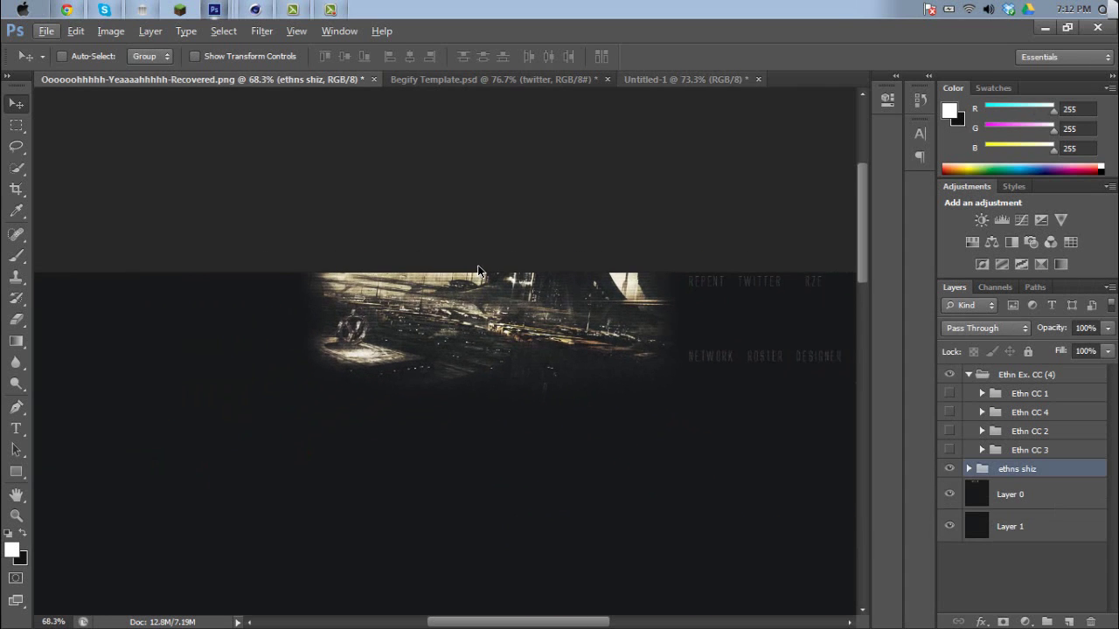
key("ctrl+shift+Tab")
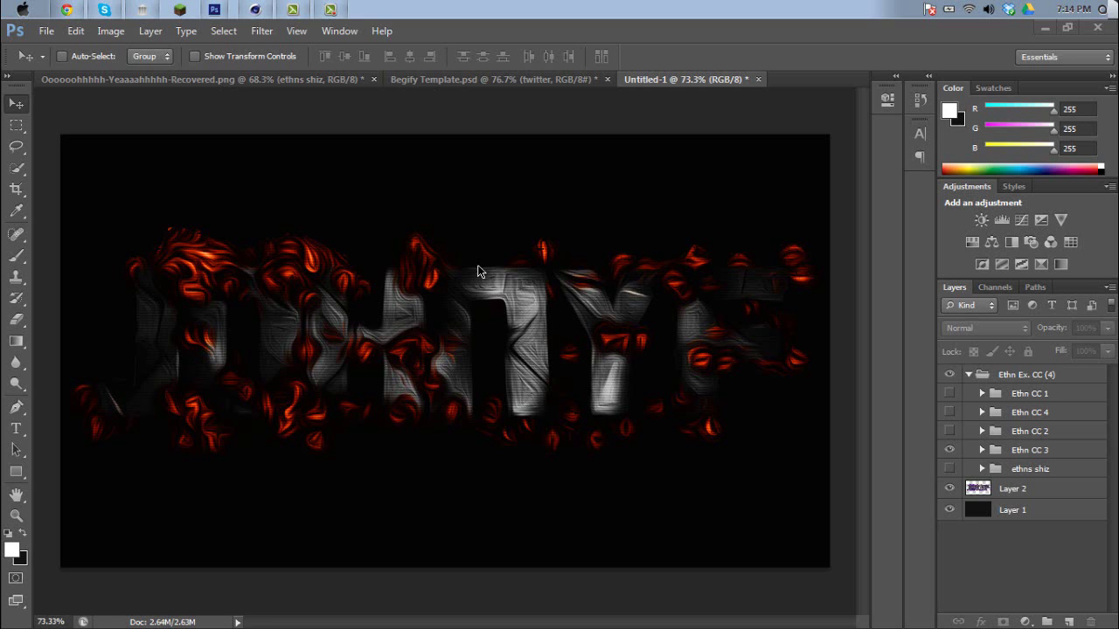
key("XF86AudioRaiseVolume")
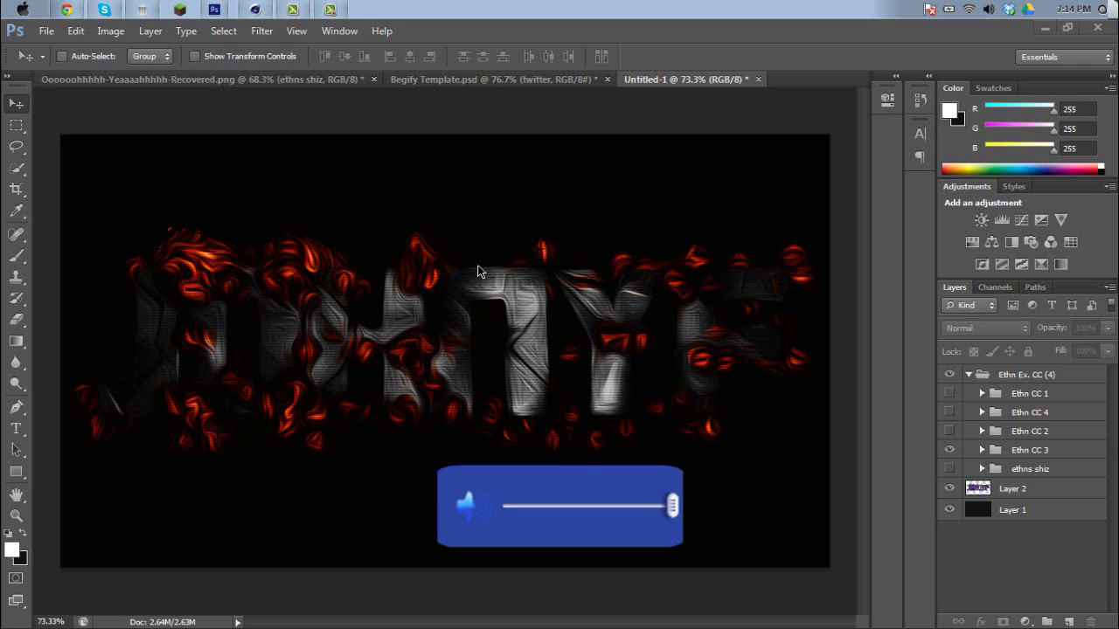